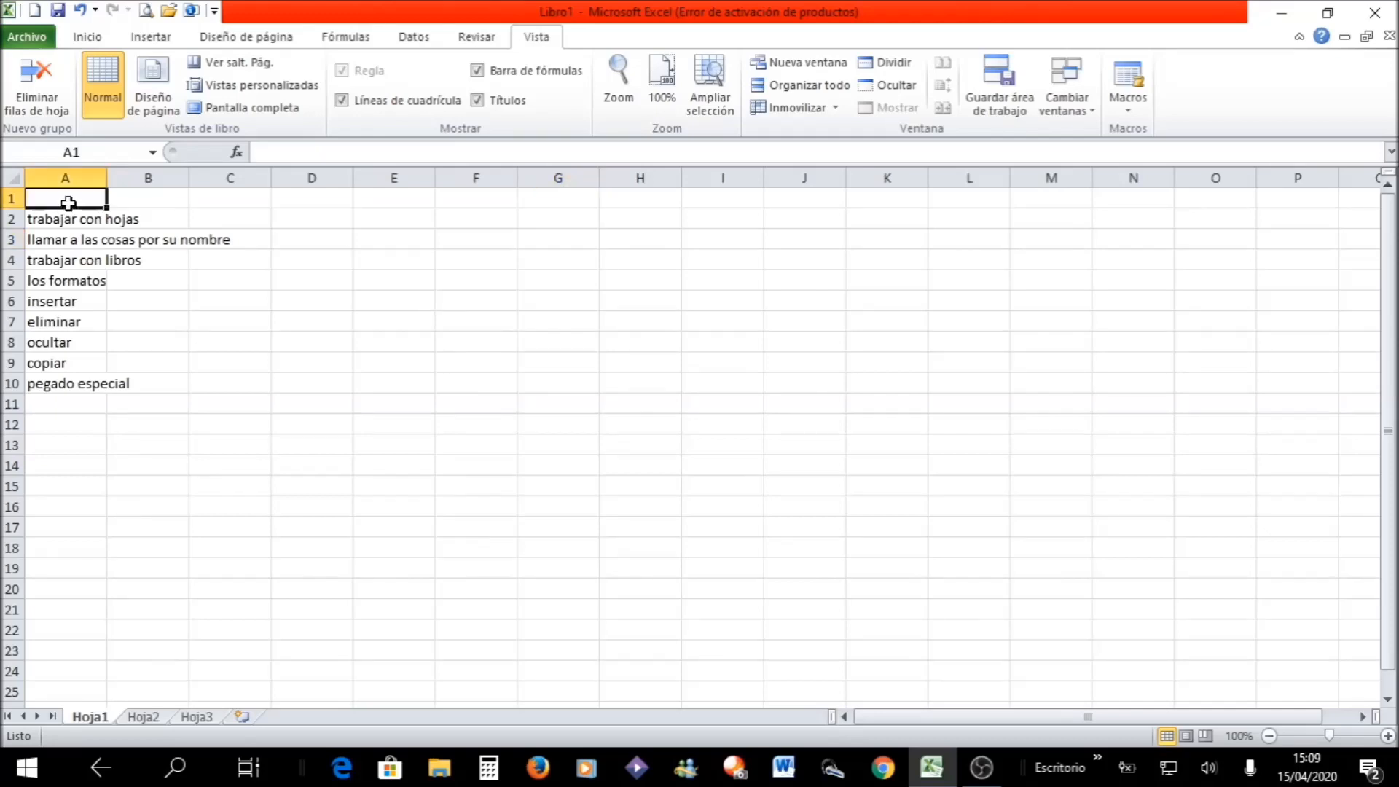
type("excel")
key("BackSpace")
key("BackSpace")
key("BackSpace")
key("BackSpace")
key("BackSpace")
key("BackSpace")
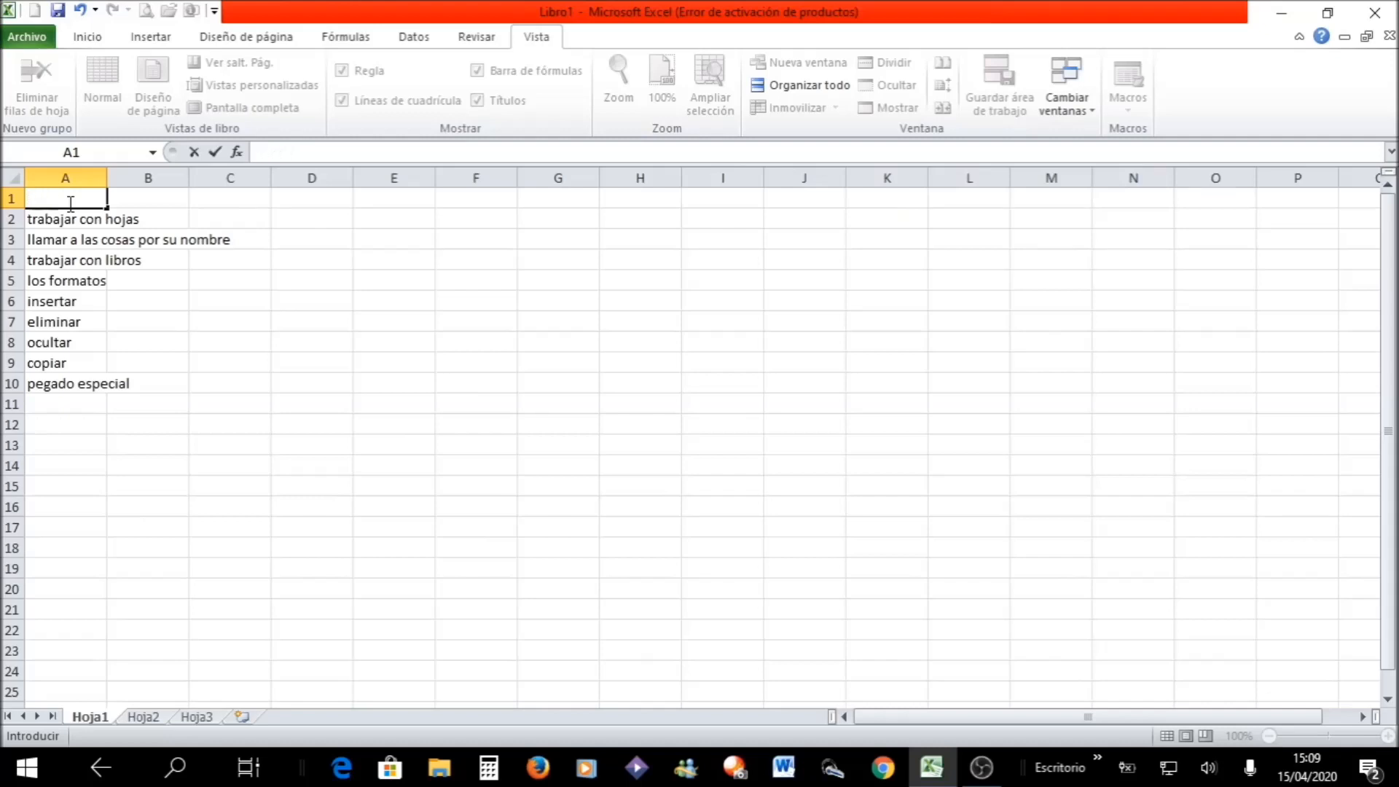
- Enter the title "CLASE NRO 1" in cell A1, above the list of topics
type("CLASE N")
type("1")
key("BackSpace")
key("BackSpace")
type("¬")
key("BackSpace")
type("¬")
key("BackSpace")
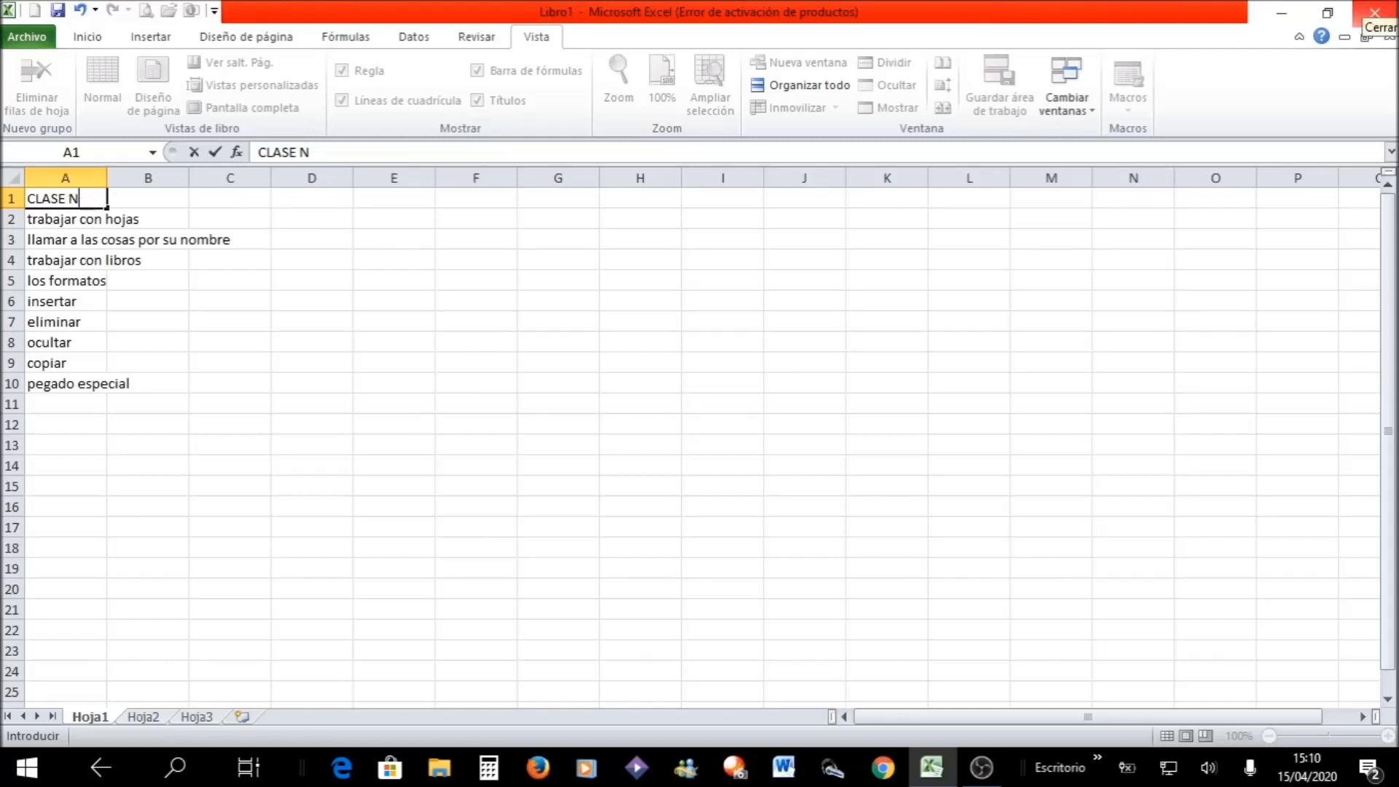
type("RO 1")
key("Return")
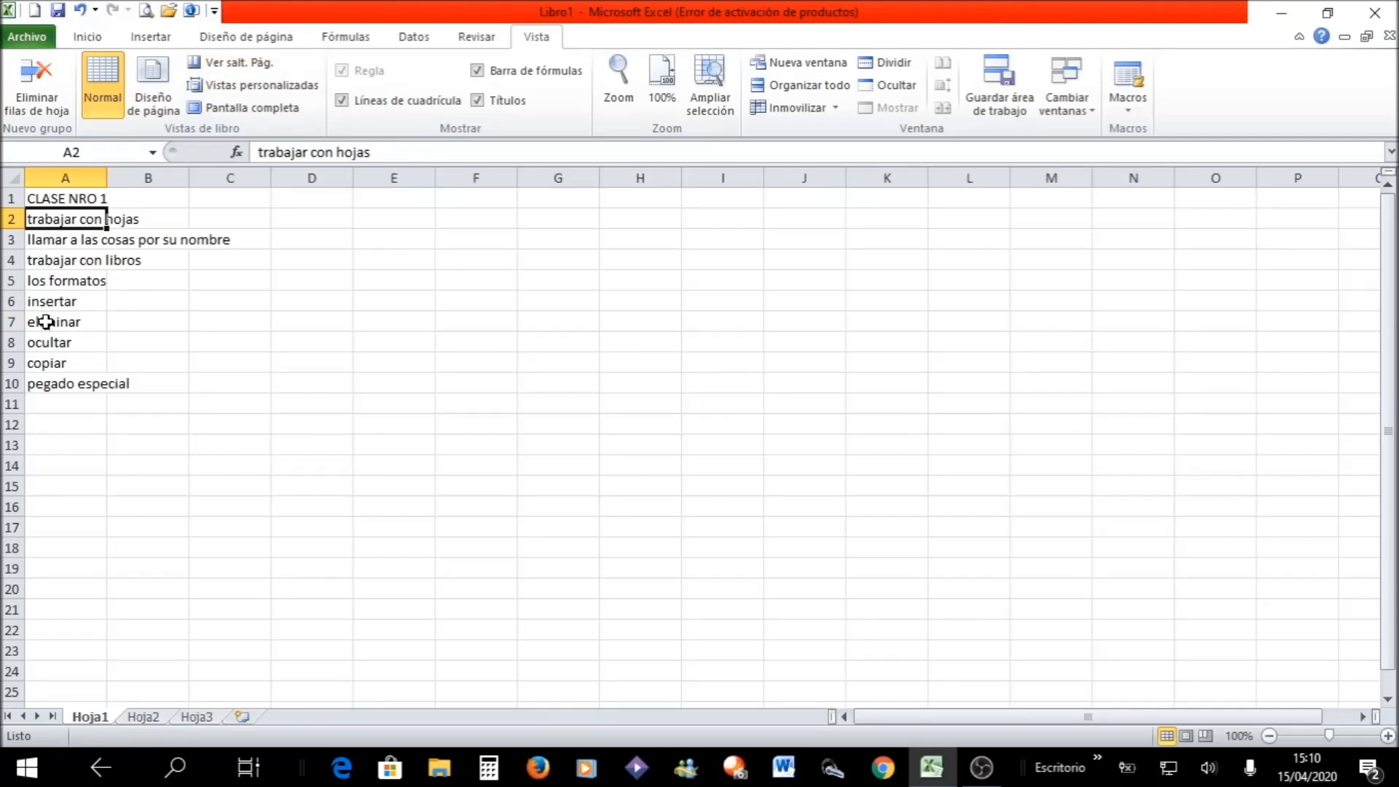
left_click(205, 377)
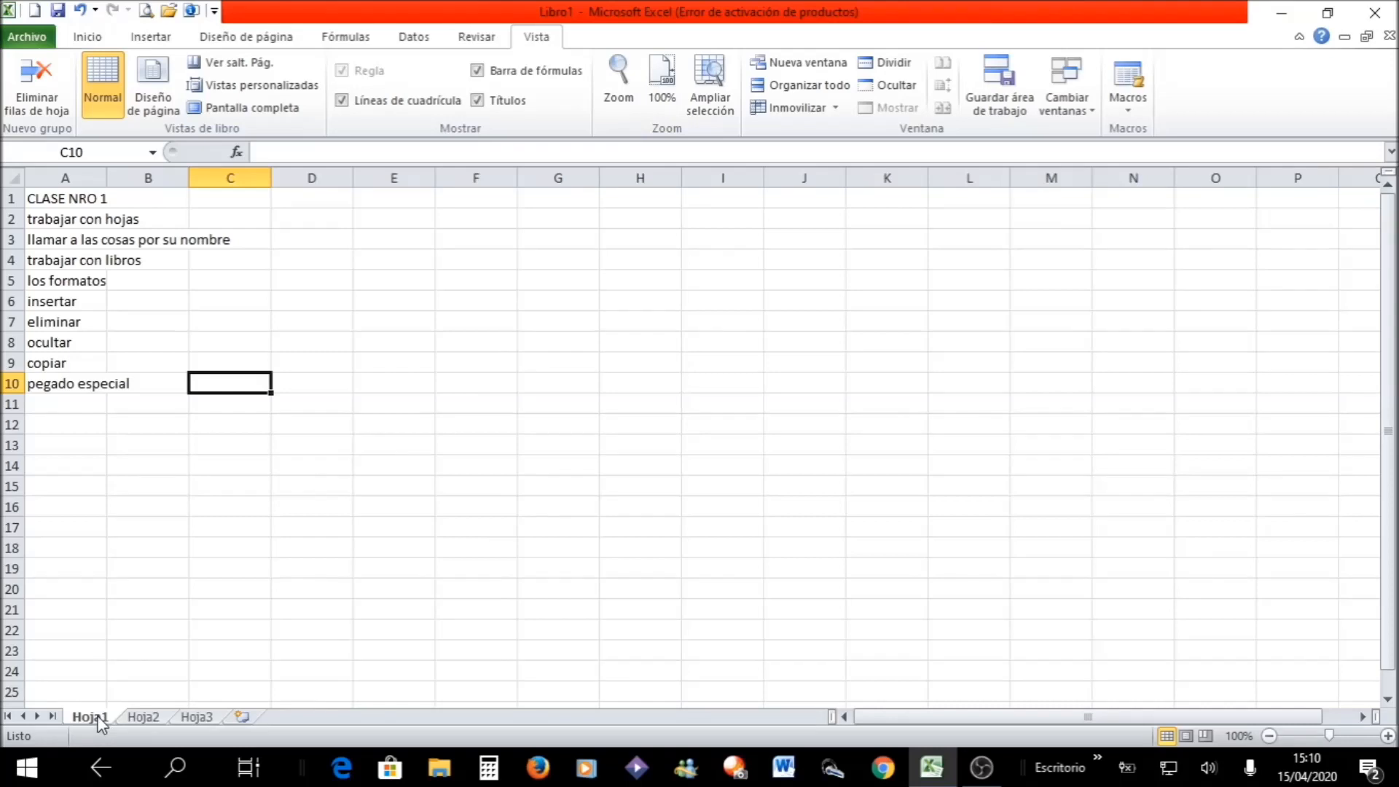
- Delete the empty sheets Hoja2 and Hoja3 from the workbook
right_click(153, 717)
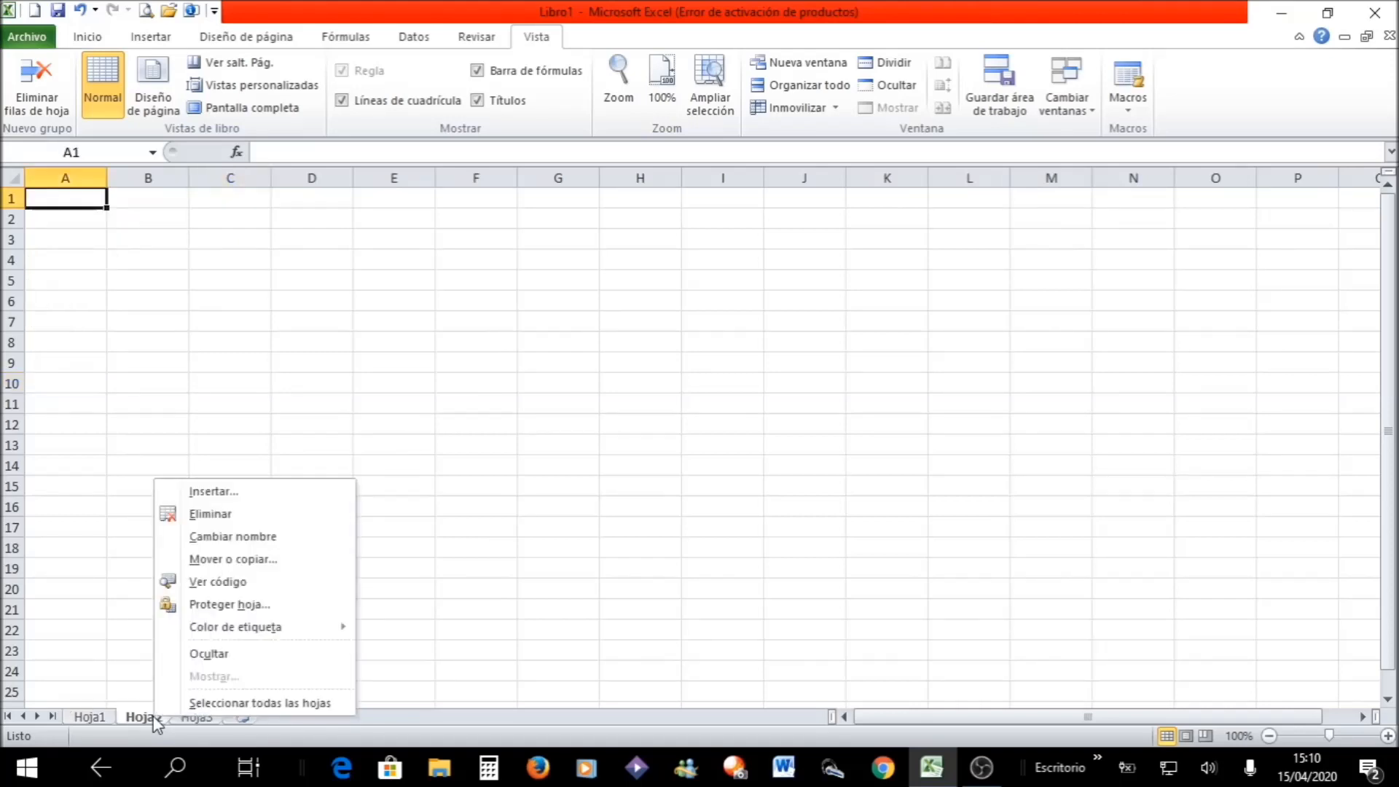
left_click(259, 515)
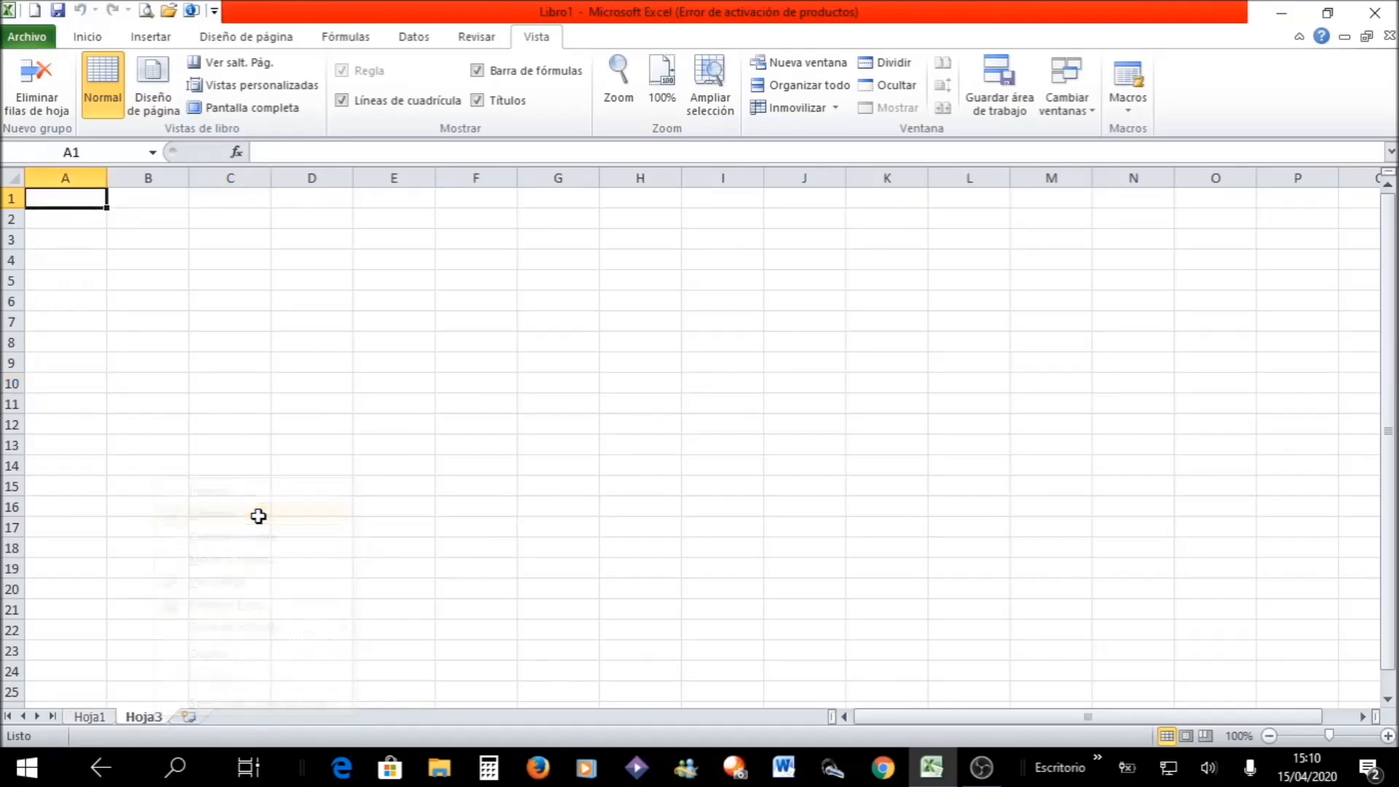
right_click(143, 714)
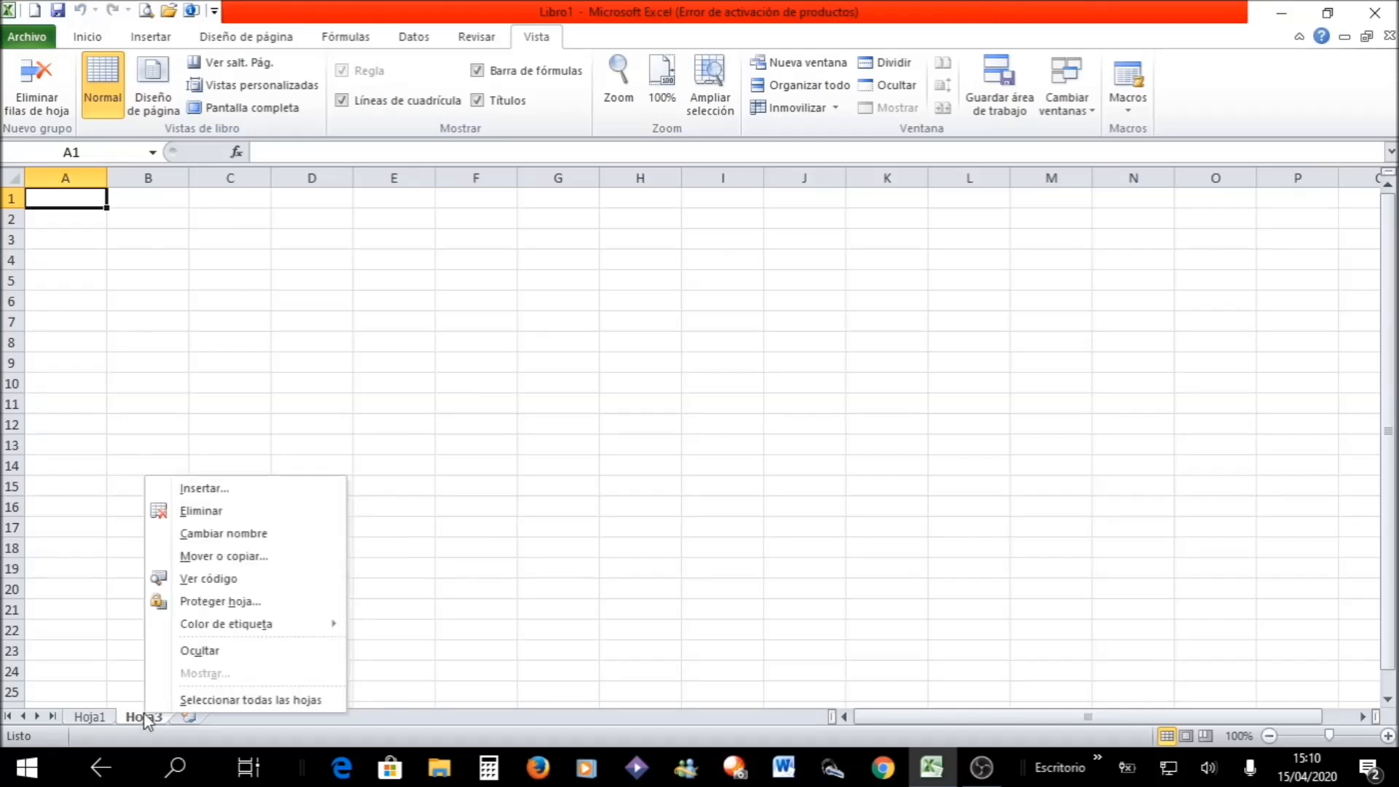
left_click(220, 510)
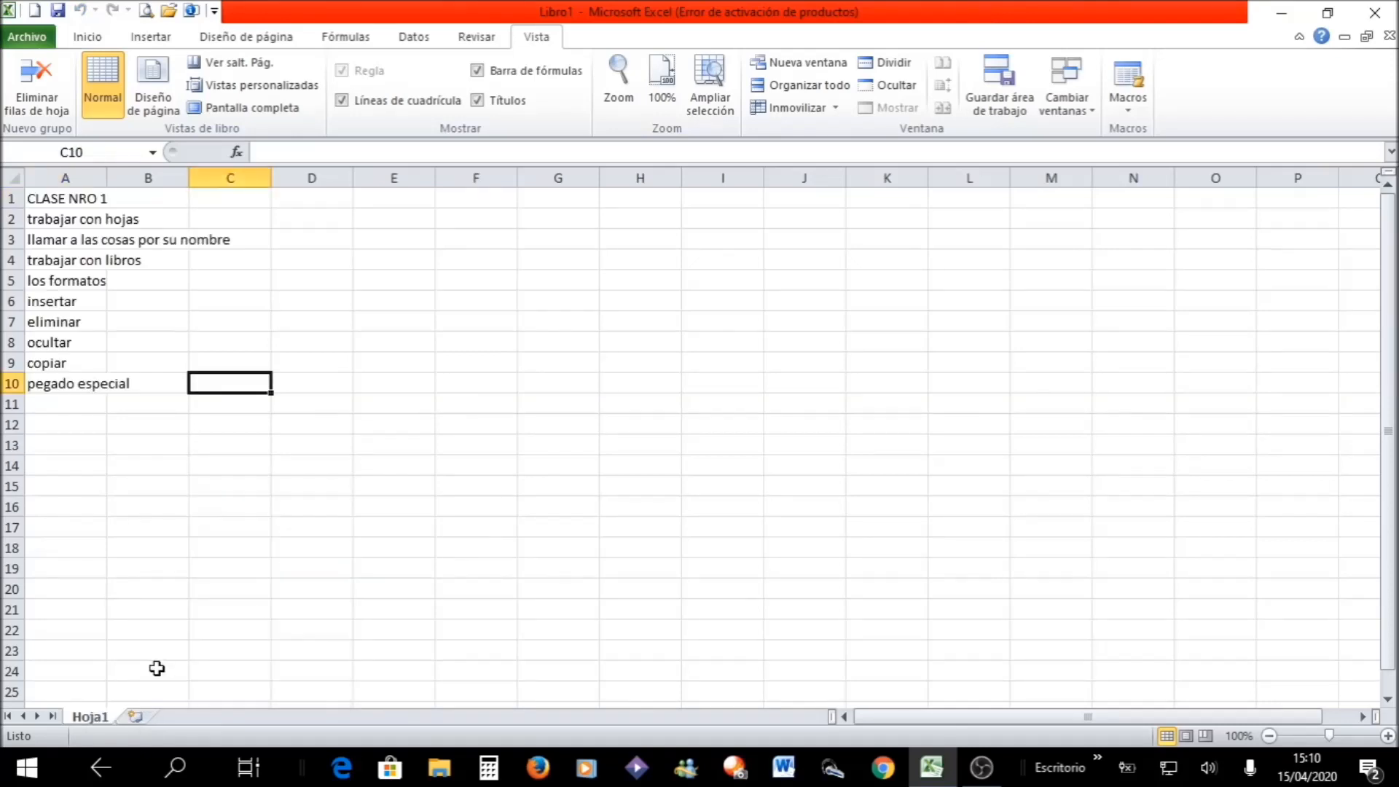
- Insert a new blank worksheet after Hoja1 and delete that new sheet again
left_click(135, 715)
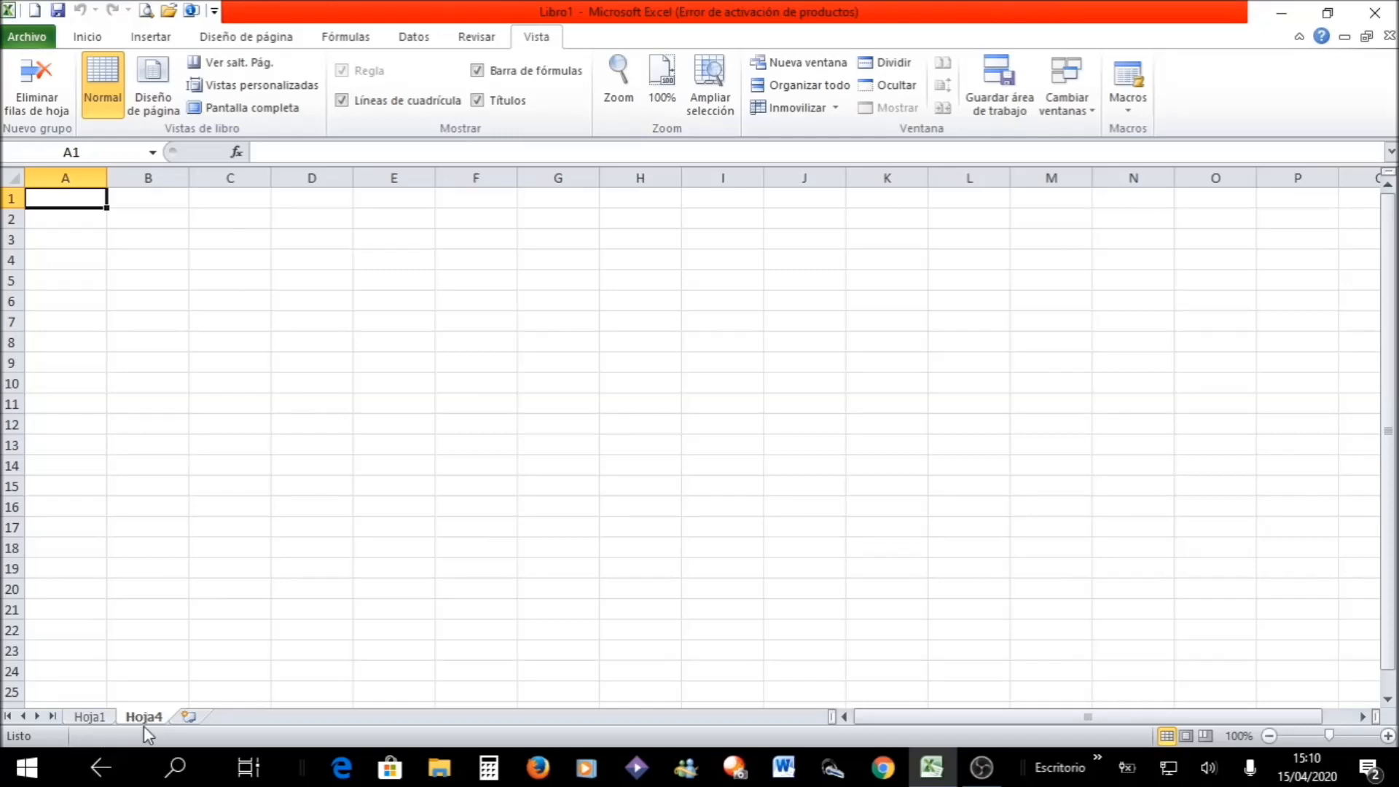
right_click(146, 720)
left_click(207, 519)
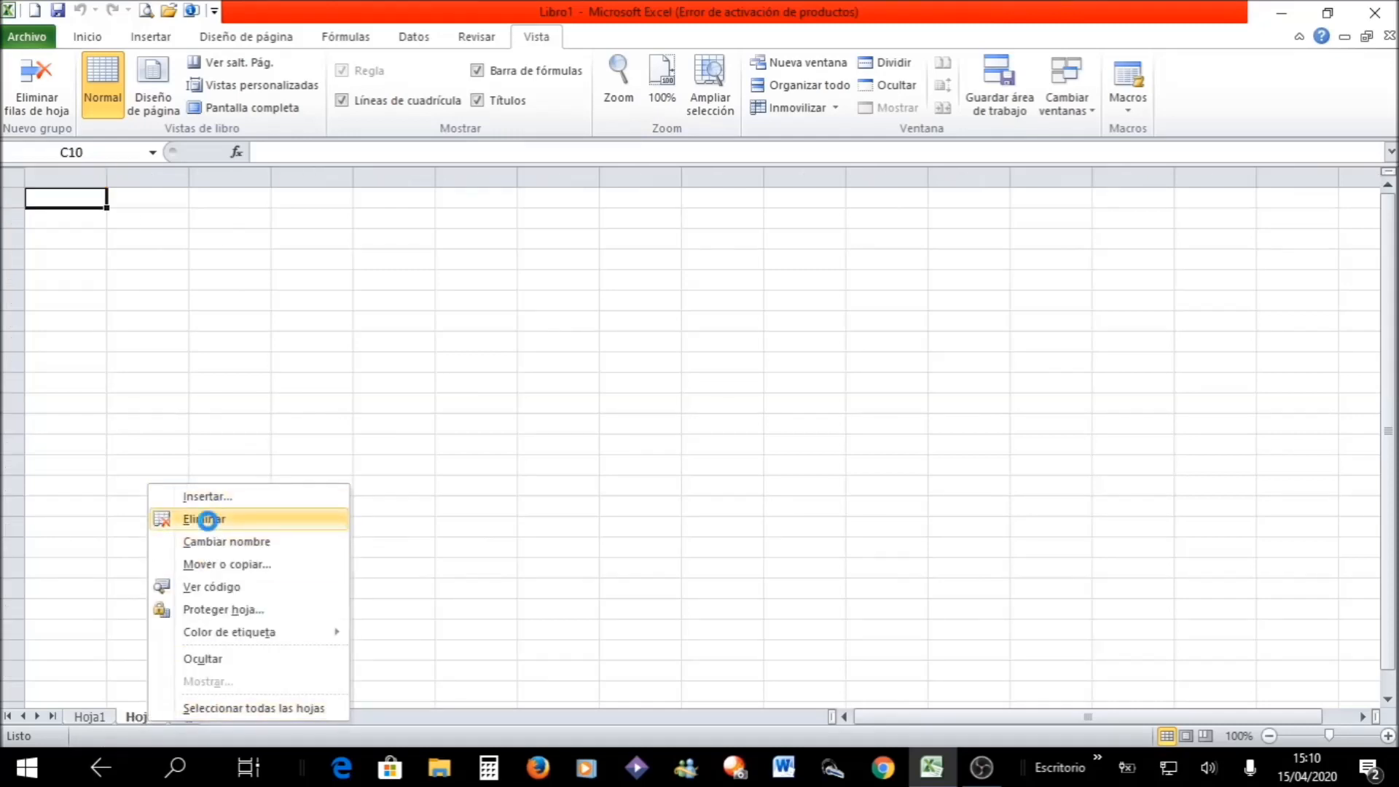
- Rename the sheet Hoja1 as "CLASE 1"
right_click(103, 722)
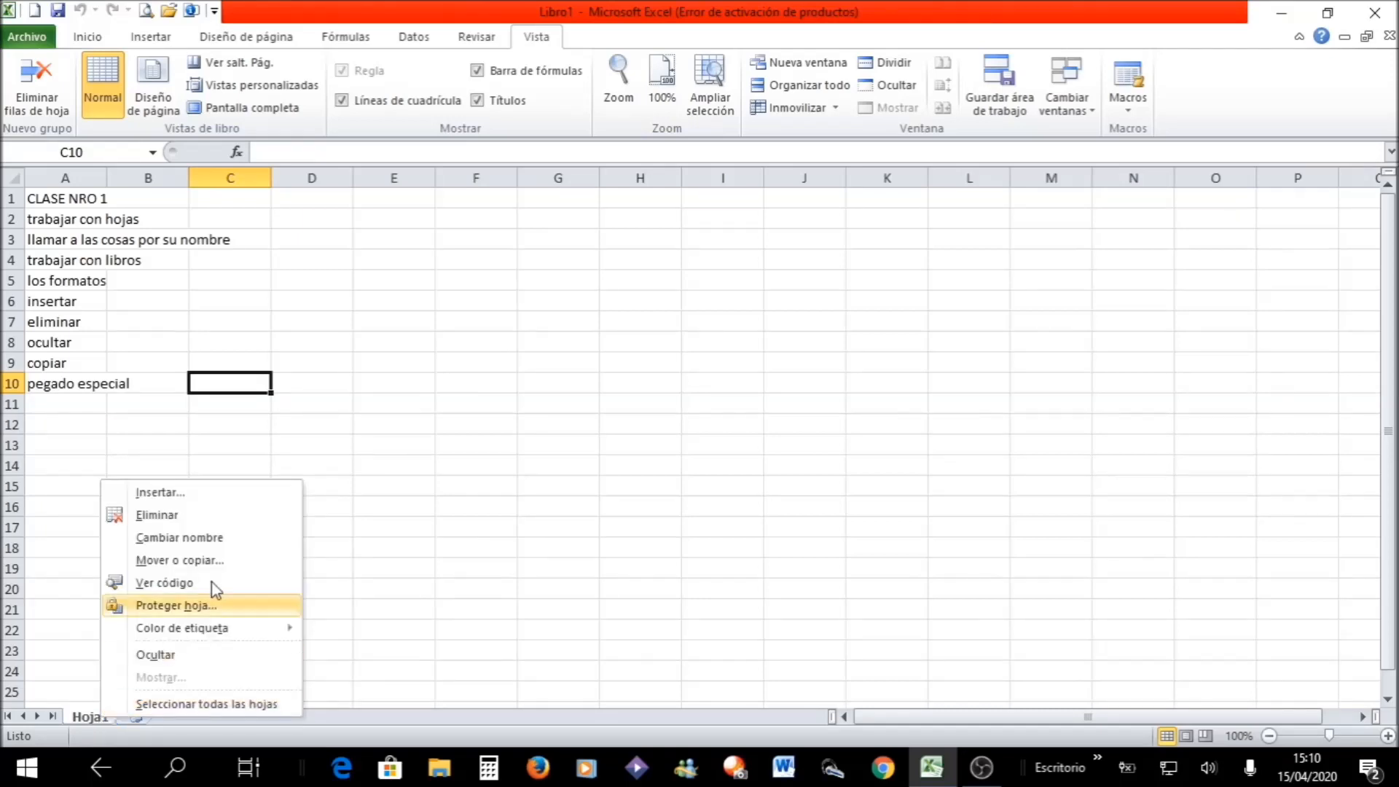
left_click(211, 537)
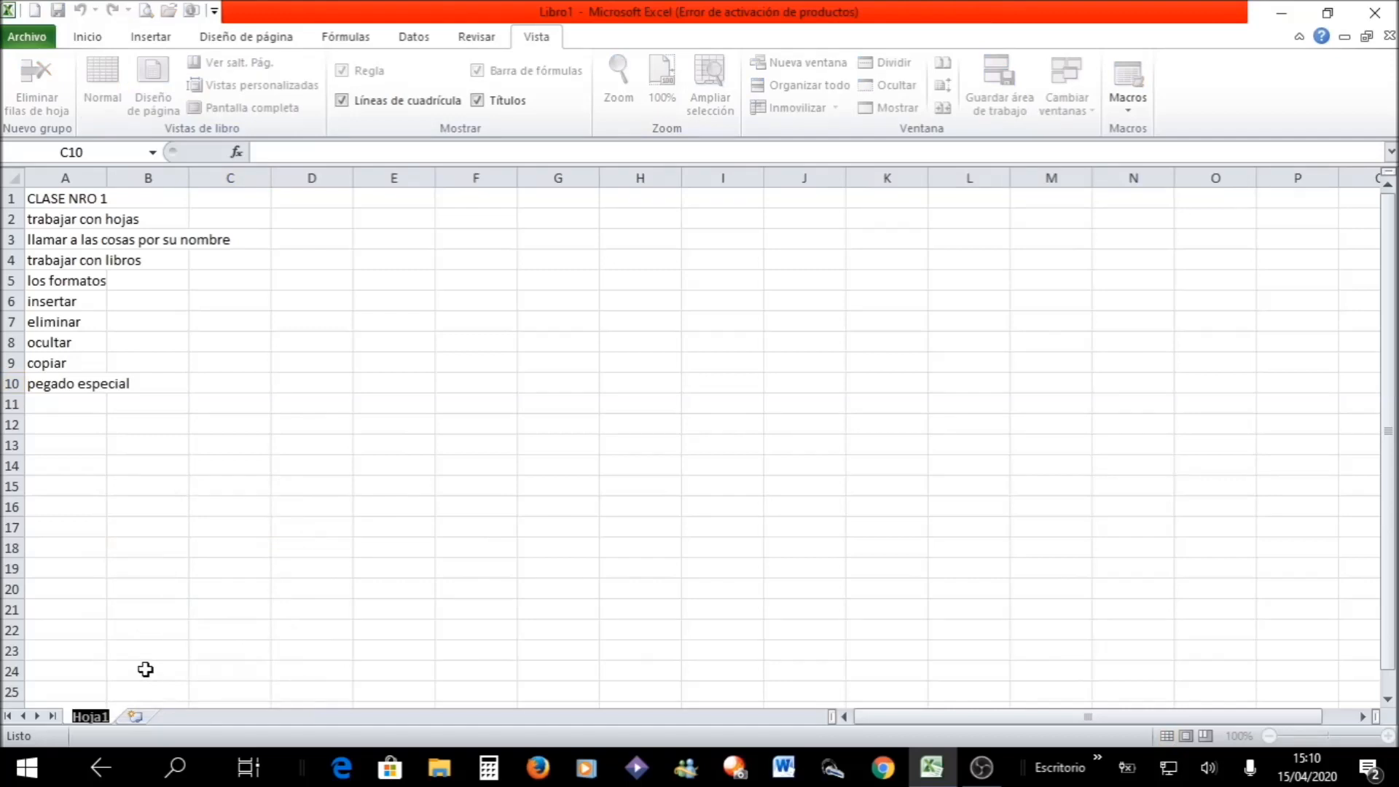
type("d")
key("BackSpace")
type("CLAS")
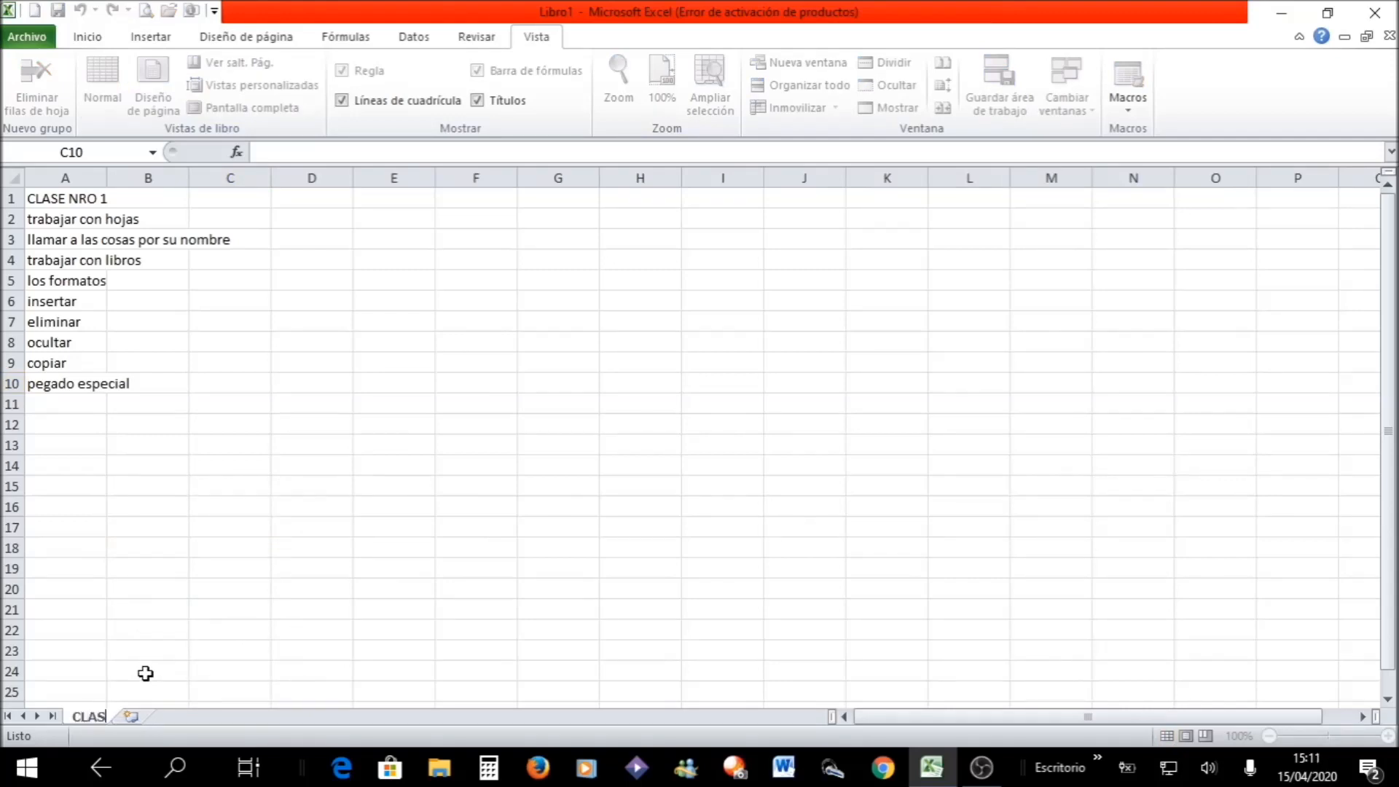
type("E 1")
key("Return")
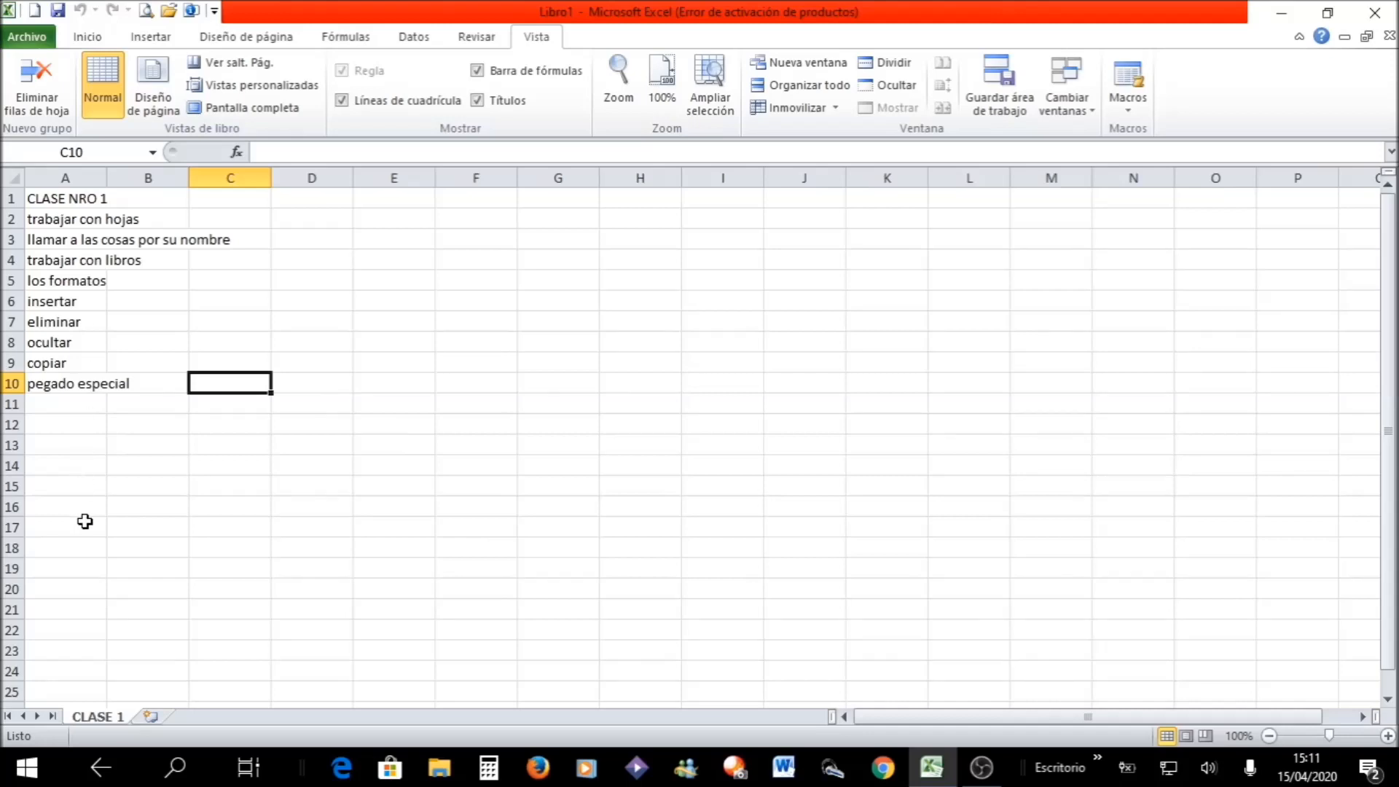
- Create a copy of the CLASE 1 sheet at the end of the same workbook and compare both sheets
right_click(109, 716)
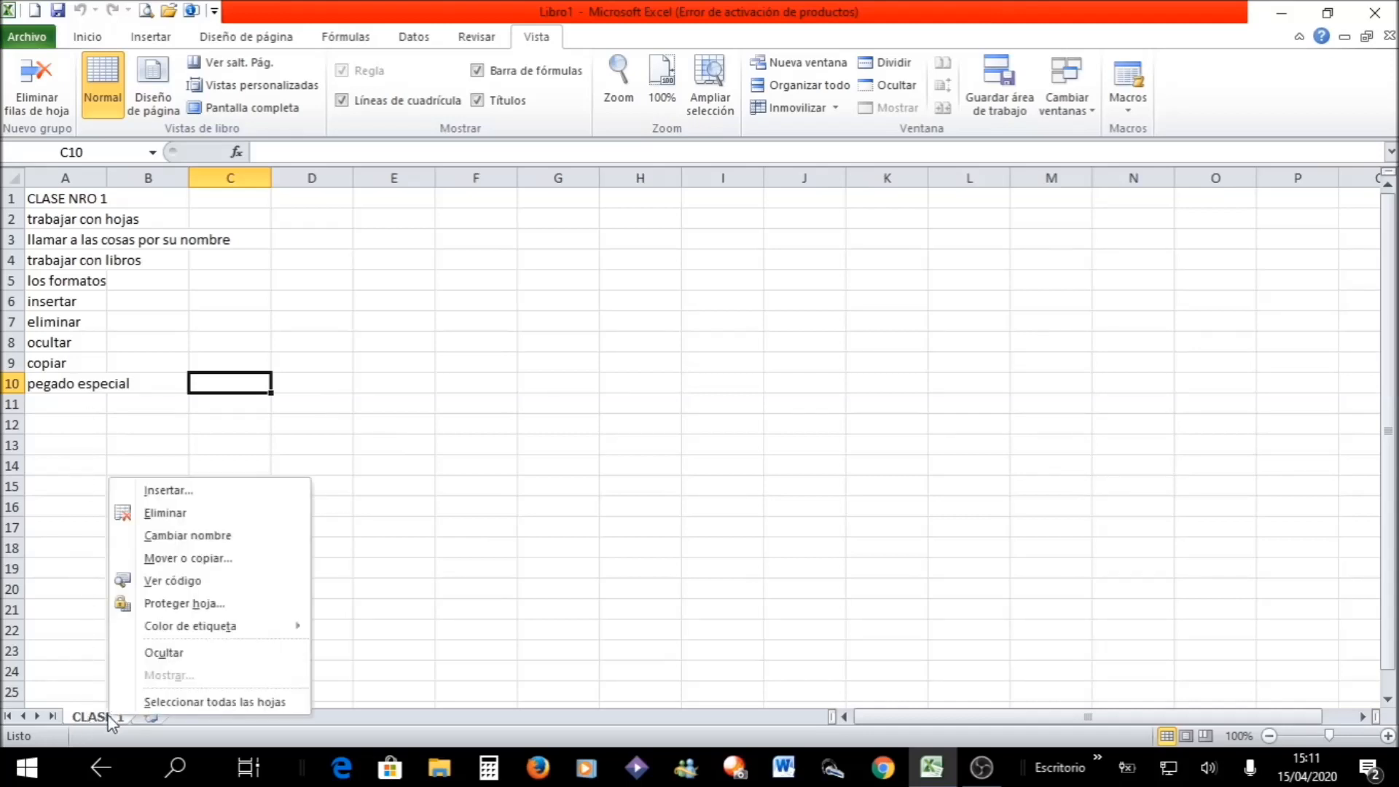
left_click(227, 559)
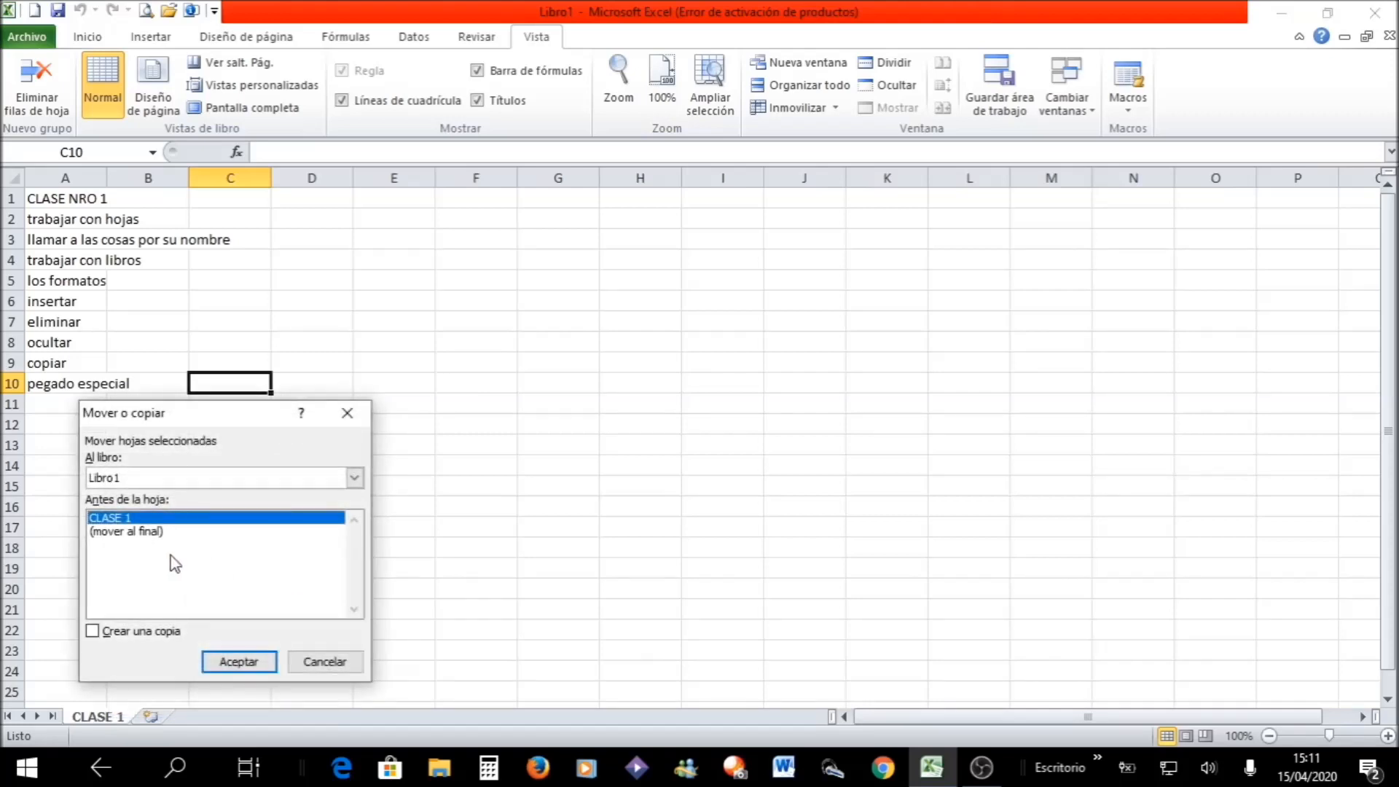
left_click(113, 636)
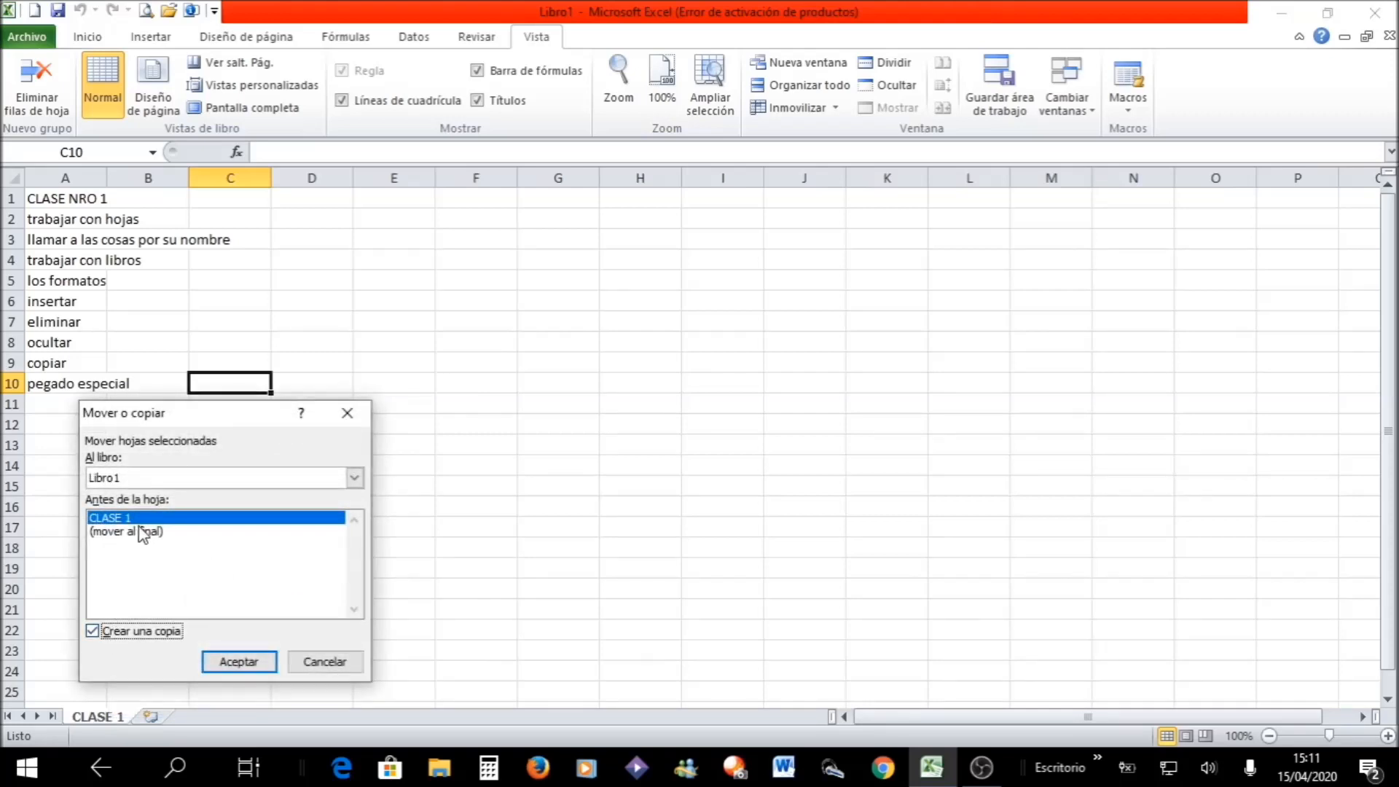
left_click(143, 534)
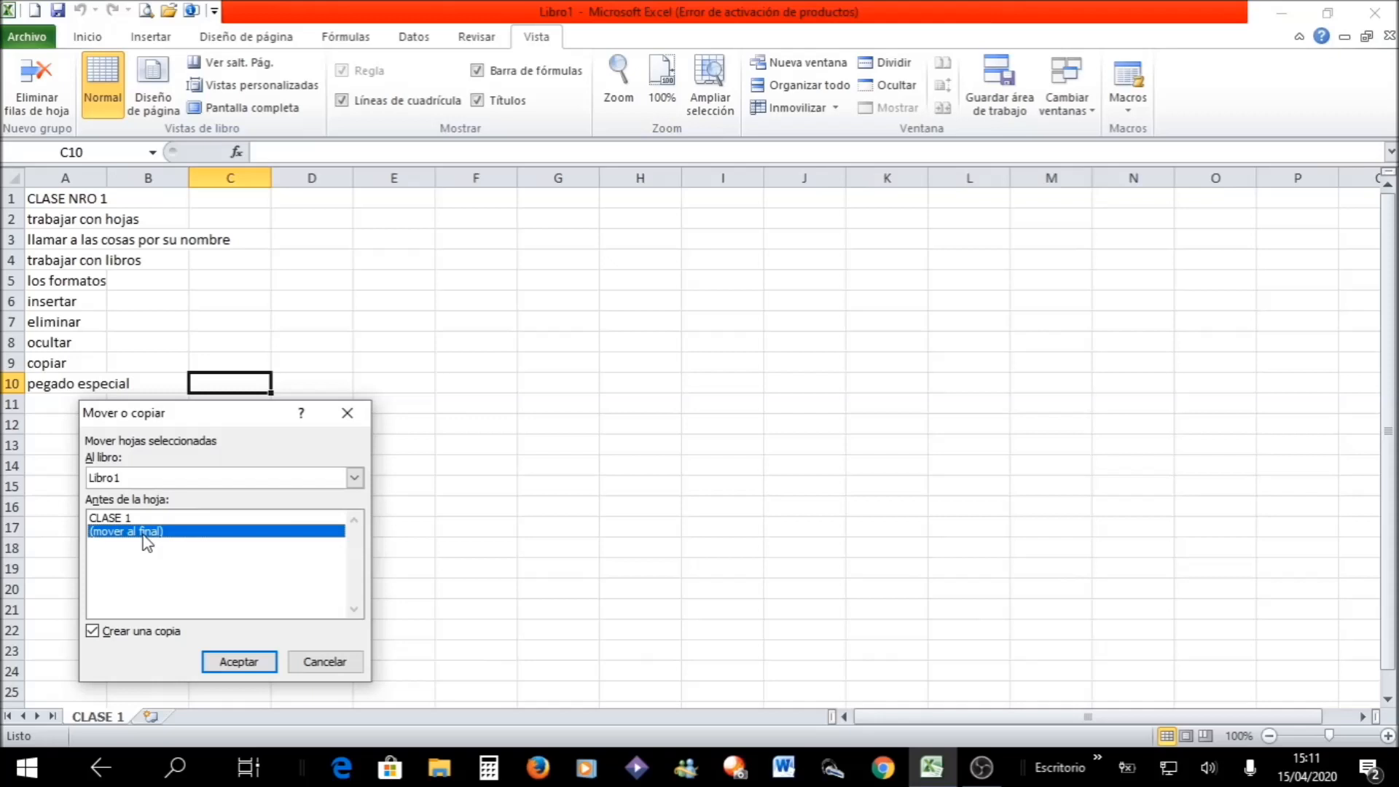
left_click(240, 661)
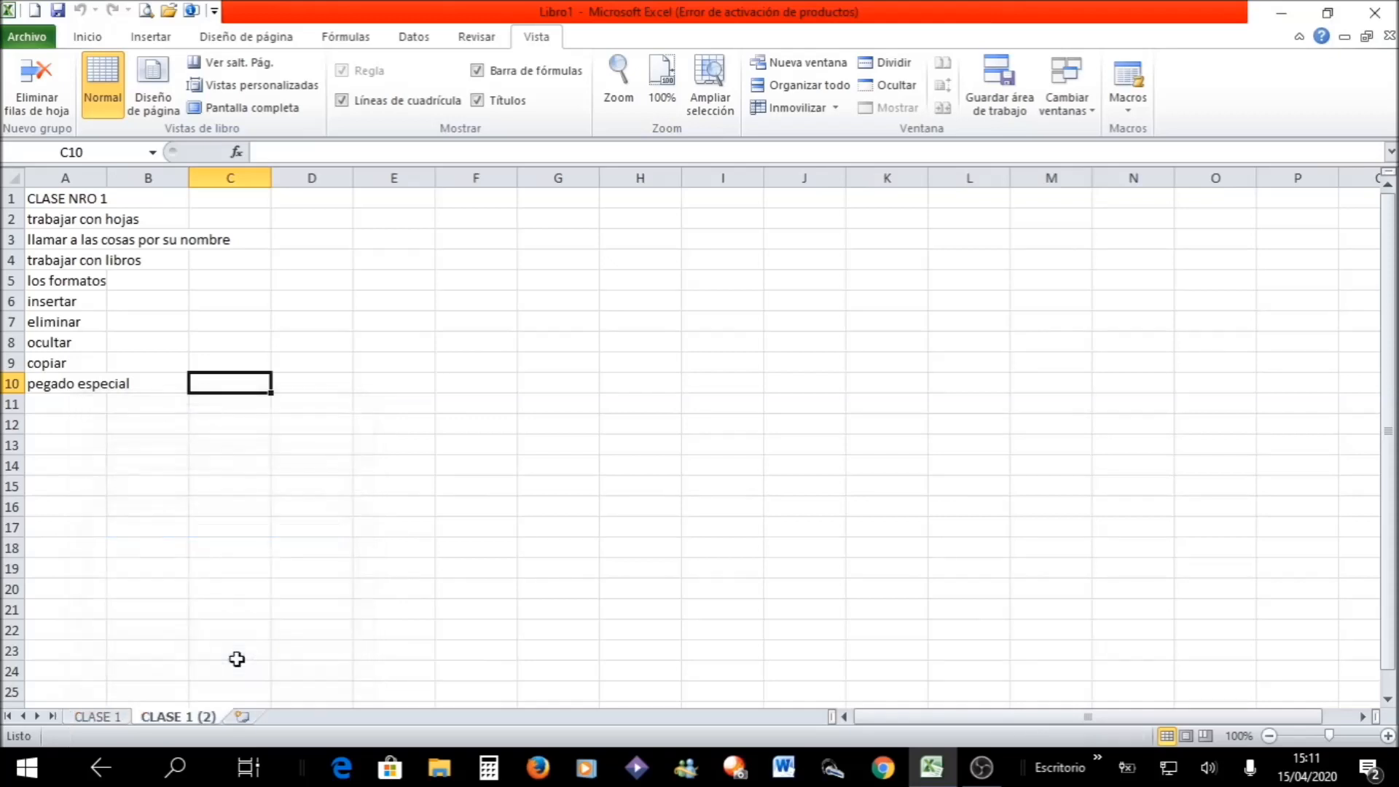
left_click(108, 715)
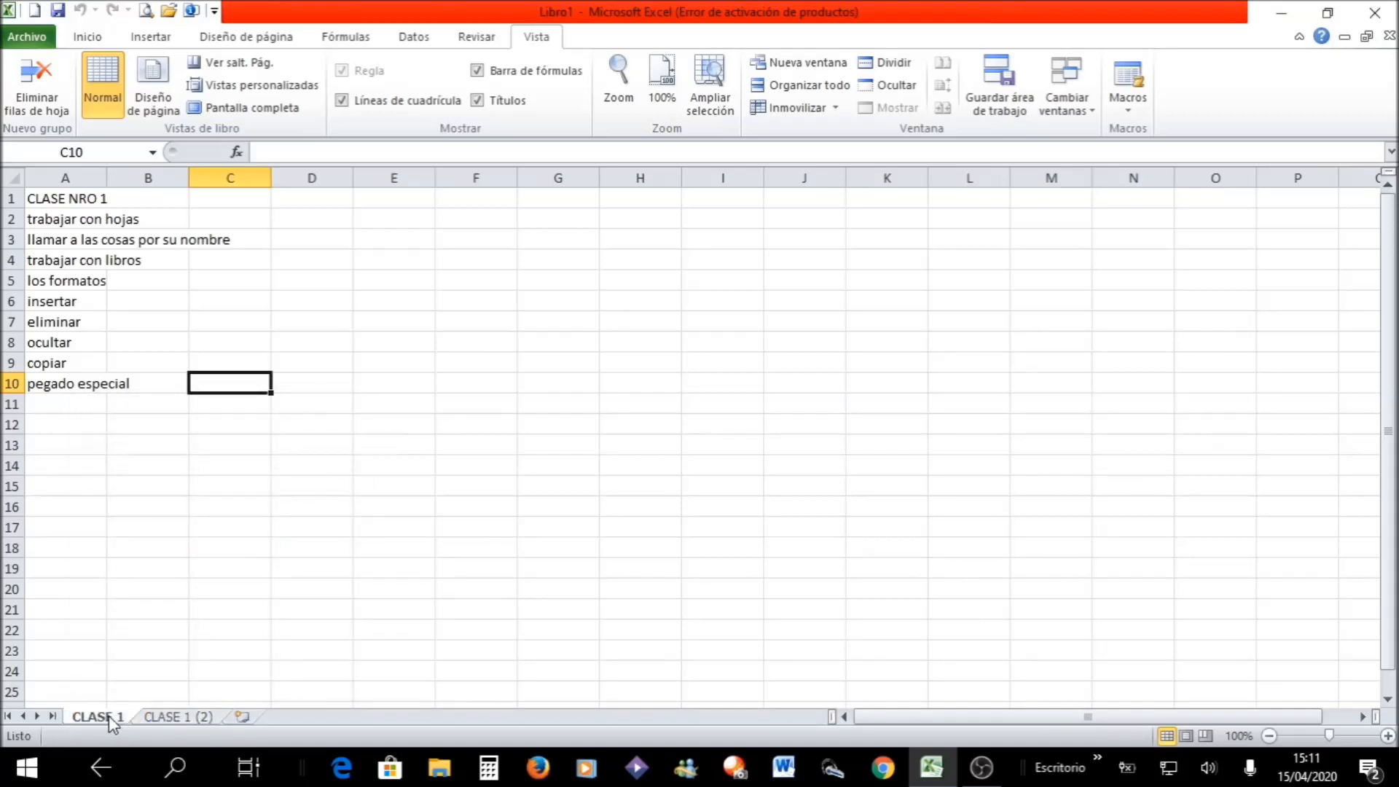
left_click(173, 718)
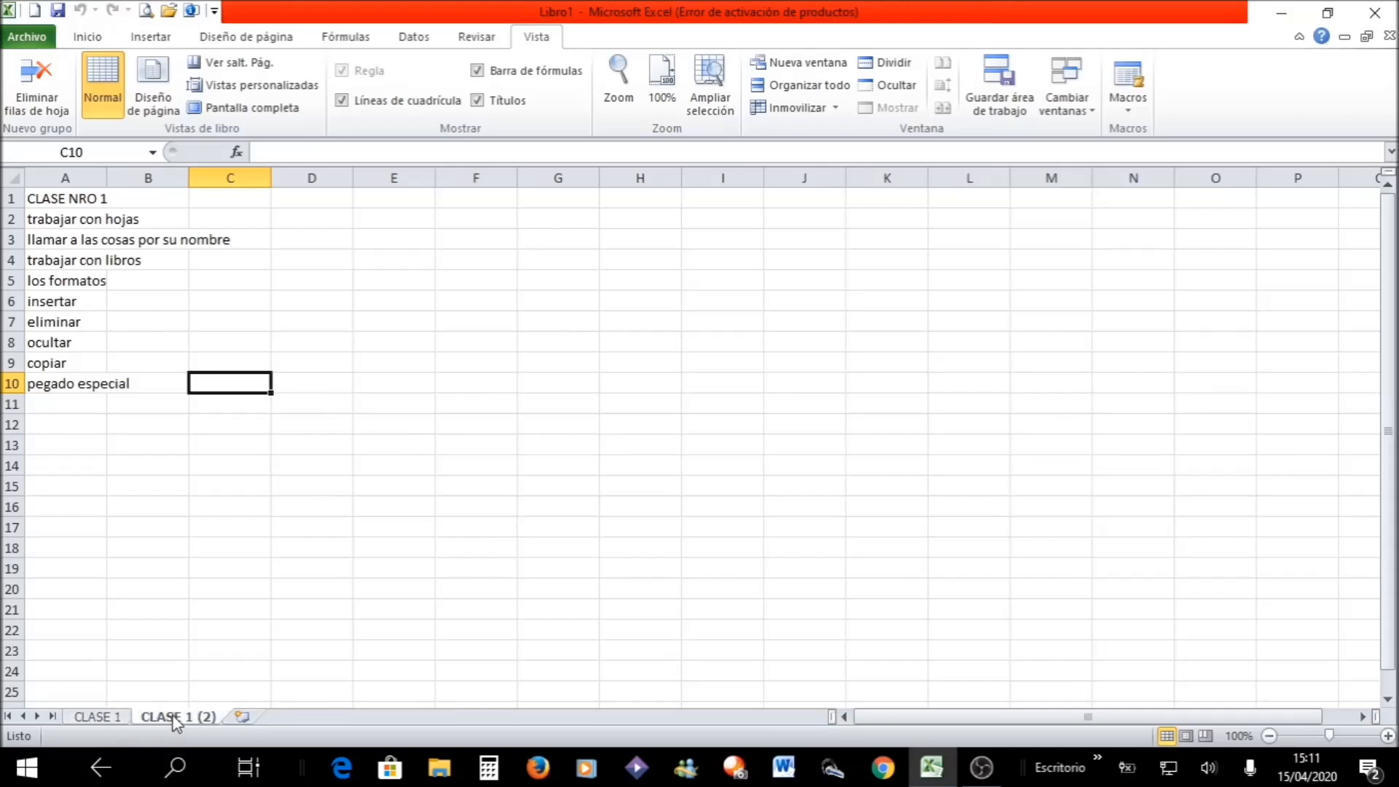
- Move the copied sheet CLASE 1 (2) in front of the CLASE 1 sheet
right_click(174, 718)
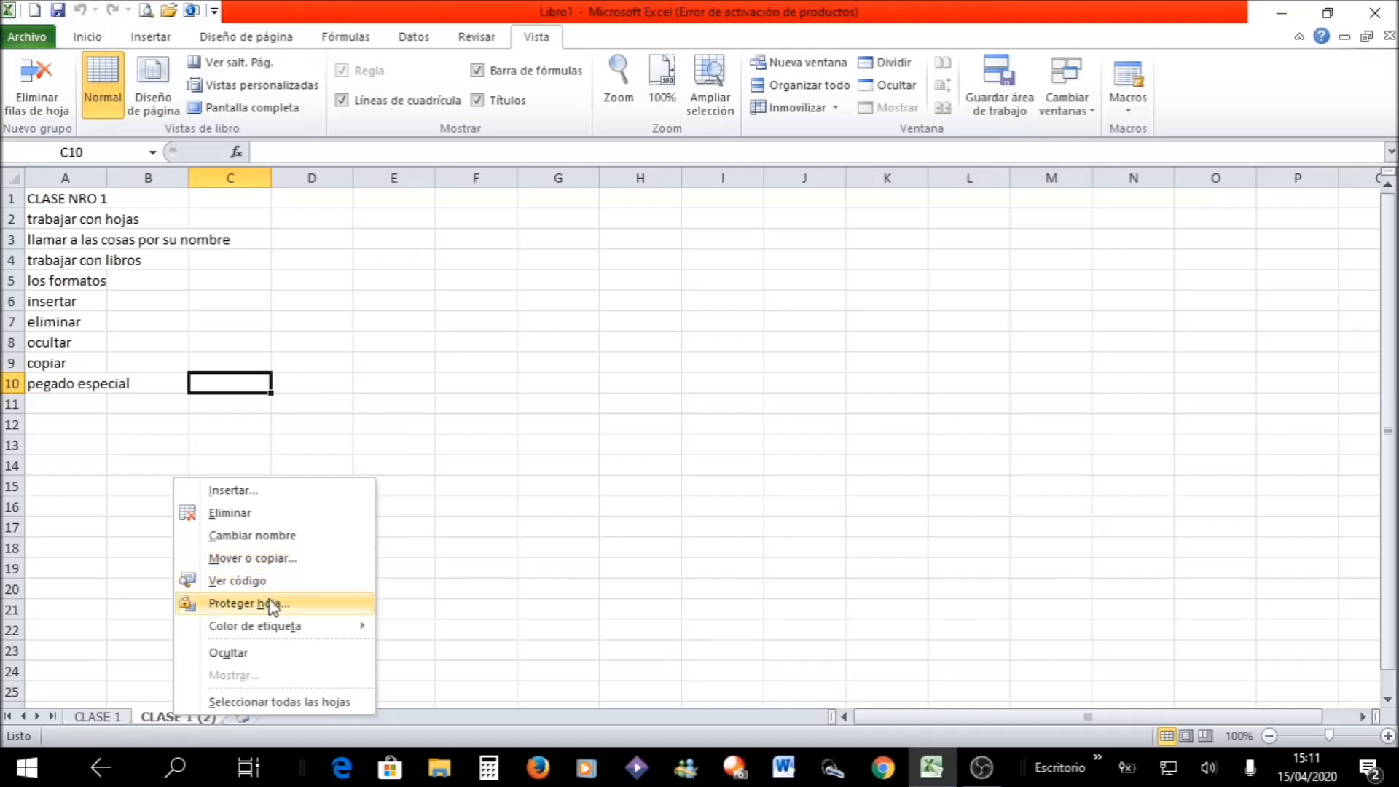
left_click(127, 687)
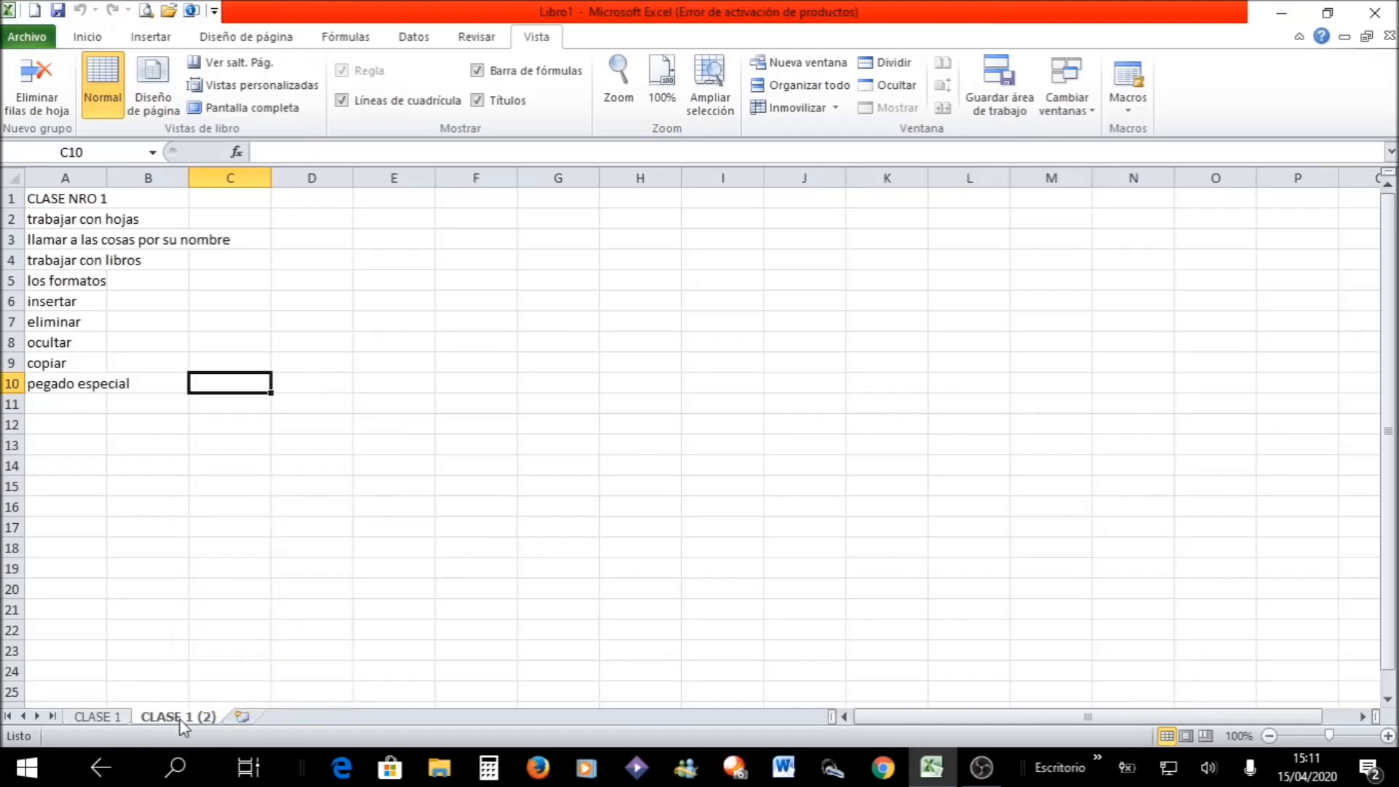
left_click_drag(180, 720, 180, 721)
left_click_drag(179, 720, 108, 721)
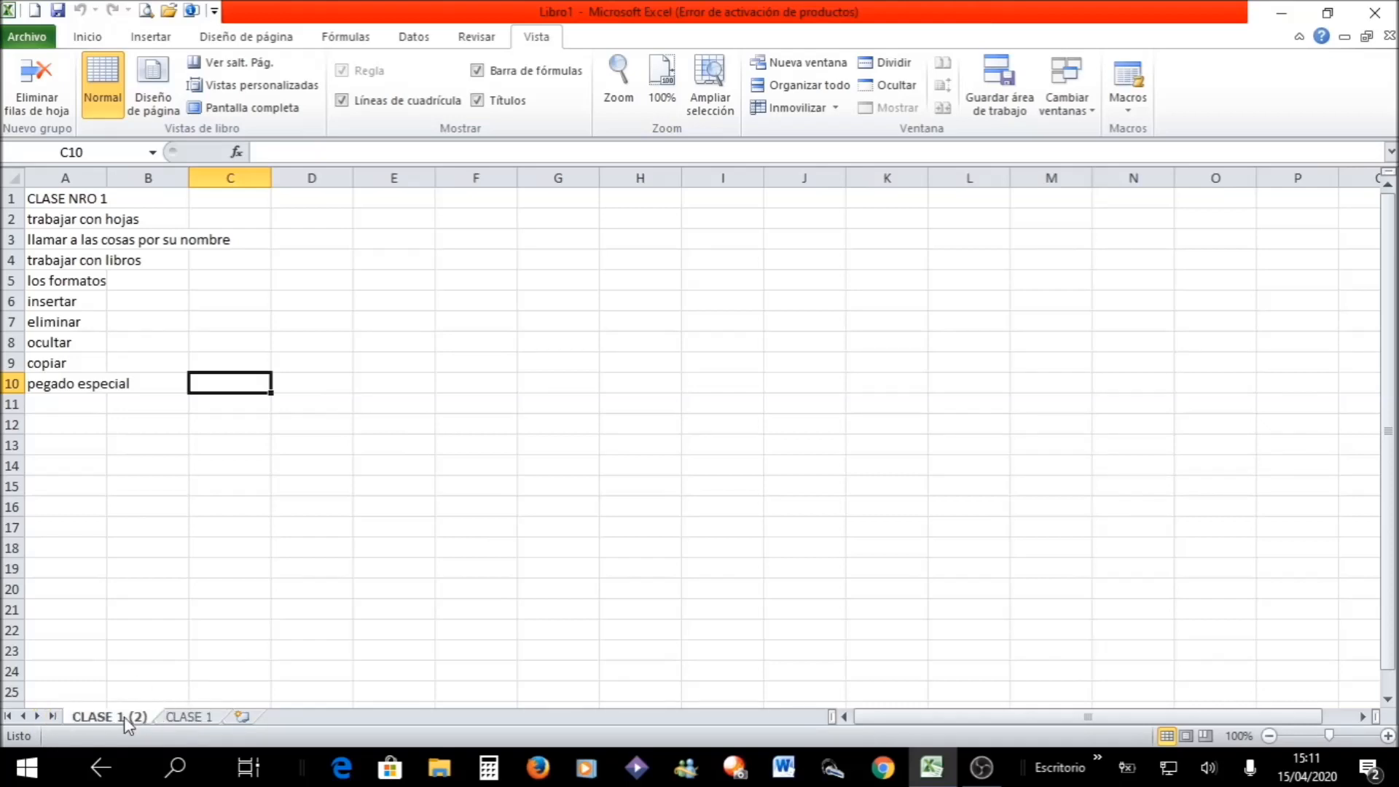
- Move the copied sheet CLASE 1 (2) back behind the CLASE 1 sheet
right_click(124, 715)
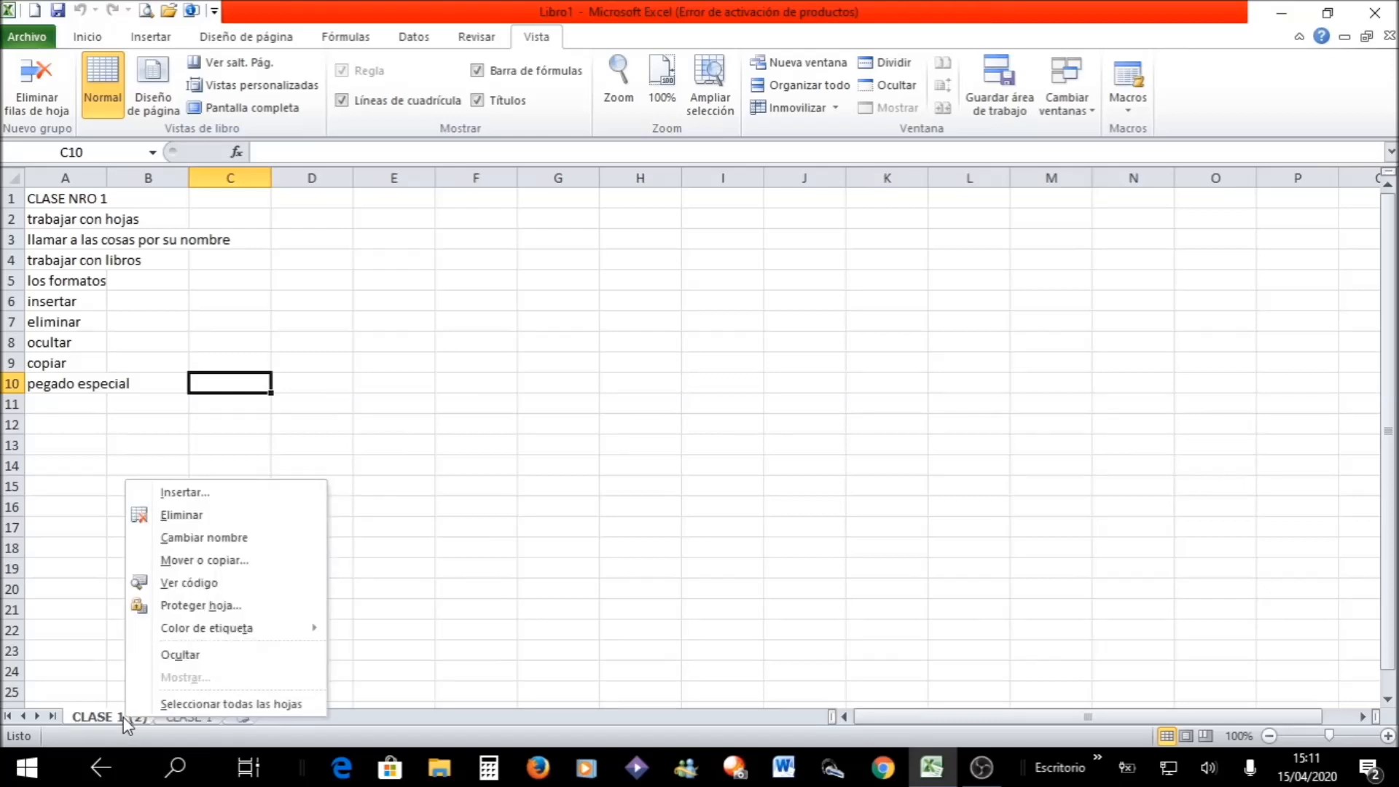
left_click(116, 717)
left_click_drag(116, 715, 247, 720)
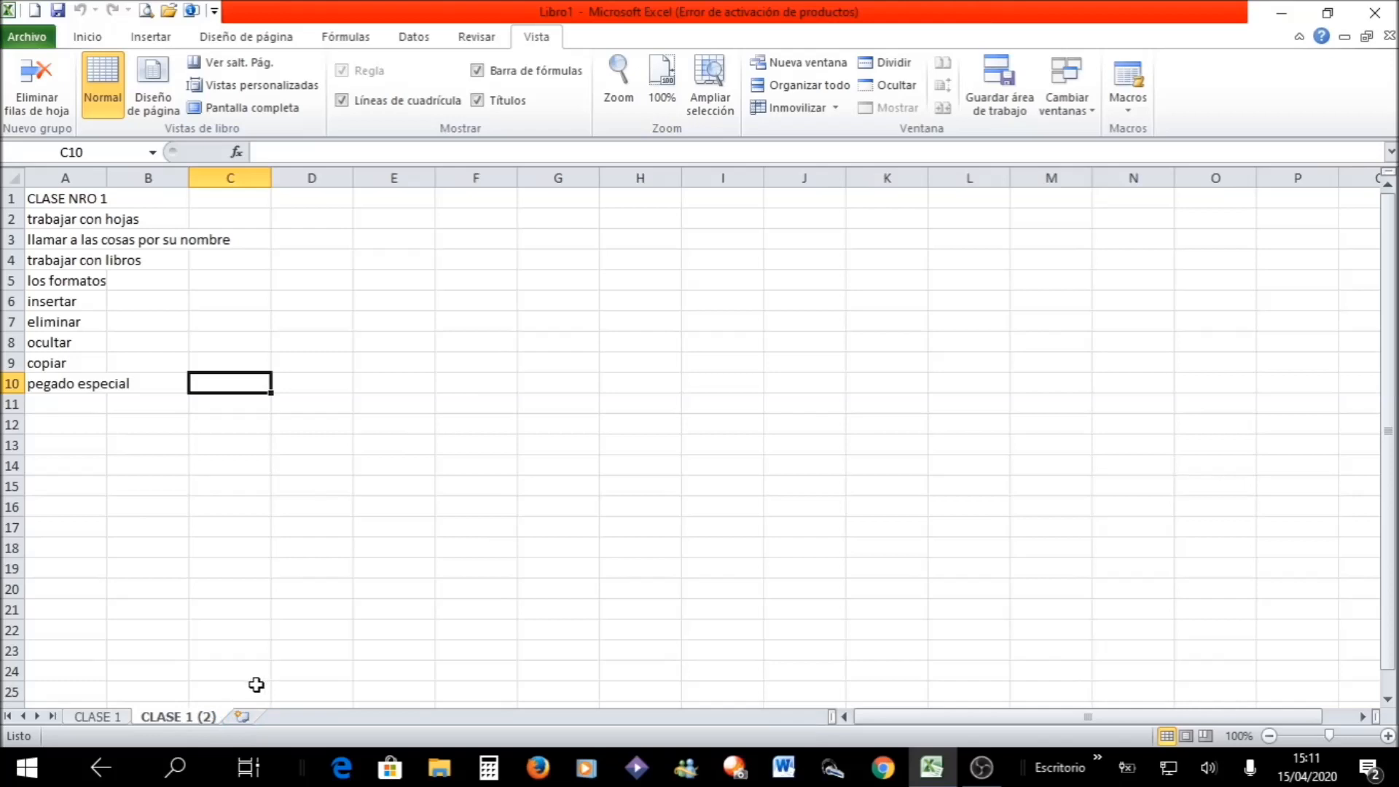
- Delete the copied sheet CLASE 1 (2) permanently, leaving cell C10 unedited
right_click(162, 716)
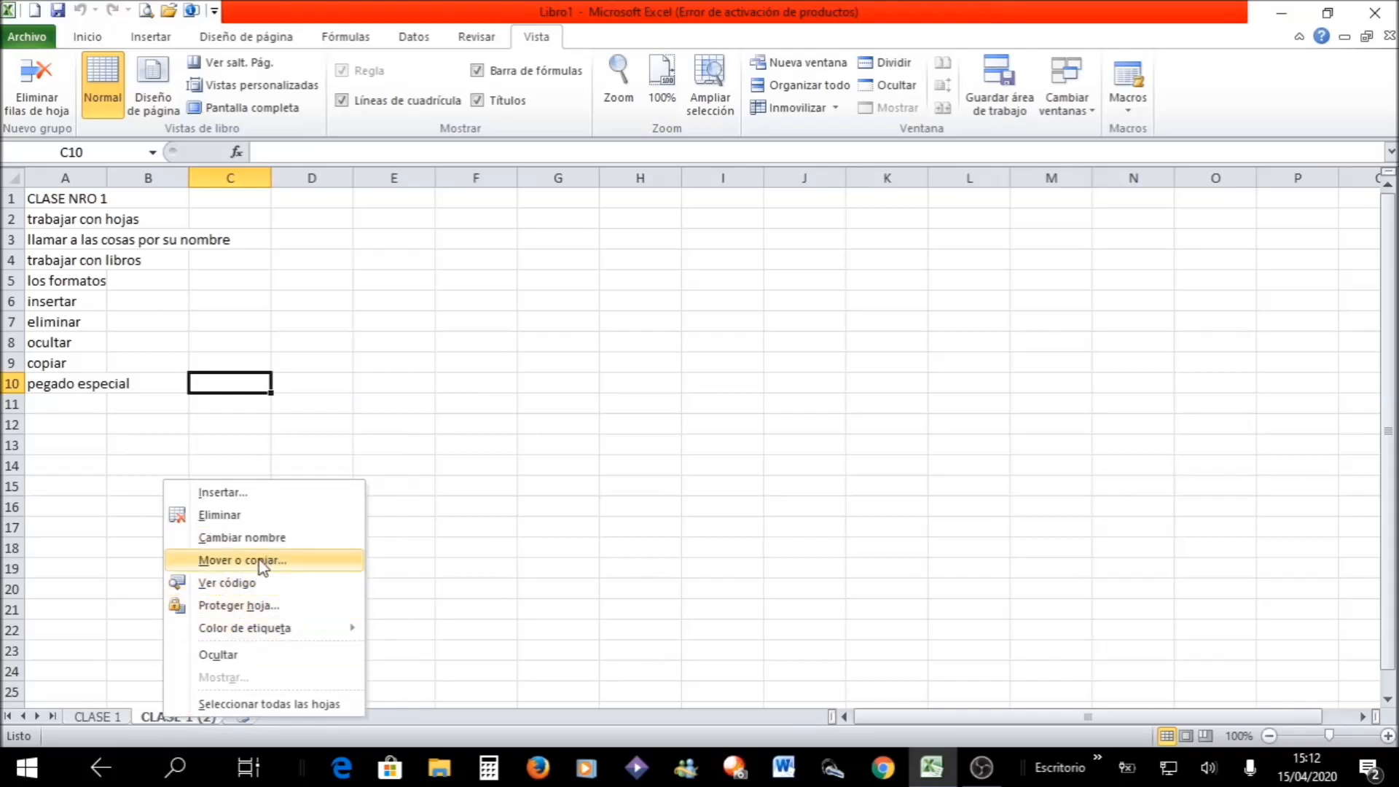
left_click(267, 526)
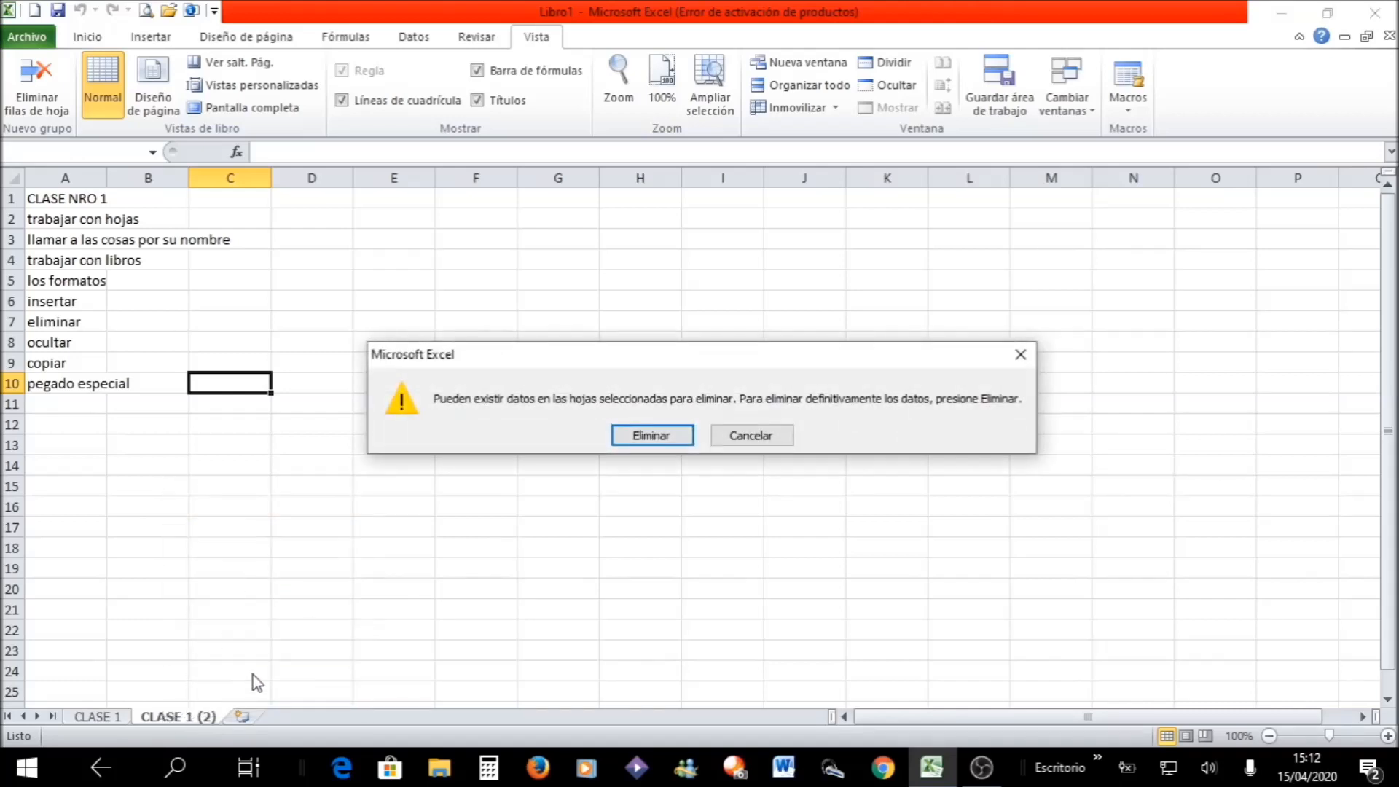
left_click(651, 436)
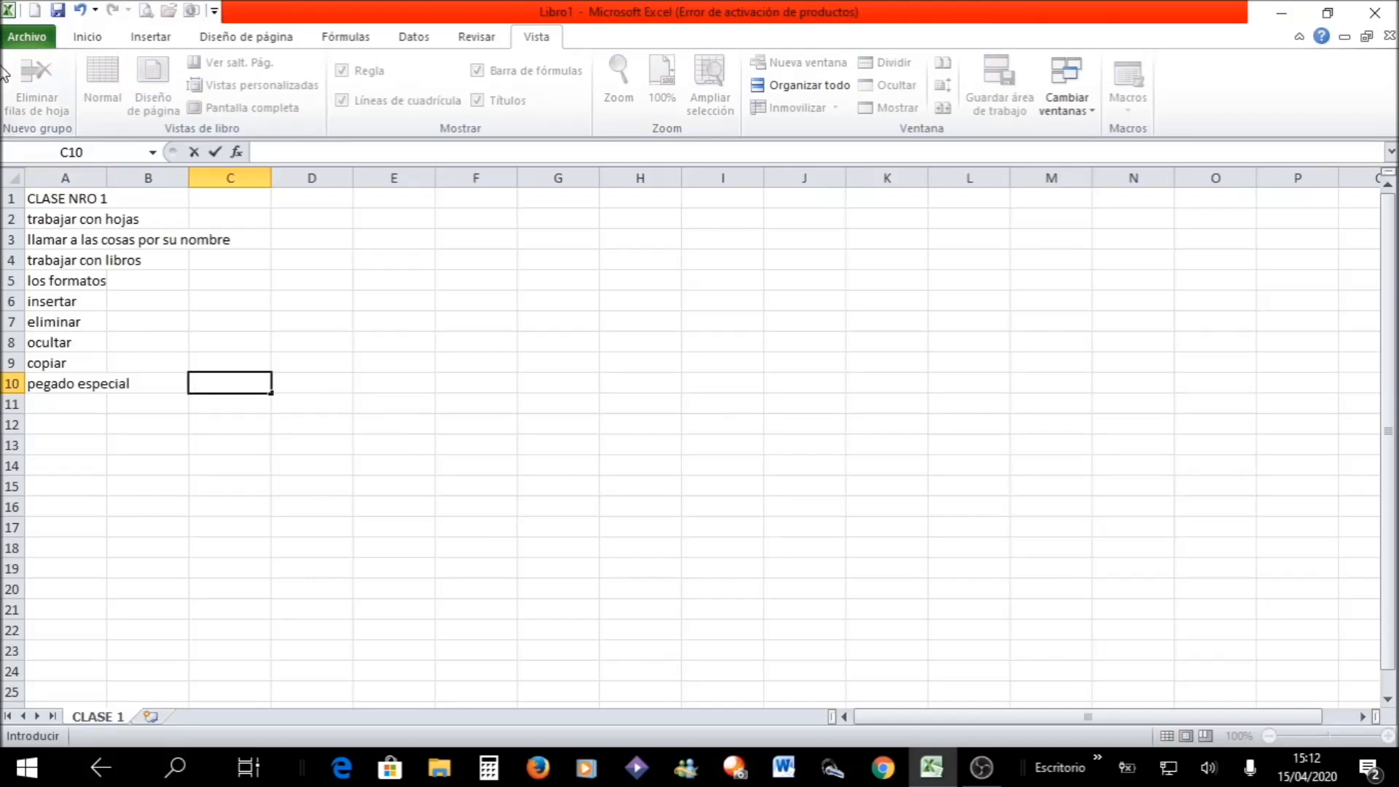
key("Escape")
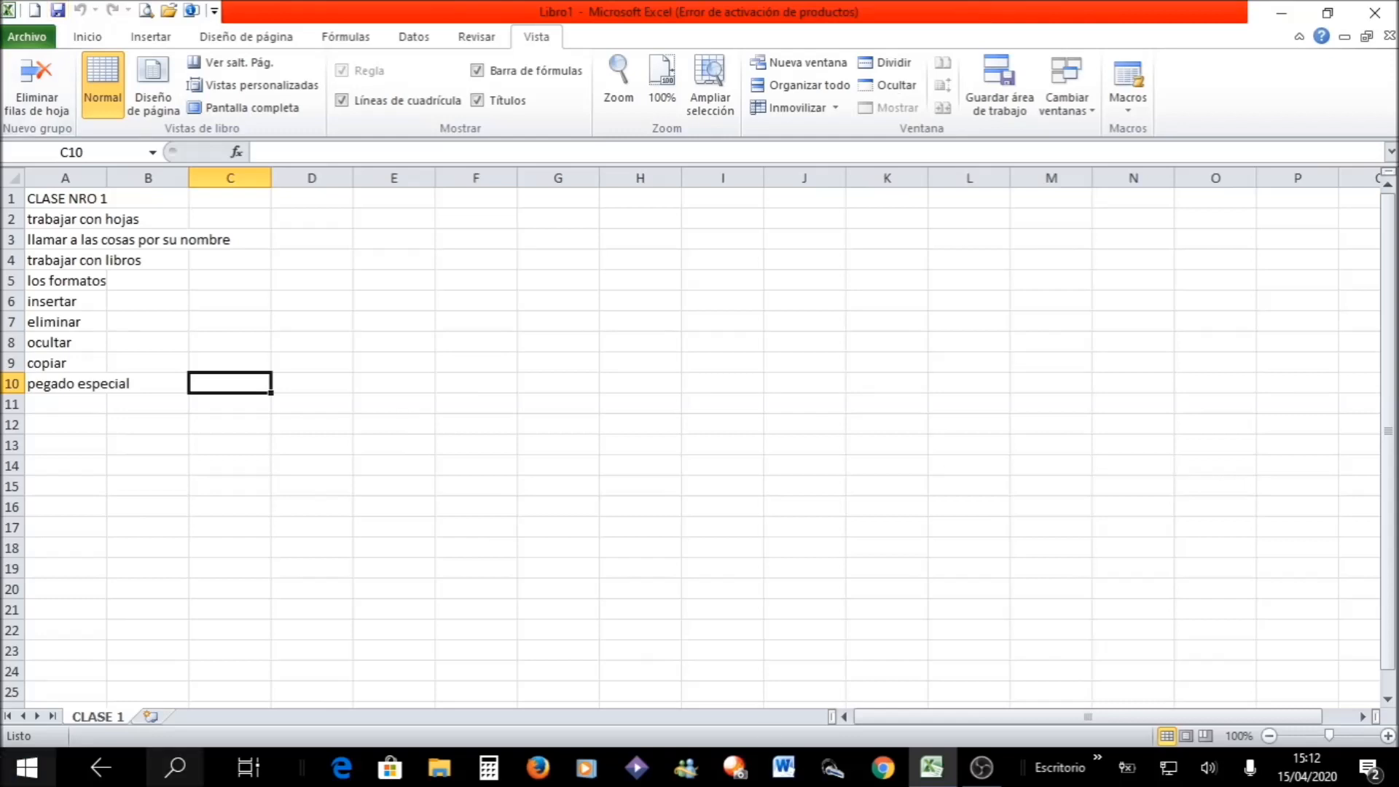
- Auto-fit column A to its longest entry, trying a narrower manual width before fitting it again
double_click(104, 177)
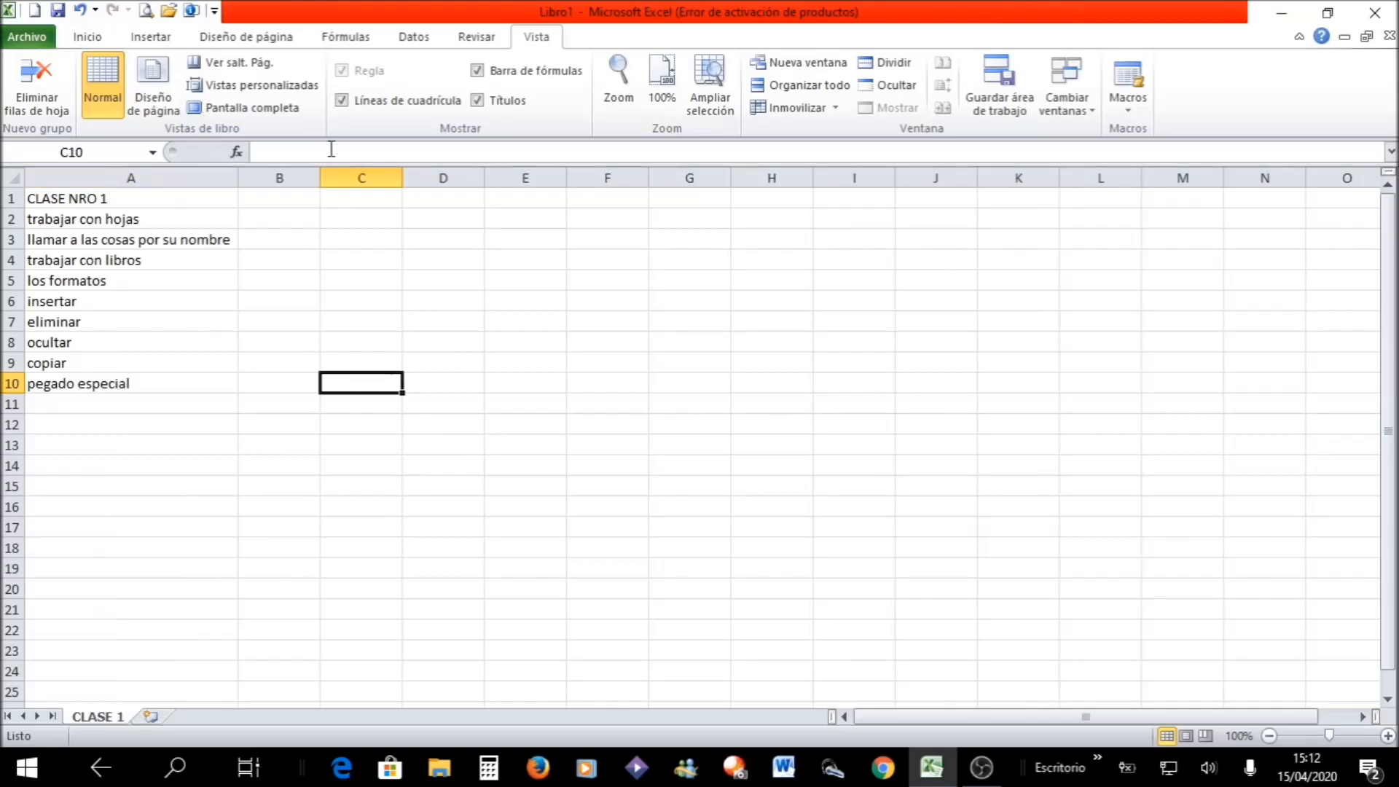
left_click_drag(238, 172, 125, 209)
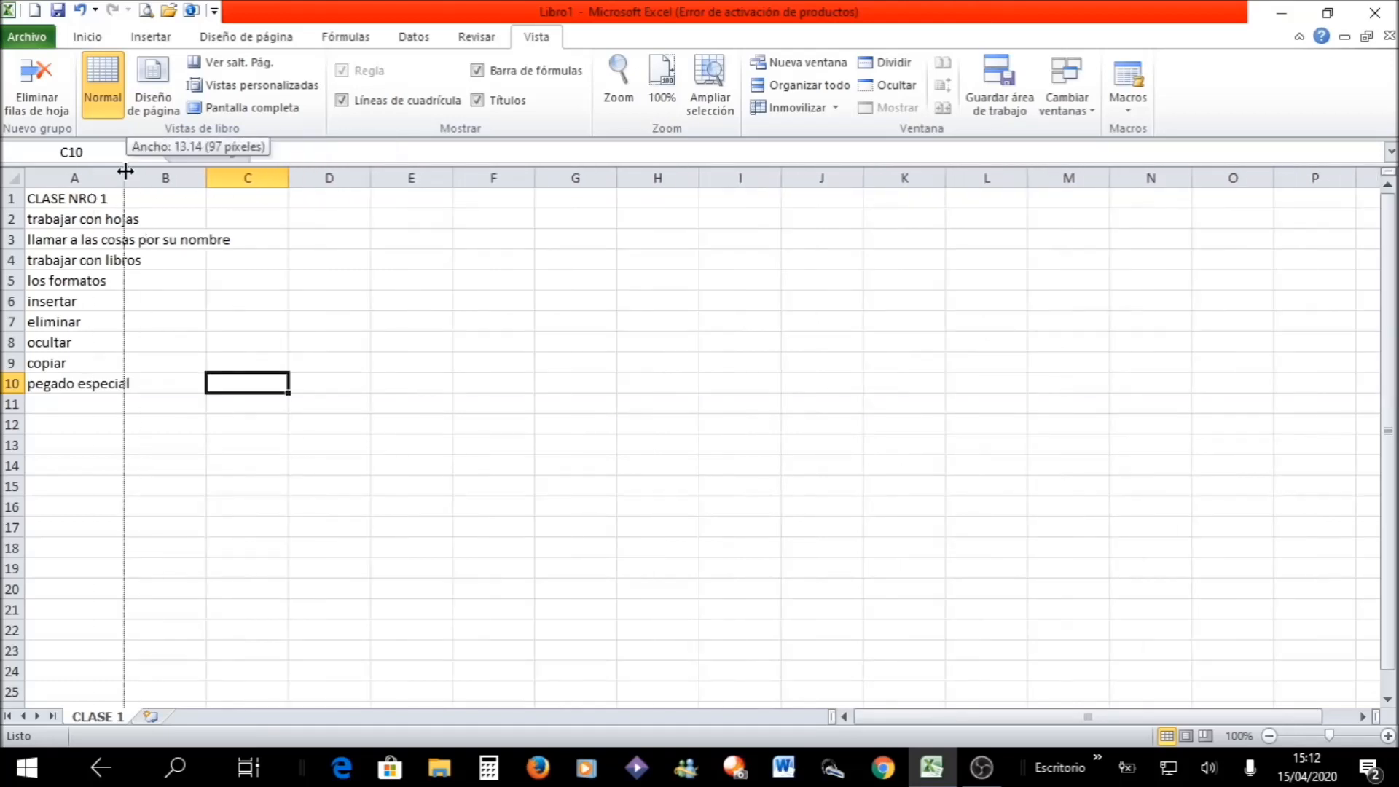
double_click(125, 171)
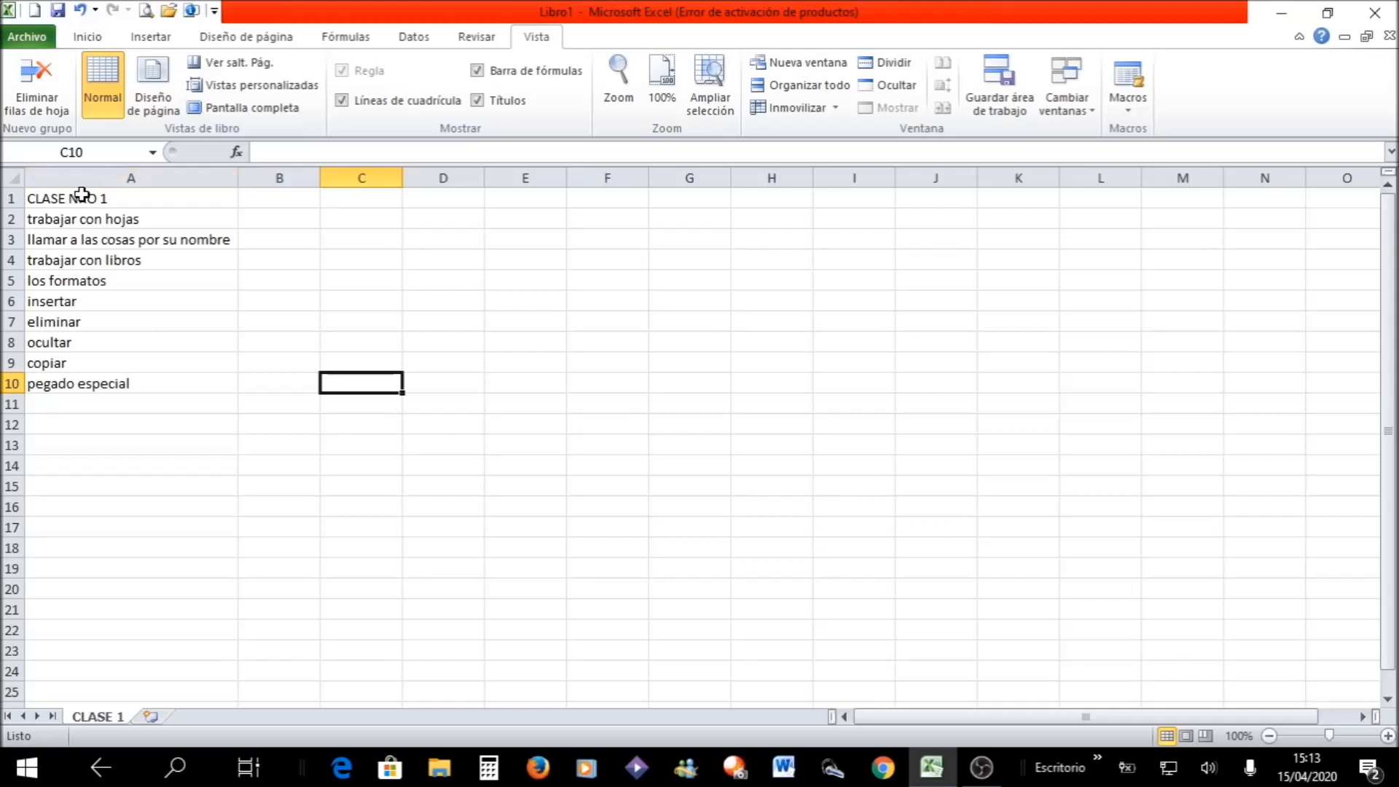
- View the Format Cells dialog for title cell A1 and close it without changing anything
left_click(82, 194)
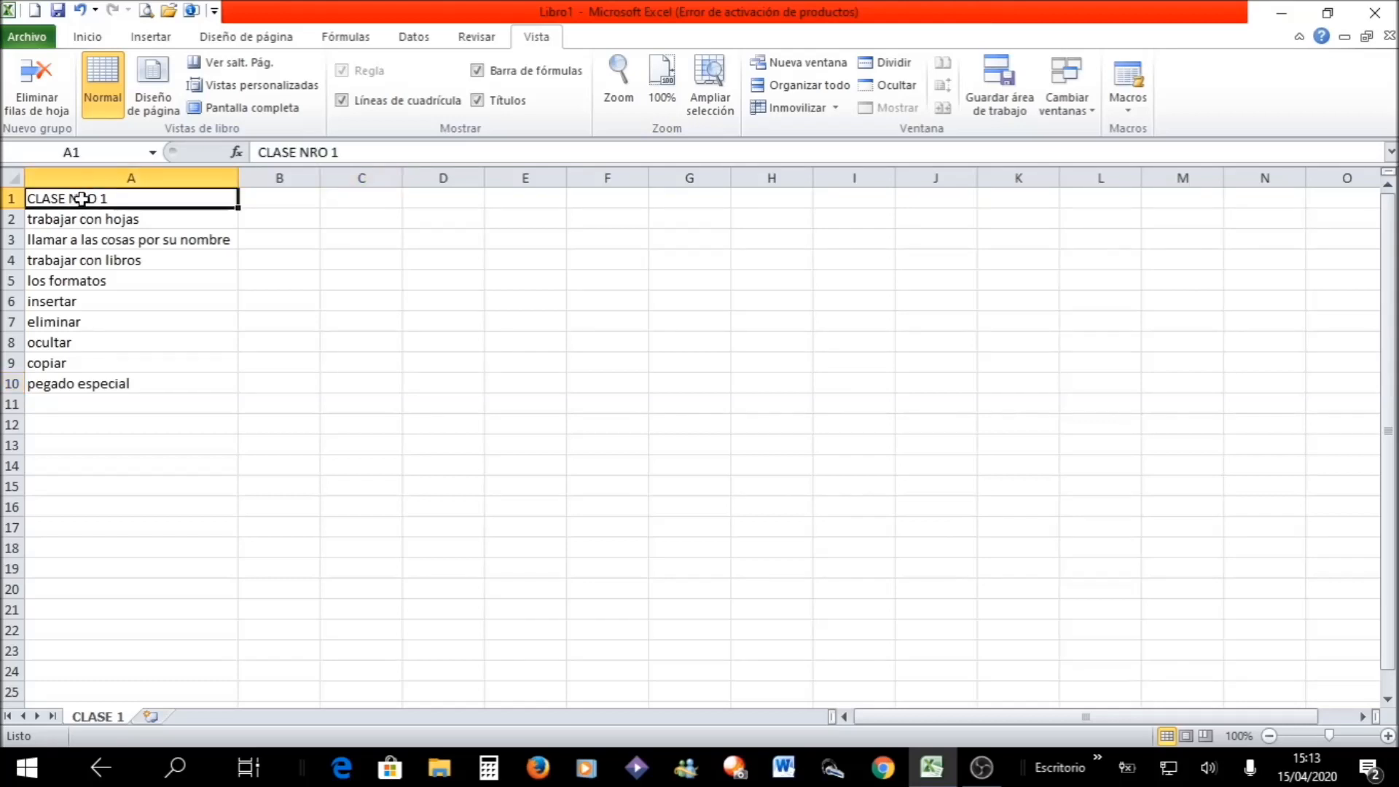
left_click(98, 38)
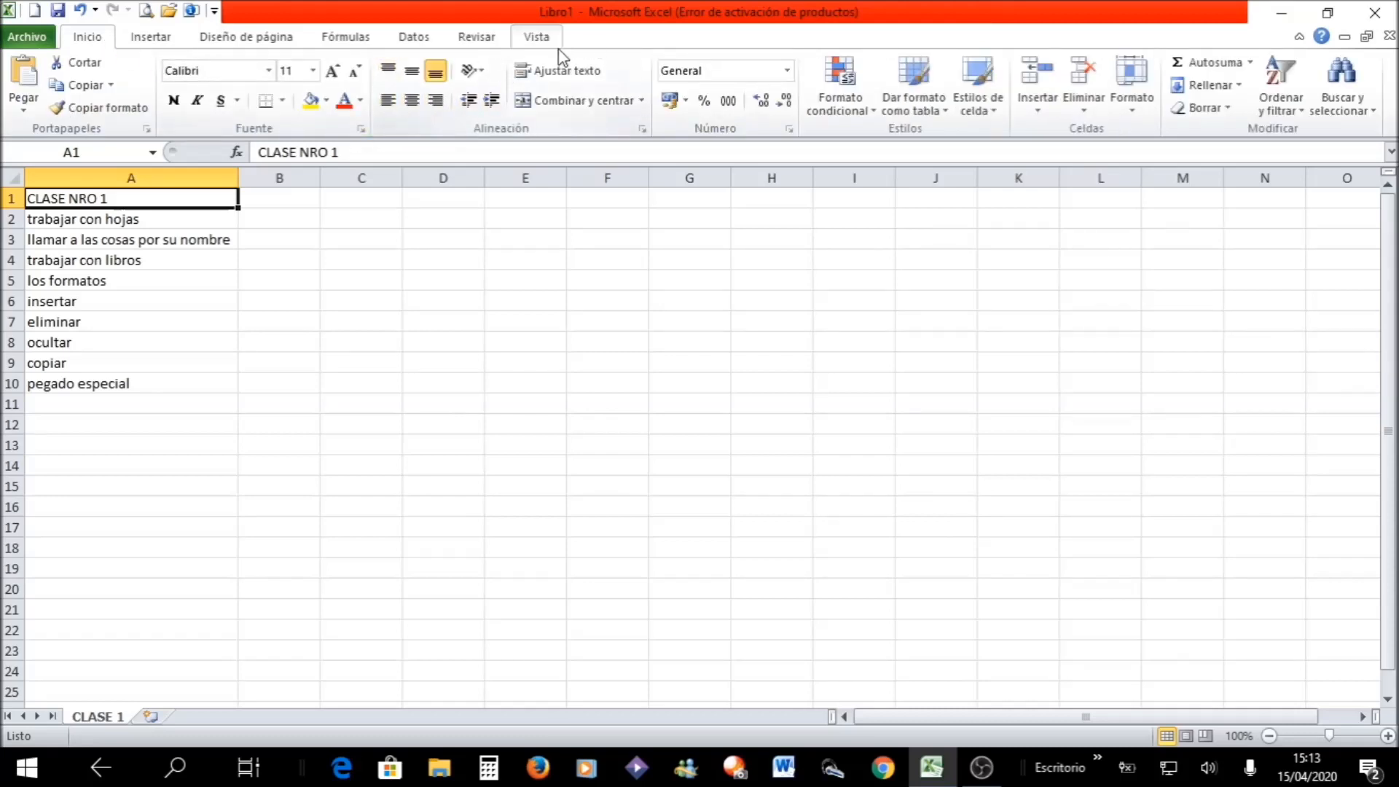
left_click(1132, 109)
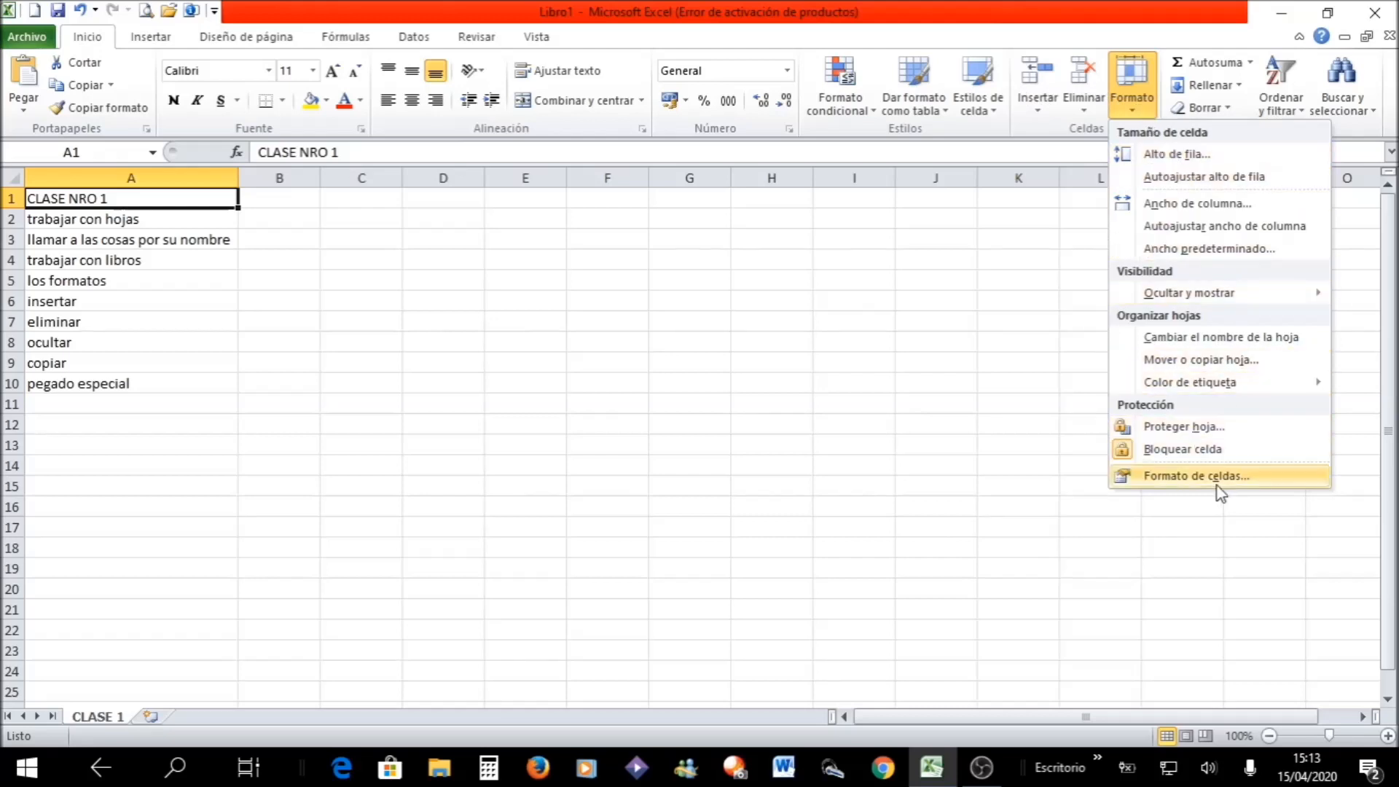
key("Escape")
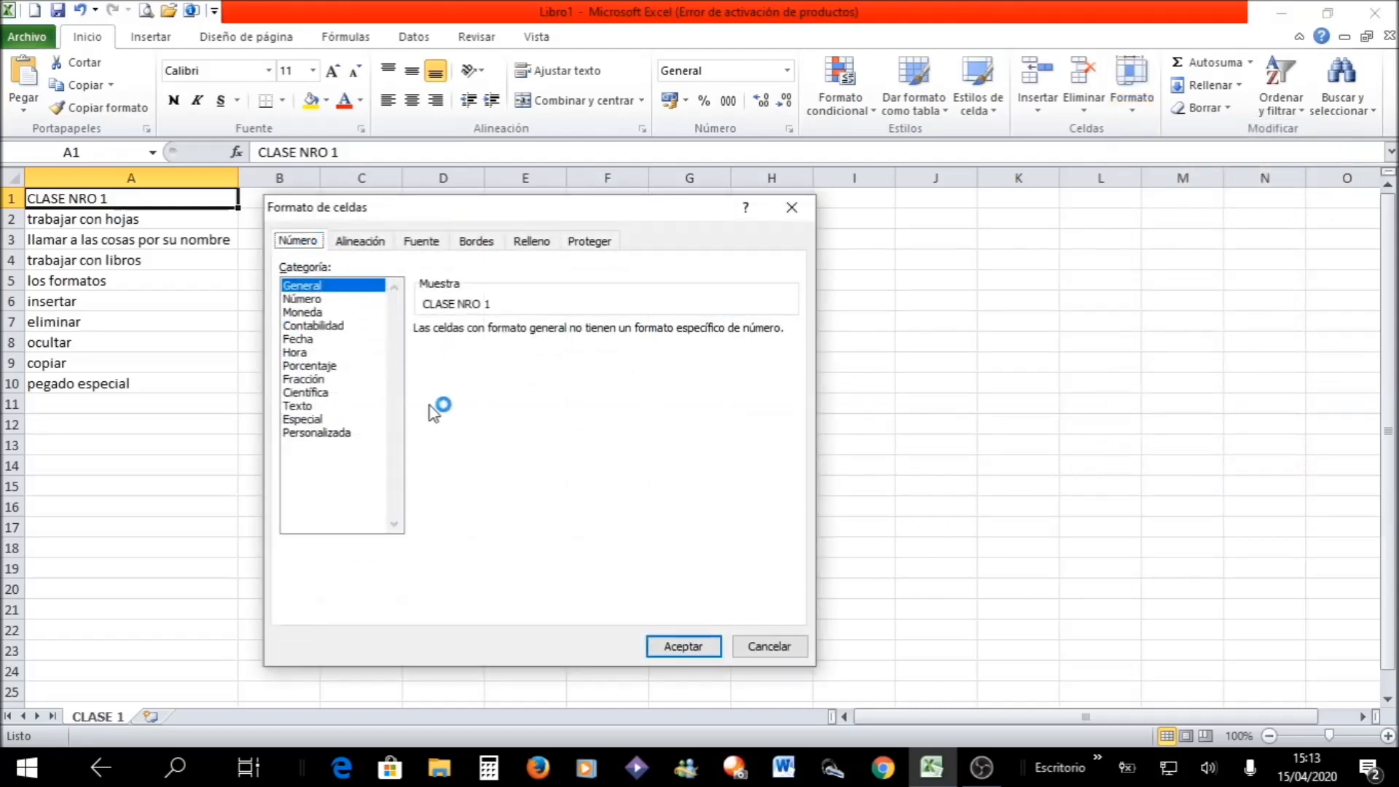
left_click(792, 207)
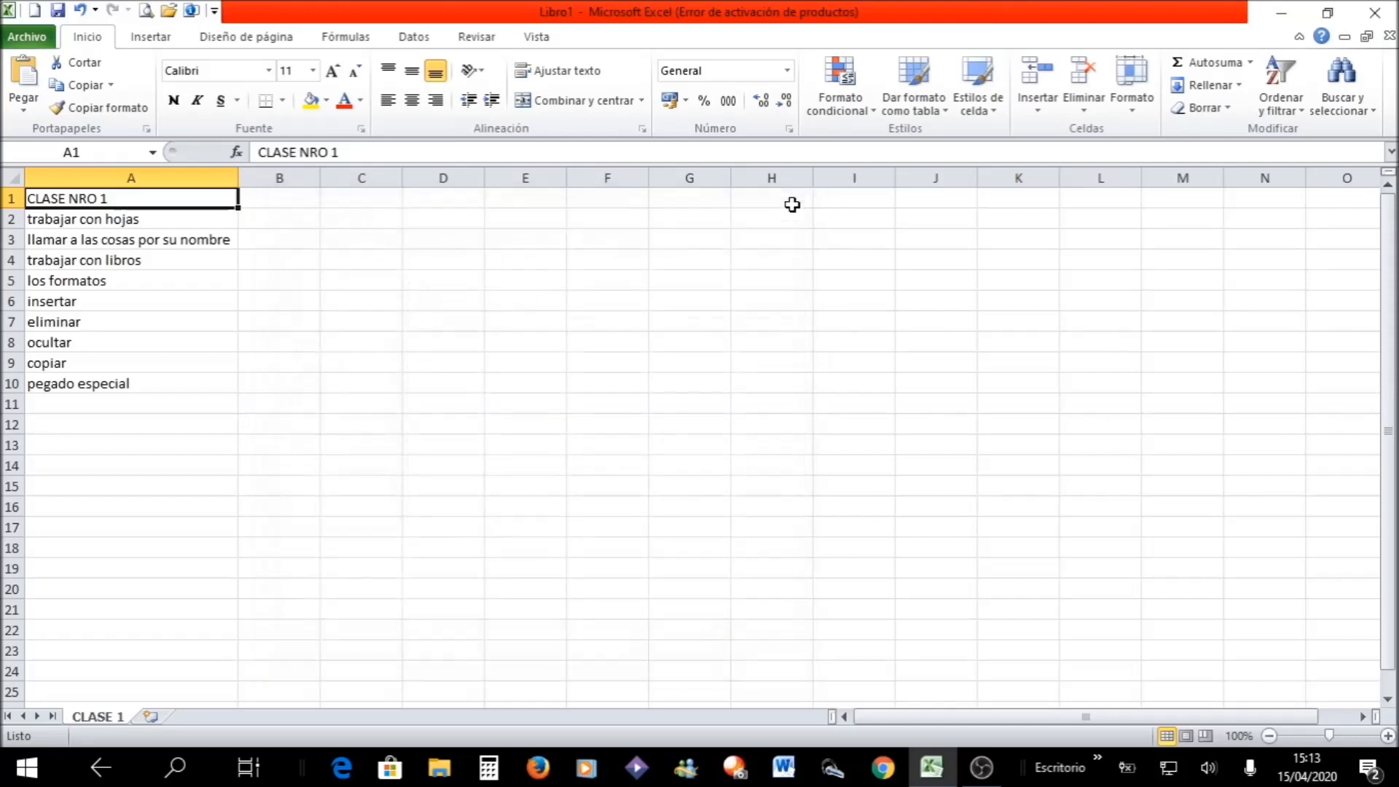
- View the Format Cells dialog for the whole of column A and close it without applying any format
left_click(116, 174)
right_click(116, 177)
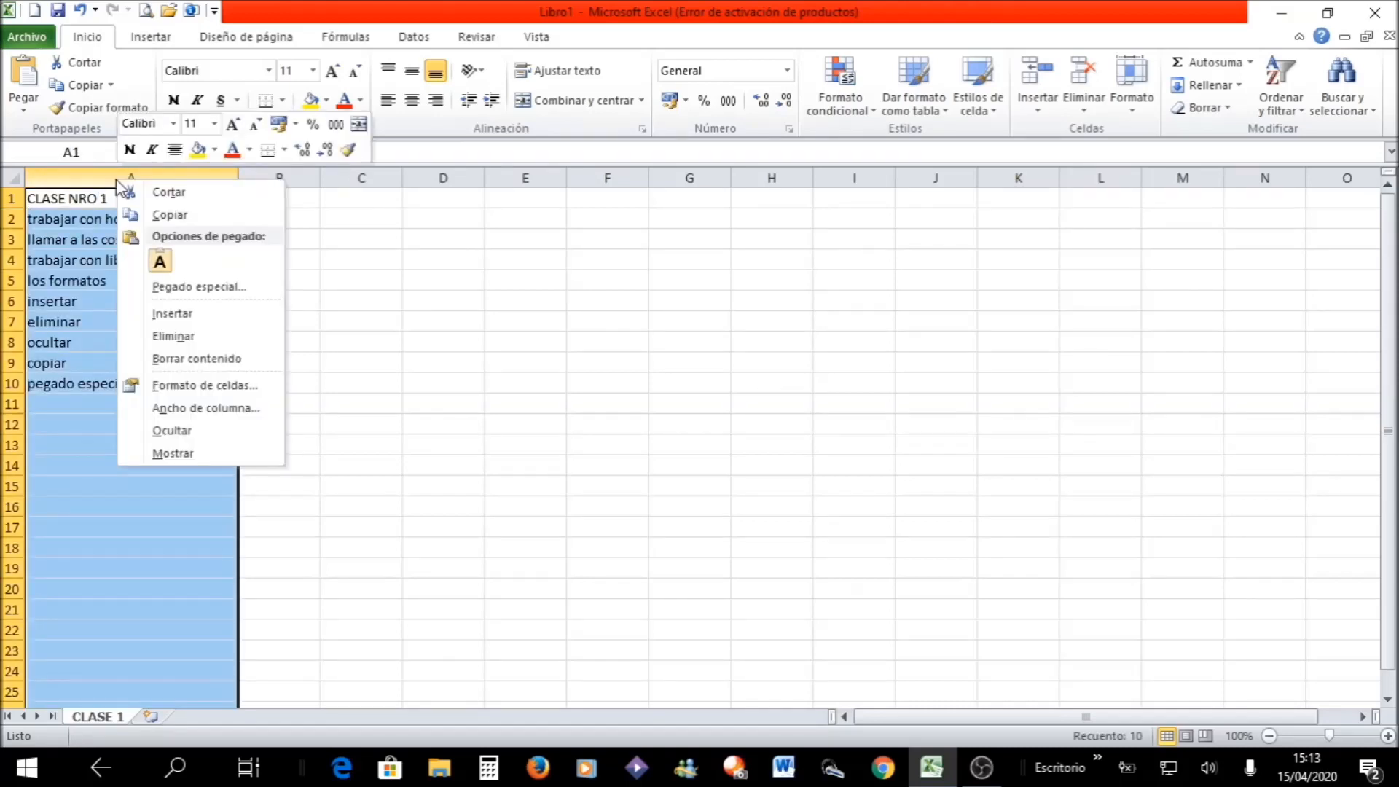
left_click(220, 391)
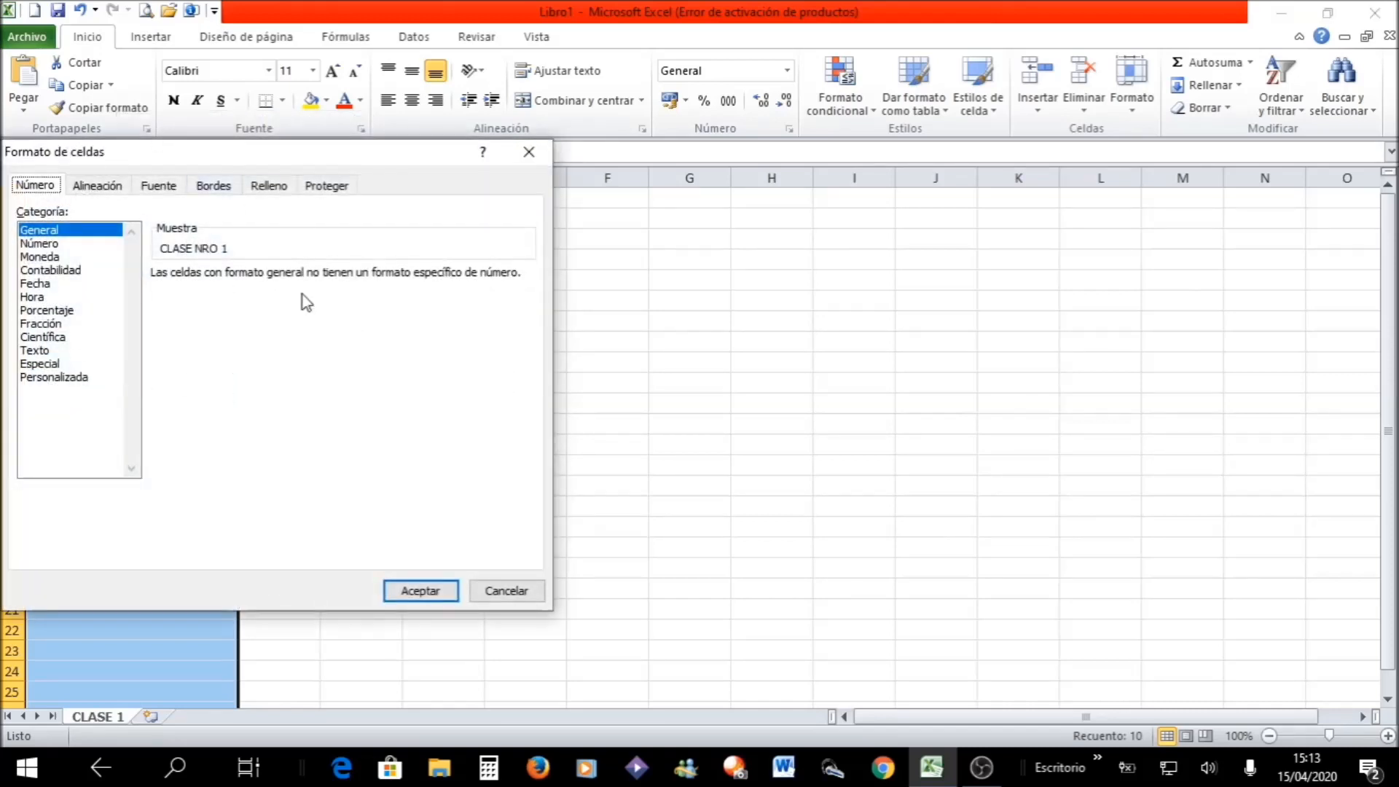
left_click(529, 152)
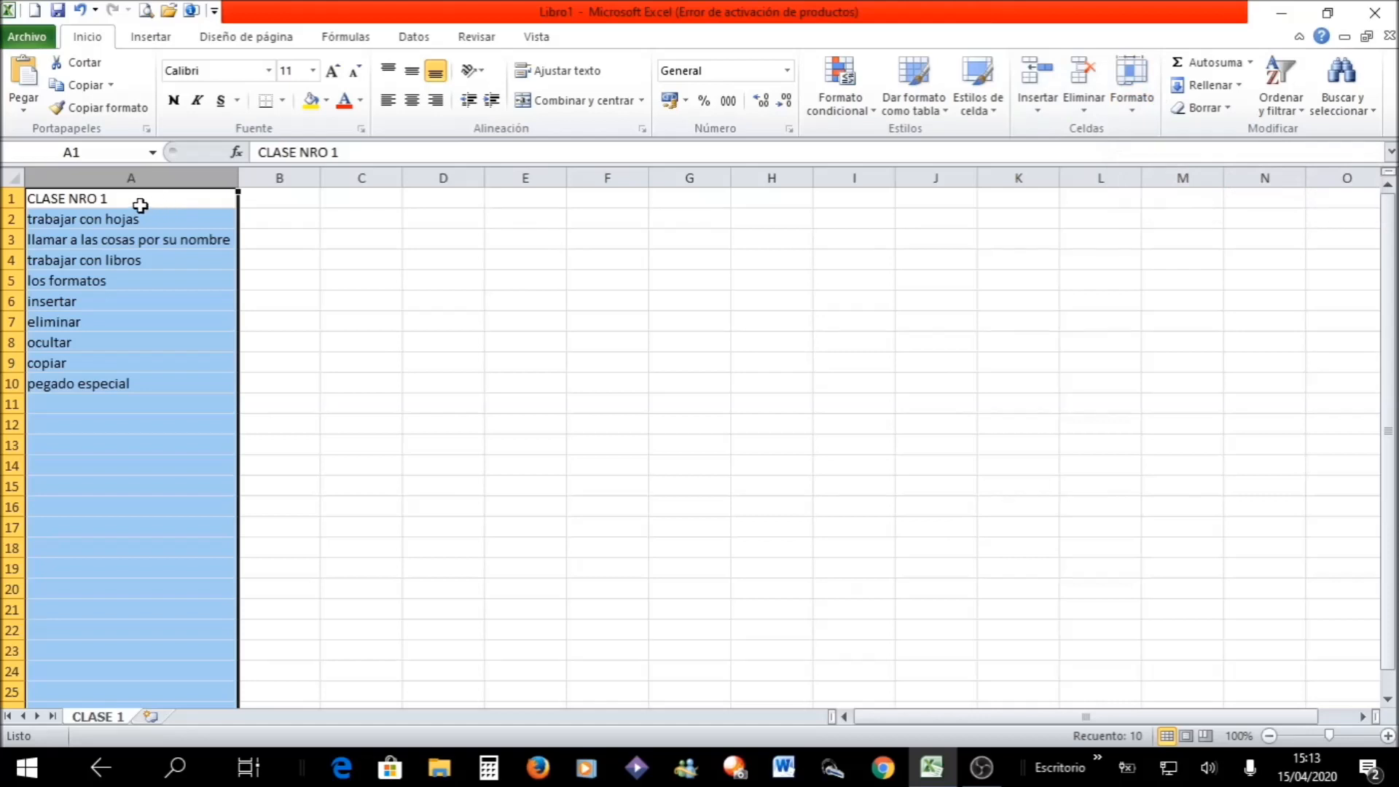
- Give title cell A1 outside borders and a light olive green fill
left_click(213, 279)
left_click(138, 198)
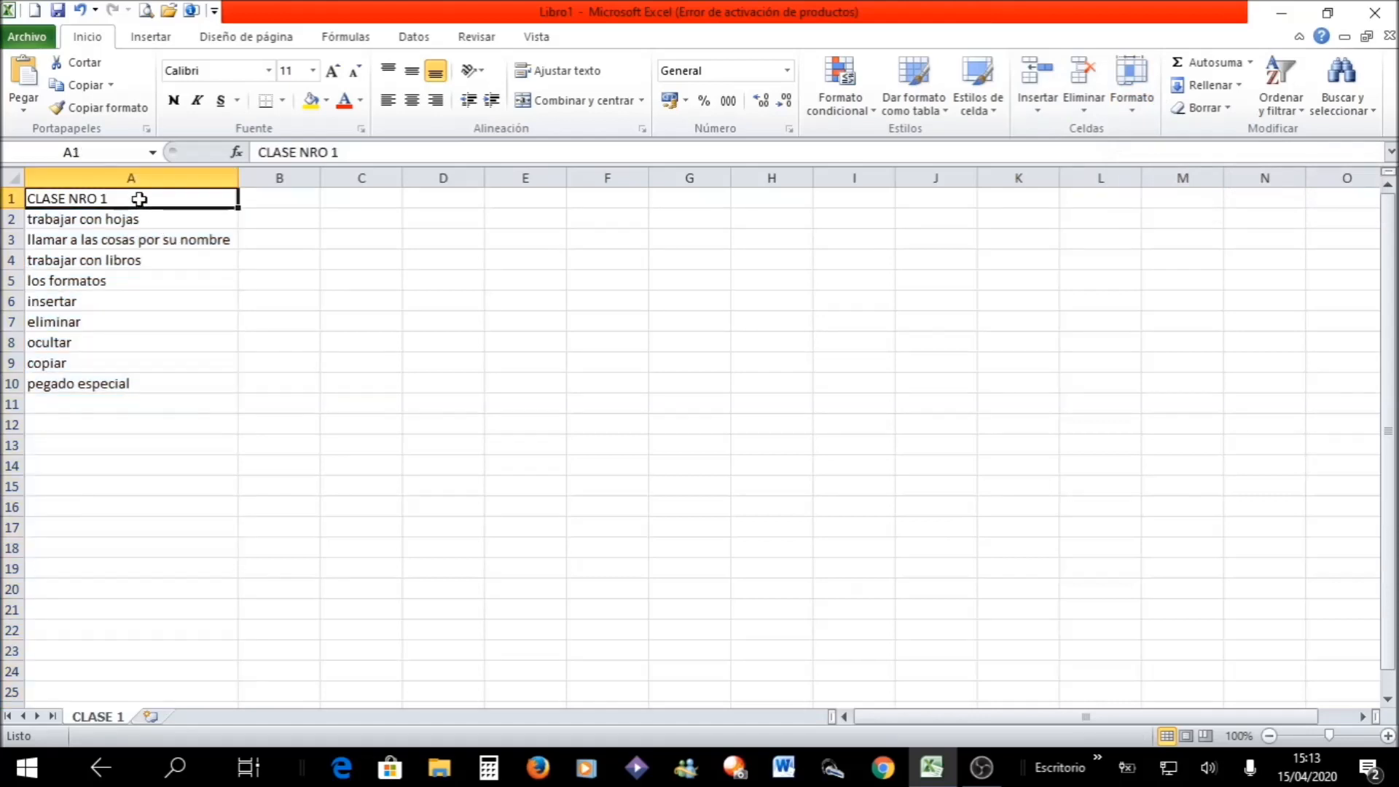
left_click(283, 101)
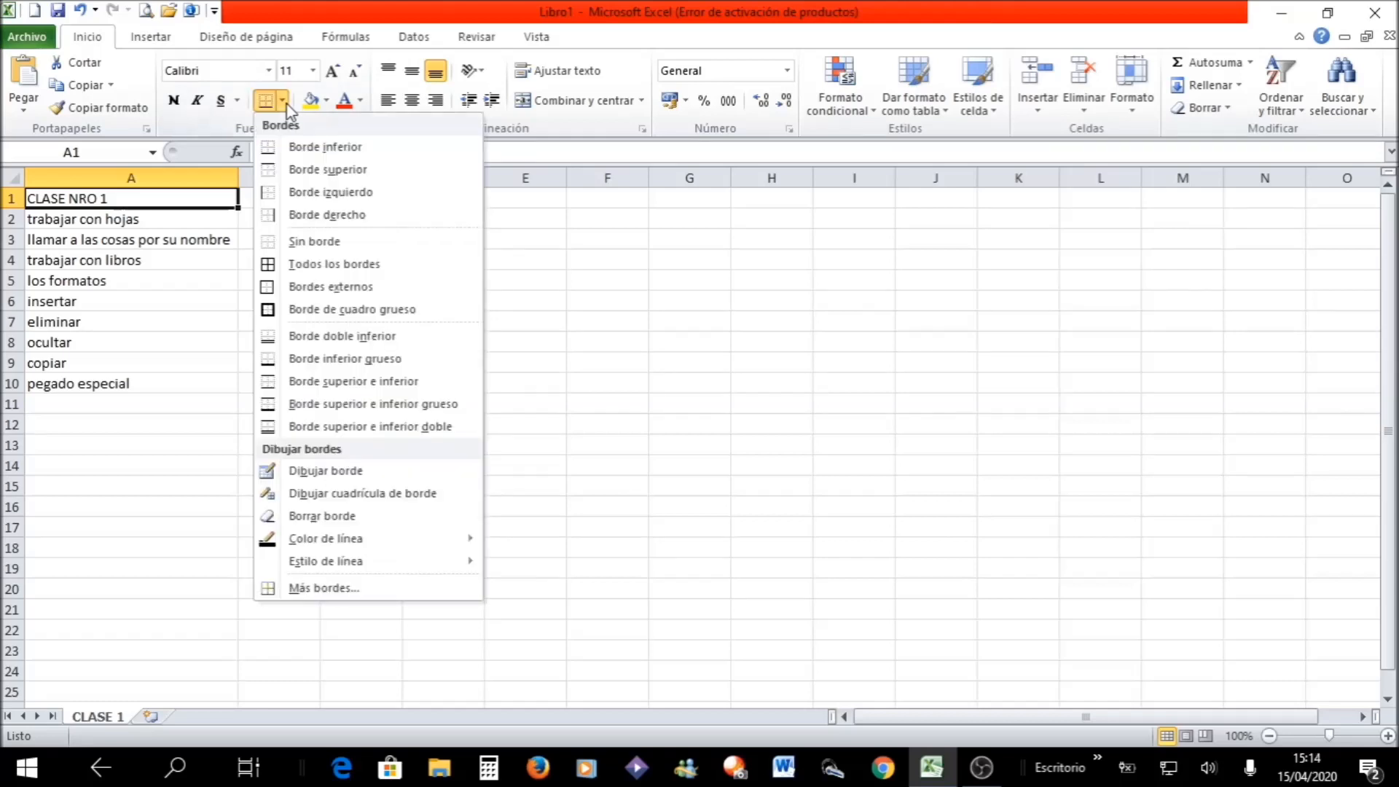
left_click(274, 287)
left_click(325, 101)
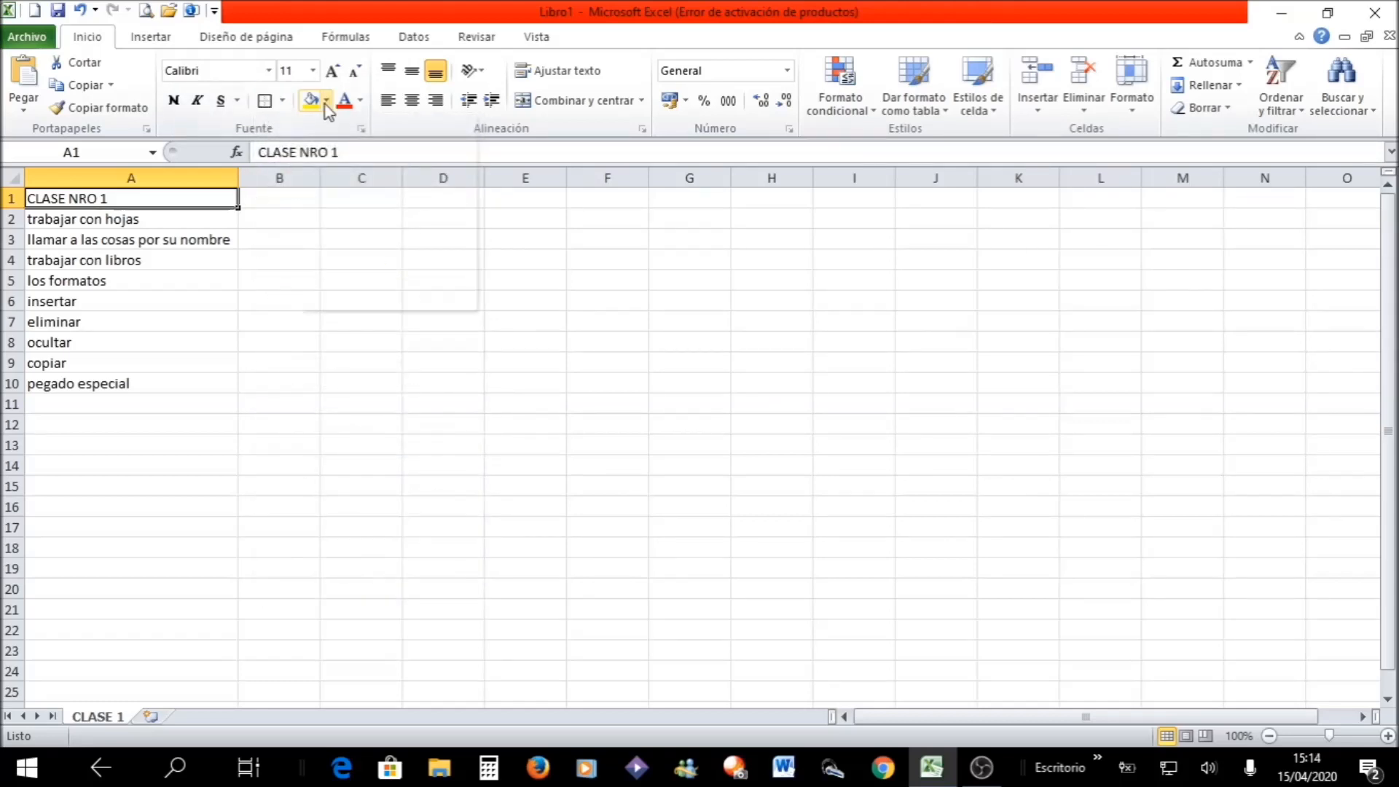
left_click(415, 193)
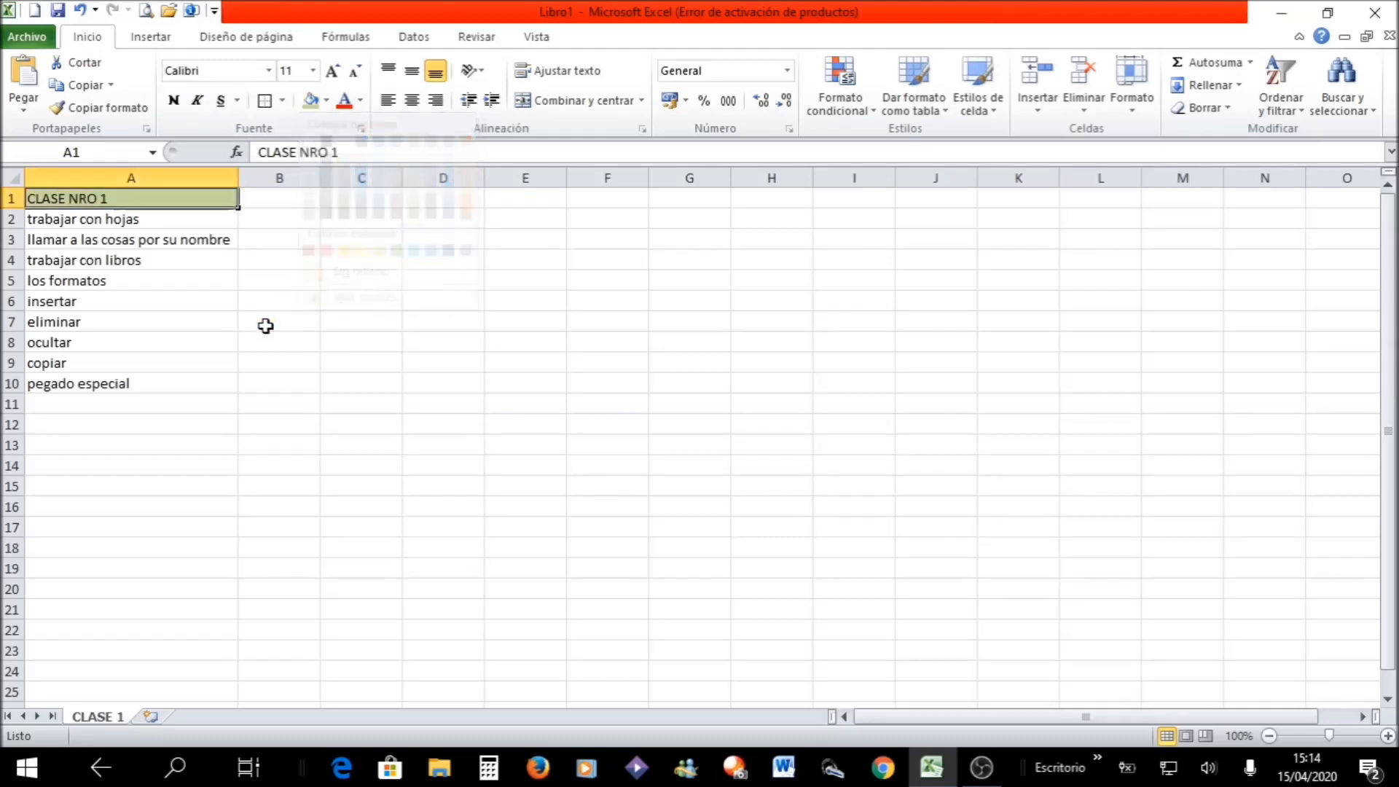
left_click(253, 345)
- Select cells A2, A3 and B2 in turn and move the active cell along row 2 to F2
left_click(90, 220)
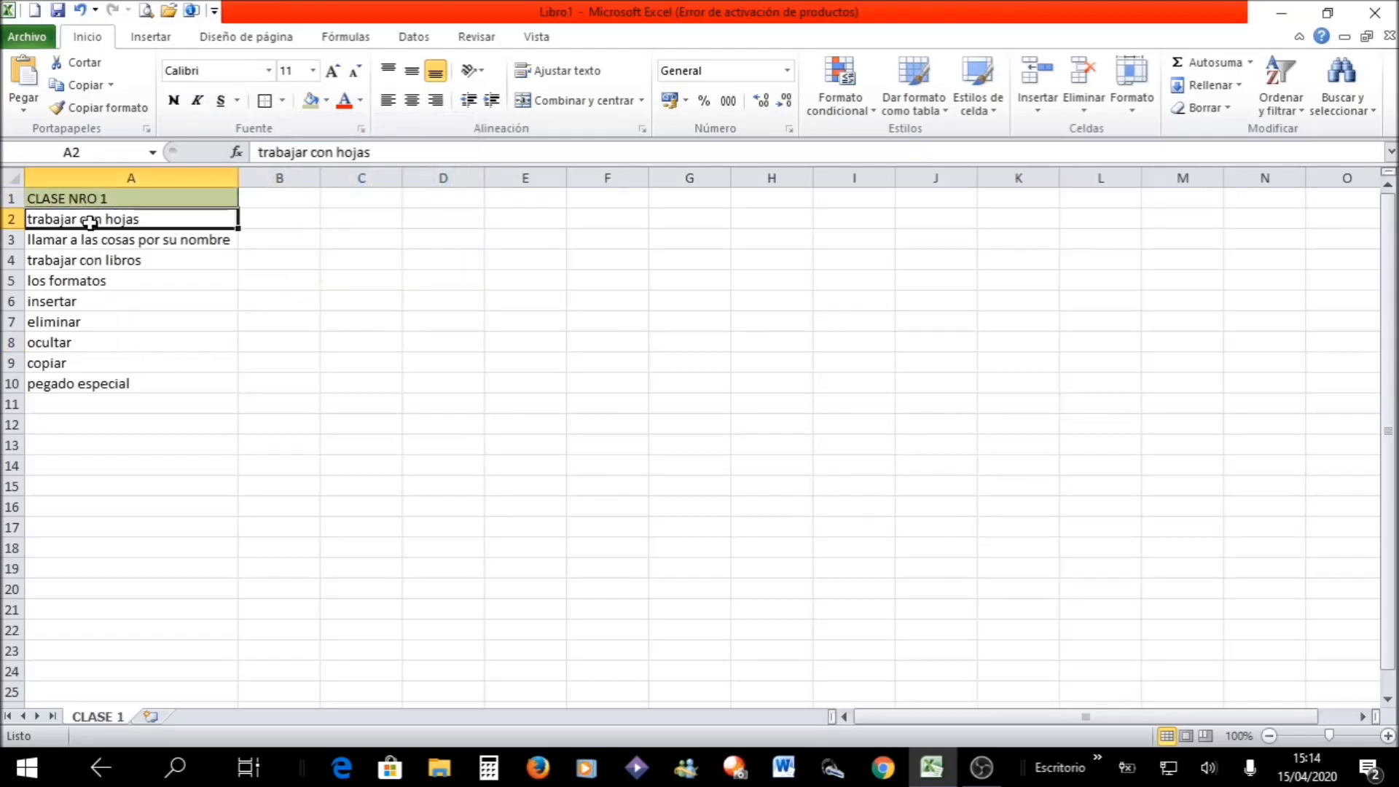
left_click(95, 240)
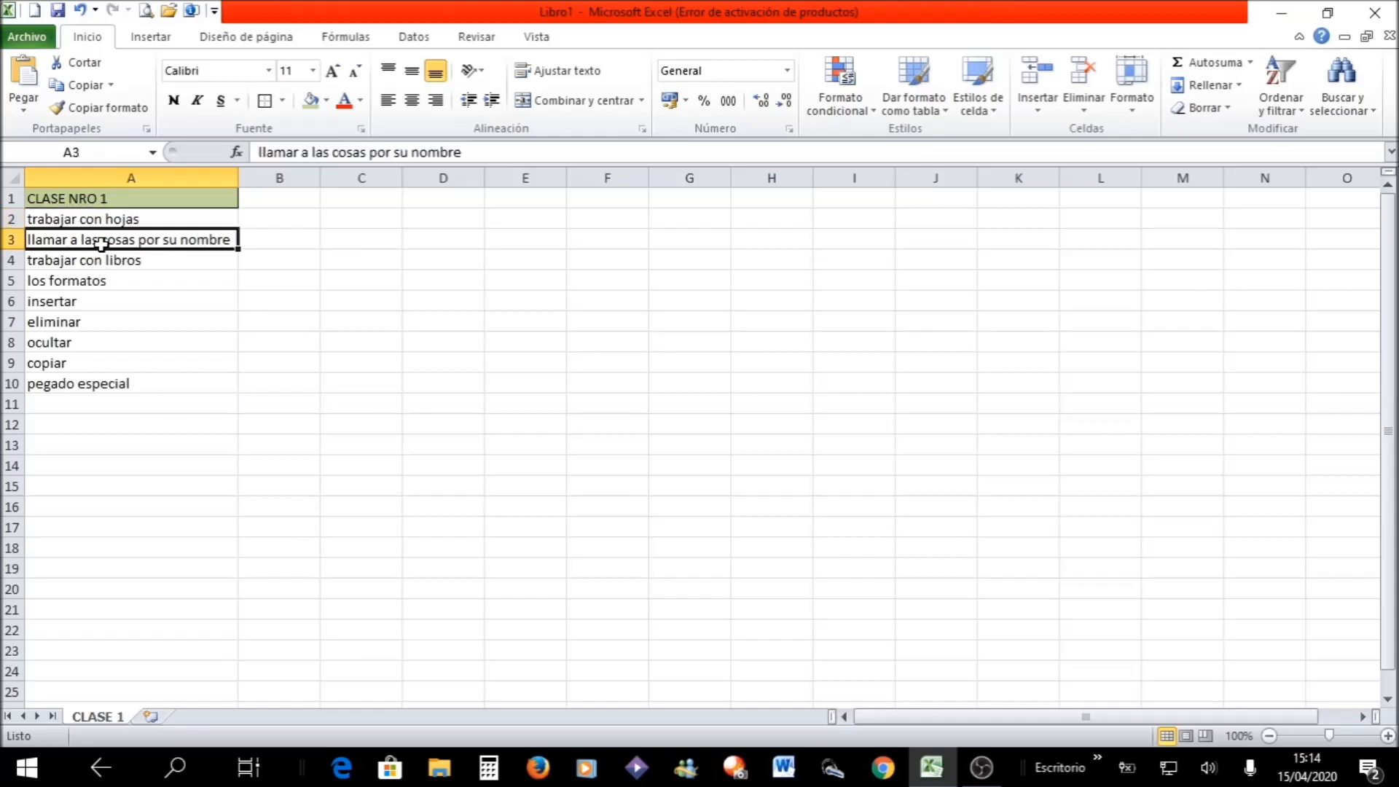
left_click(286, 217)
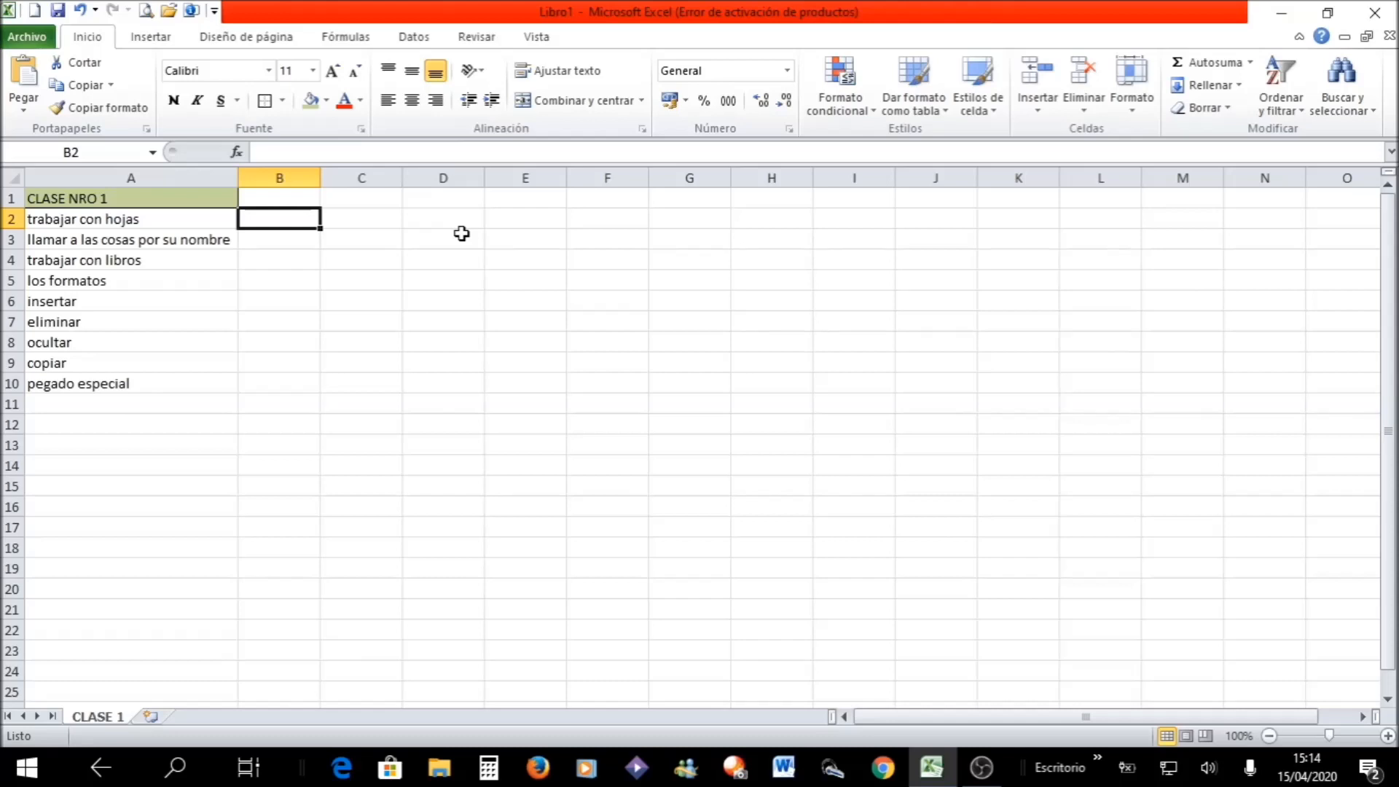
key("Right")
key("Right")
key("Right")
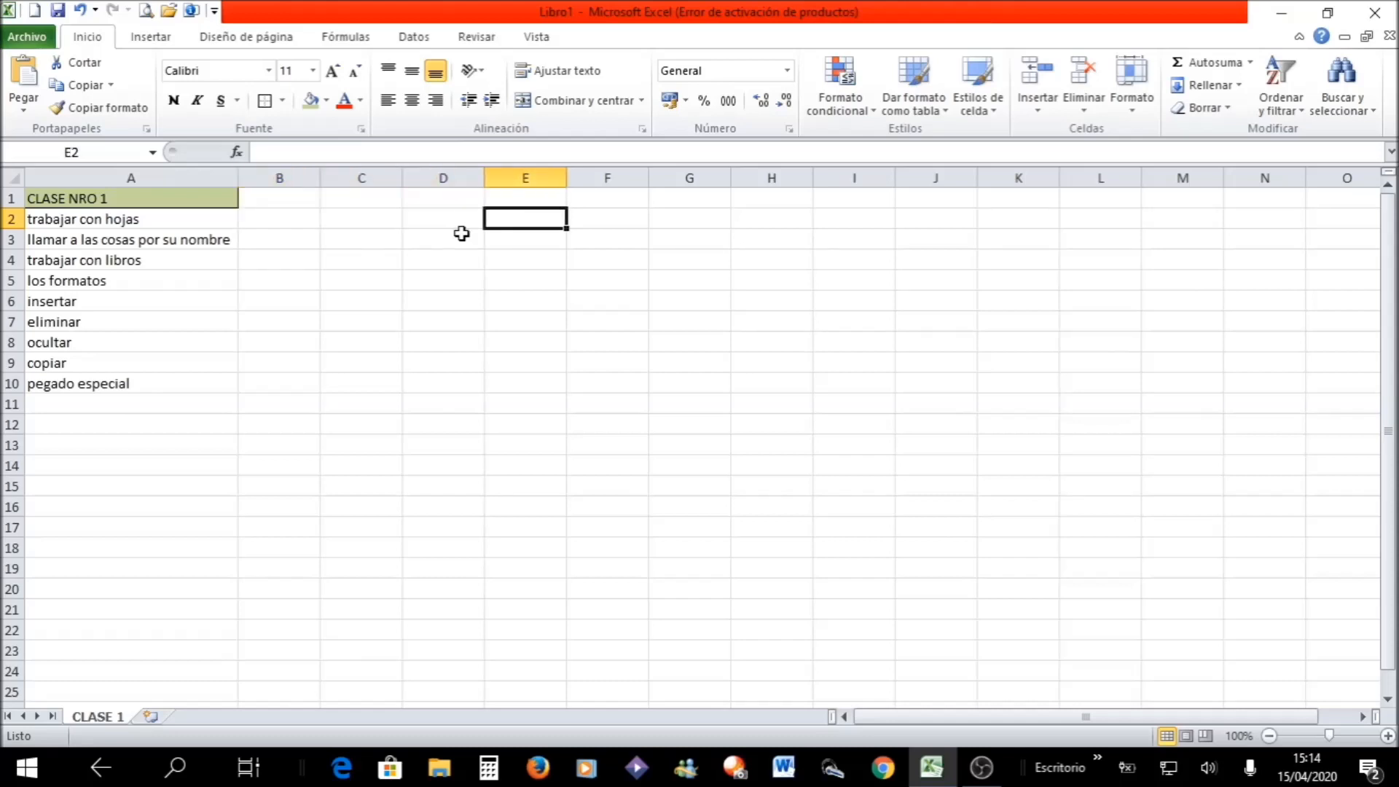
key("Right")
key("Right")
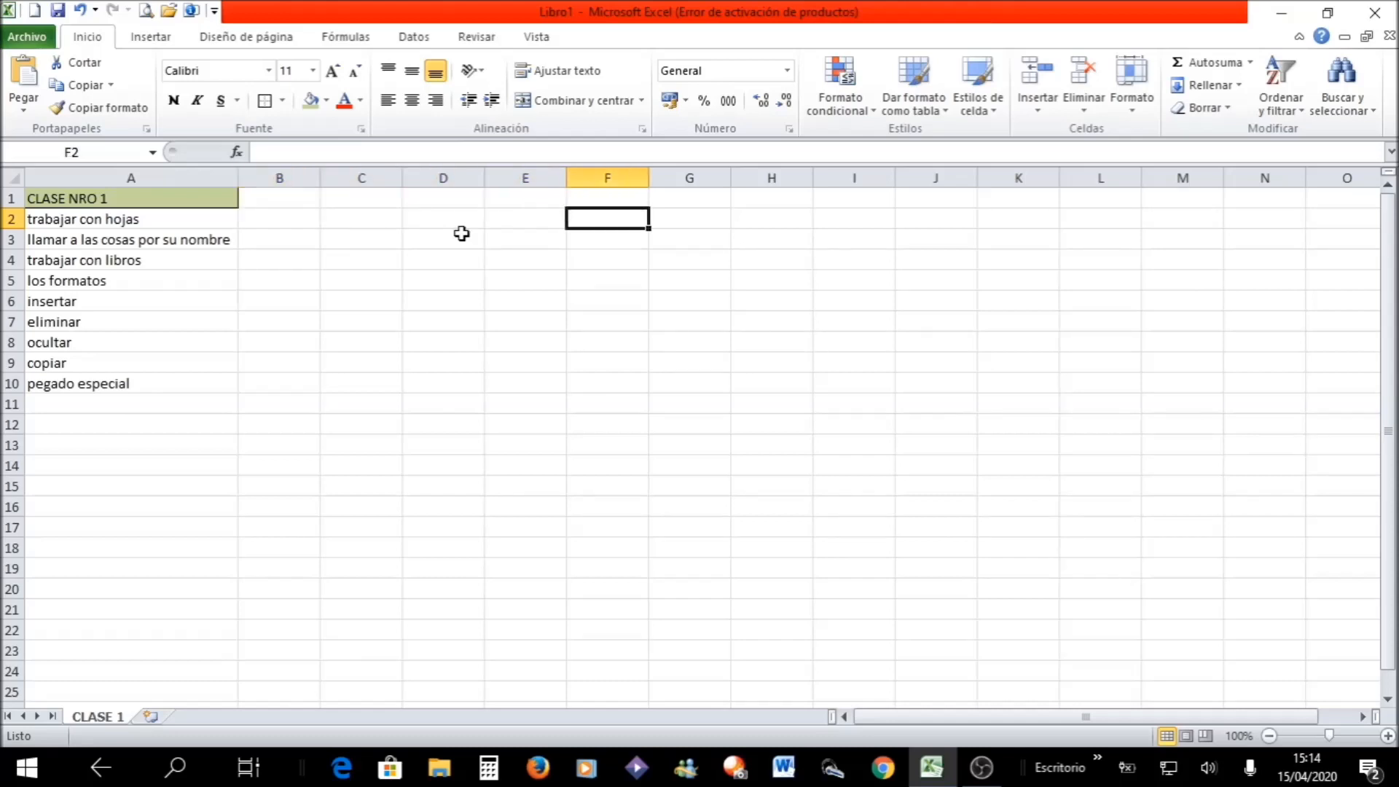
- Move the active cell back along row 2 to column D and down to cell D5
key("Left")
key("Left")
key("Left")
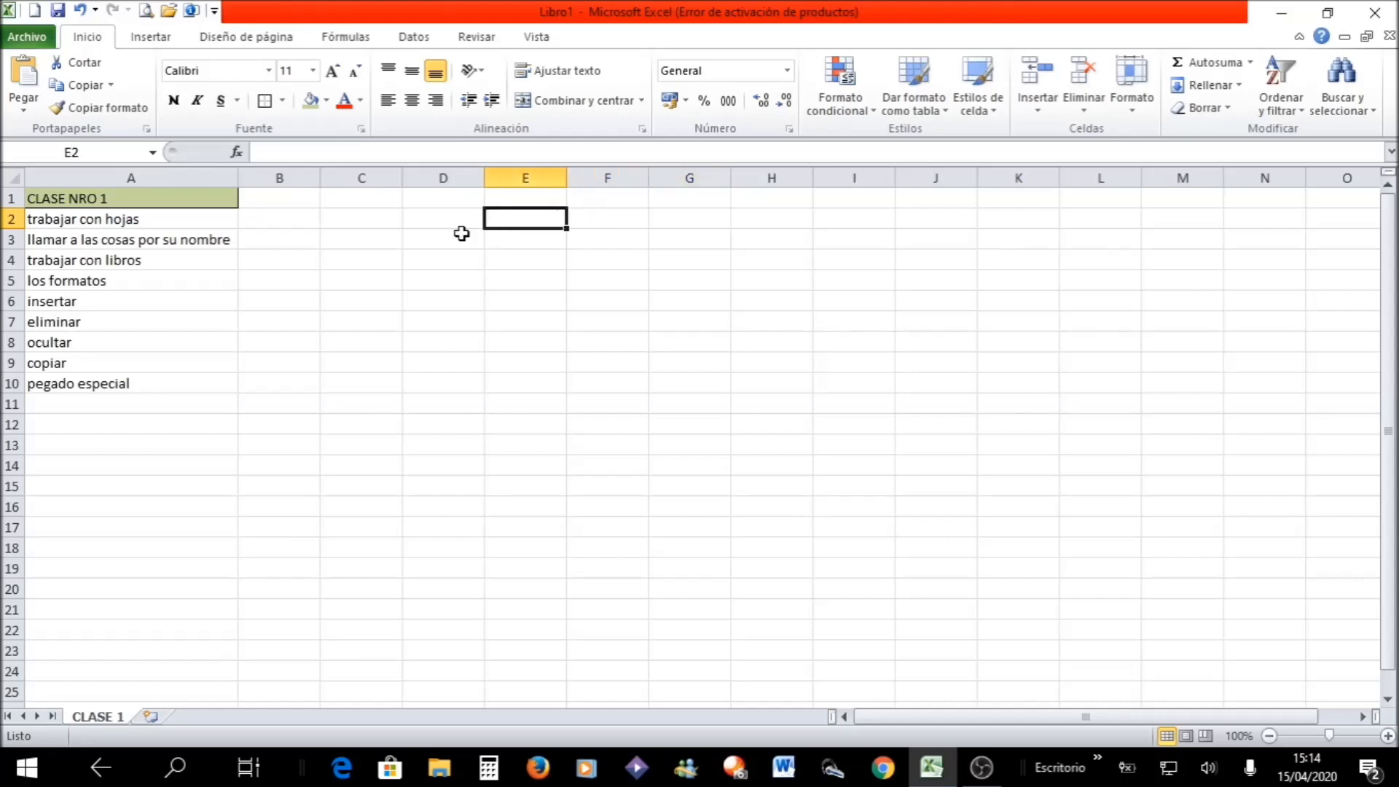
key("Up")
key("Down")
key("Down")
key("Down")
key("Down")
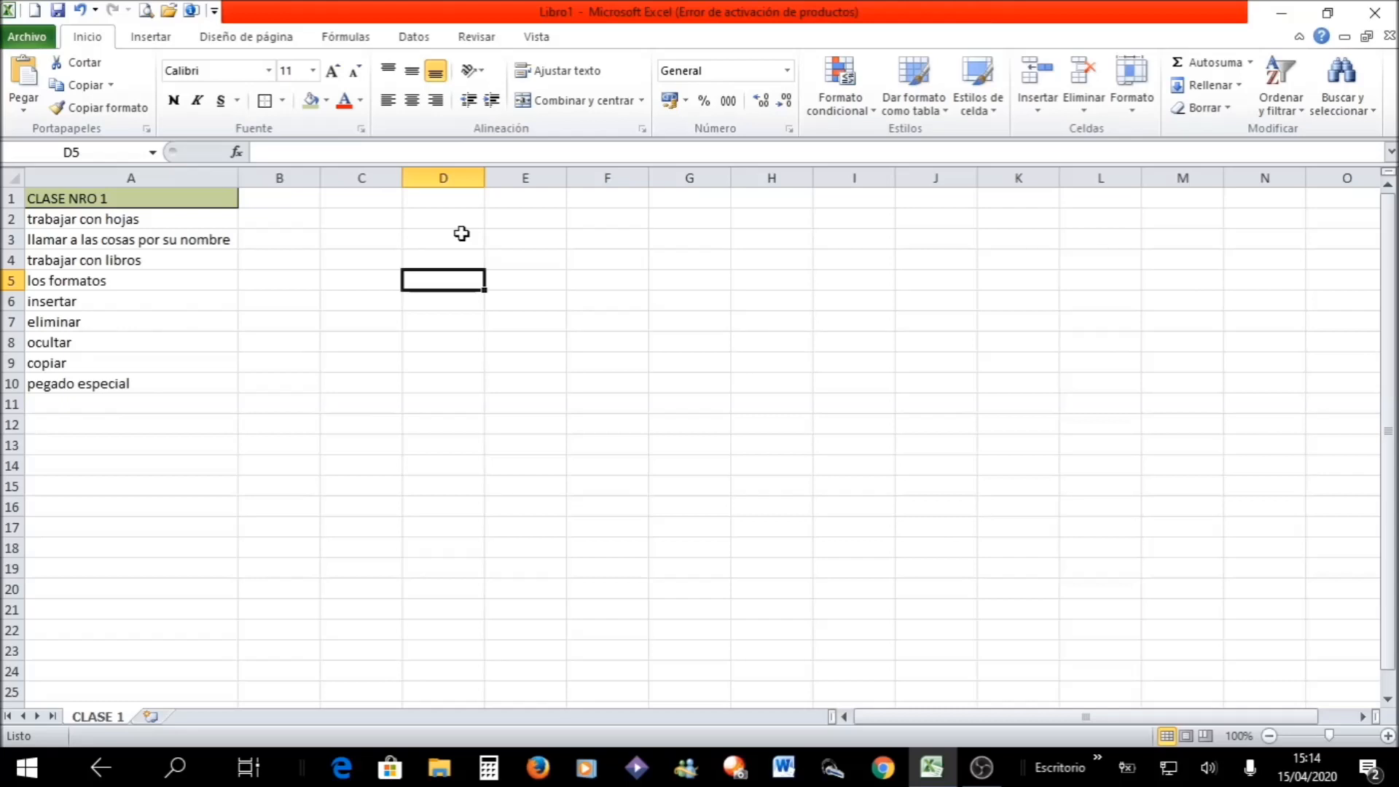
- Extend the selection from D5 to cover the range B2:D5
key("shift+Left")
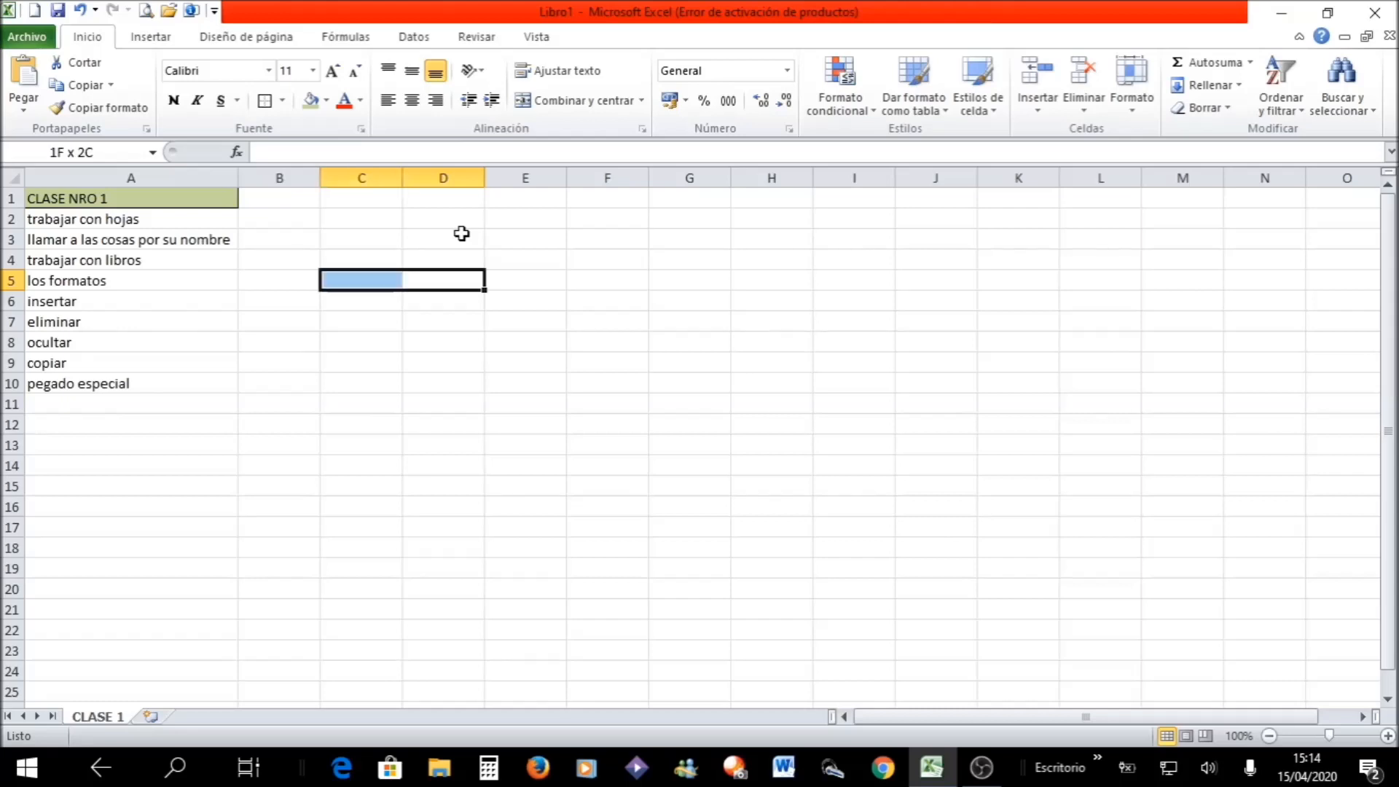
key("shift+Left")
key("shift+Up")
key("shift+Up")
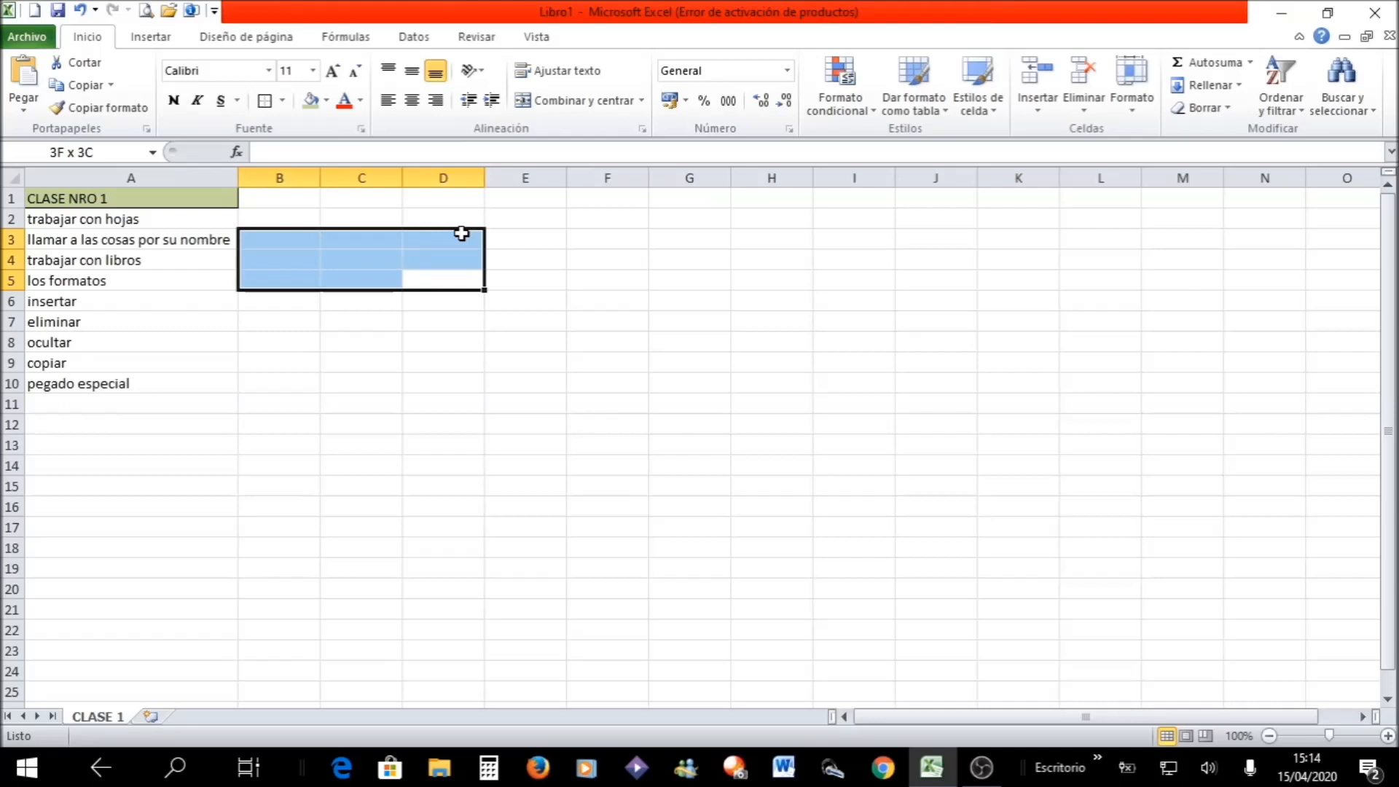
key("shift+Up")
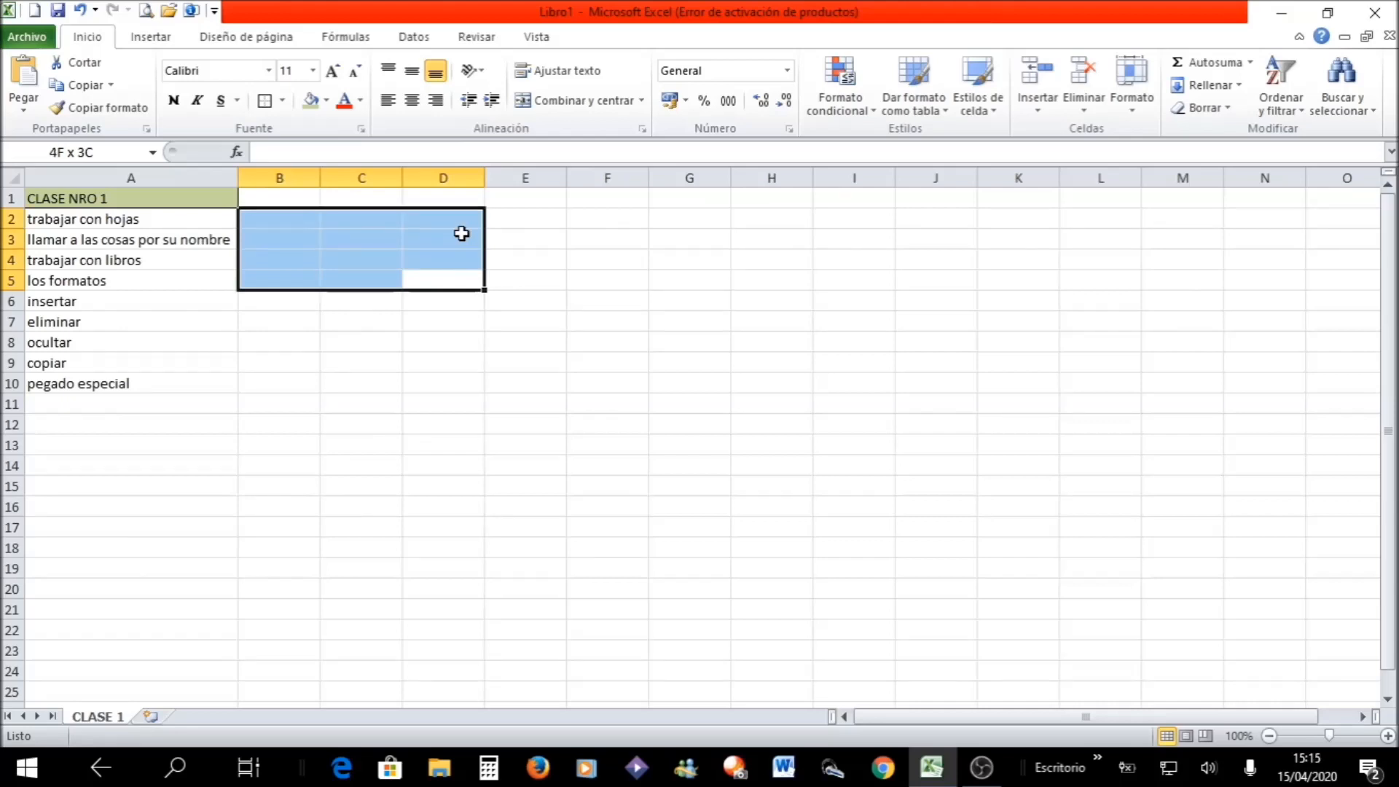
- Reshape the selection anchored at D5 downward and across until it covers D5:F8
key("shift+Down")
key("shift+Down")
key("shift+Down")
key("shift+Down")
key("shift+Down")
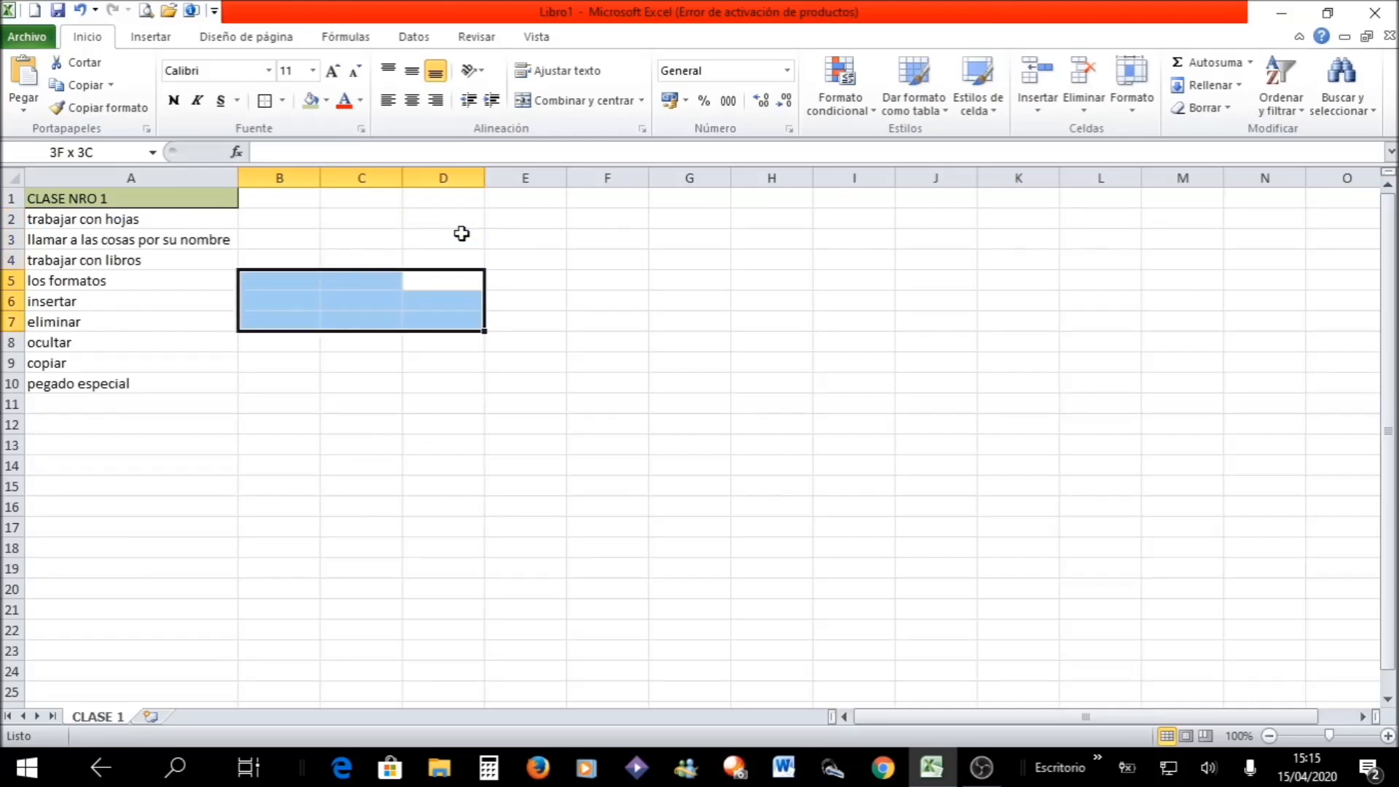
key("shift+Right")
key("shift+Right")
key("shift+Right")
key("shift+Right")
key("shift+Down")
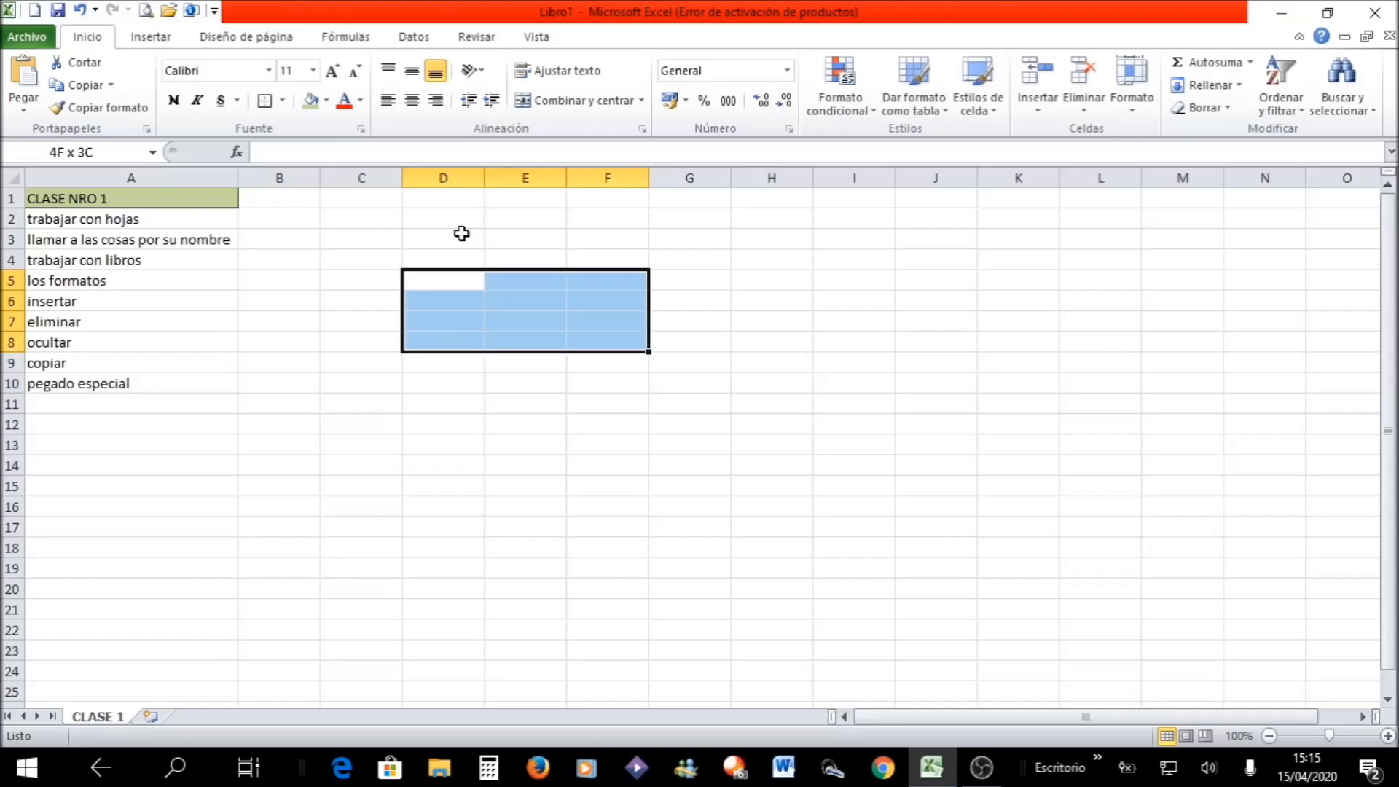
- Start a new selection at D6, extend it to G11, and swing it across to cover B6:D11
key("Down")
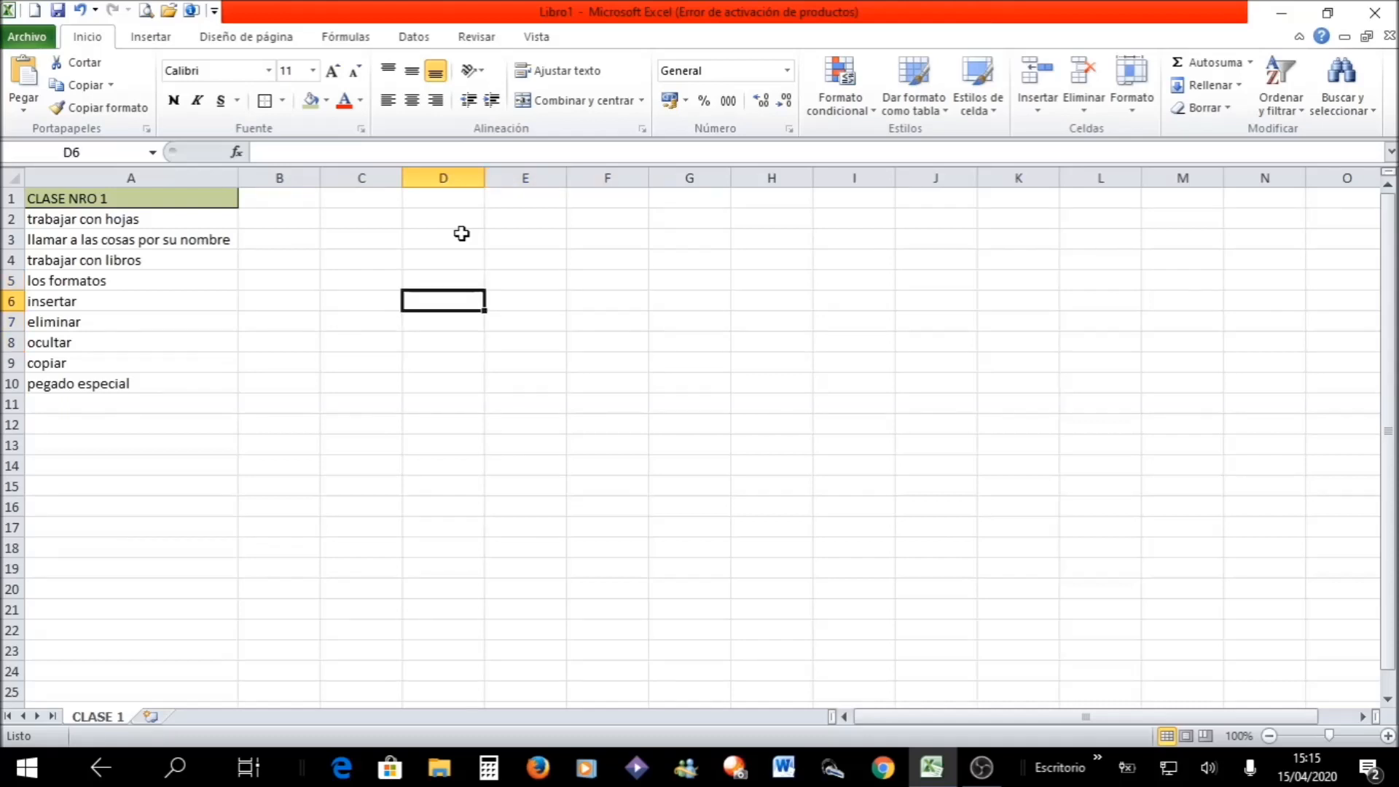
key("shift+Right")
key("shift+Right")
key("shift+Right")
key("shift+Down")
key("shift+Down")
key("shift+Down")
key("shift+Down")
key("shift+Down")
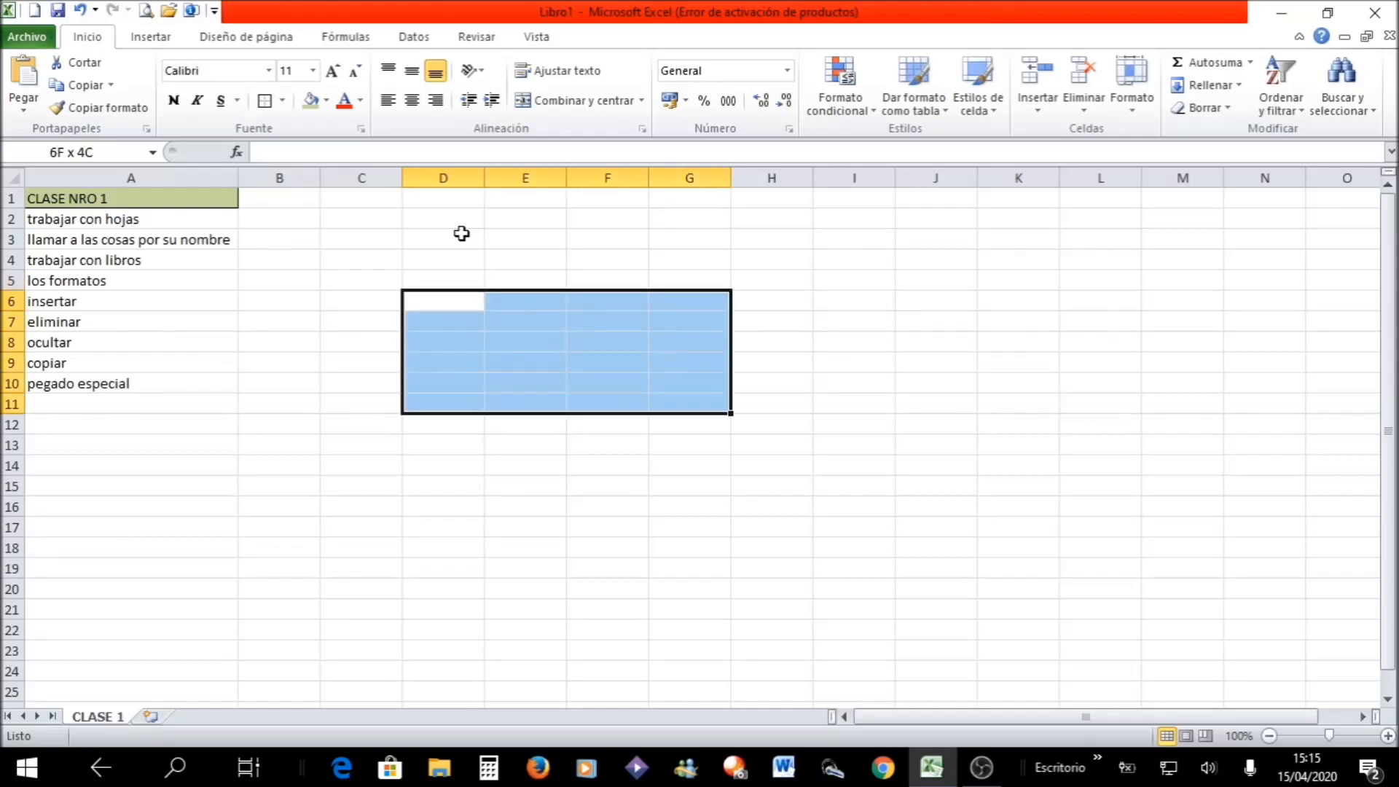
key("shift+Left")
key("shift+Left")
key("shift+Left")
key("shift+Left")
key("shift+Left")
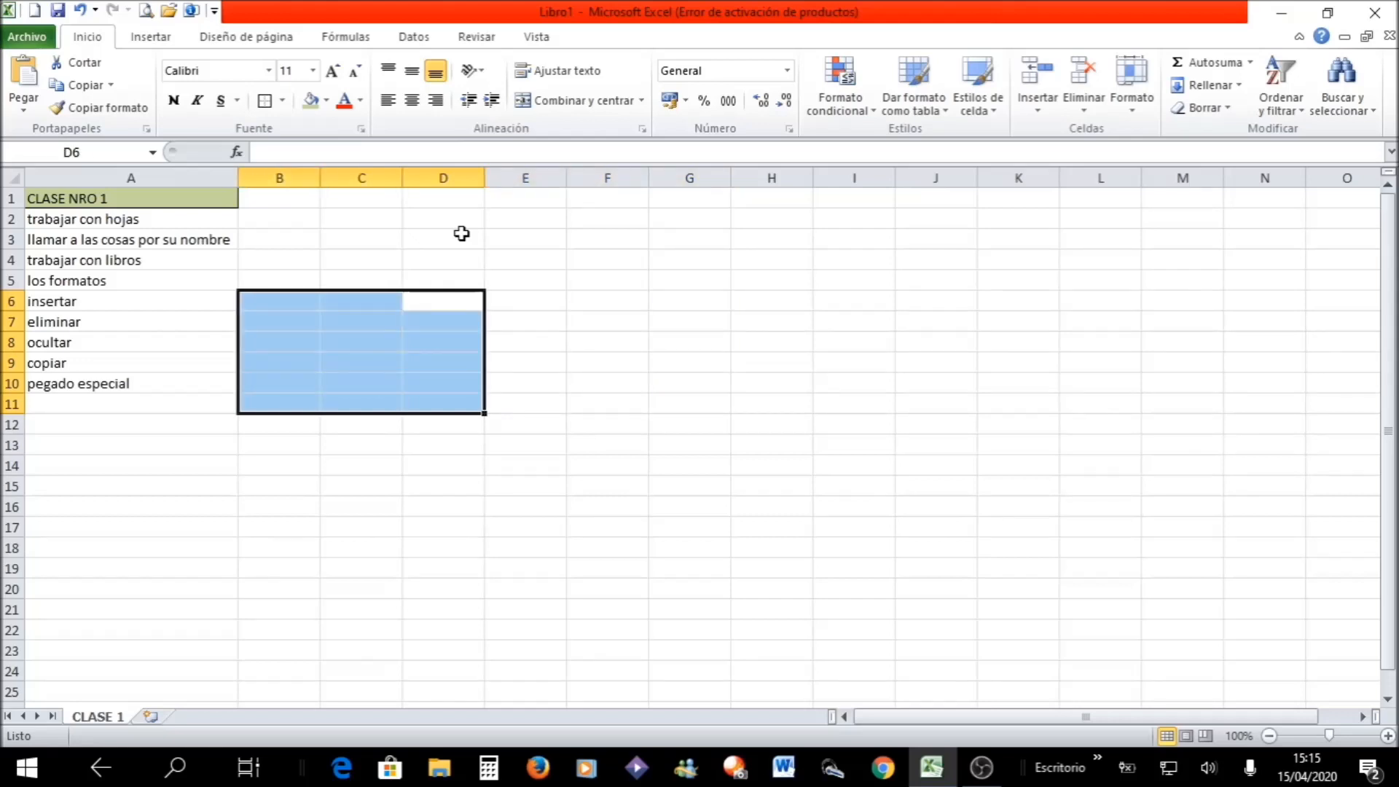
- Select the whole of column D and the whole of row 10 in turn, clearing the selection at the end
left_click(462, 233)
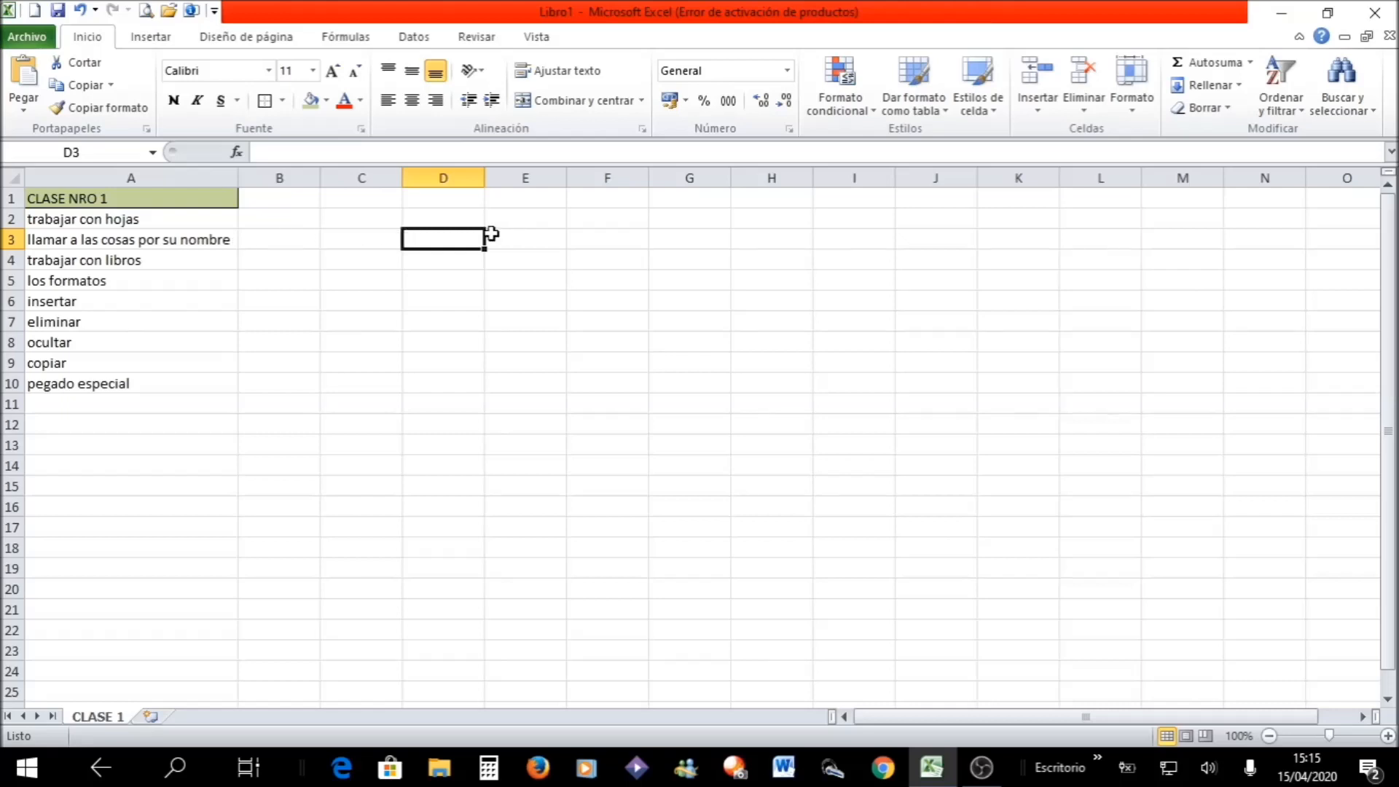
left_click(433, 174)
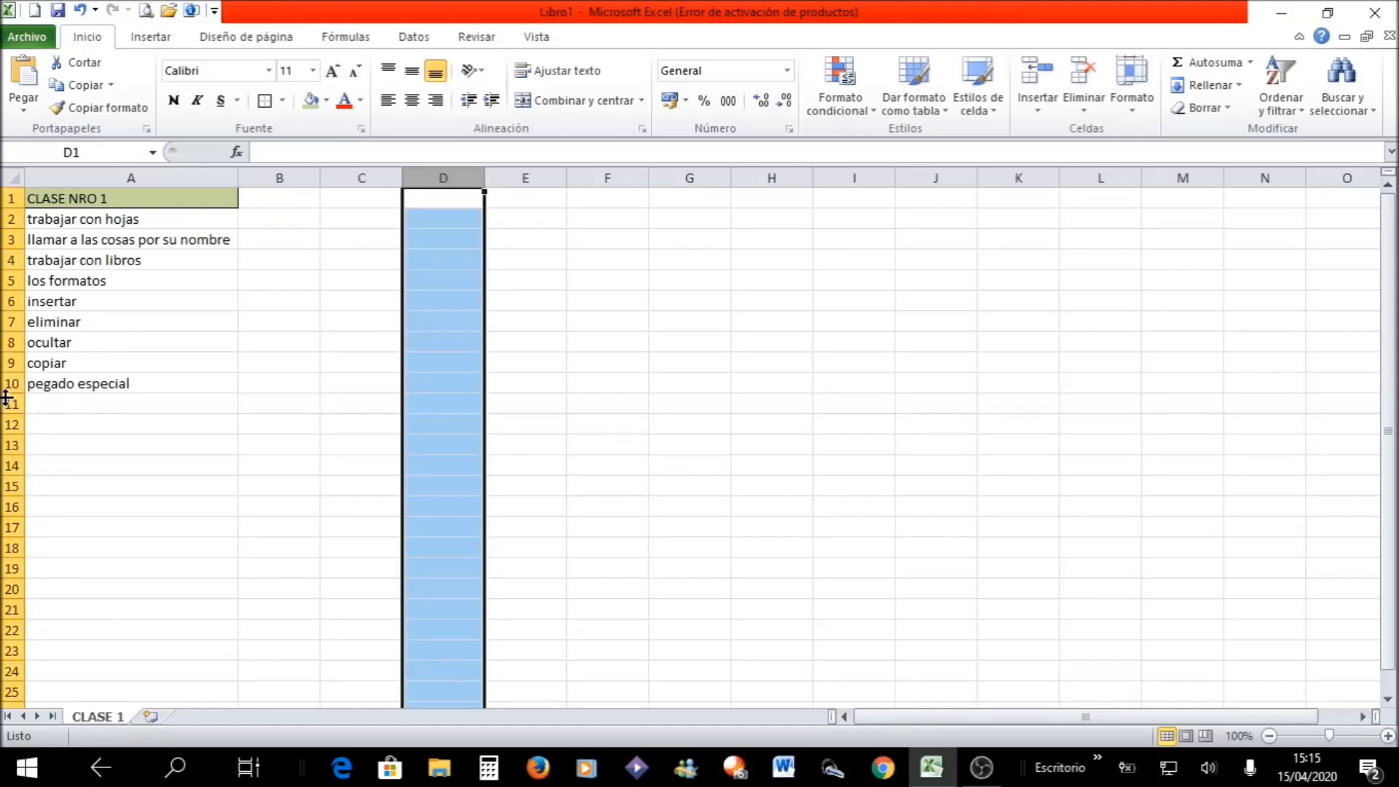
left_click(6, 384)
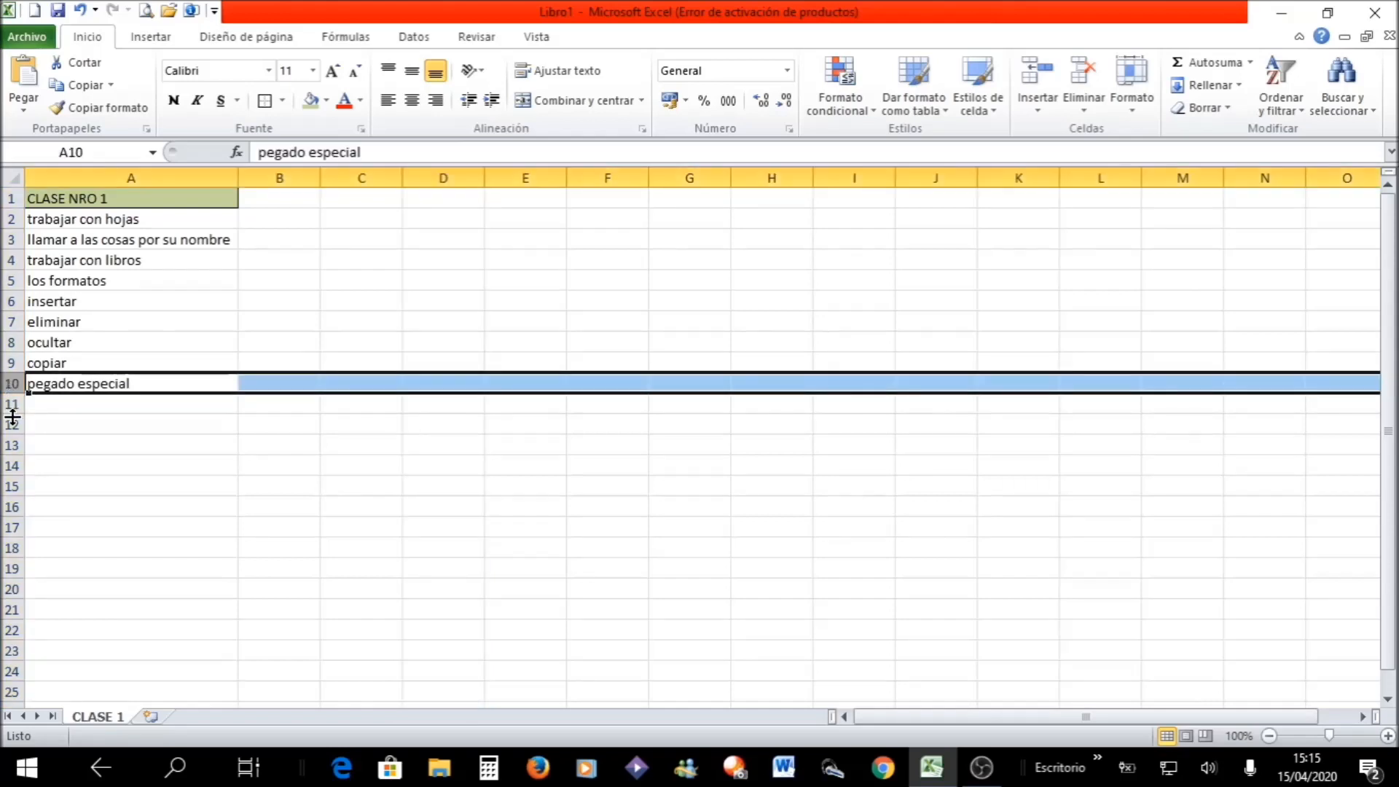
left_click(354, 279)
- Enter the number 698763 in cell C2
left_click(363, 223)
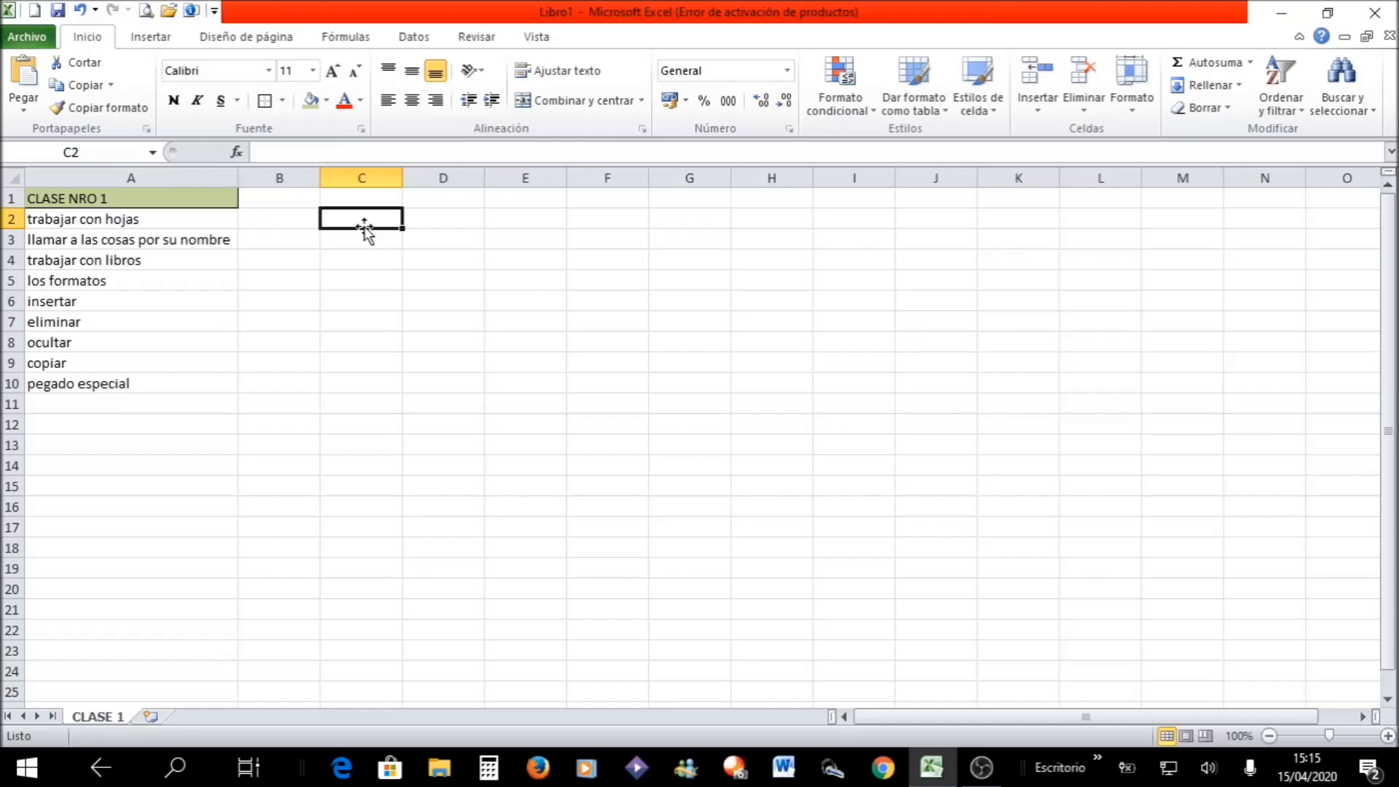
left_click(364, 228)
type("69")
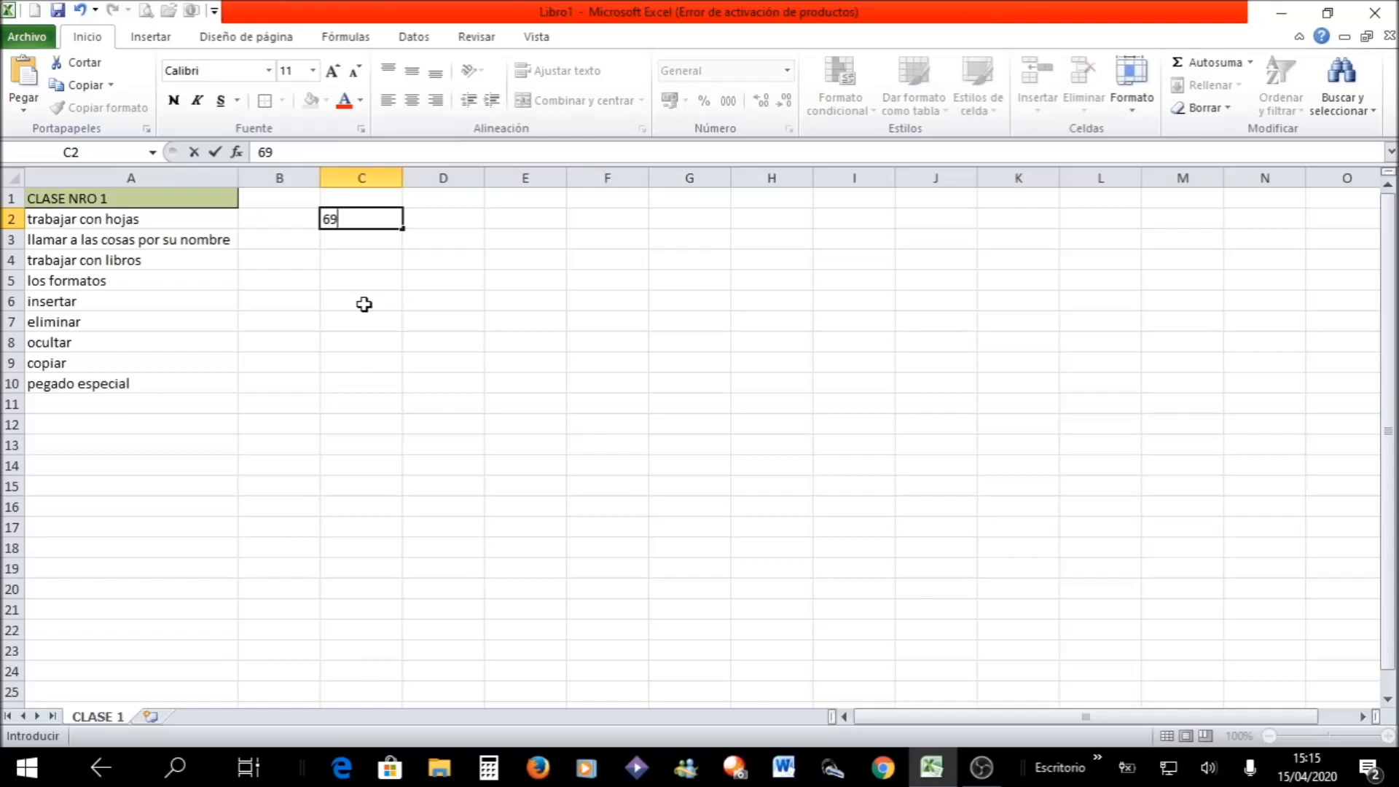
type("8763")
key("Return")
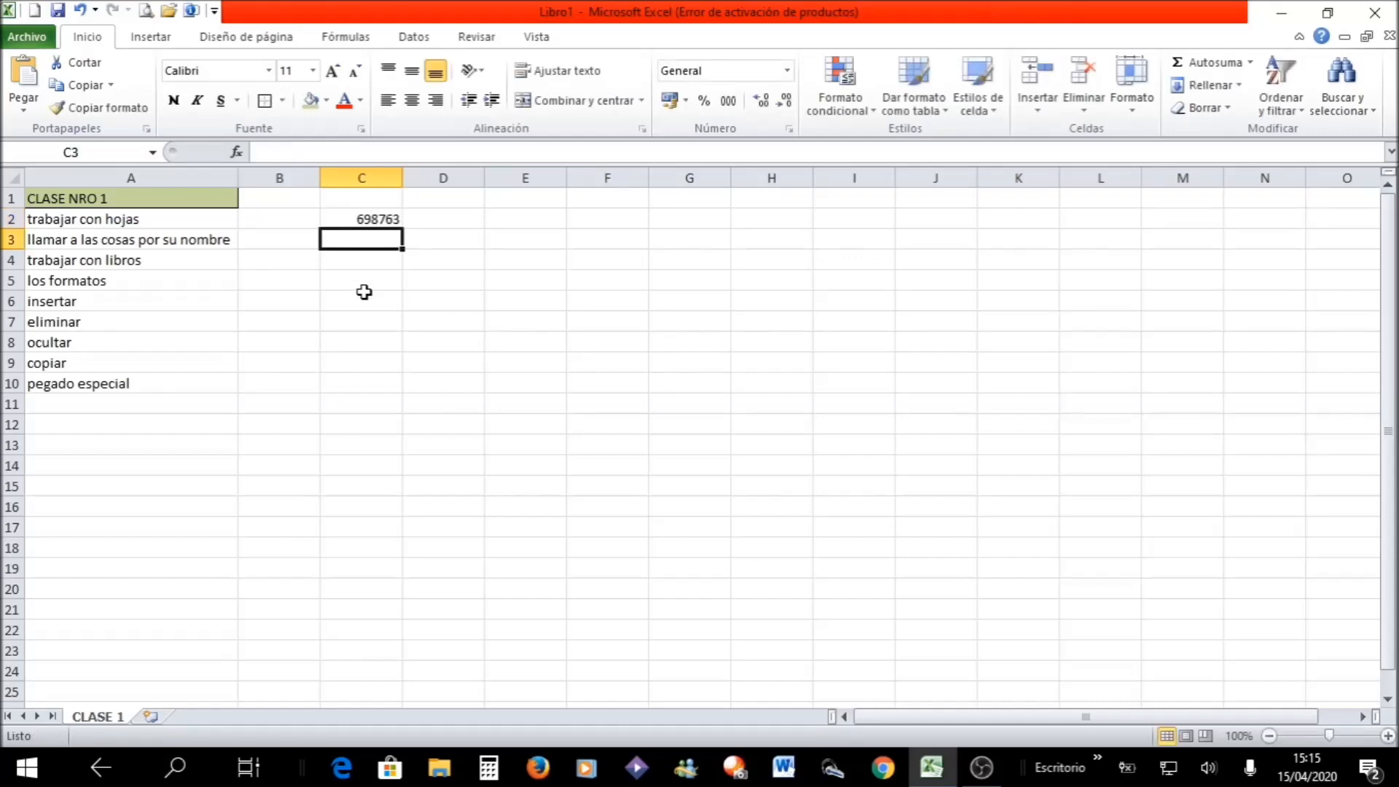
- Move the number in cell C2 to cell G7
left_click(388, 217)
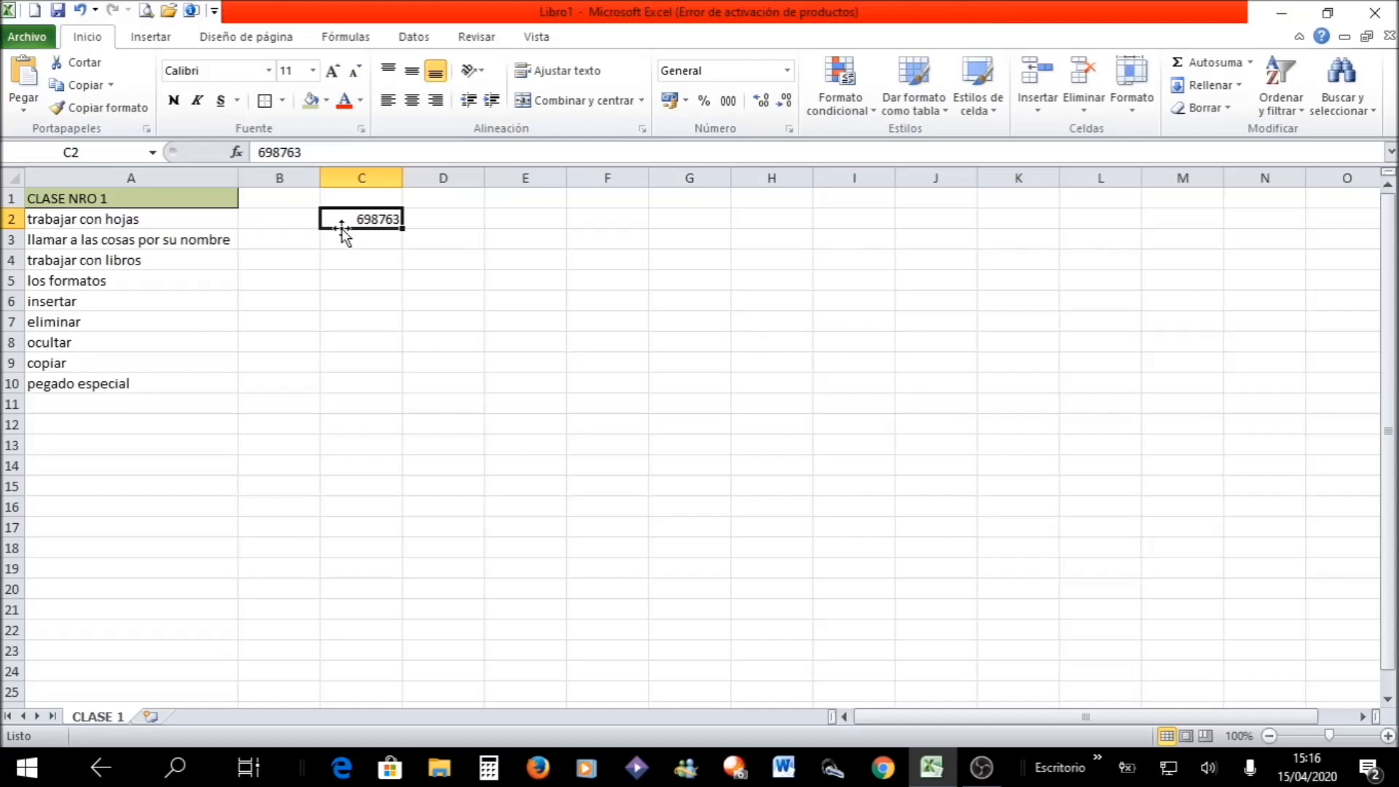
left_click_drag(342, 231, 711, 328)
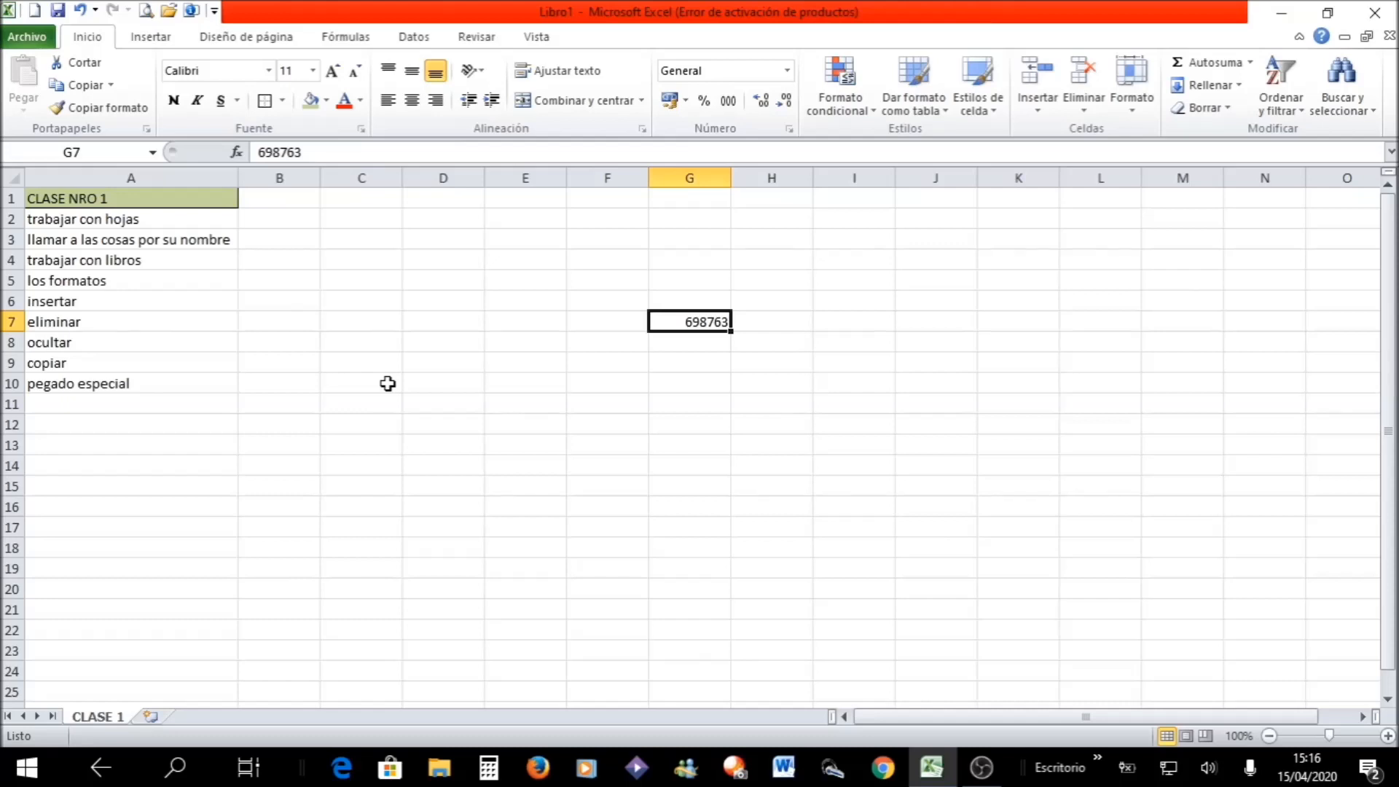
- Undo the last move of the number, and fill the value in C2 down to C11
left_click(86, 14)
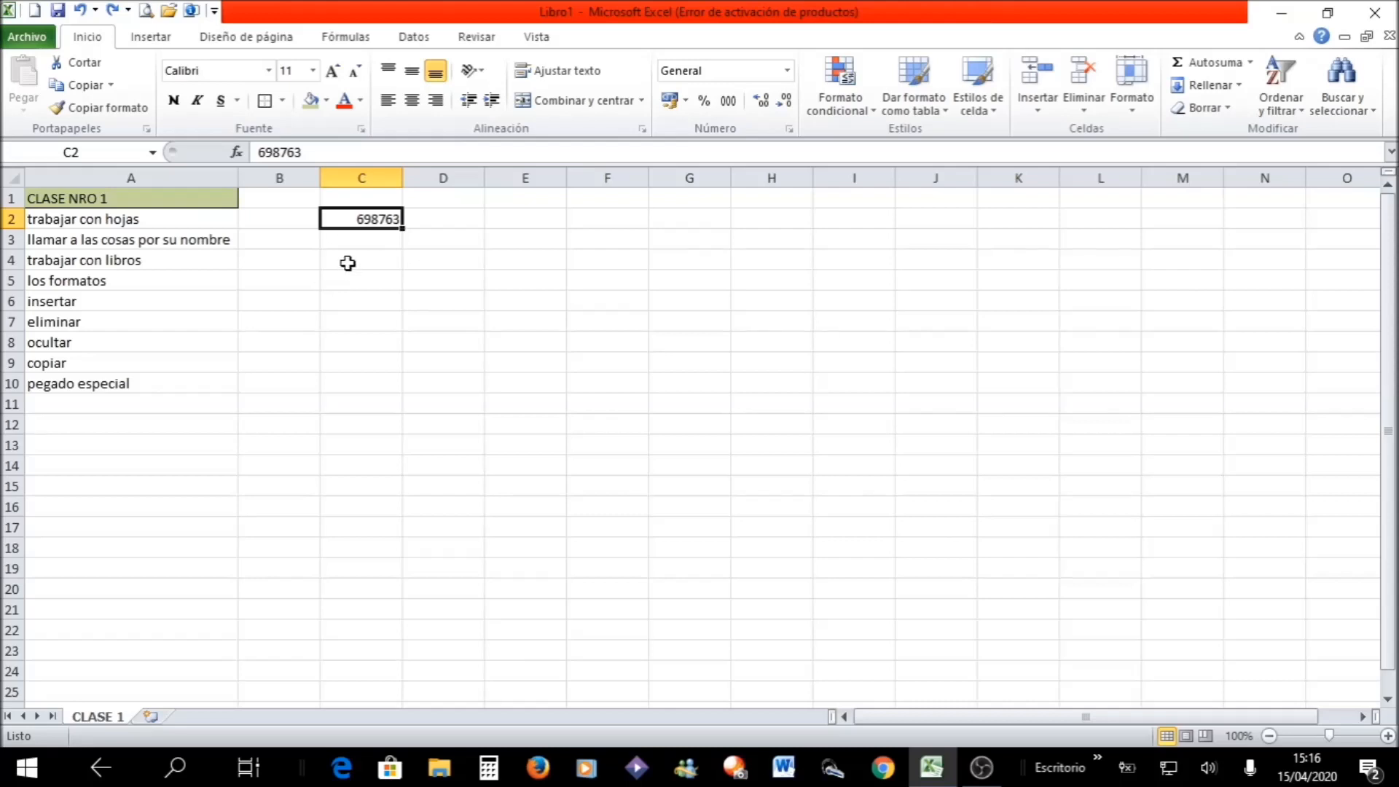
left_click(382, 277)
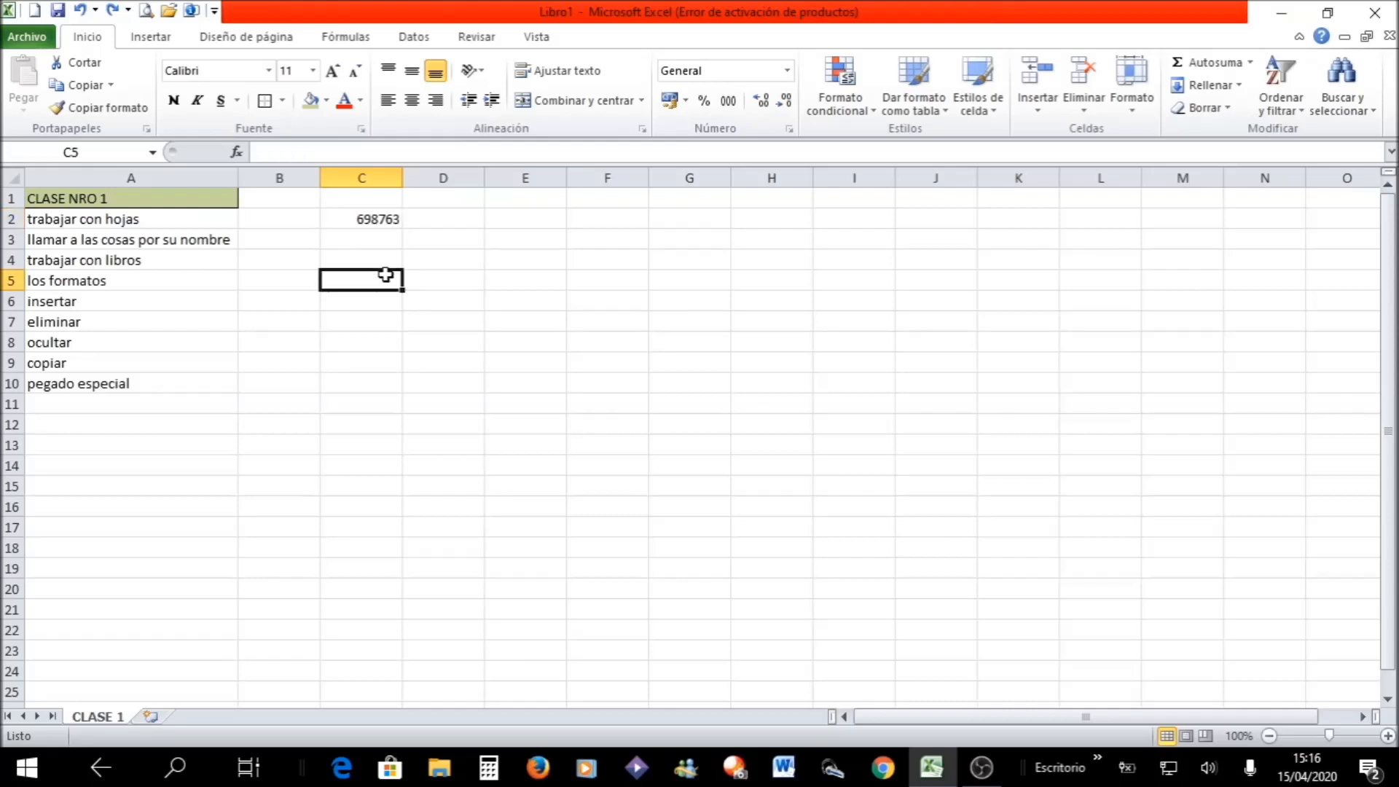
left_click(371, 218)
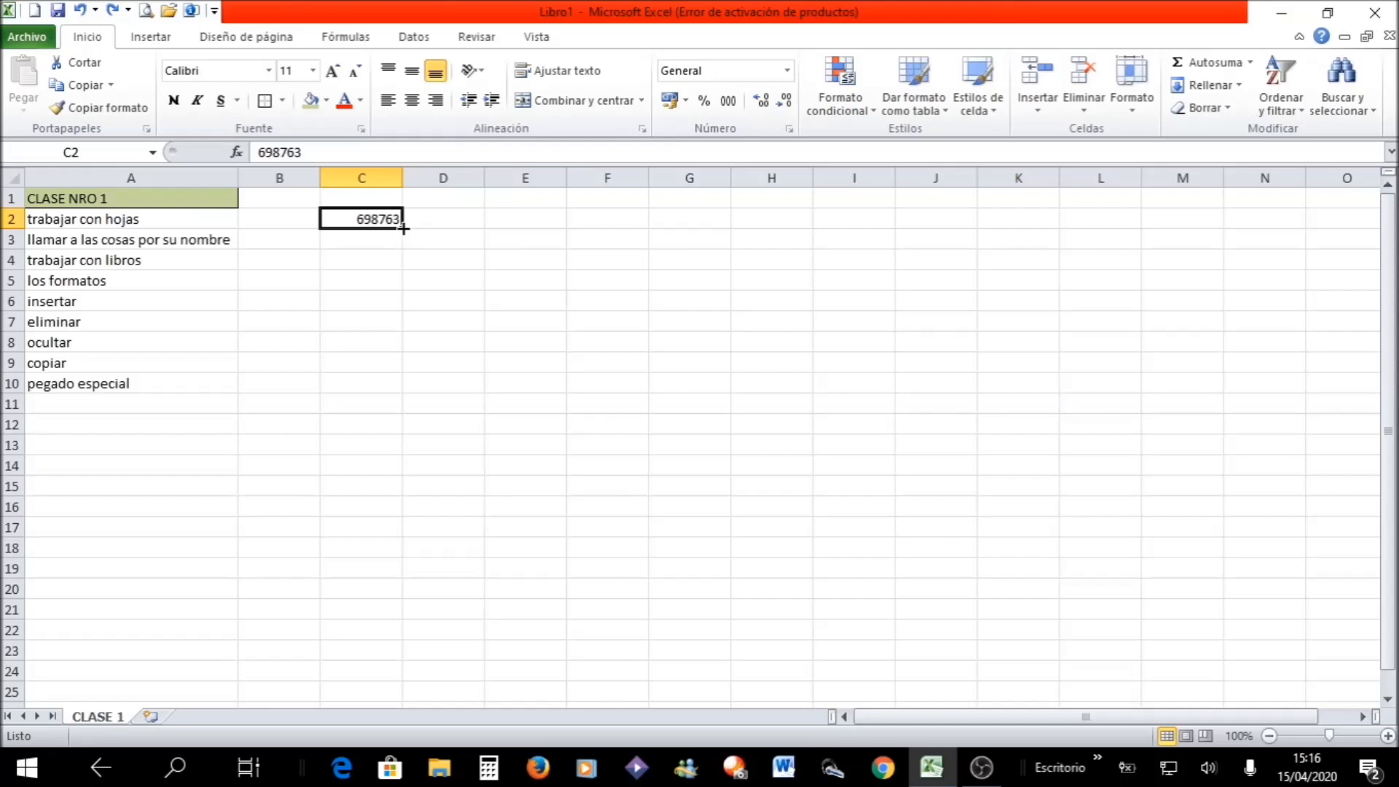
left_click_drag(403, 228, 509, 419)
left_click(364, 430)
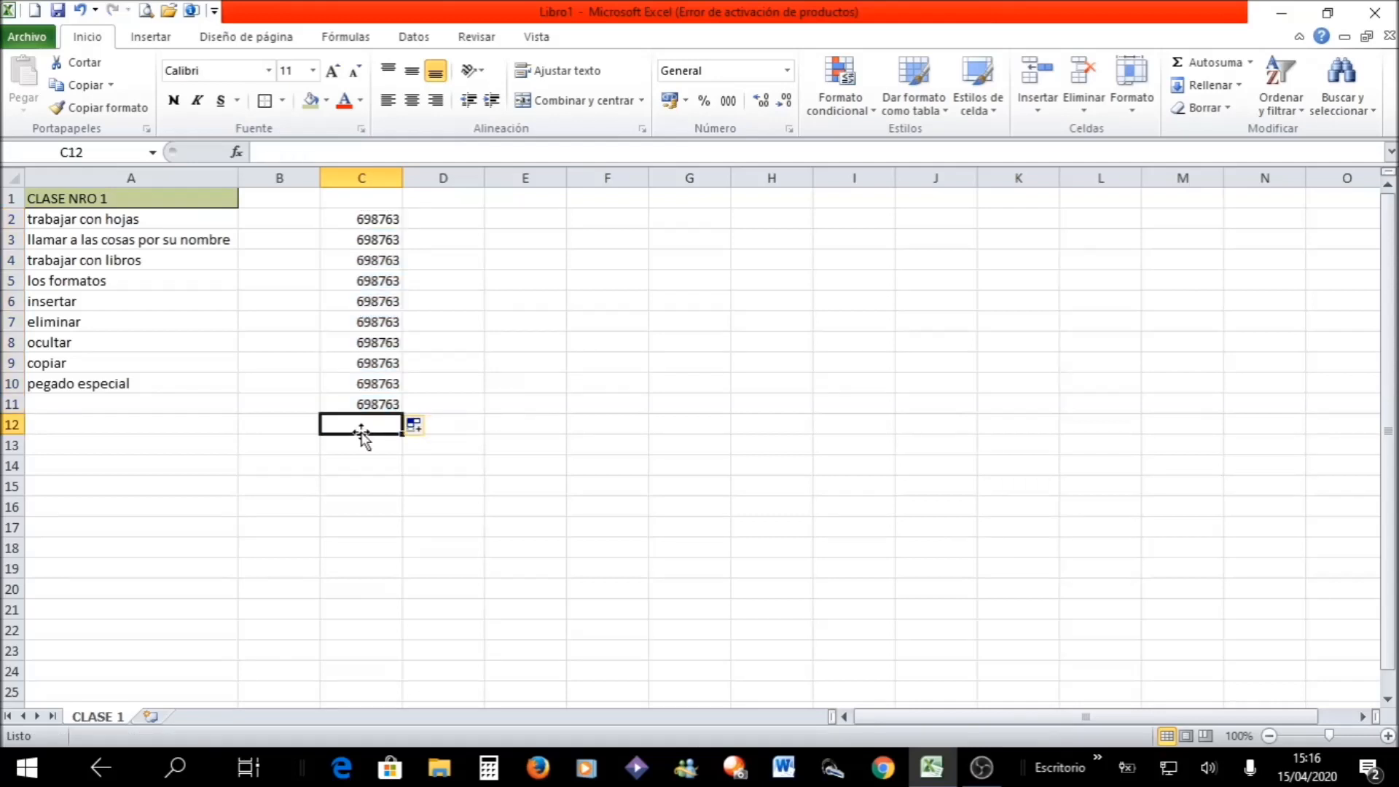
- Replace the repeated numbers in column C with 1, 2 and 3 in C2:C4, and fill the series down to C16
left_click_drag(395, 217, 385, 405)
key("Delete")
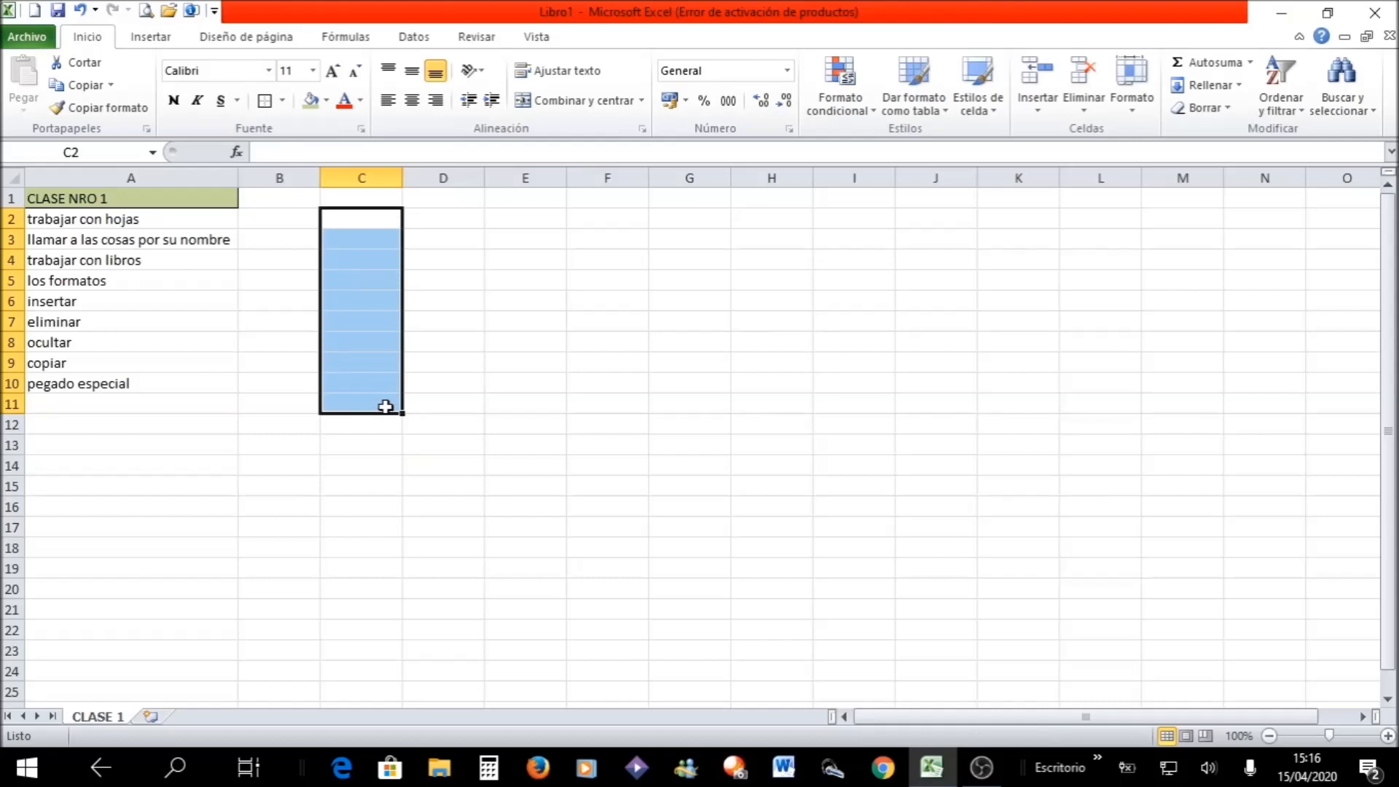
left_click(381, 213)
type("1")
key("Return")
type("2")
key("Return")
type("3")
key("Return")
left_click_drag(381, 213, 402, 271)
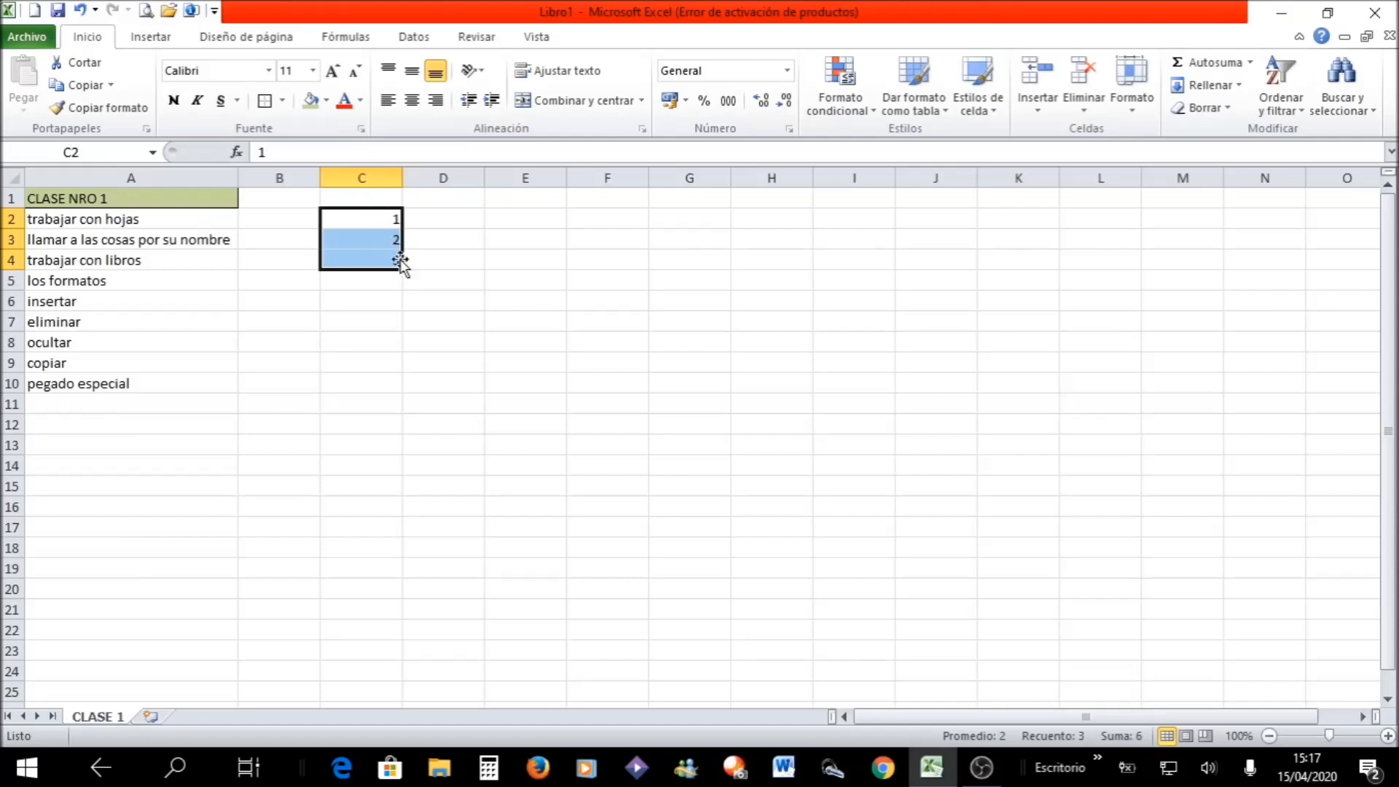
left_click_drag(402, 269, 401, 510)
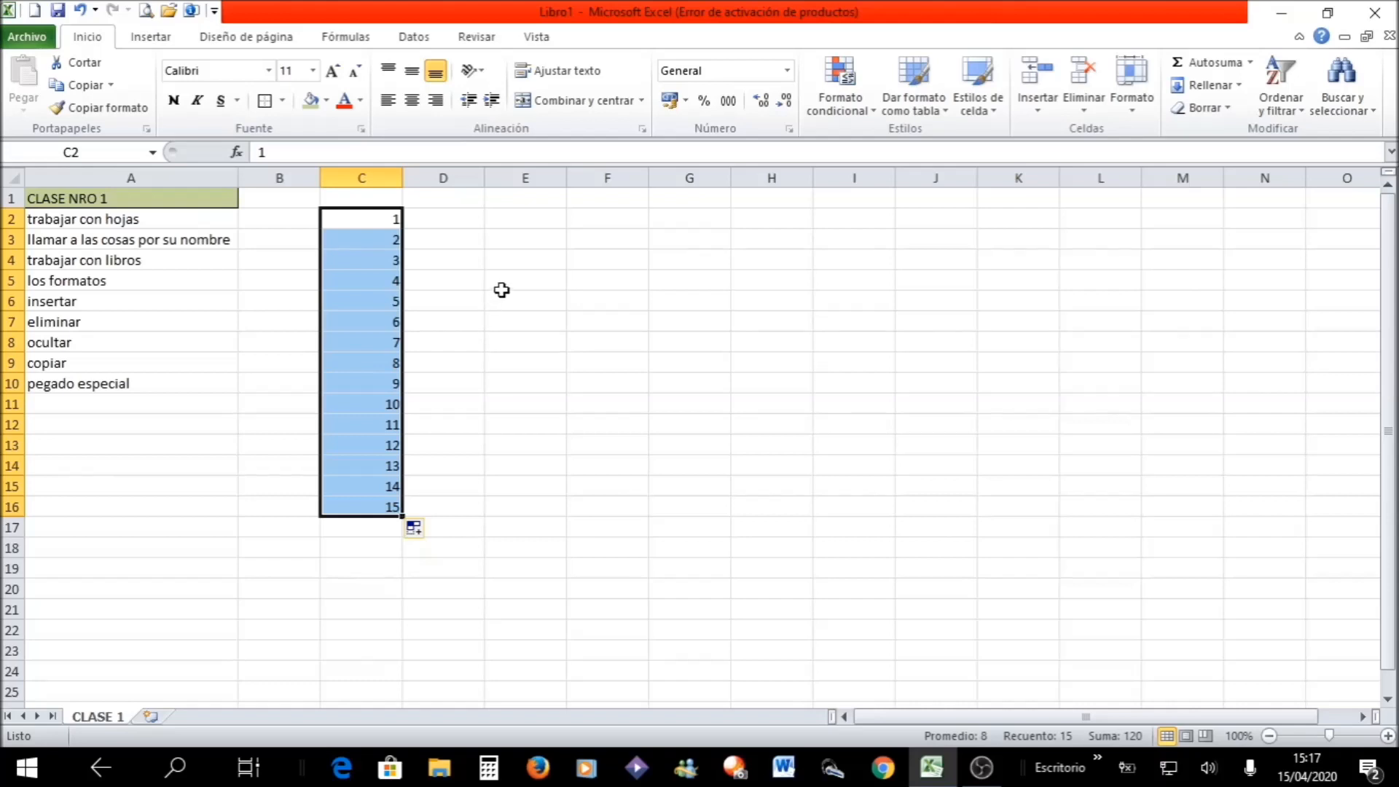
- Enter 2, 4 and 6 in D2:D4 and fill the even-number series down to D16
left_click(447, 221)
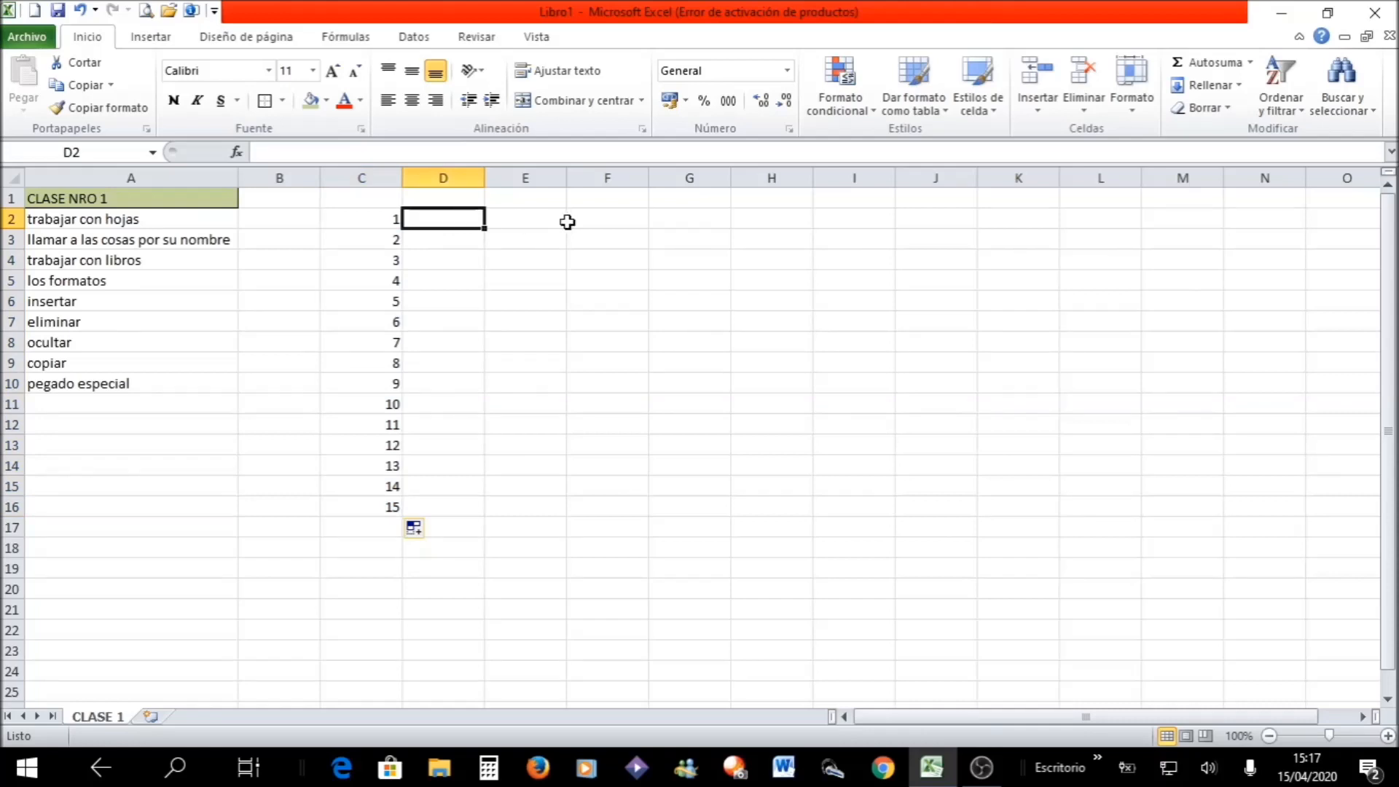
type("2")
key("Return")
type("4")
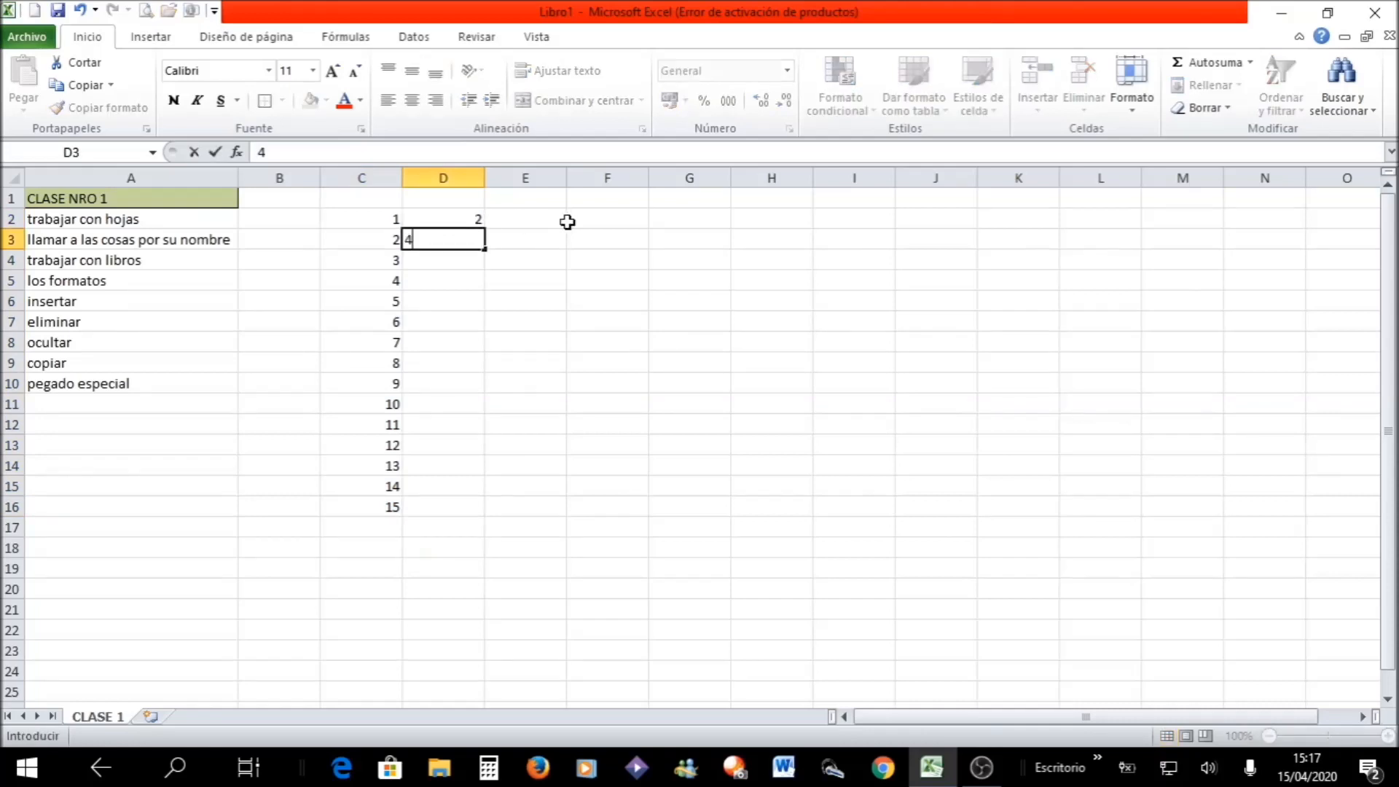
key("Return")
type("6")
key("Return")
left_click_drag(440, 224, 482, 510)
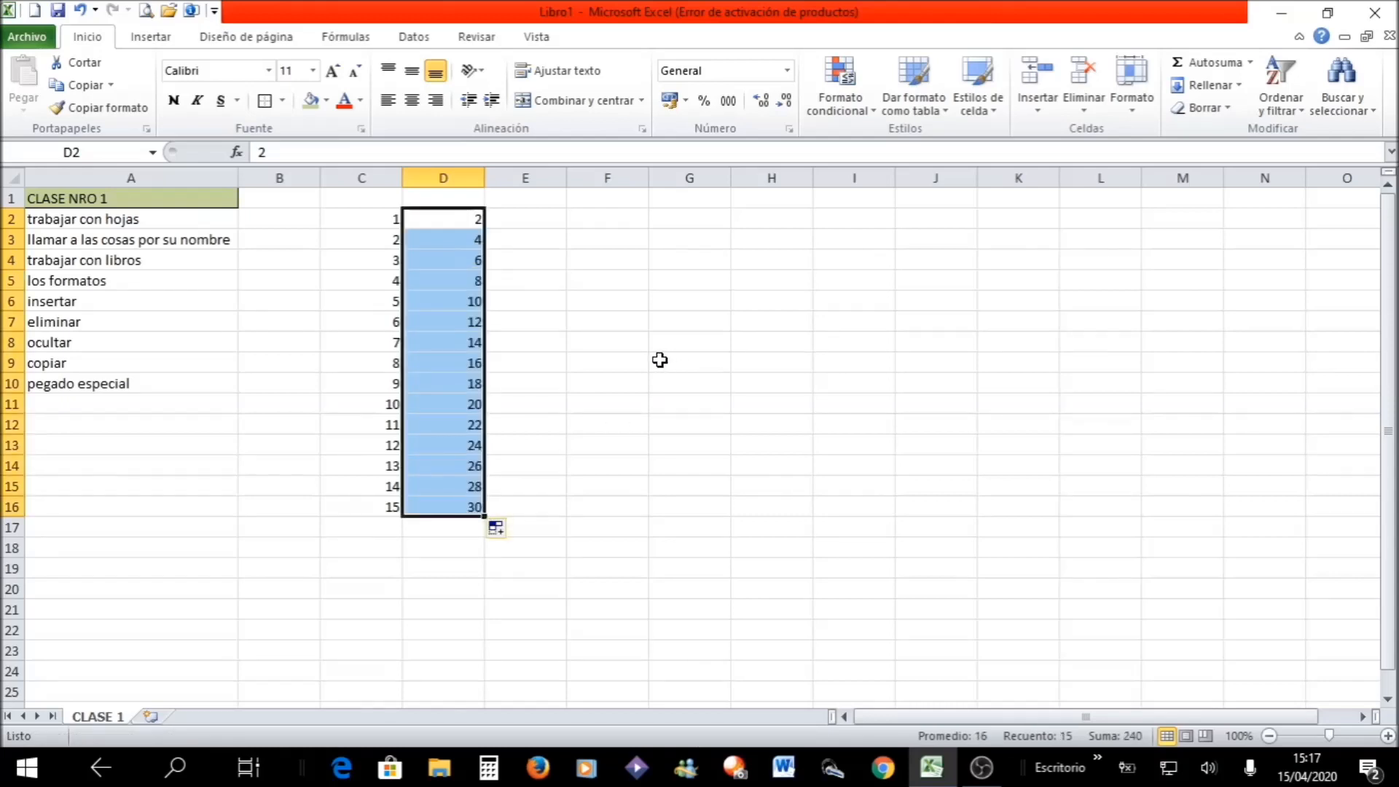
- Enter LUNES and MARTES in E2:E3 and fill the weekday series down to E16
left_click(548, 220)
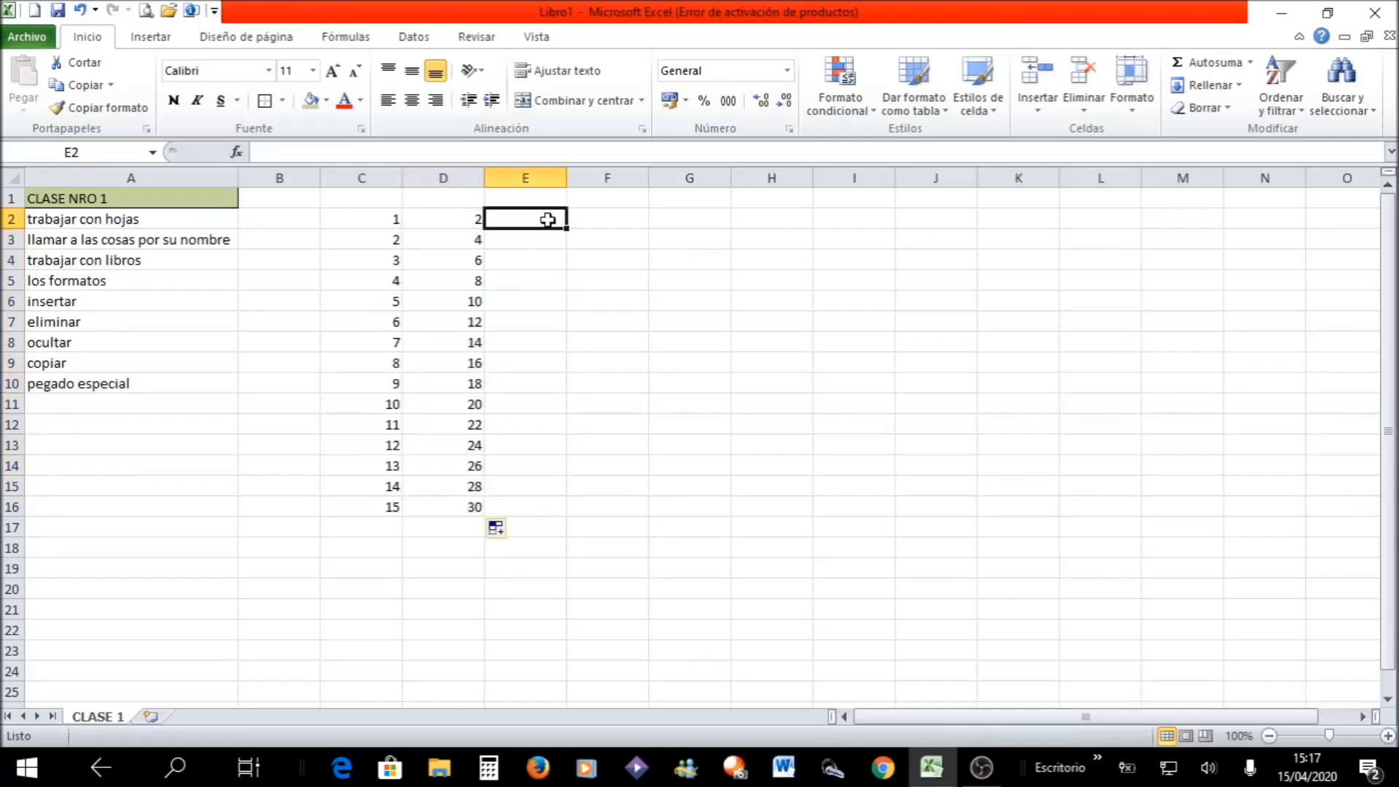
type("LUNES")
key("Return")
type("MARTE")
key("Return")
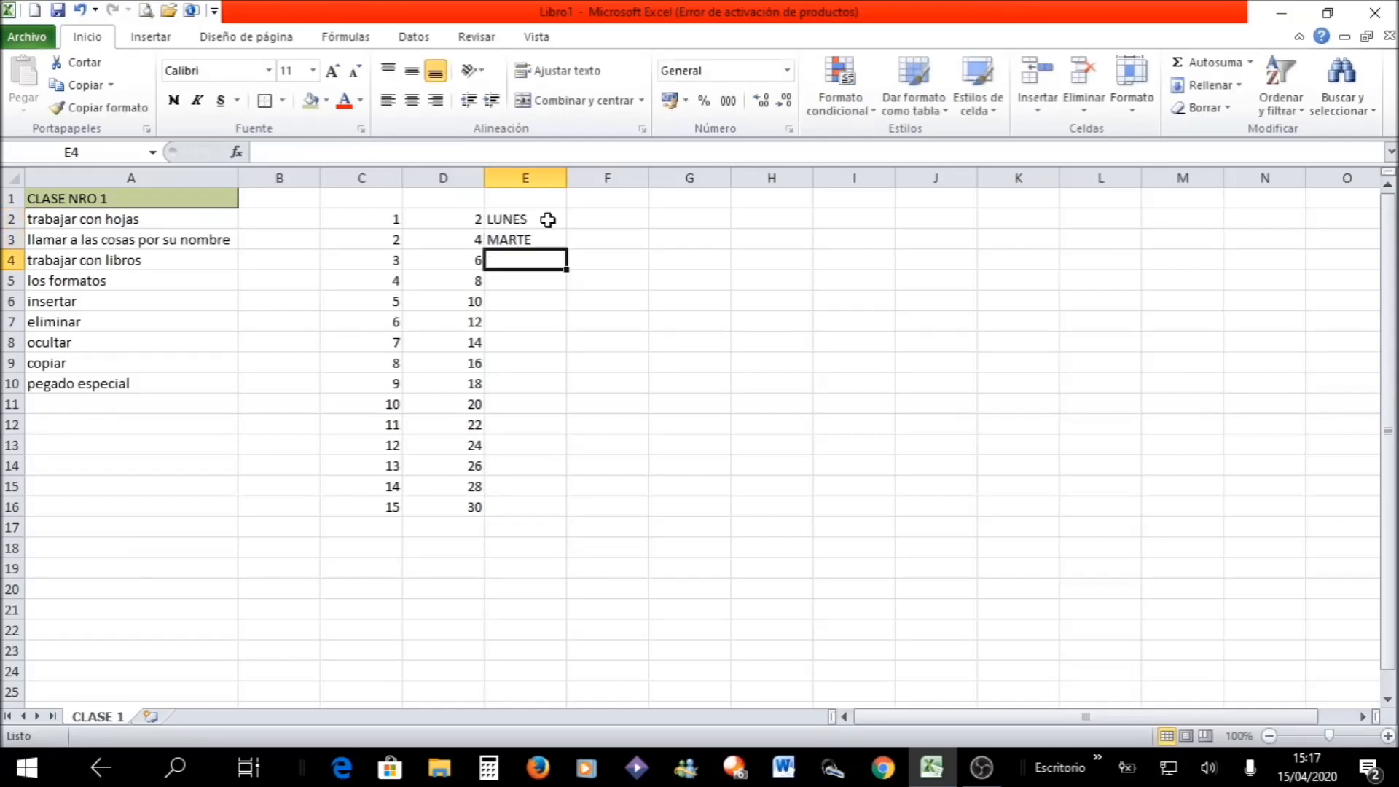
left_click(548, 219)
left_click(540, 241)
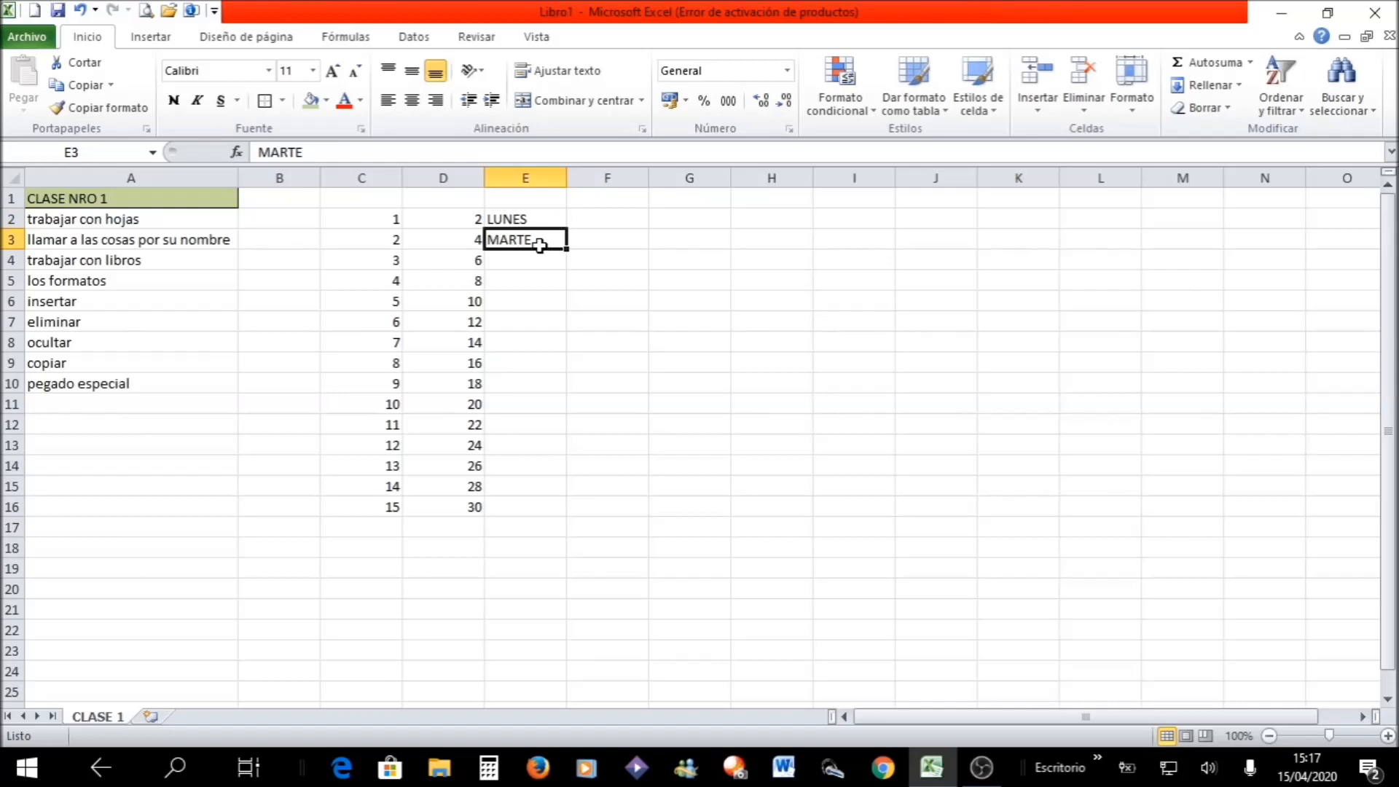
key("F2")
type("S")
key("Return")
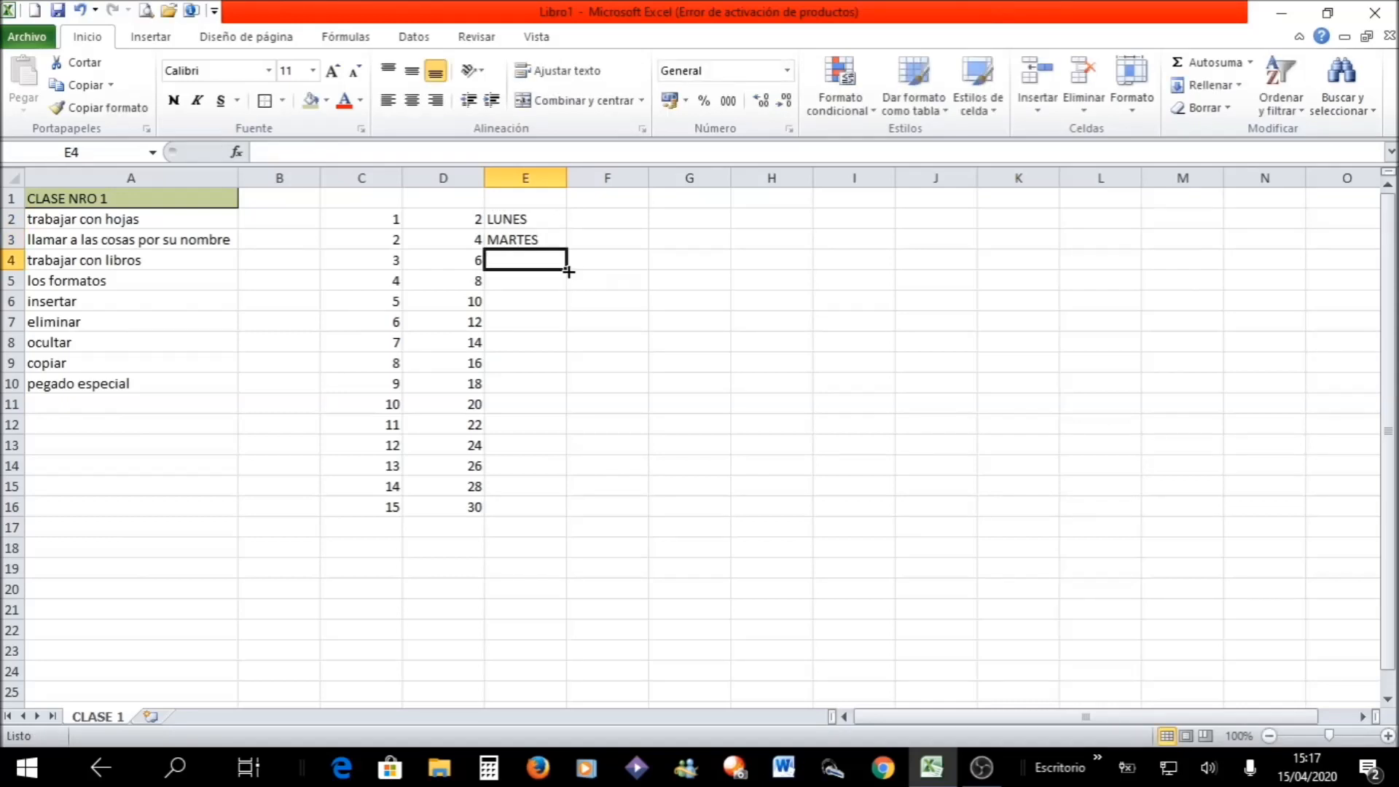
left_click_drag(512, 218, 519, 238)
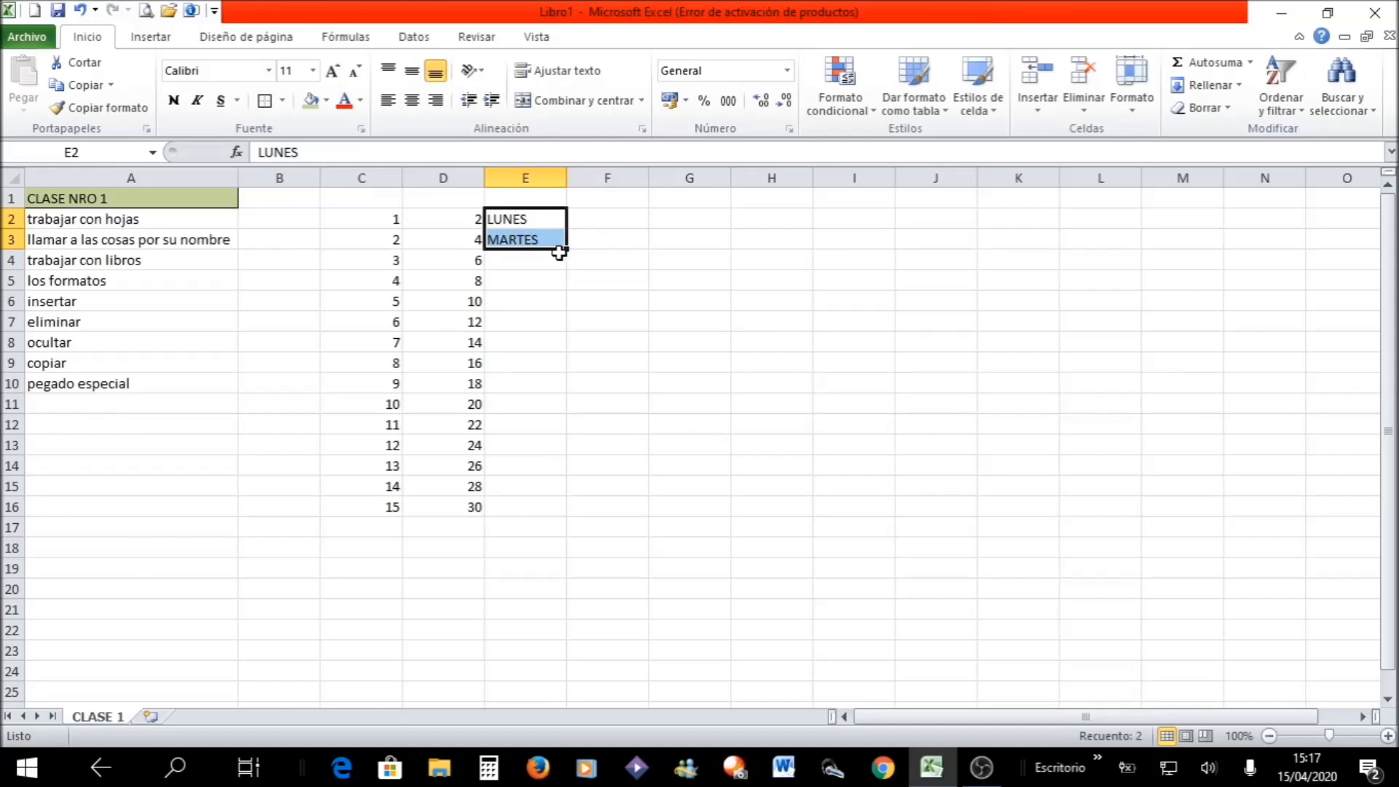
left_click_drag(569, 247, 557, 516)
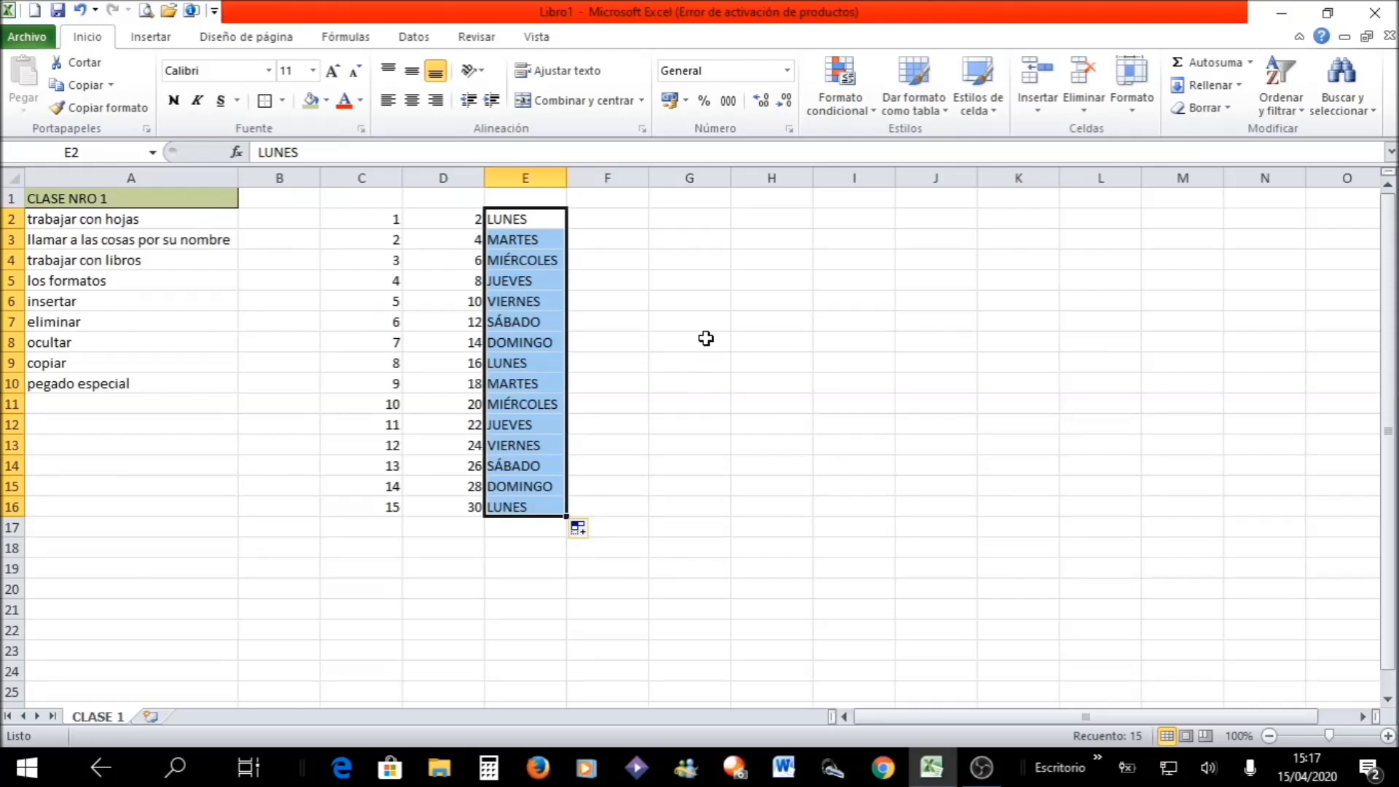
- Enter ENERO and FEBRERO in F2:F3 and fill the month series down to F15
double_click(628, 219)
type("ENERO")
key("Return")
type("FEBRERO")
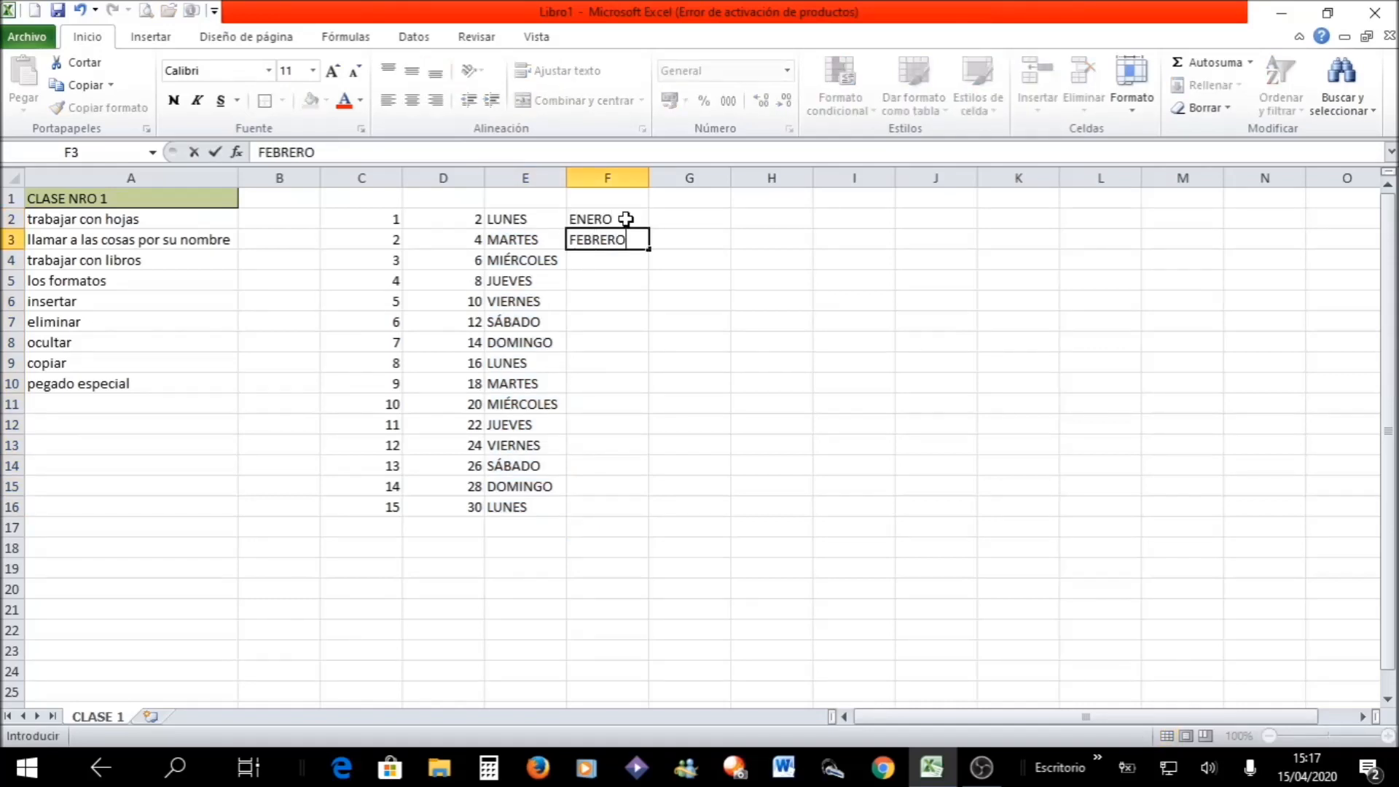
key("Return")
left_click_drag(625, 218, 642, 493)
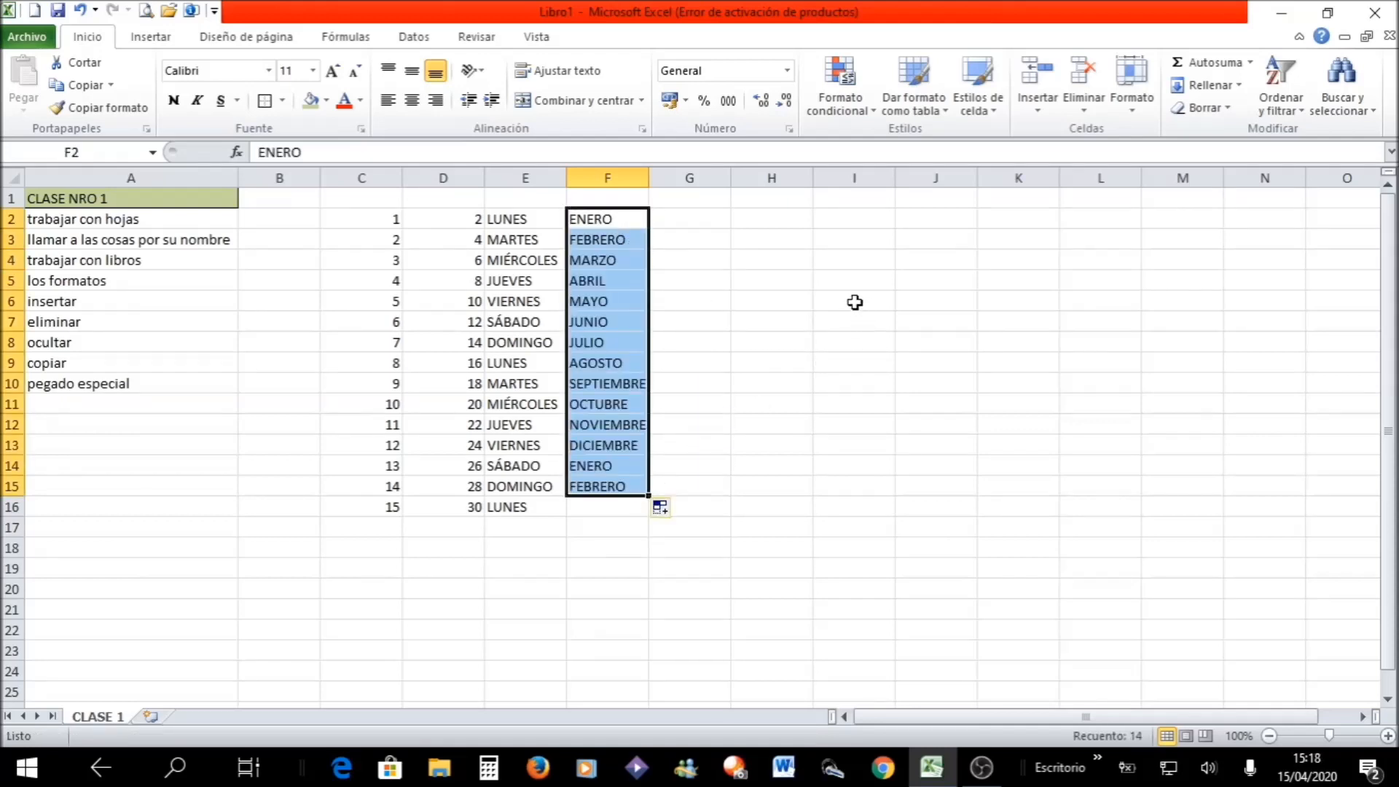
left_click(825, 304)
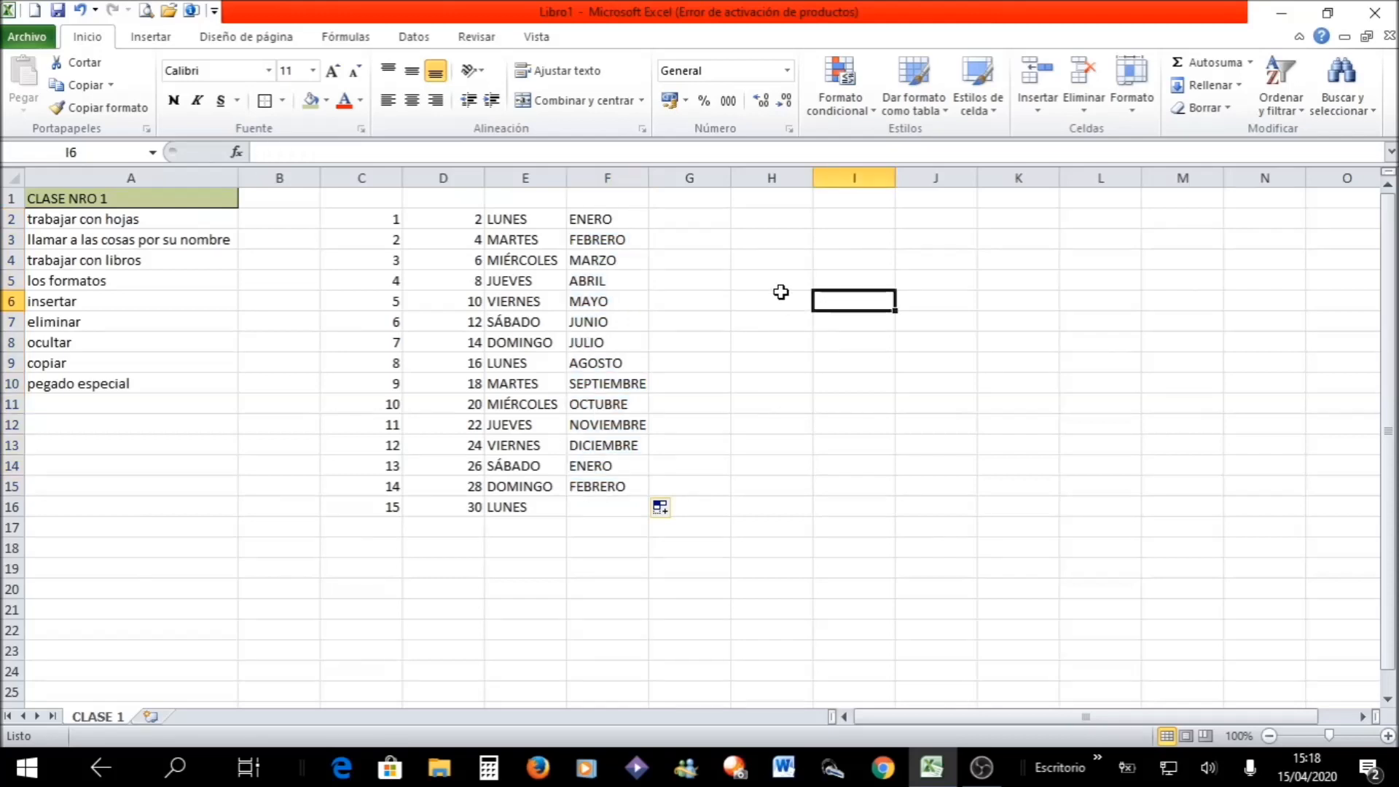
- Enter the letters A, B and C in G1:I1 and fill them across to L1
left_click(699, 199)
type("A")
key("Tab")
type("B")
key("Tab")
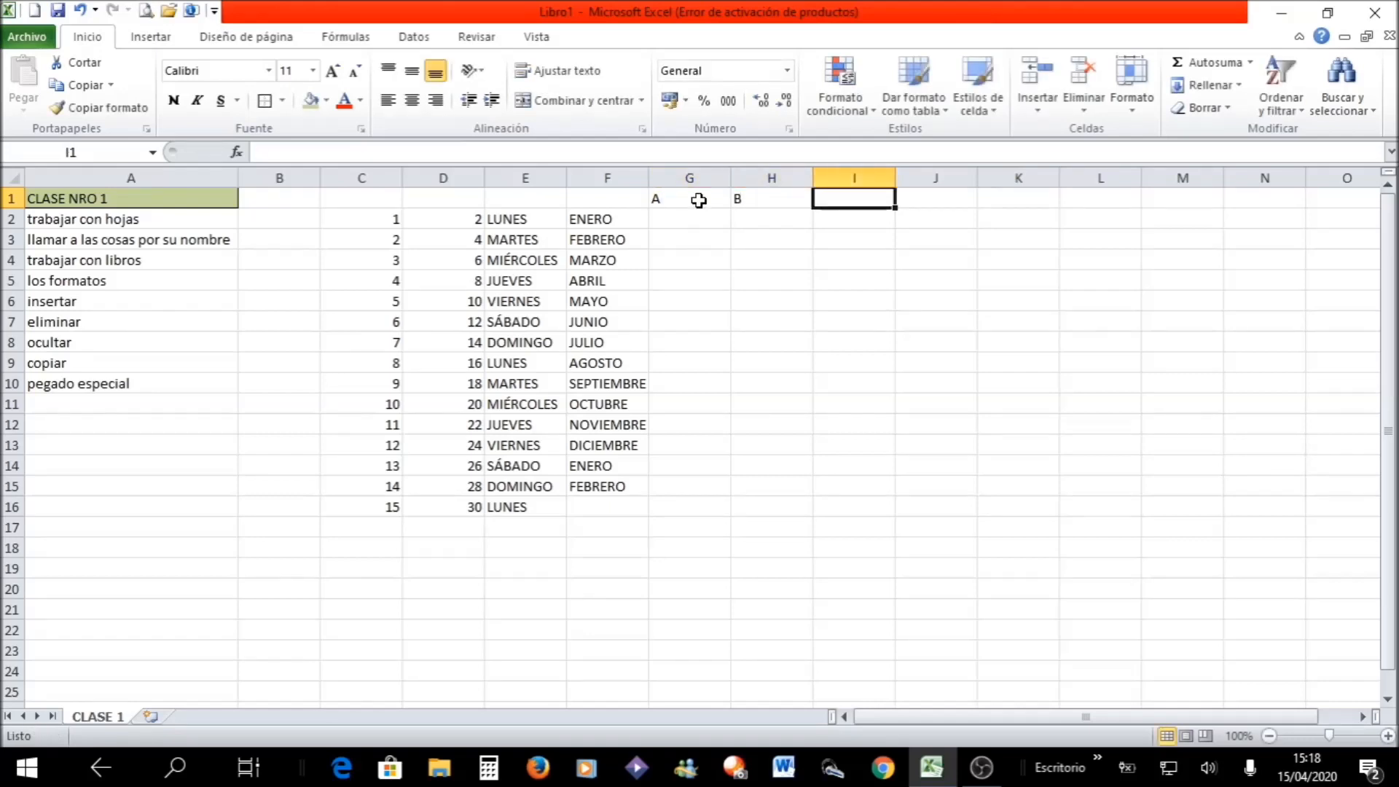
type("C")
key("Tab")
left_click_drag(698, 200, 867, 210)
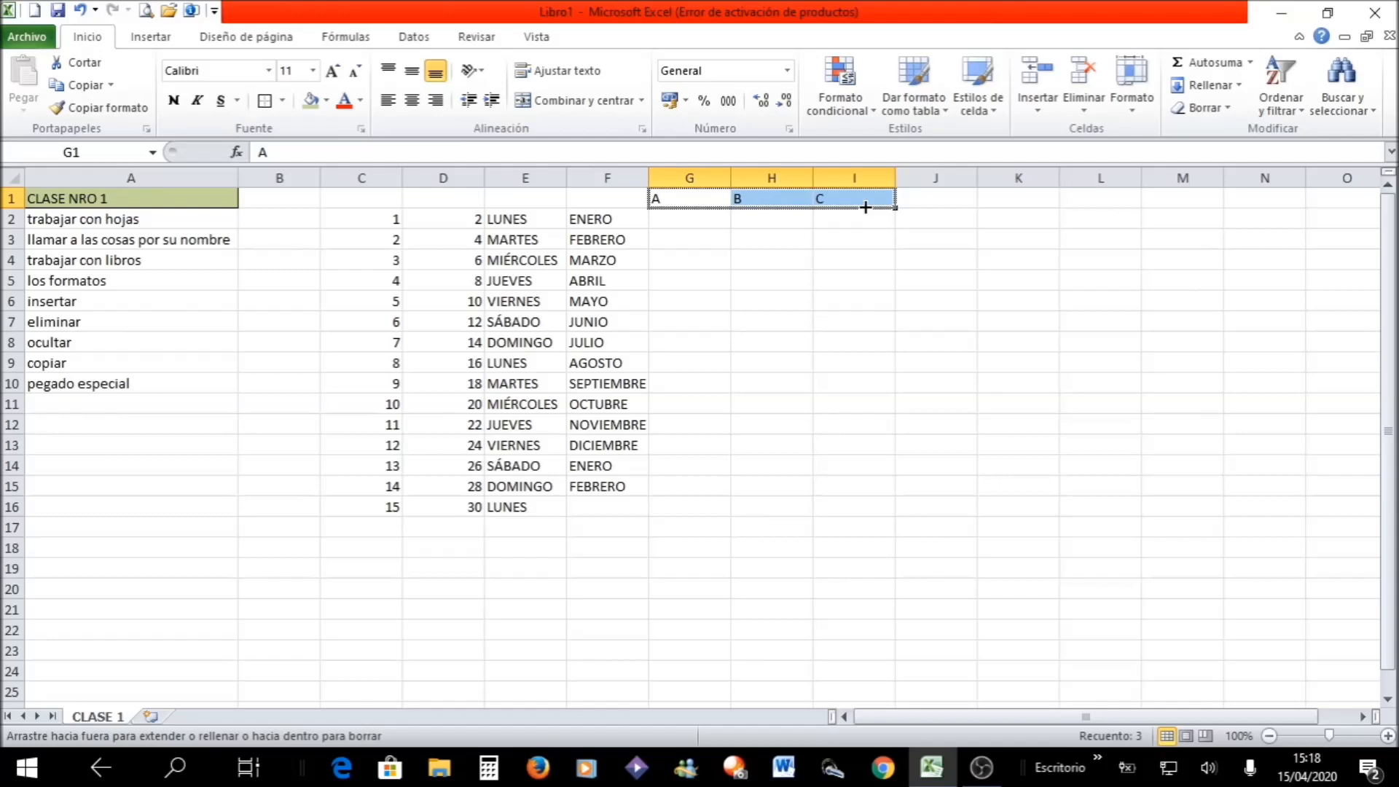
left_click_drag(924, 208, 1122, 208)
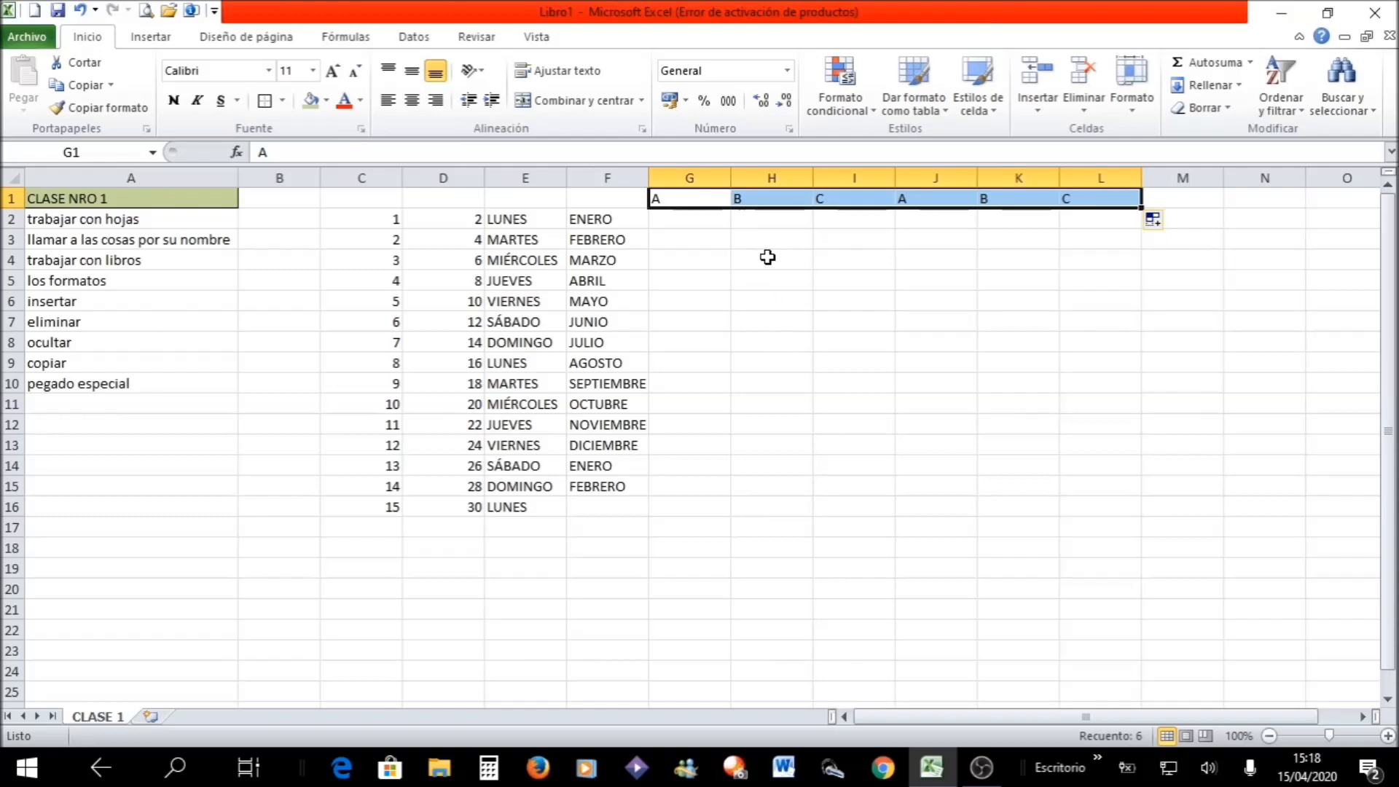
- Enter 1 and 2 in H4:H5 and fill the number series down to H10
left_click(741, 259)
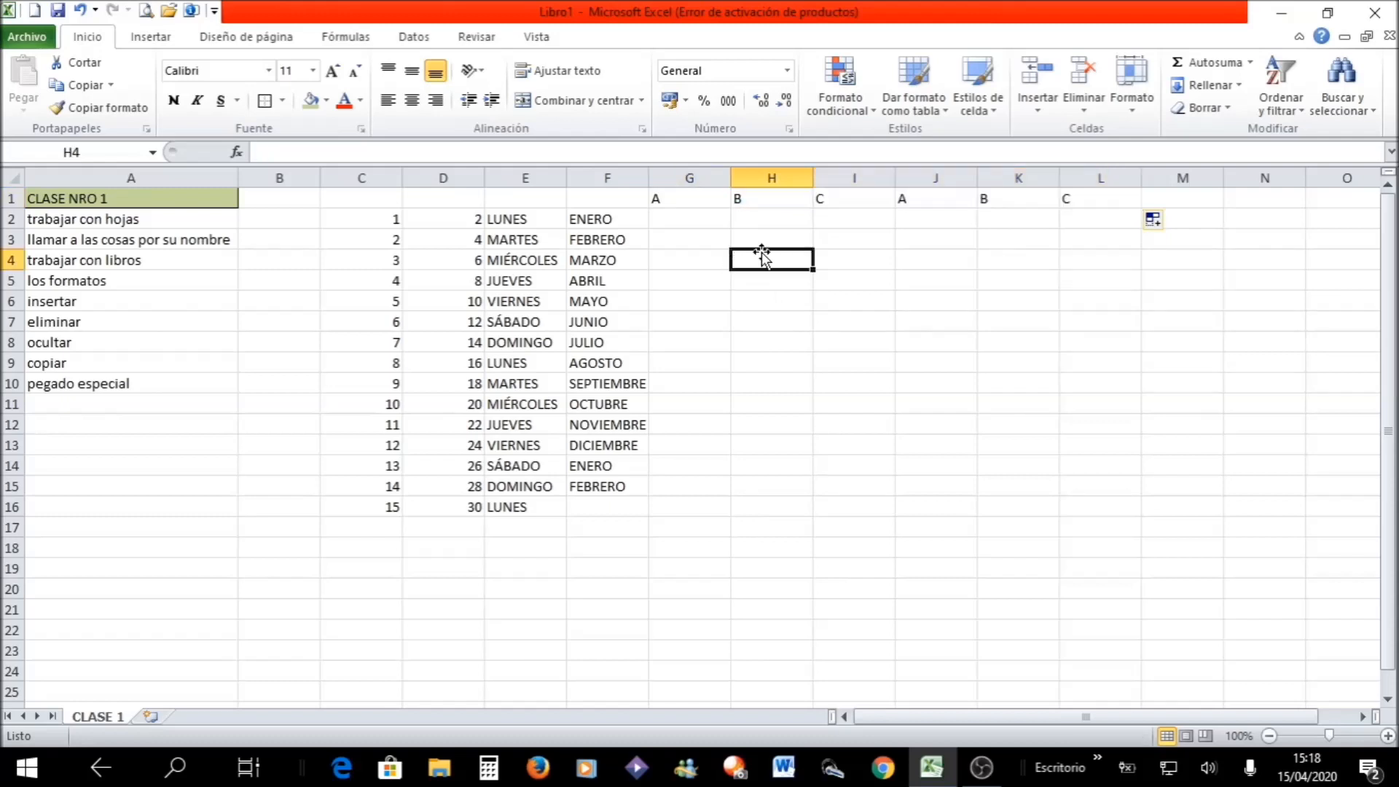
type("1")
key("Return")
type("2")
key("Return")
left_click_drag(741, 259, 818, 402)
- Enter 20 and 30 in I4:I5 and fill the series down to I10
left_click(881, 255)
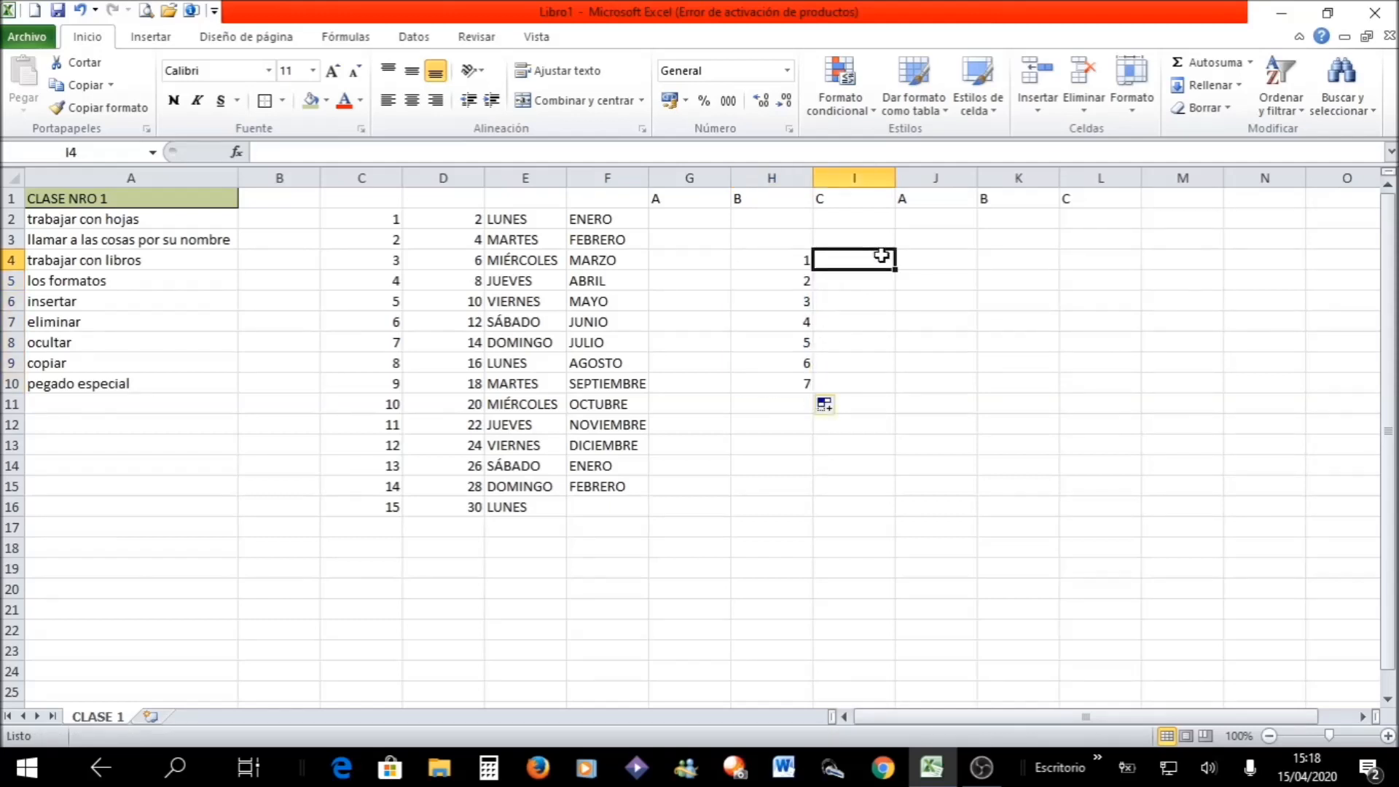
type("20")
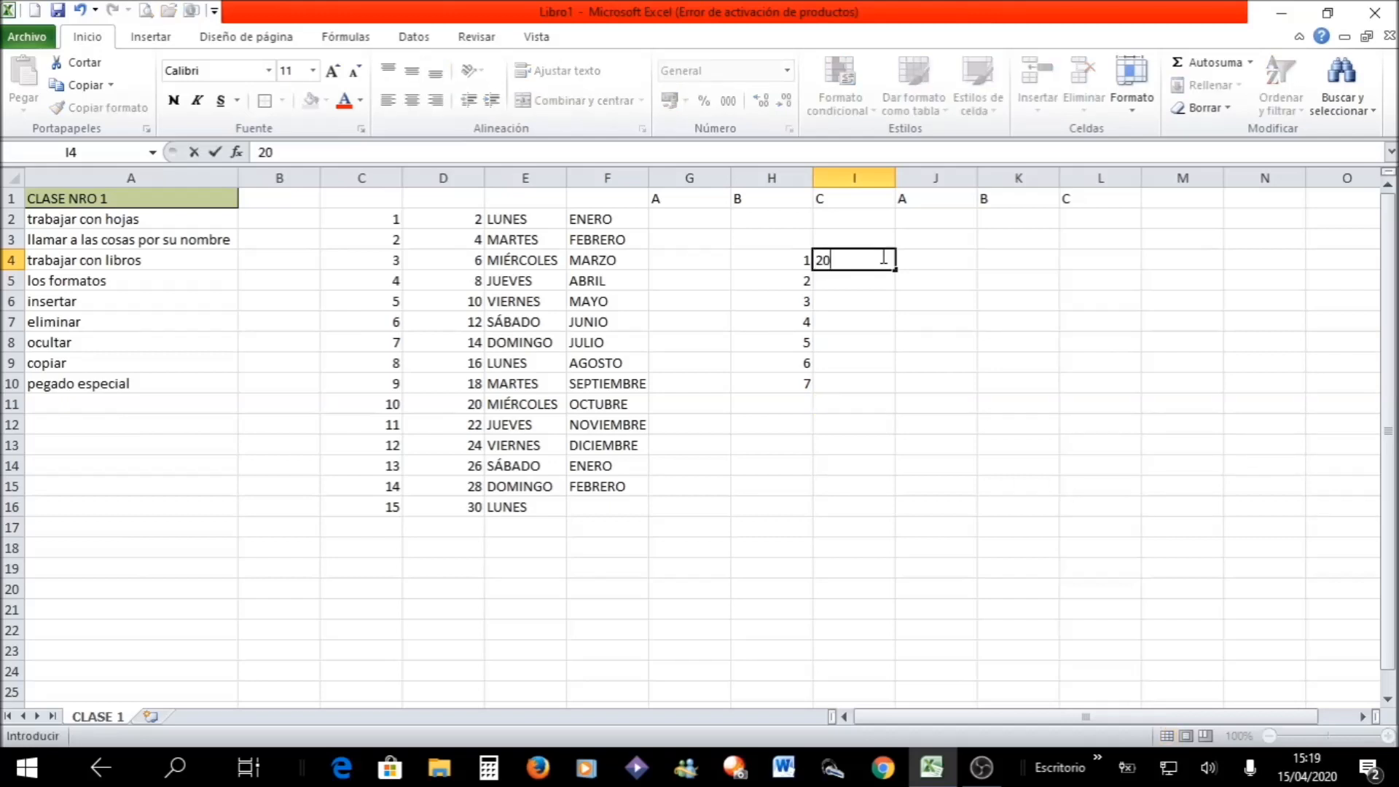
key("Return")
type("30")
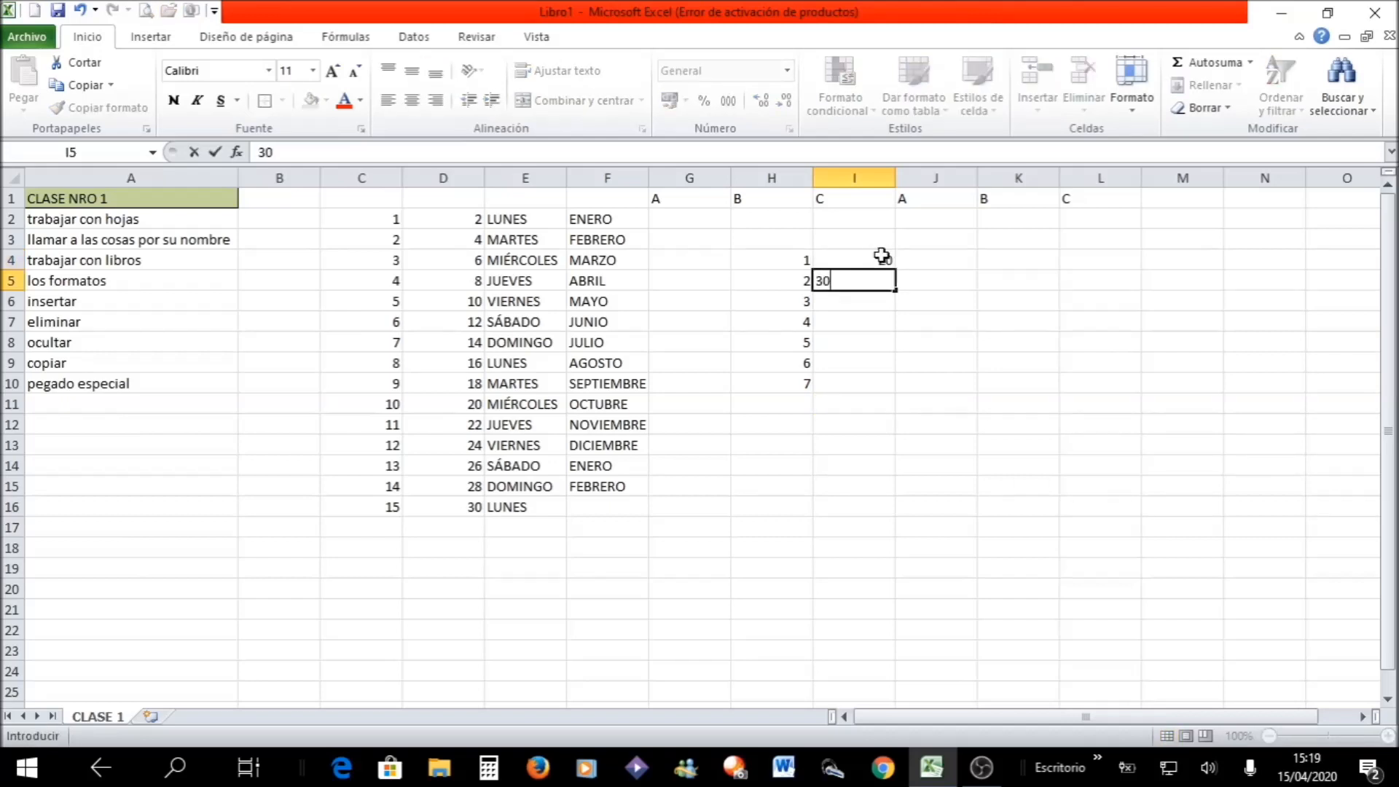
key("Return")
left_click_drag(885, 255, 900, 387)
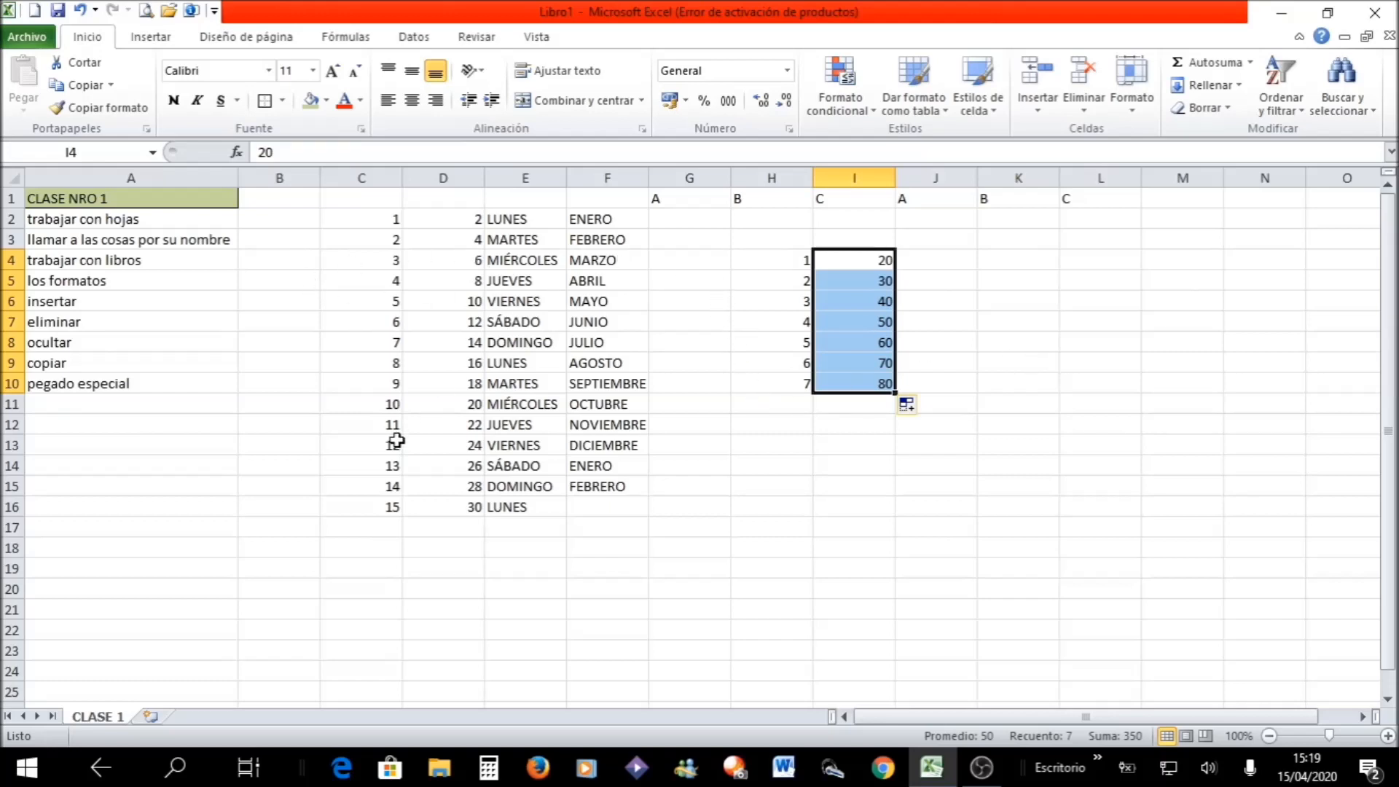
- Enter 1, 2 and 3 in H13:J13 and fill the series across row 13 to M13
left_click(770, 504)
left_click(759, 445)
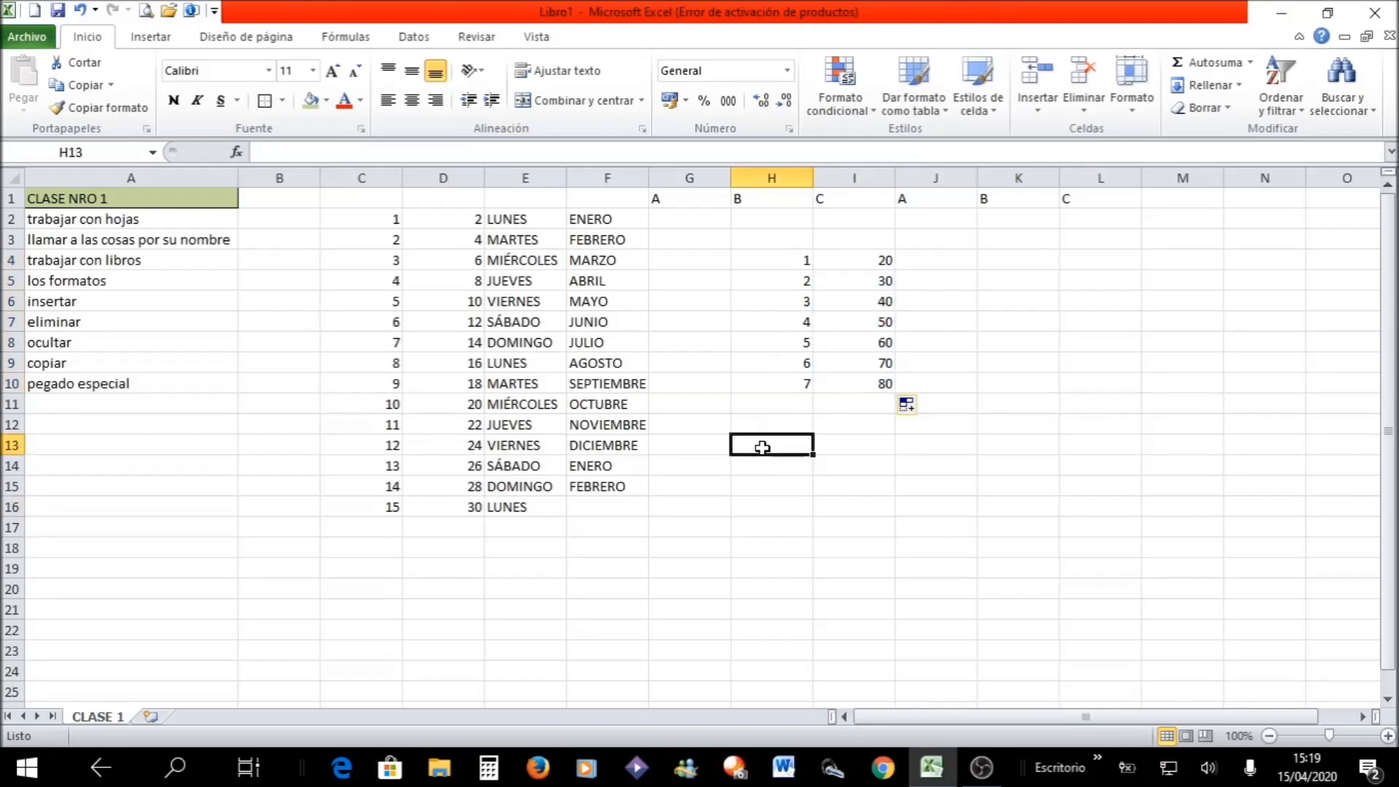
type("1")
key("Tab")
type("2")
key("Tab")
type("3")
key("Tab")
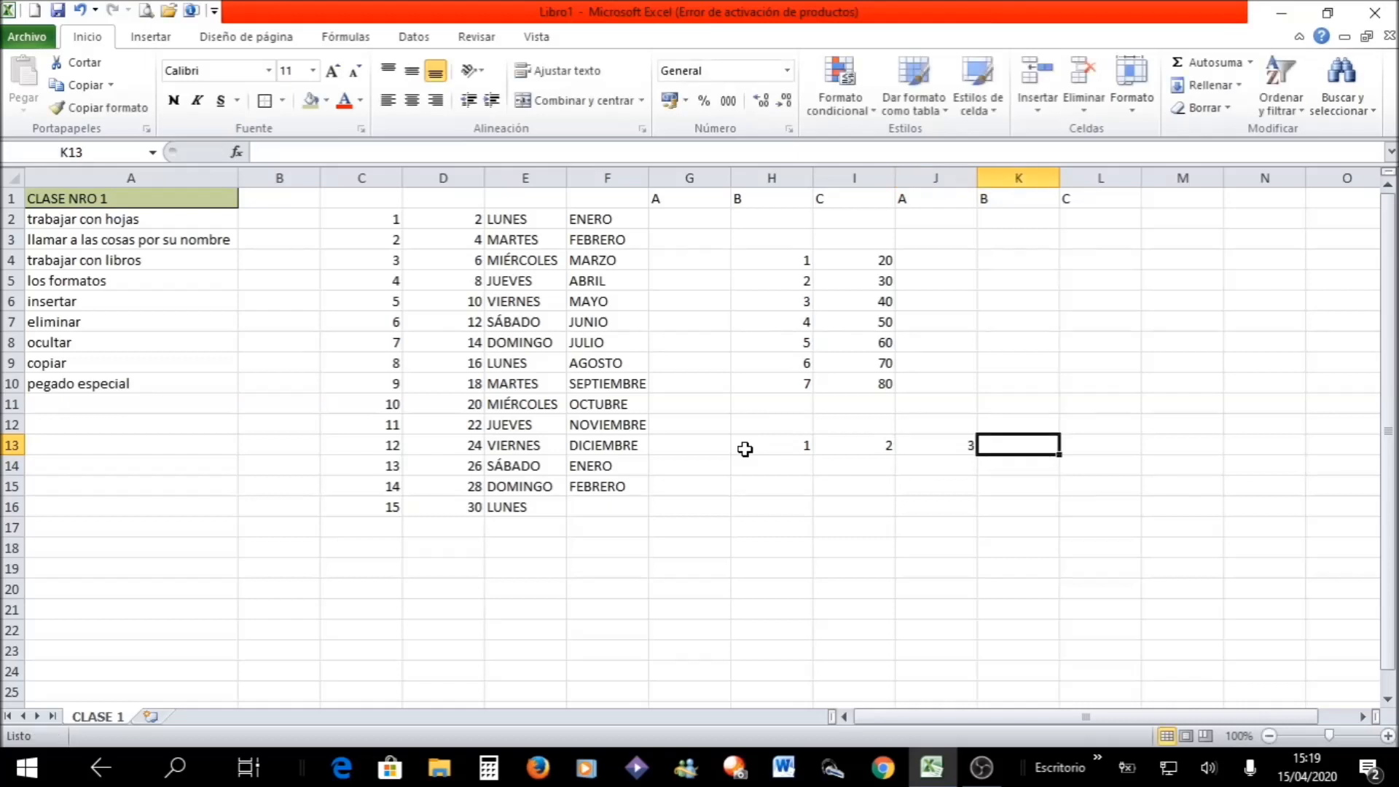
left_click_drag(744, 450, 1253, 454)
left_click(1152, 552)
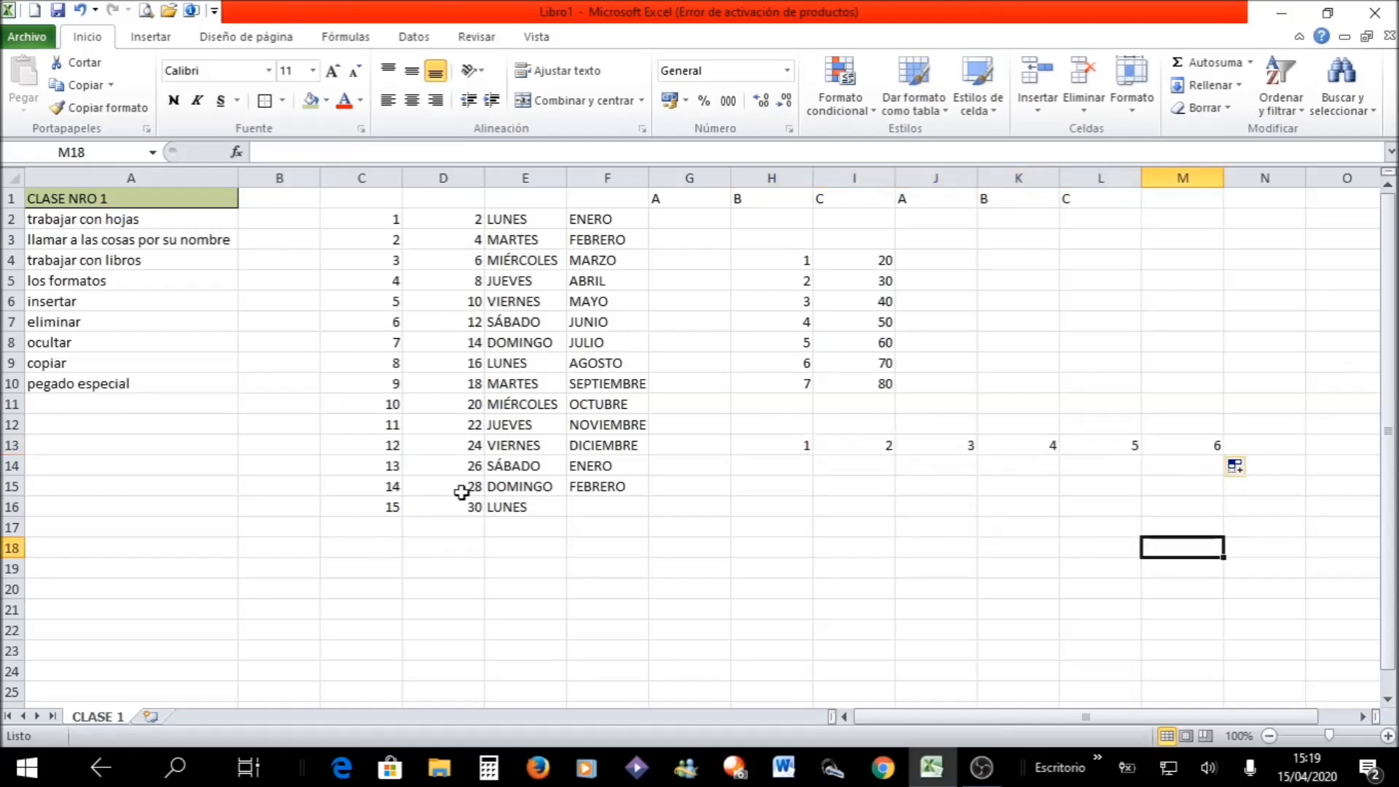
- Clear all the practice data in the range C1:N17
left_click_drag(352, 195, 1228, 518)
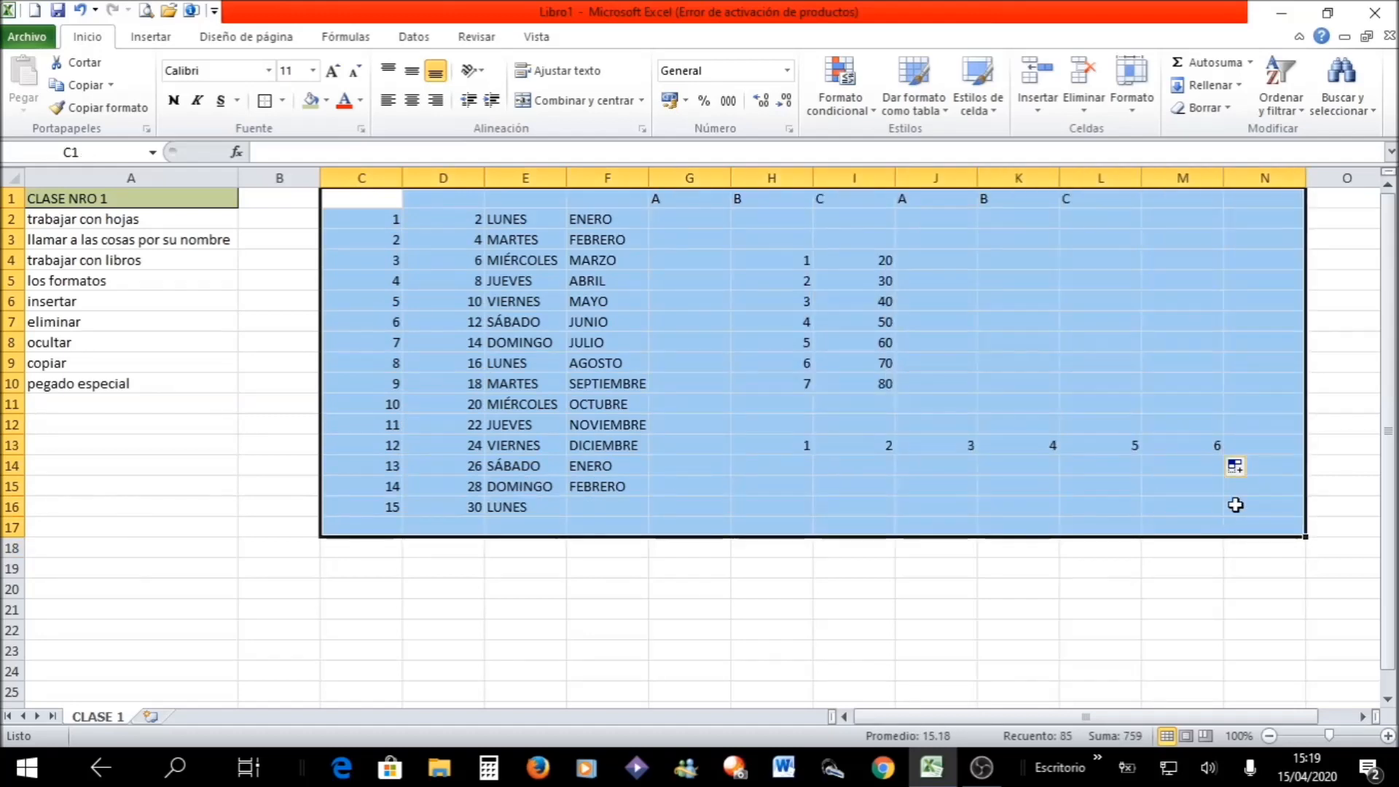
key("Delete")
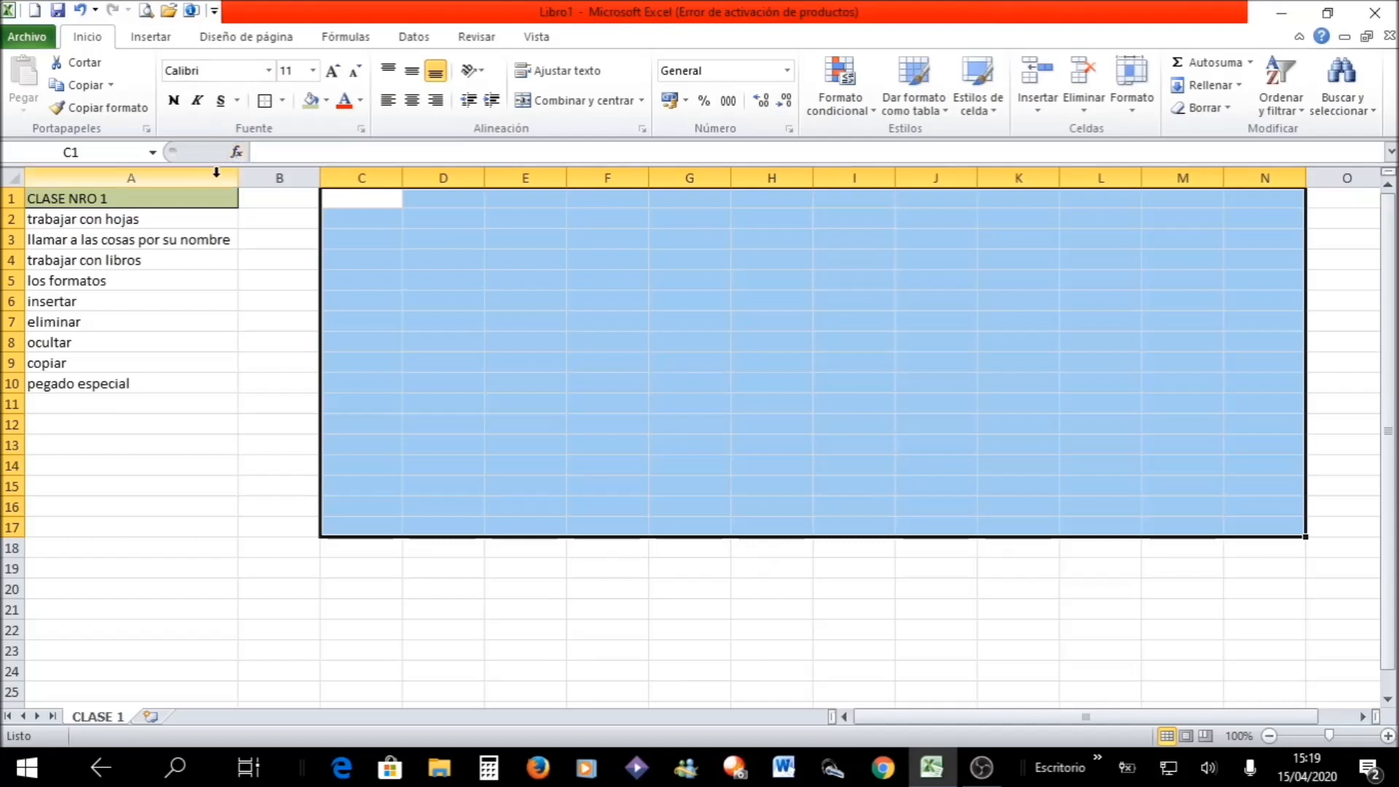
- Apply a dark olive green fill colour to the whole of column B
left_click(283, 177)
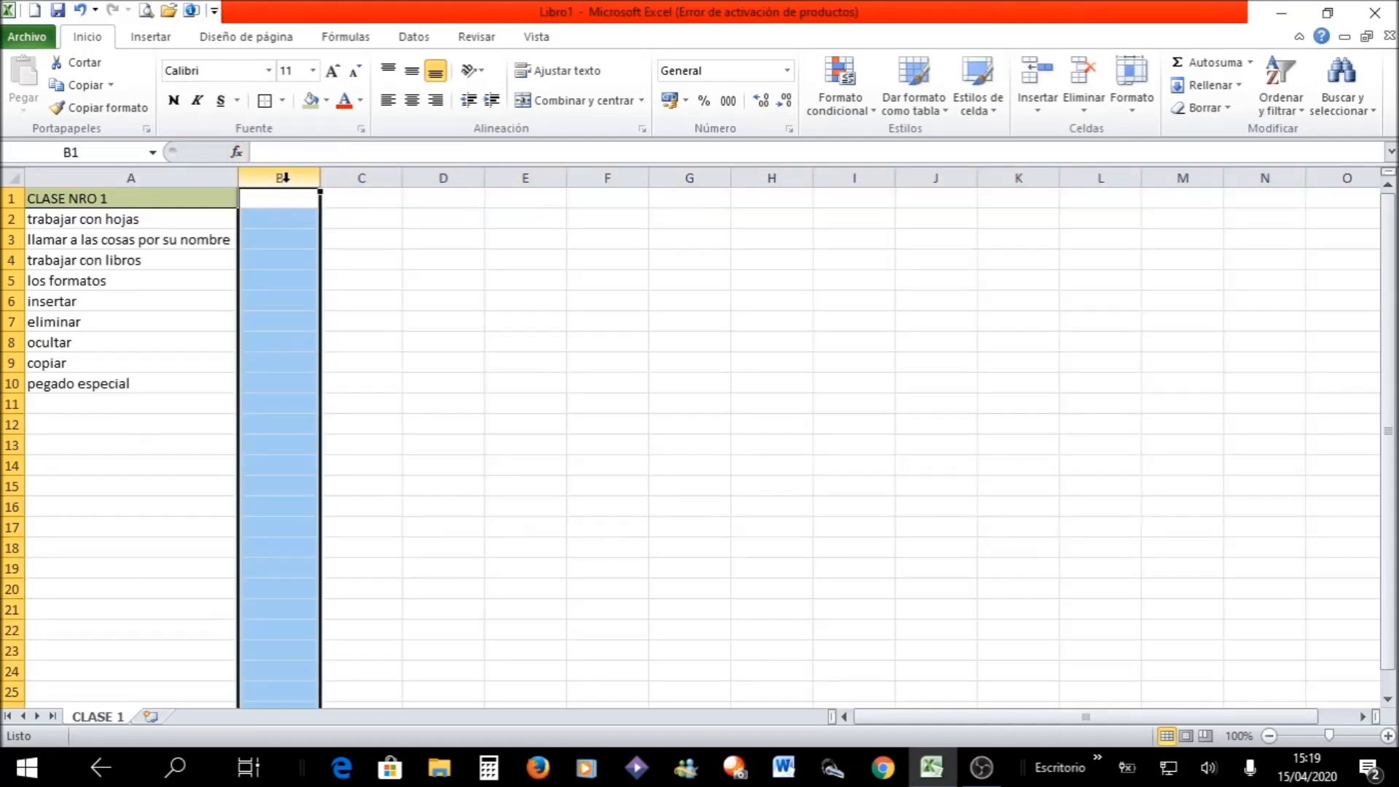
left_click(328, 104)
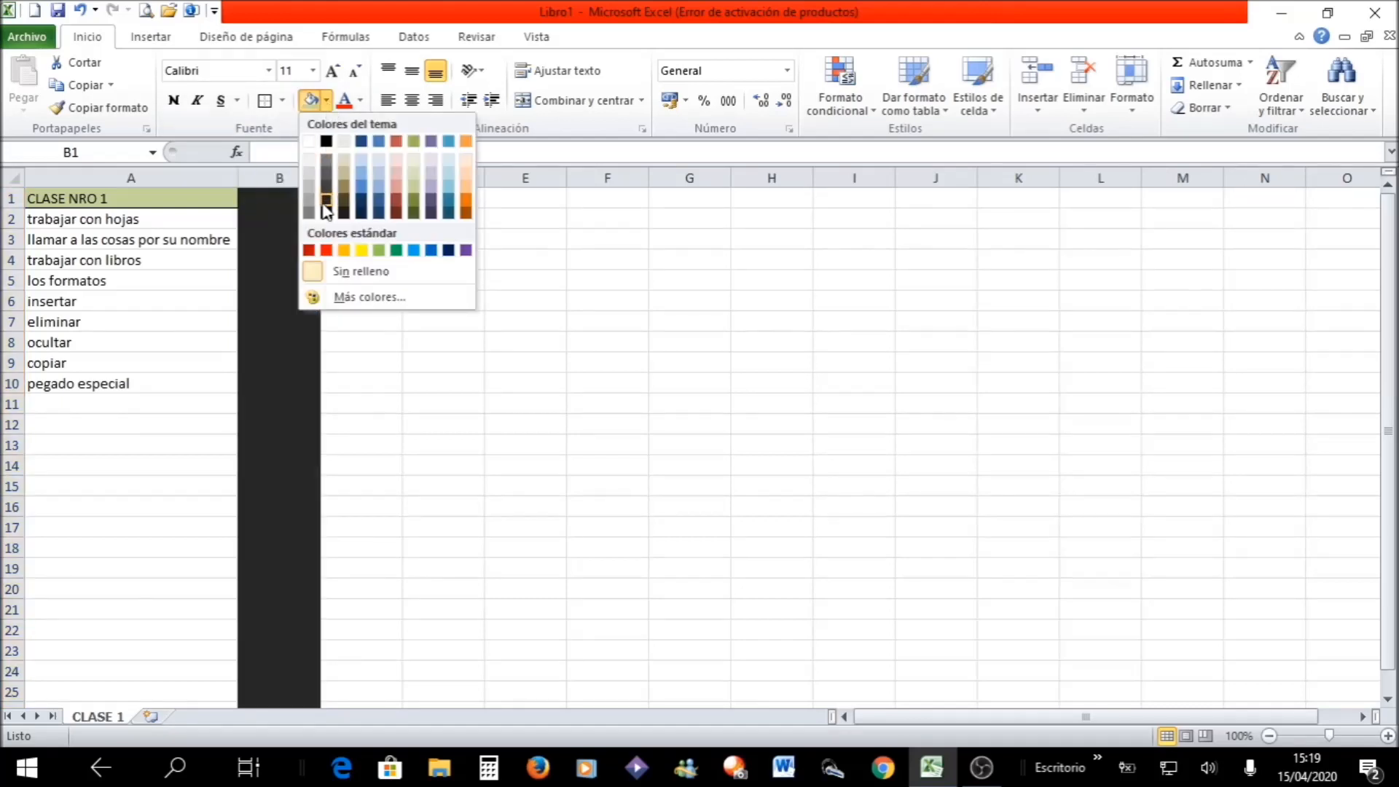
left_click(411, 210)
left_click(365, 272)
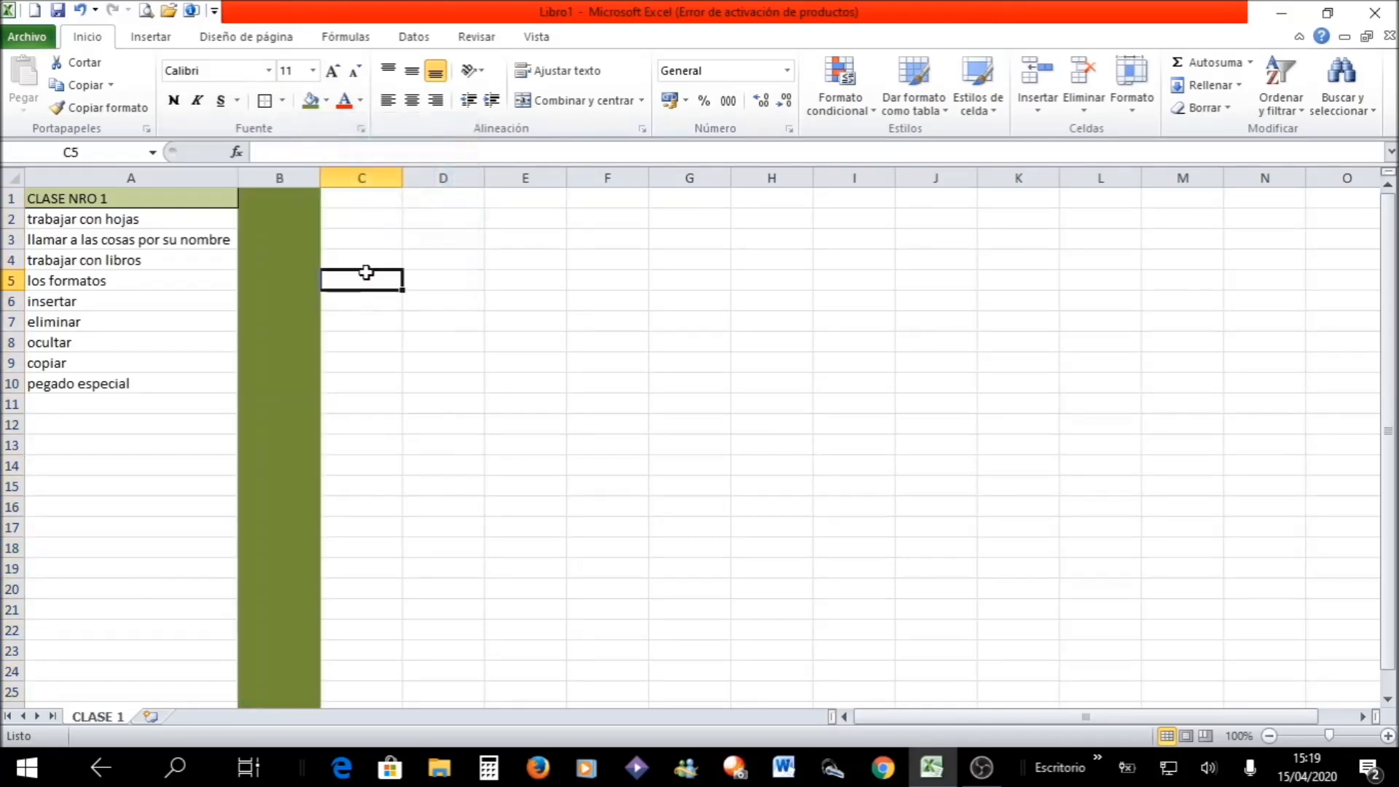
- Apply a light purple fill colour to the whole of row 8
left_click(10, 342)
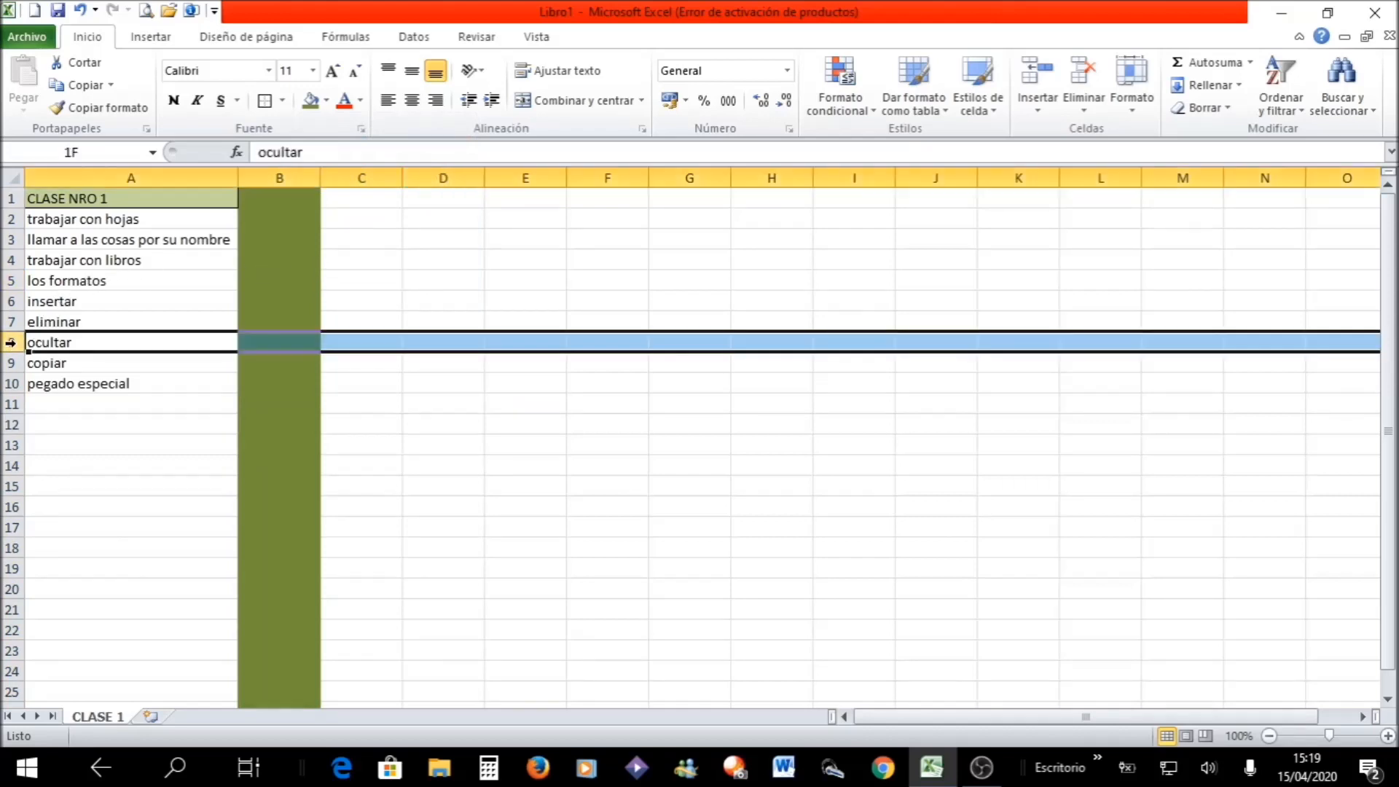
left_click(327, 101)
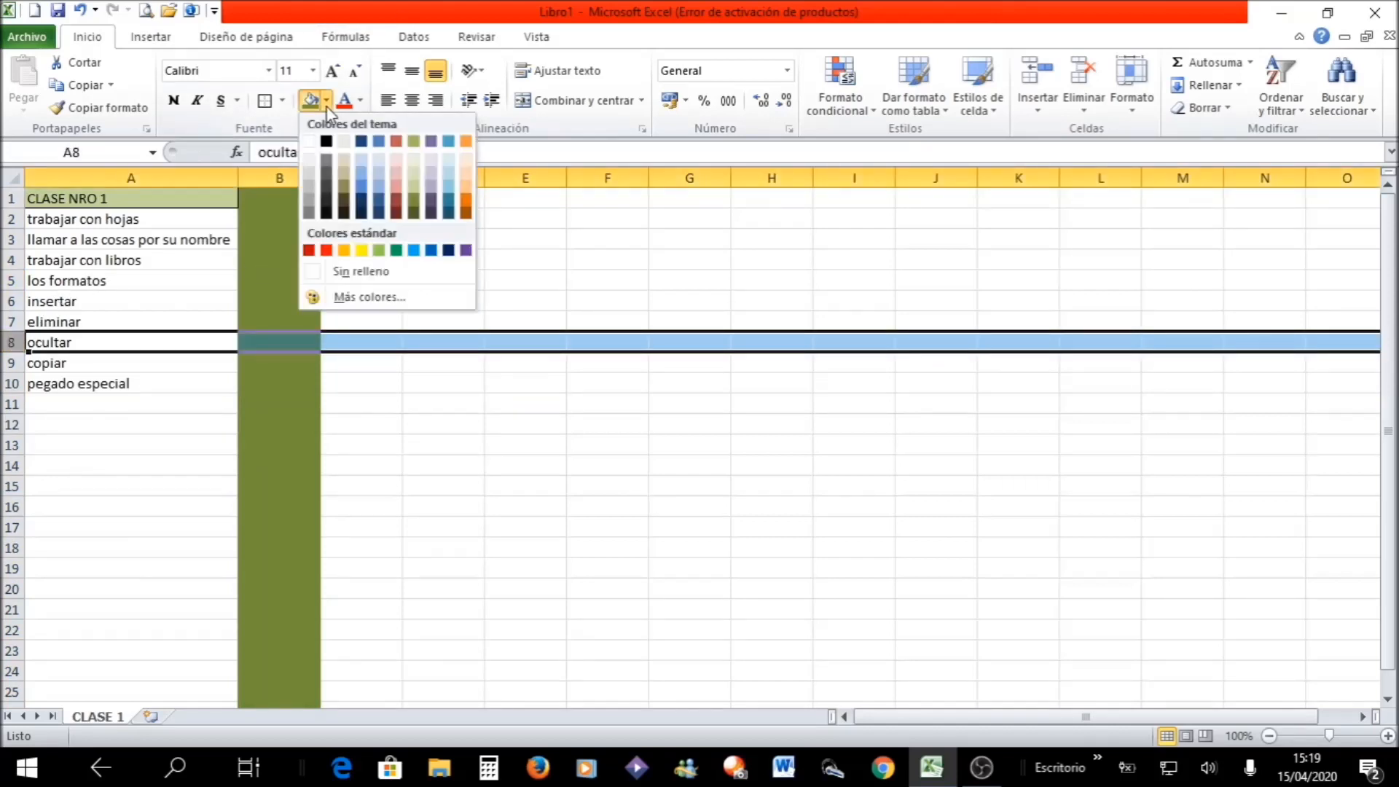
left_click(433, 167)
left_click(358, 359)
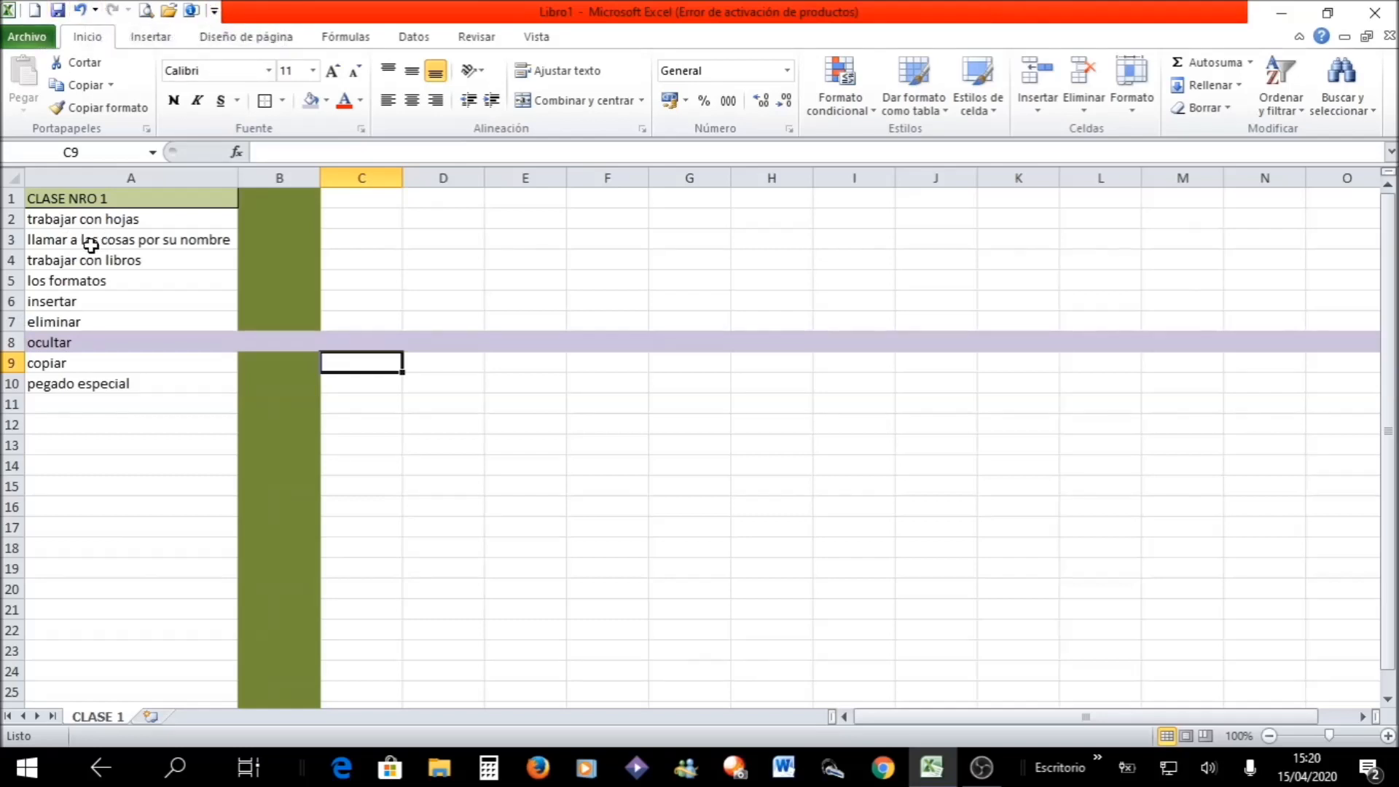
- Undo the fills on row 8 and column B, keeping the practice range C1:N17 cleared
left_click(82, 11)
left_click(81, 11)
left_click(81, 11)
left_click(81, 11)
left_click(81, 11)
left_click(113, 10)
left_click(113, 10)
left_click(113, 10)
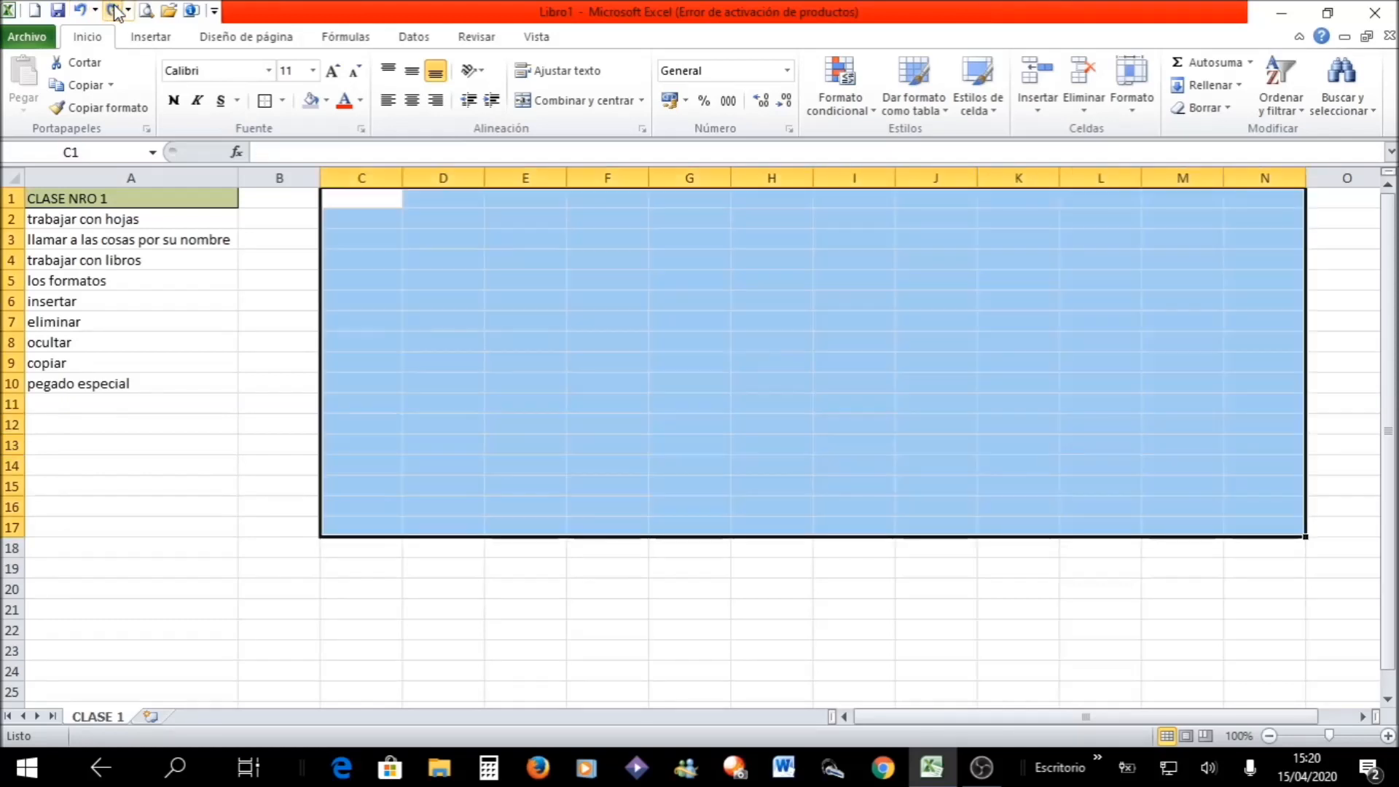
left_click(285, 419)
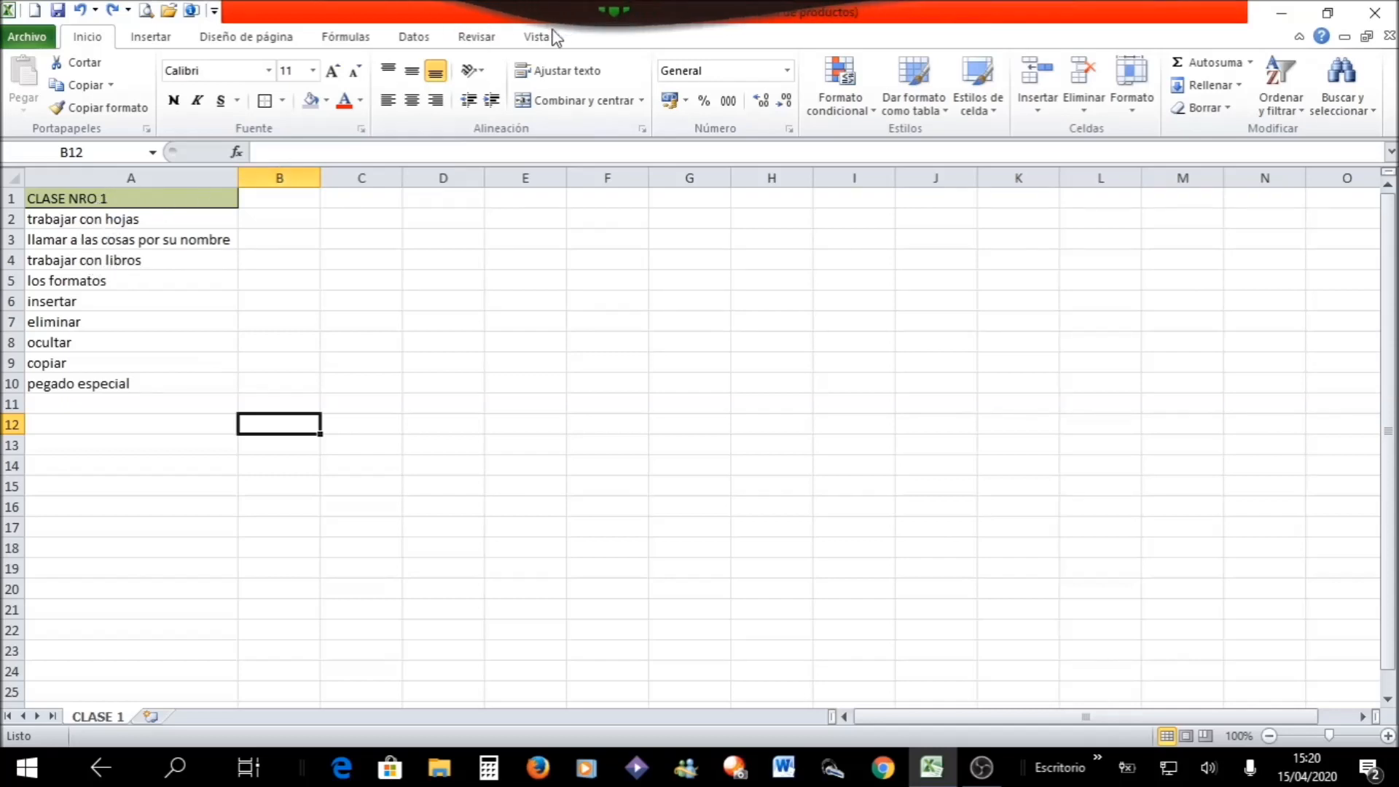
- Save the workbook to the desktop (Escritorio) as an Excel workbook named CLASE 1
left_click(30, 38)
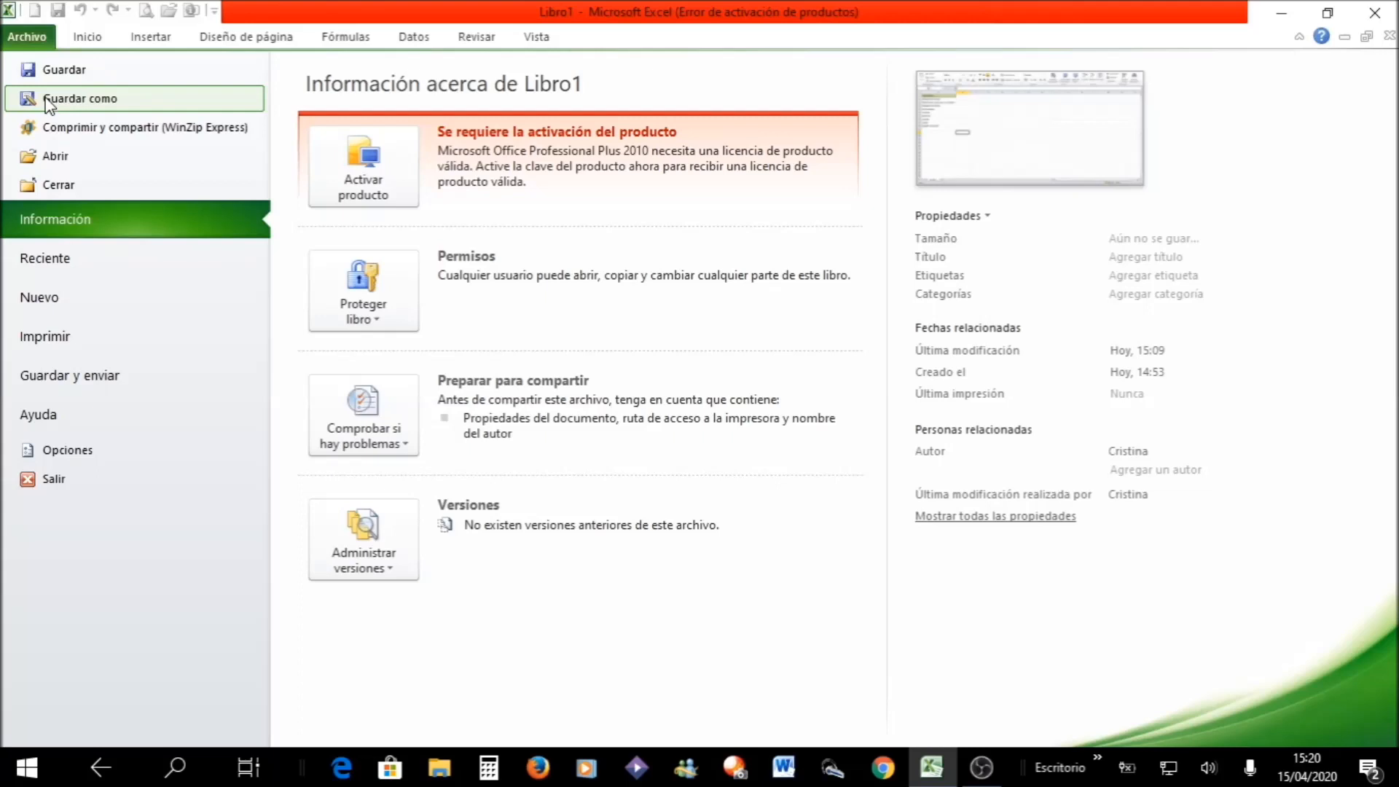
key("Escape")
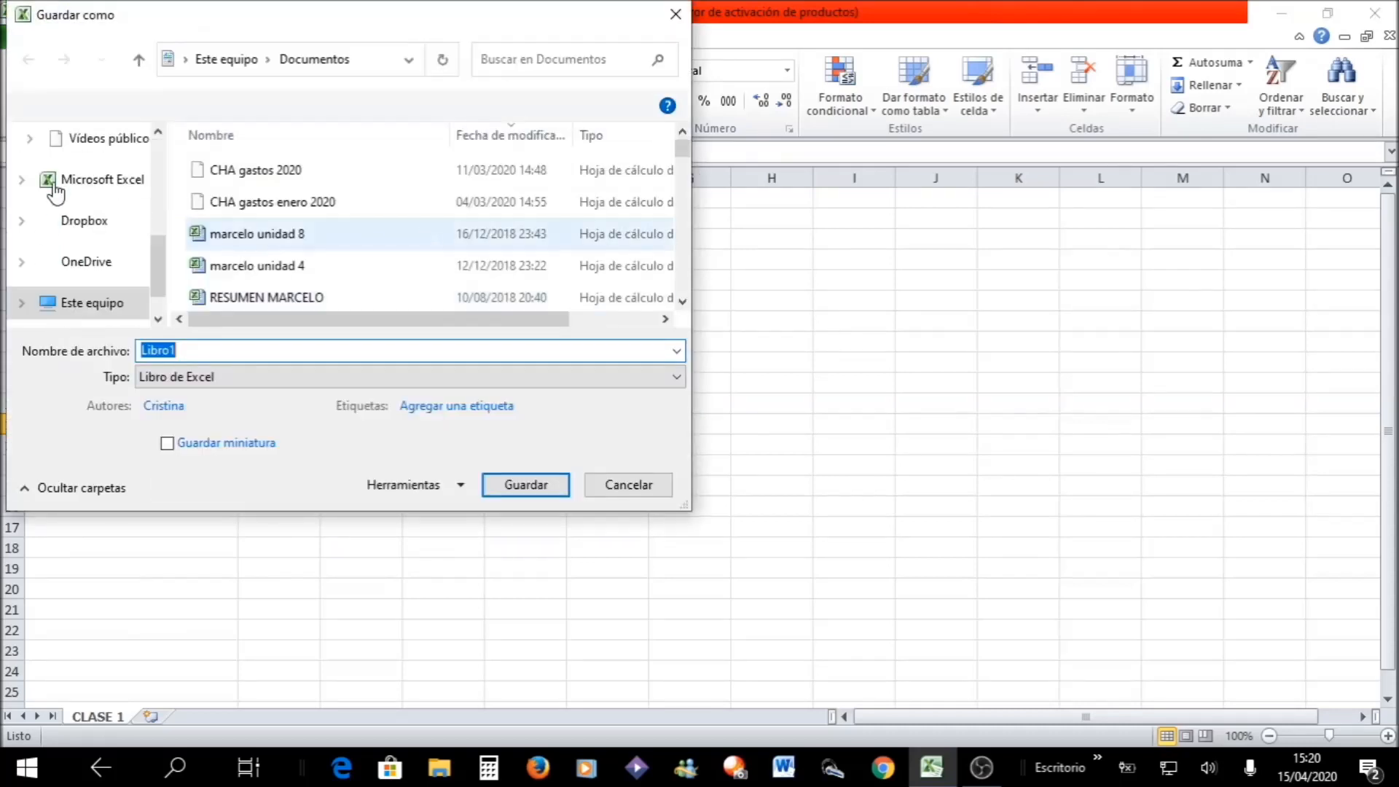
left_click_drag(167, 256, 162, 159)
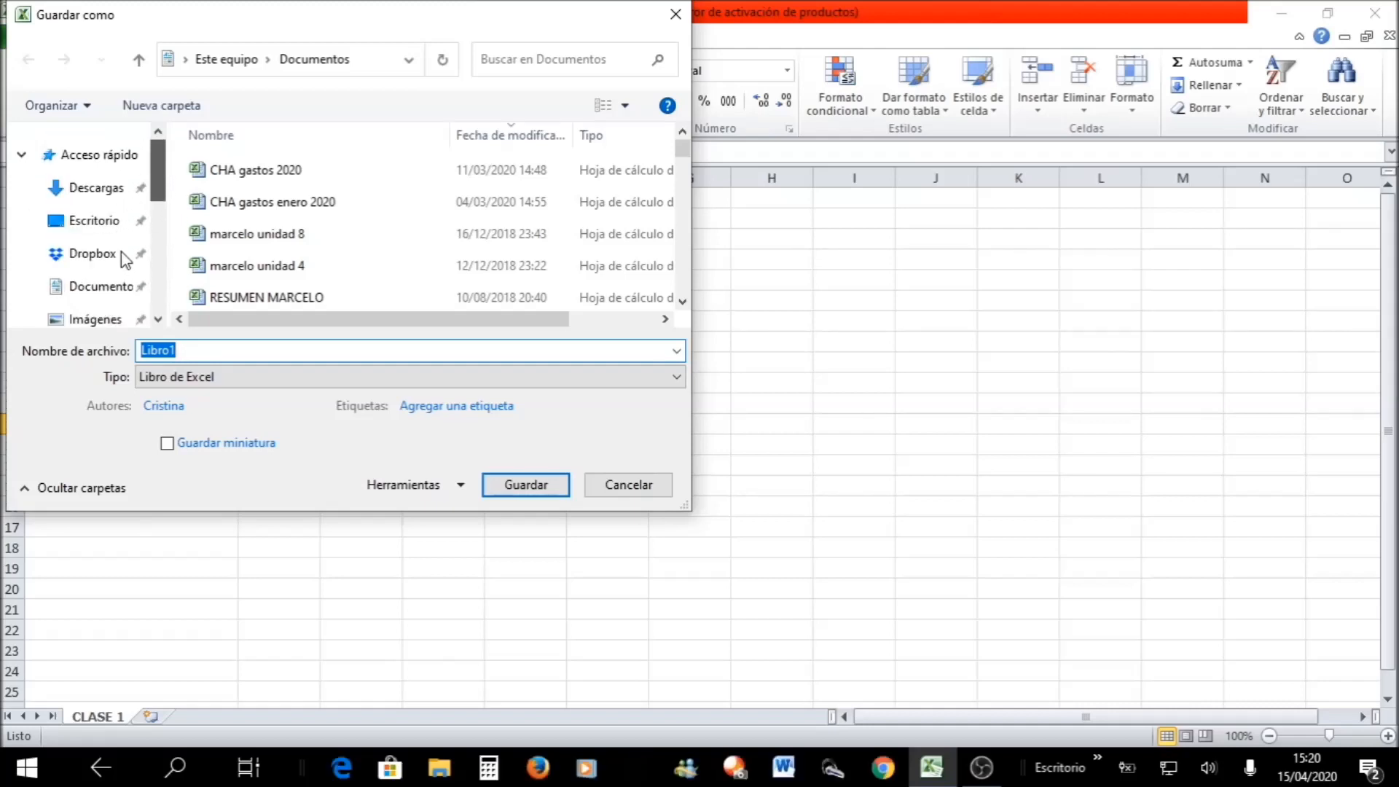
left_click(95, 222)
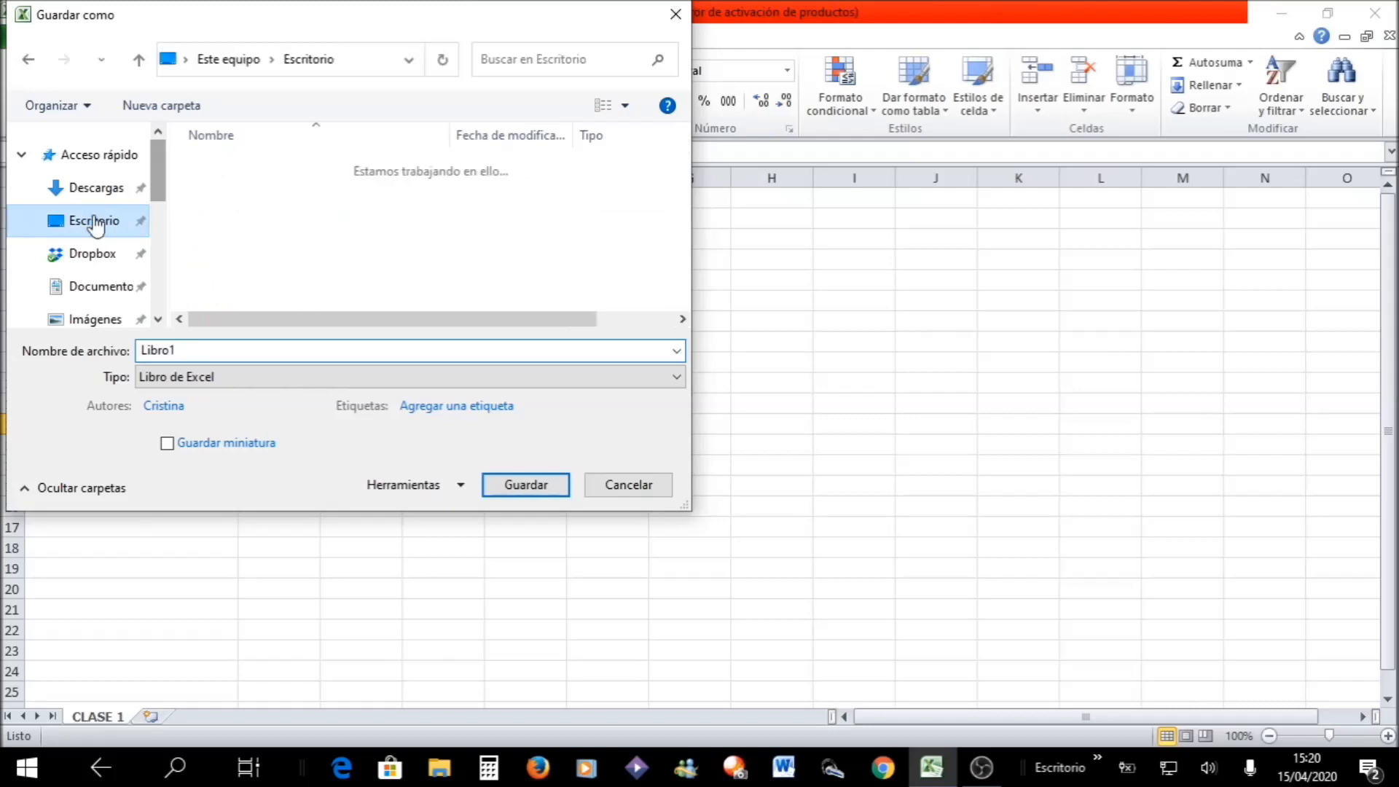
left_click(215, 348)
type("CLASE")
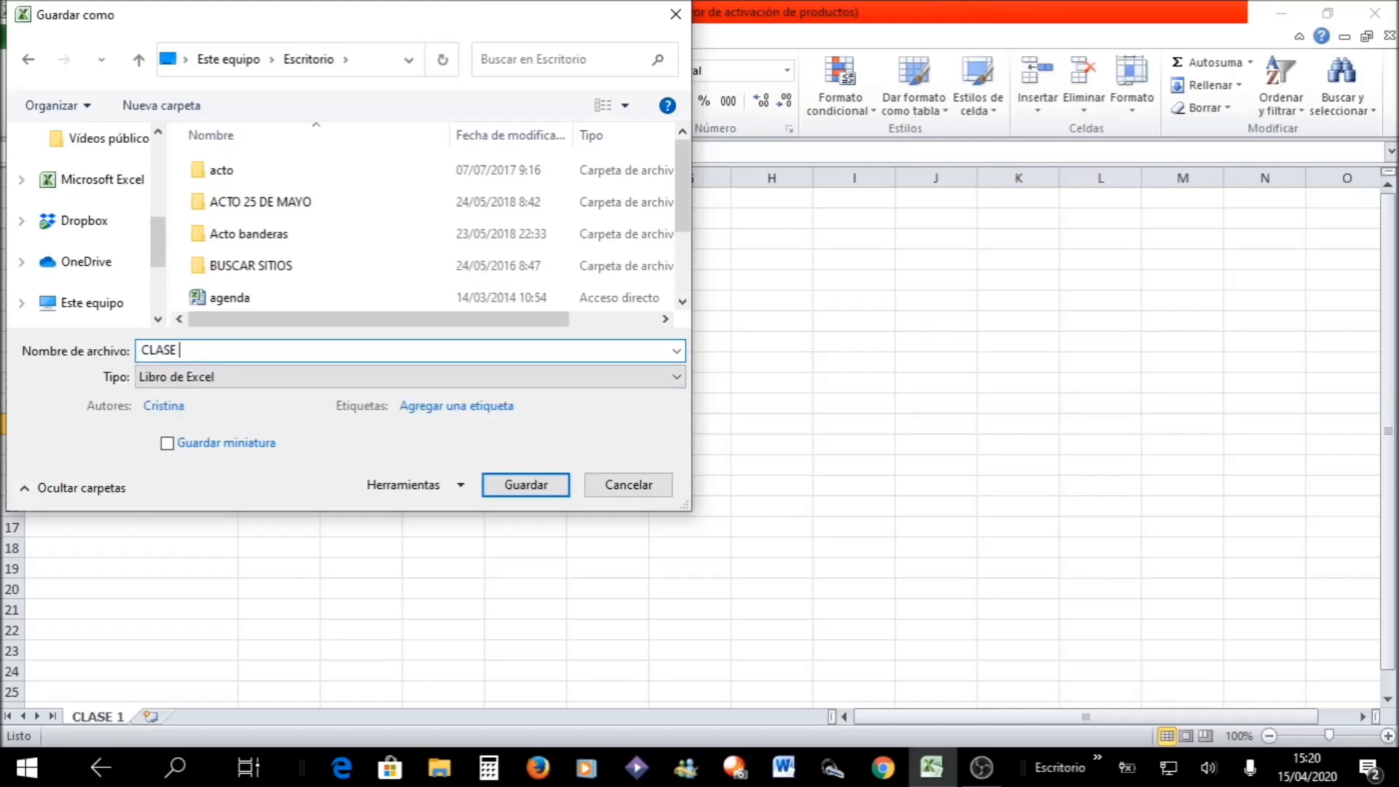
type(" 1")
key("Return")
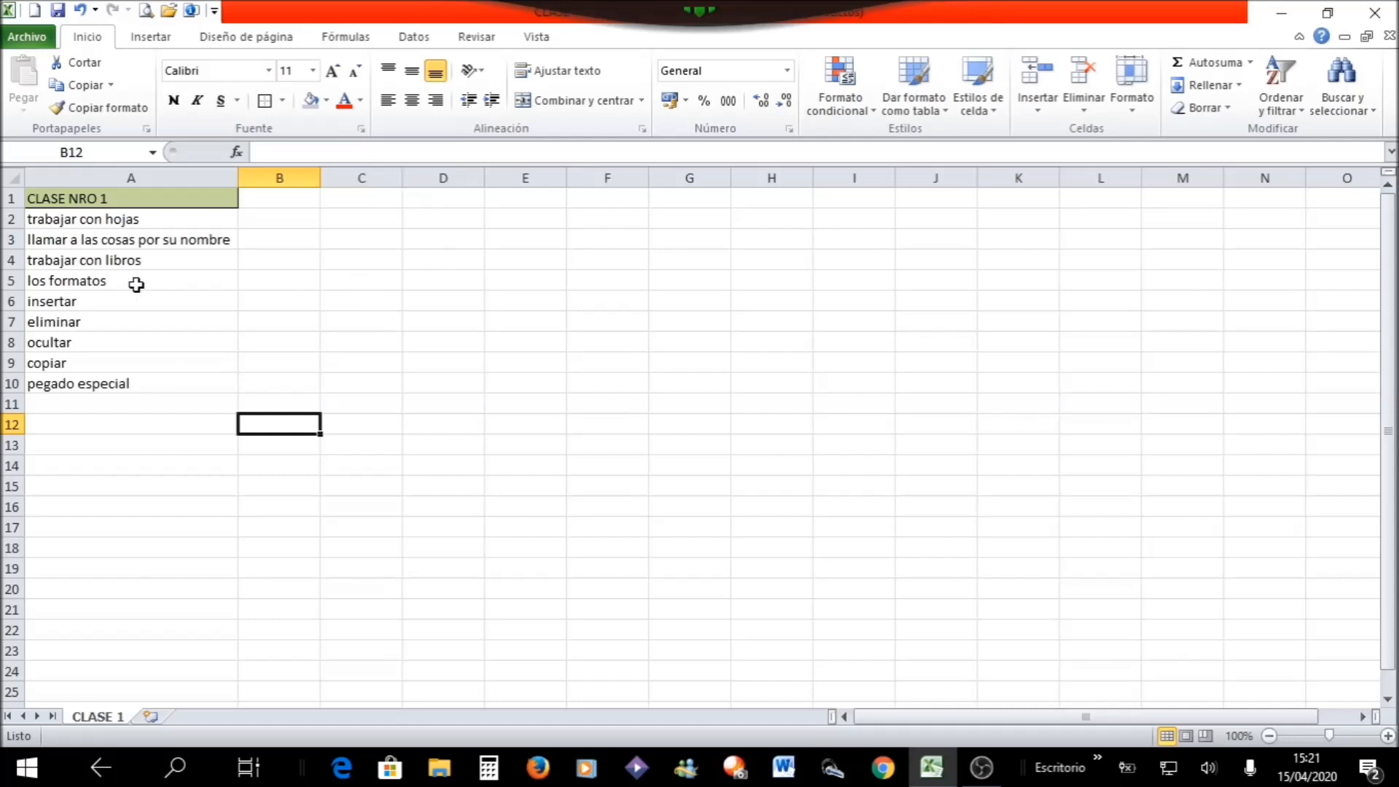
- View the file information of the saved workbook and return to the sheet
left_click(29, 38)
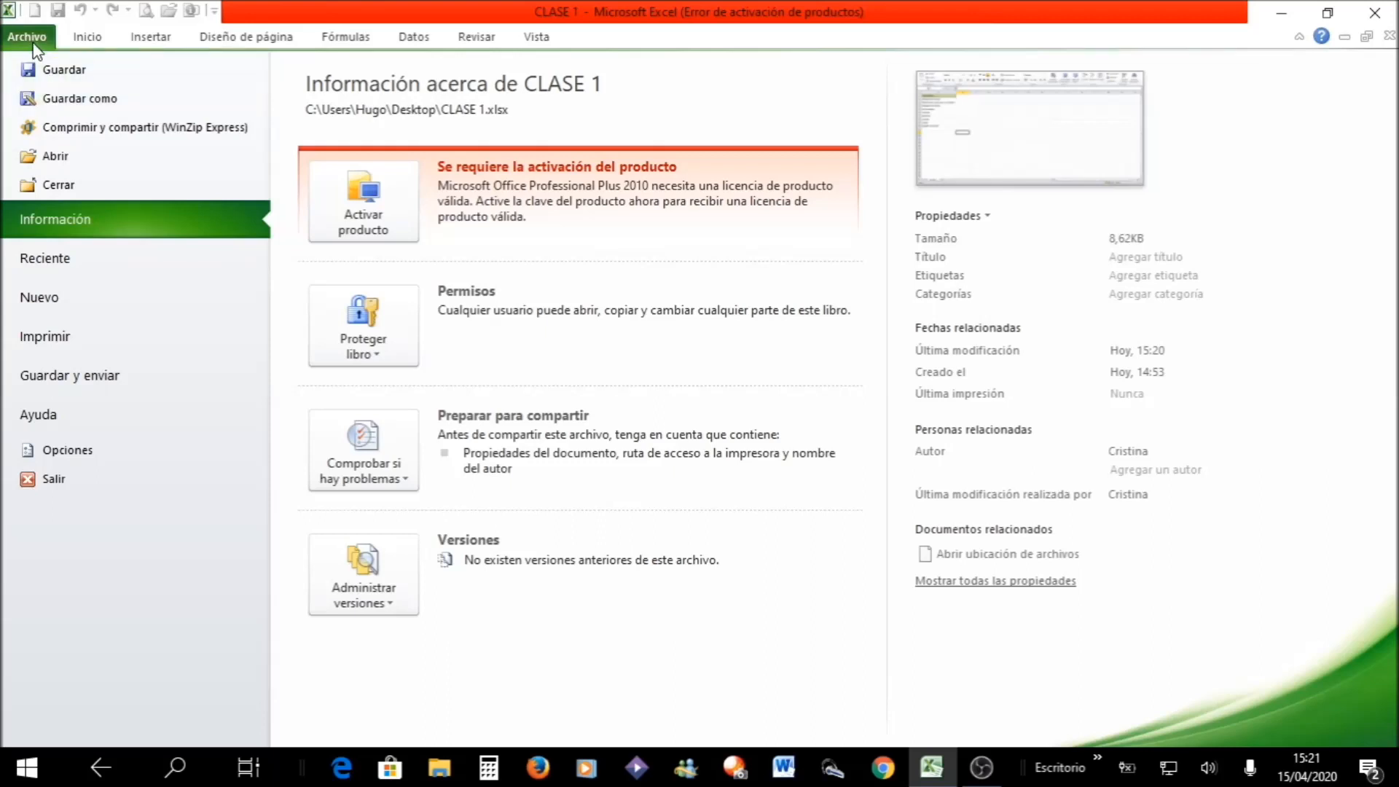
key("Escape")
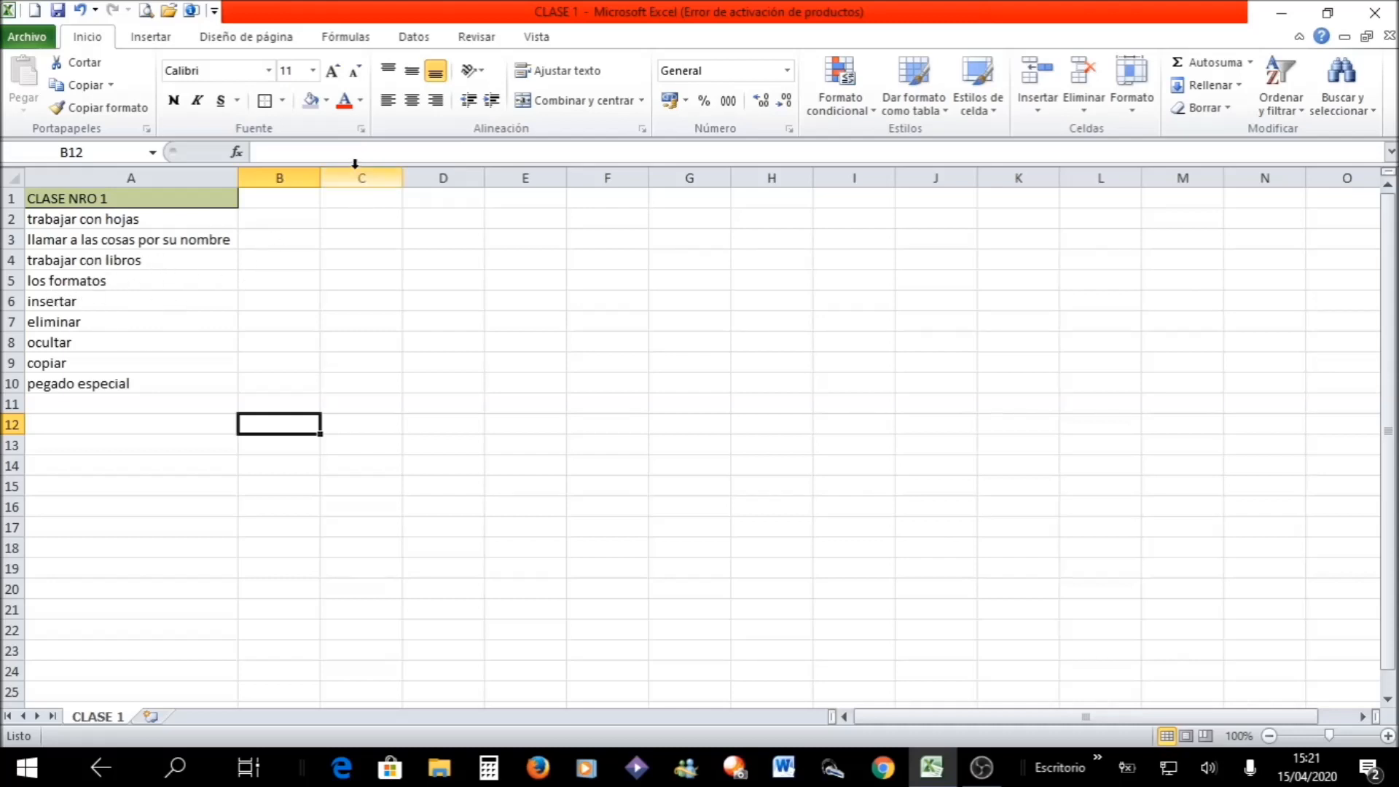
- Insert a blank column before column A
left_click(152, 176)
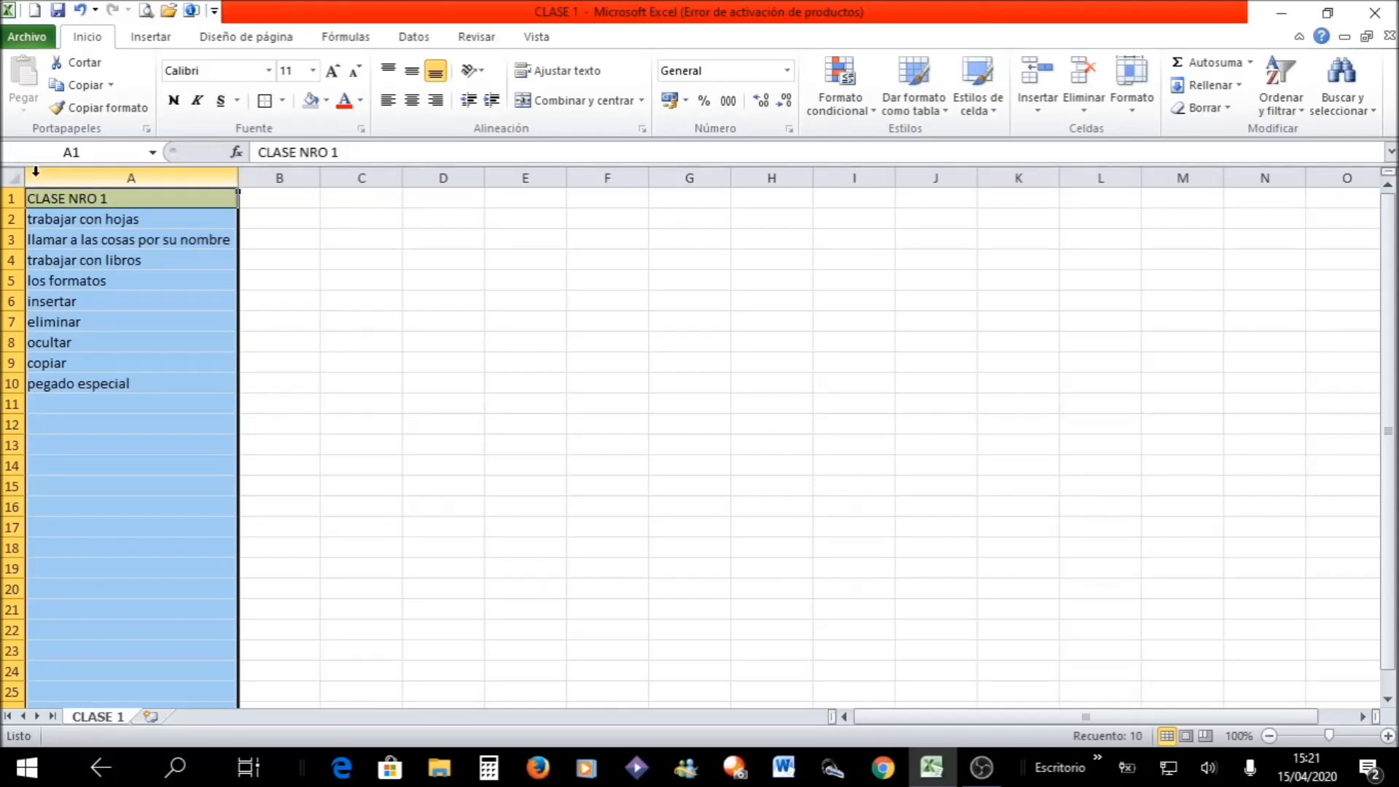
left_click(389, 339)
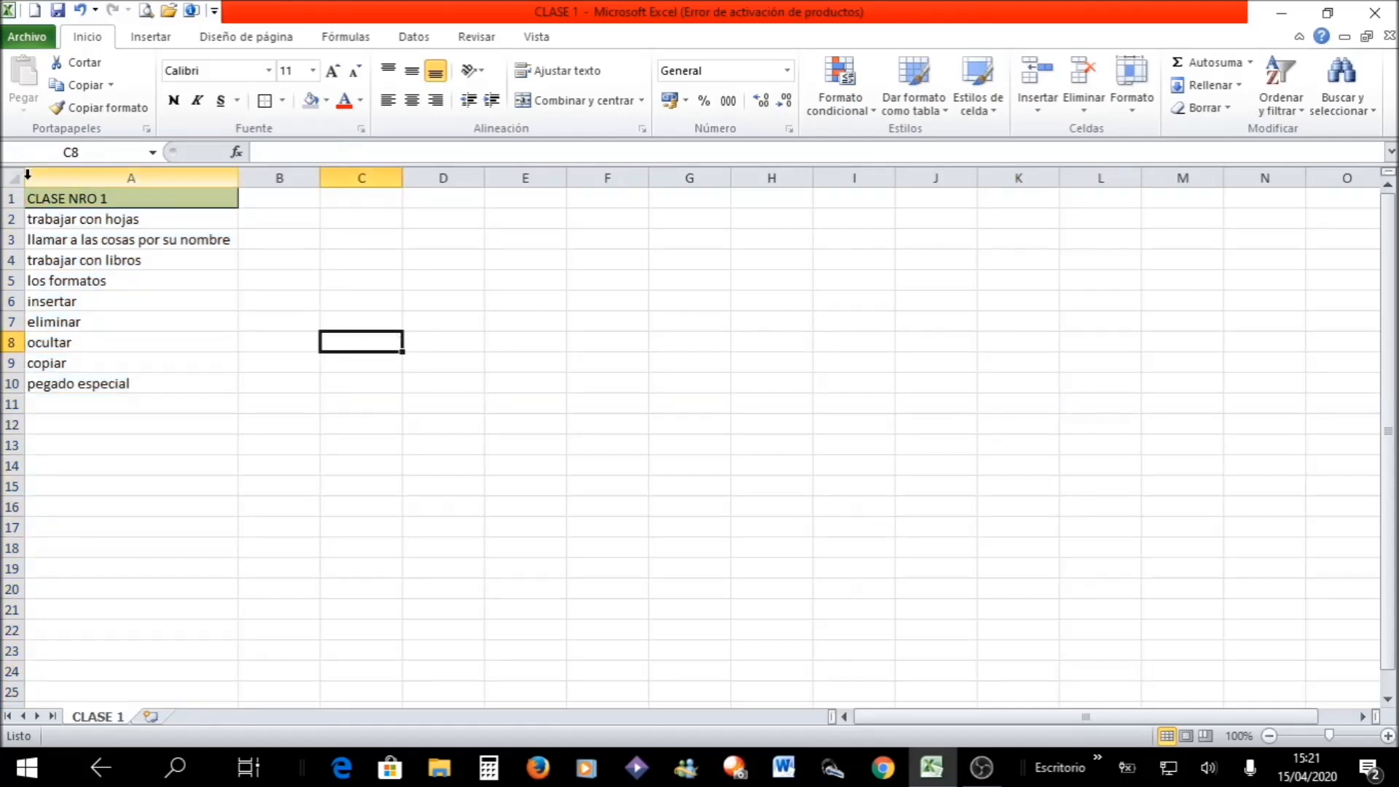
left_click(111, 173)
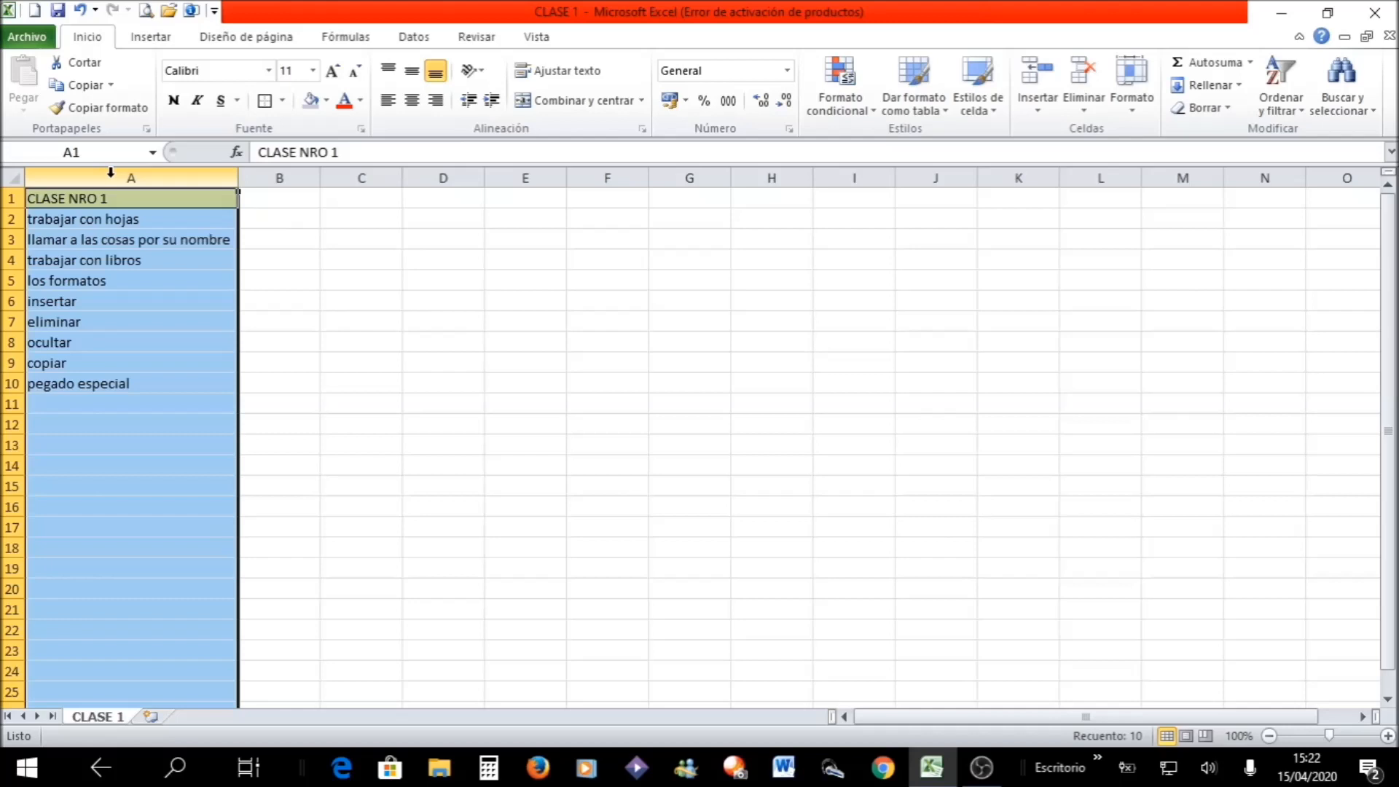
right_click(112, 177)
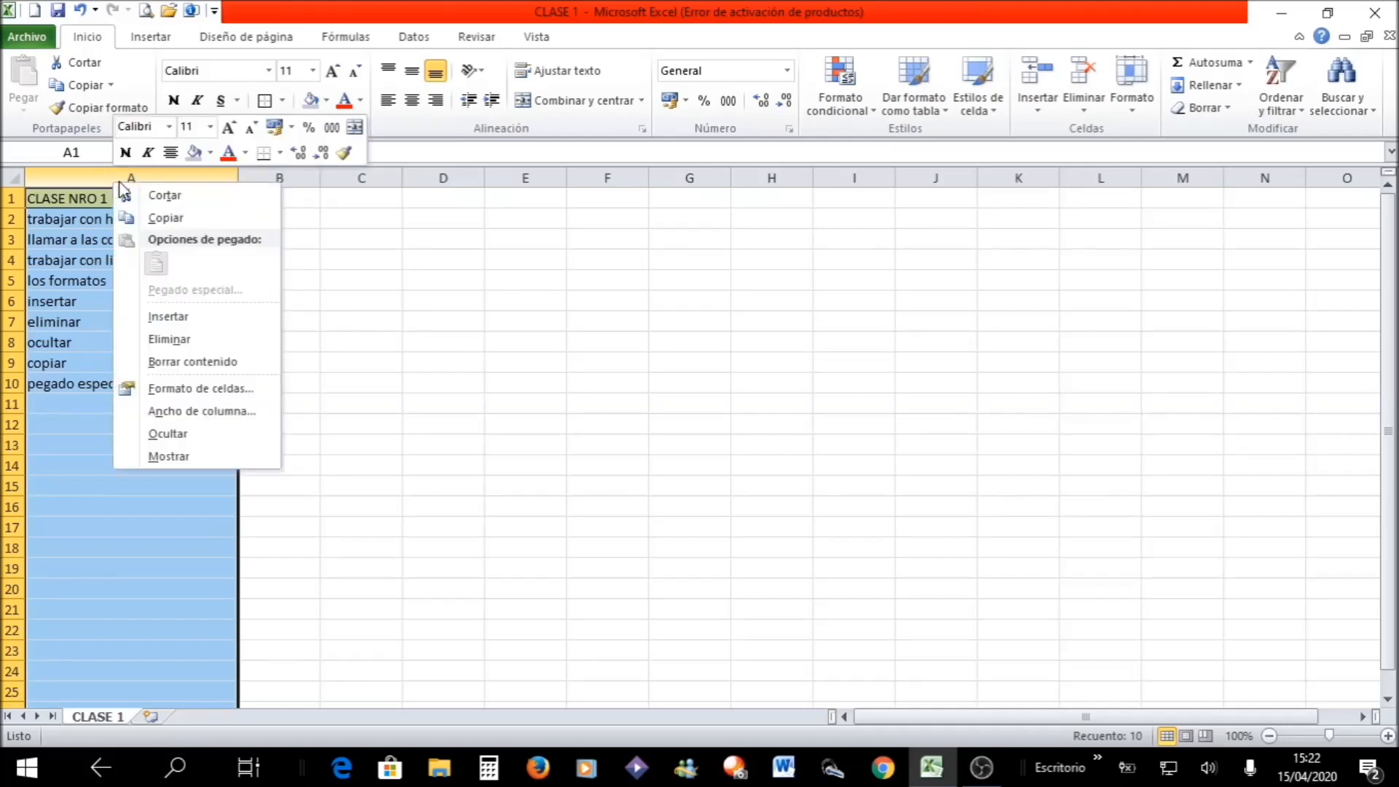
left_click(167, 316)
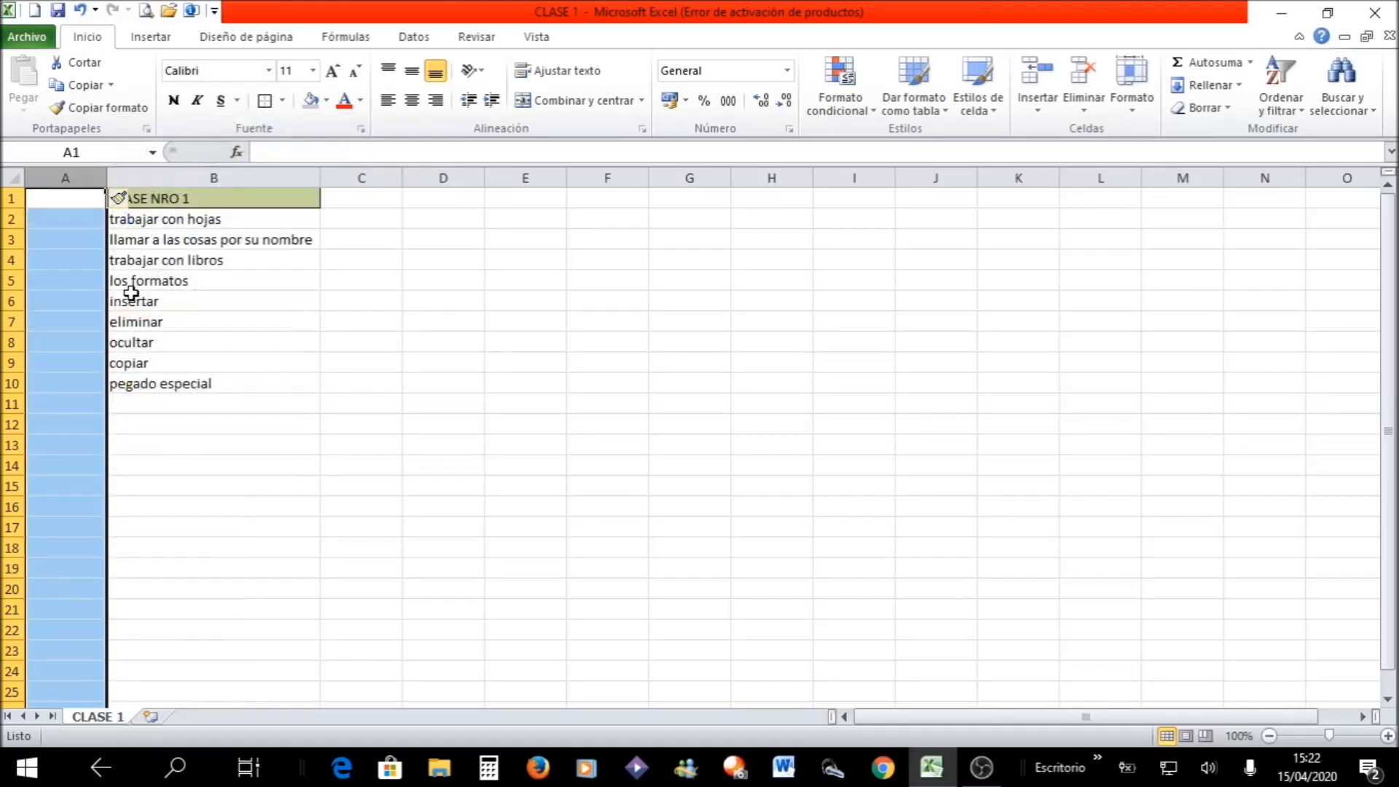
- Insert a blank cell at B2, shifting the existing cells down
left_click(170, 218)
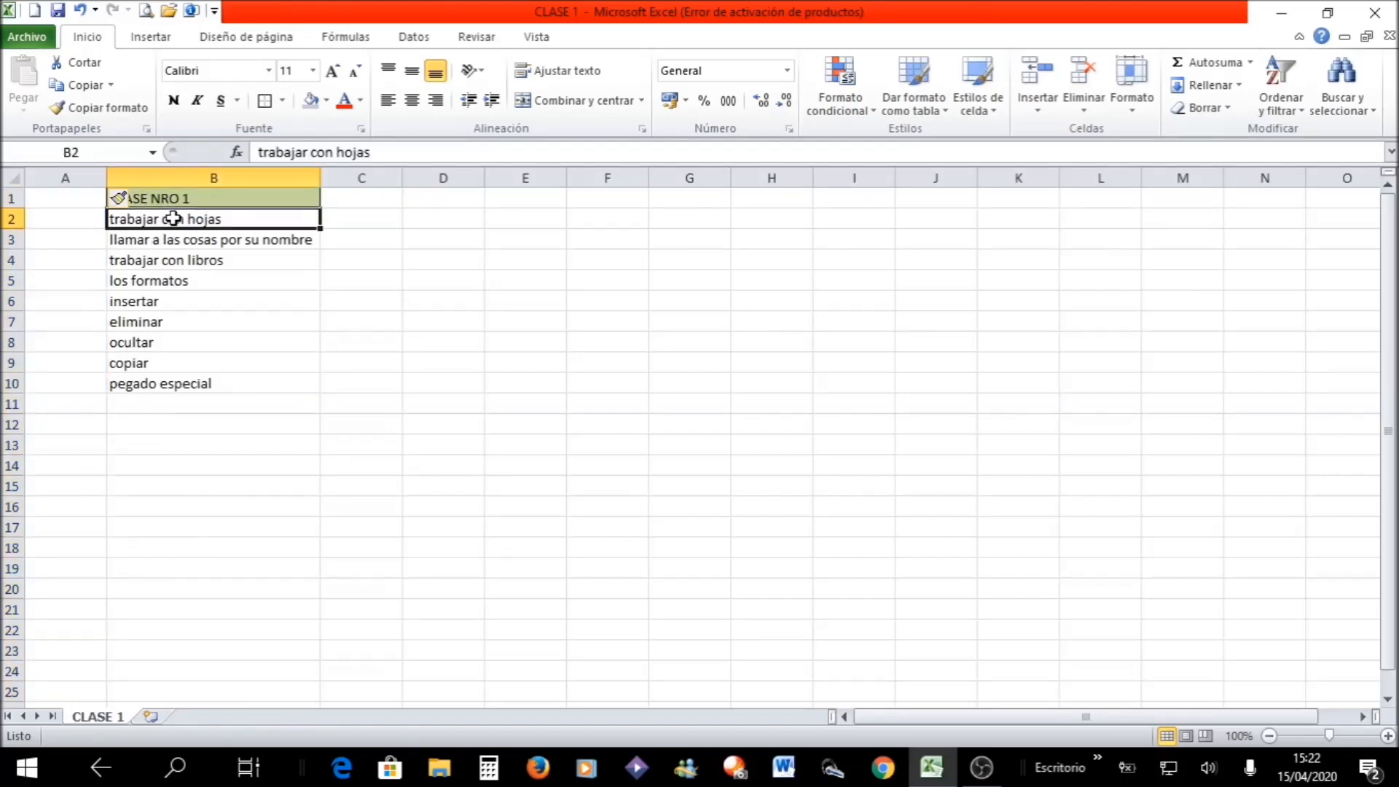
right_click(172, 219)
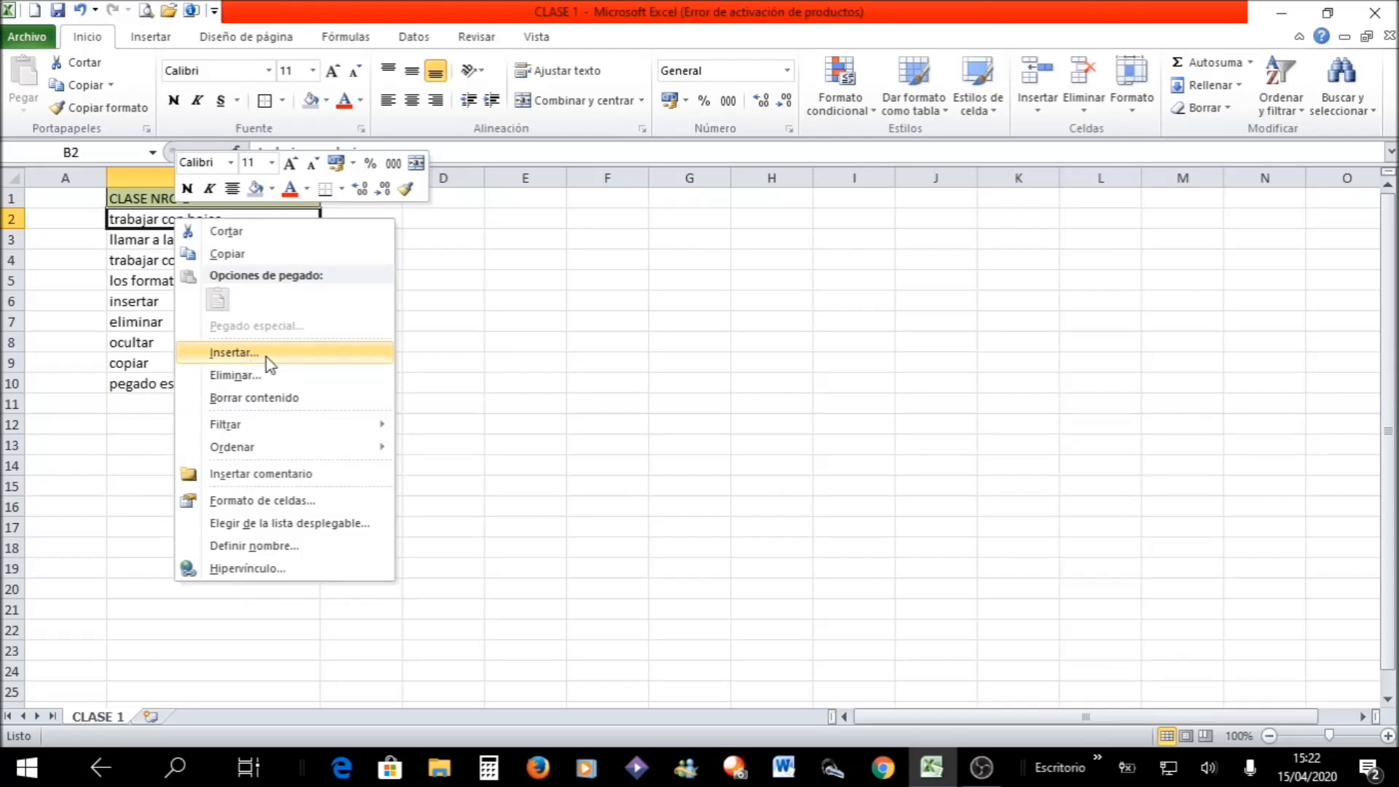
left_click(220, 352)
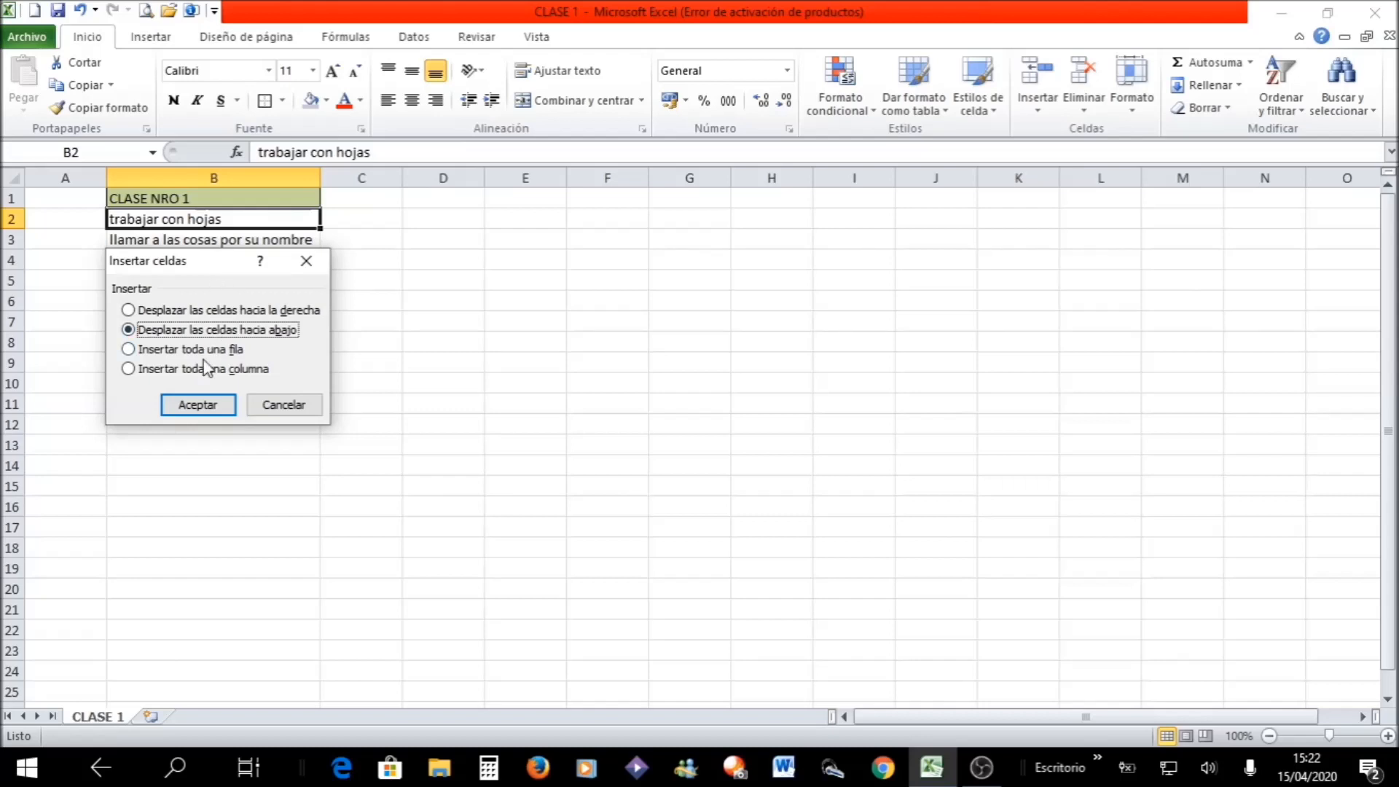
left_click(193, 408)
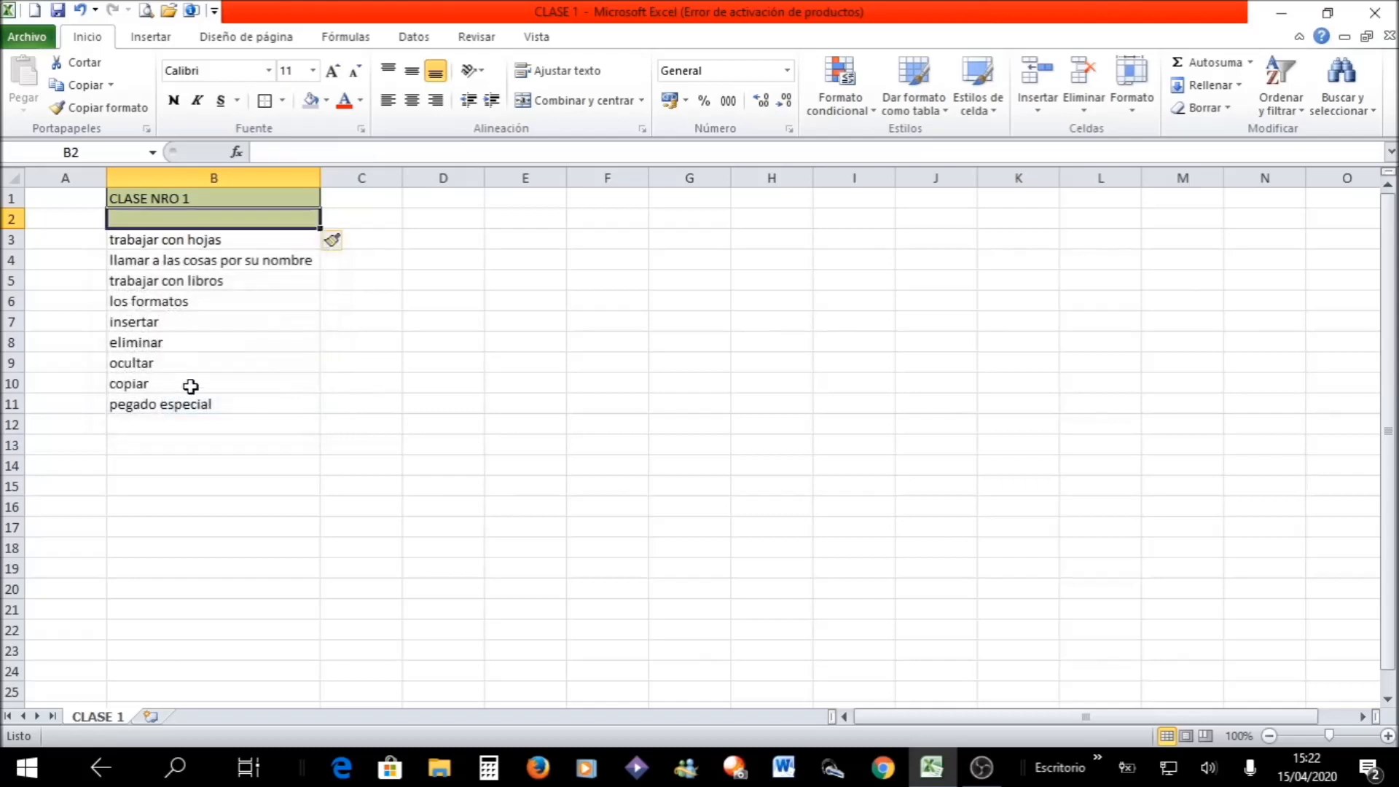
left_click(220, 317)
left_click(191, 217)
- Undo the cell insertion at B2 and the insertion of the blank column A
left_click(77, 11)
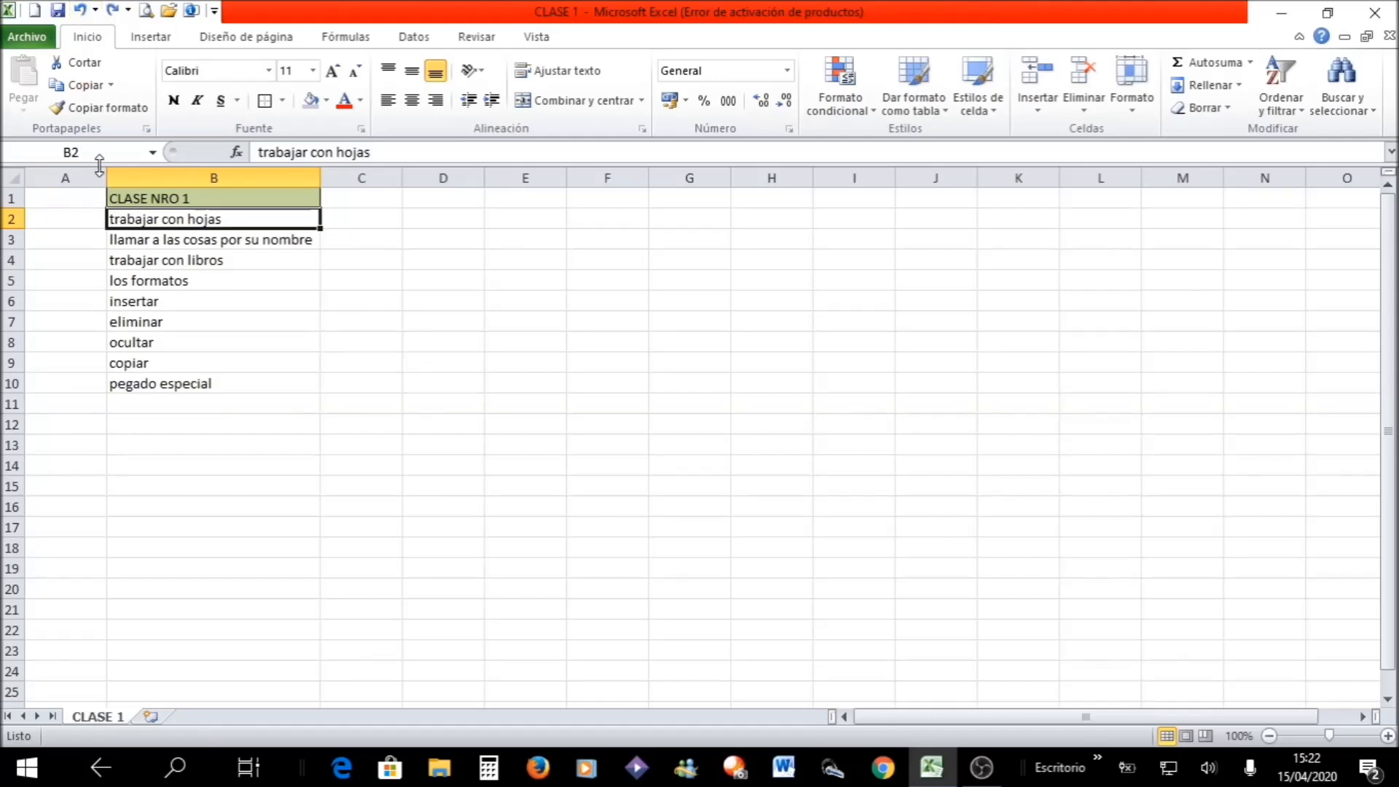
left_click(78, 11)
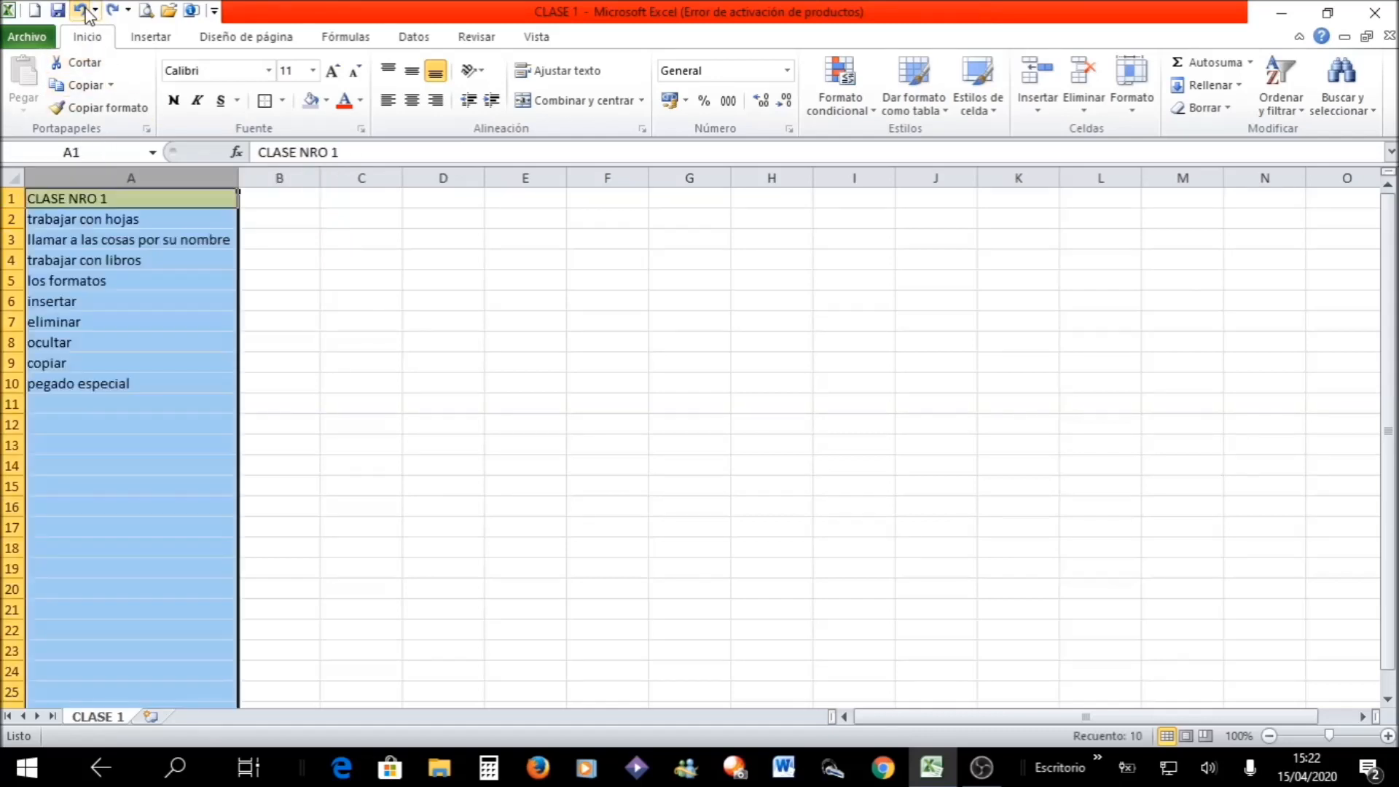
left_click(430, 295)
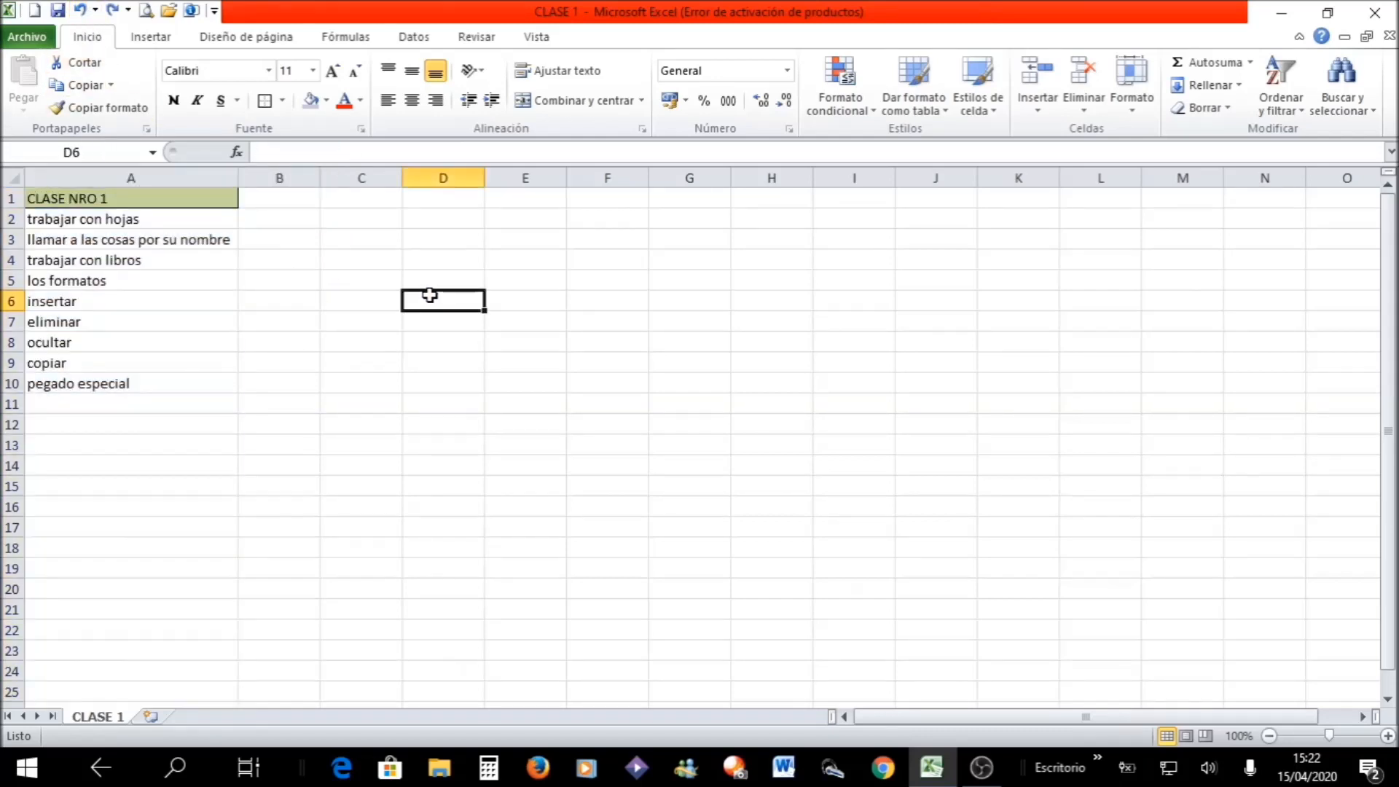
- Insert a blank row above the CLASE NRO 1 heading and undo that insertion
left_click(12, 199)
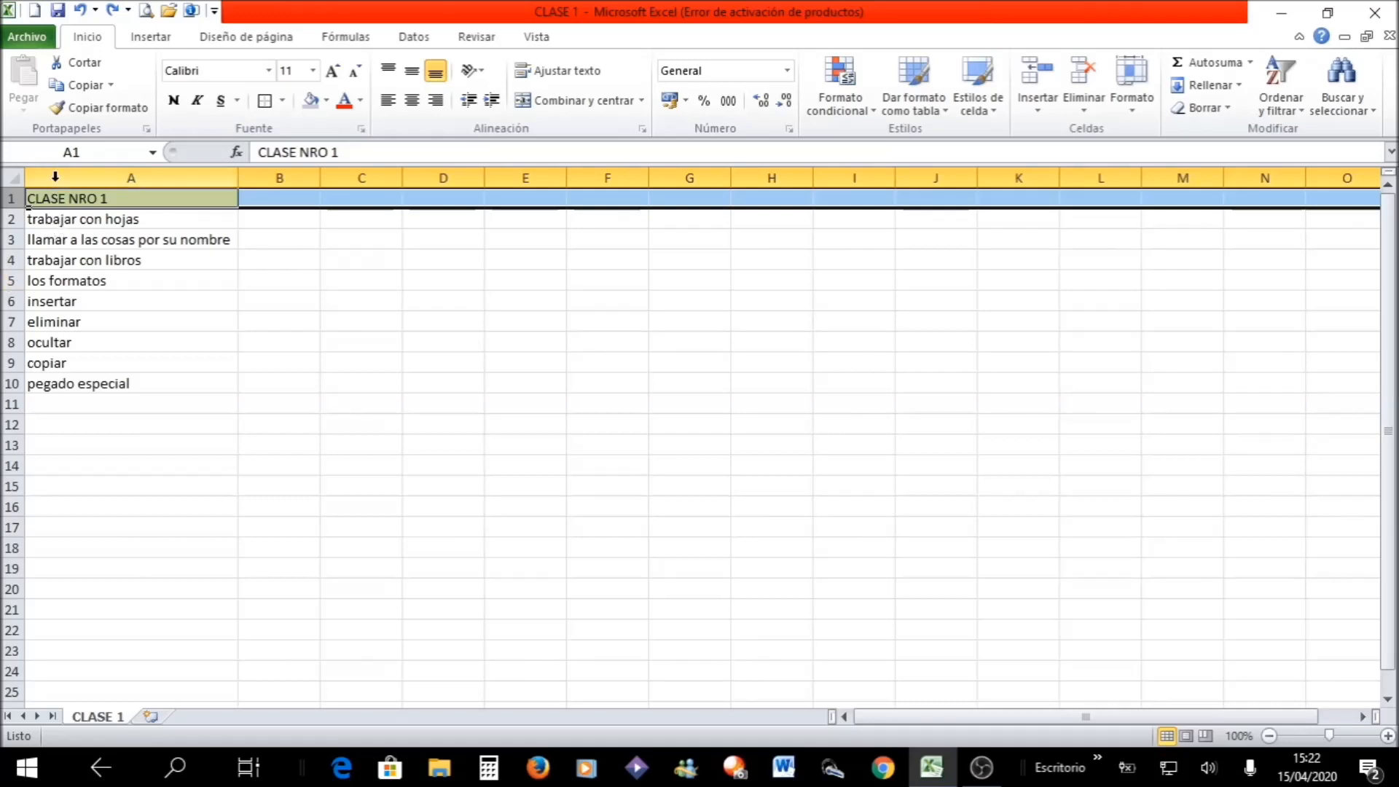
right_click(12, 196)
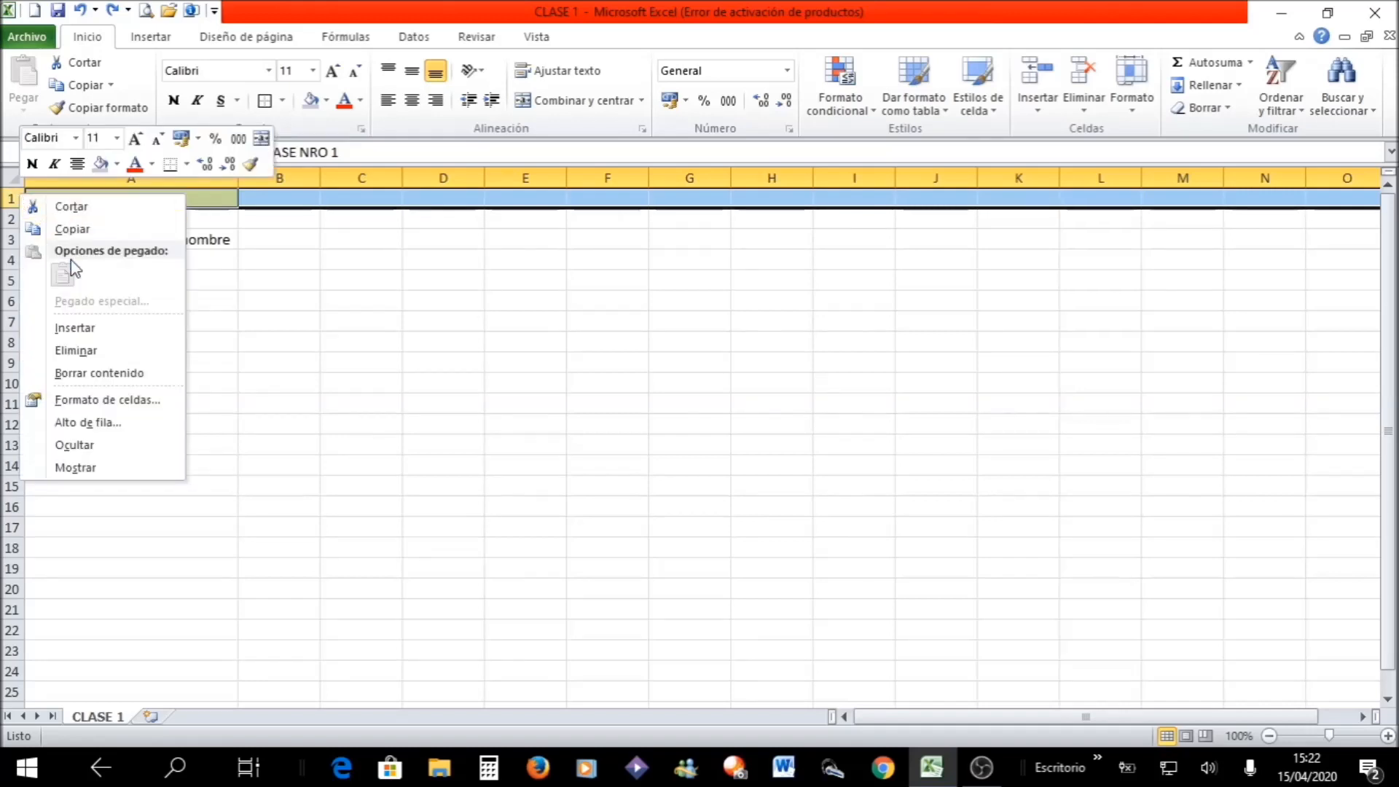
left_click(119, 325)
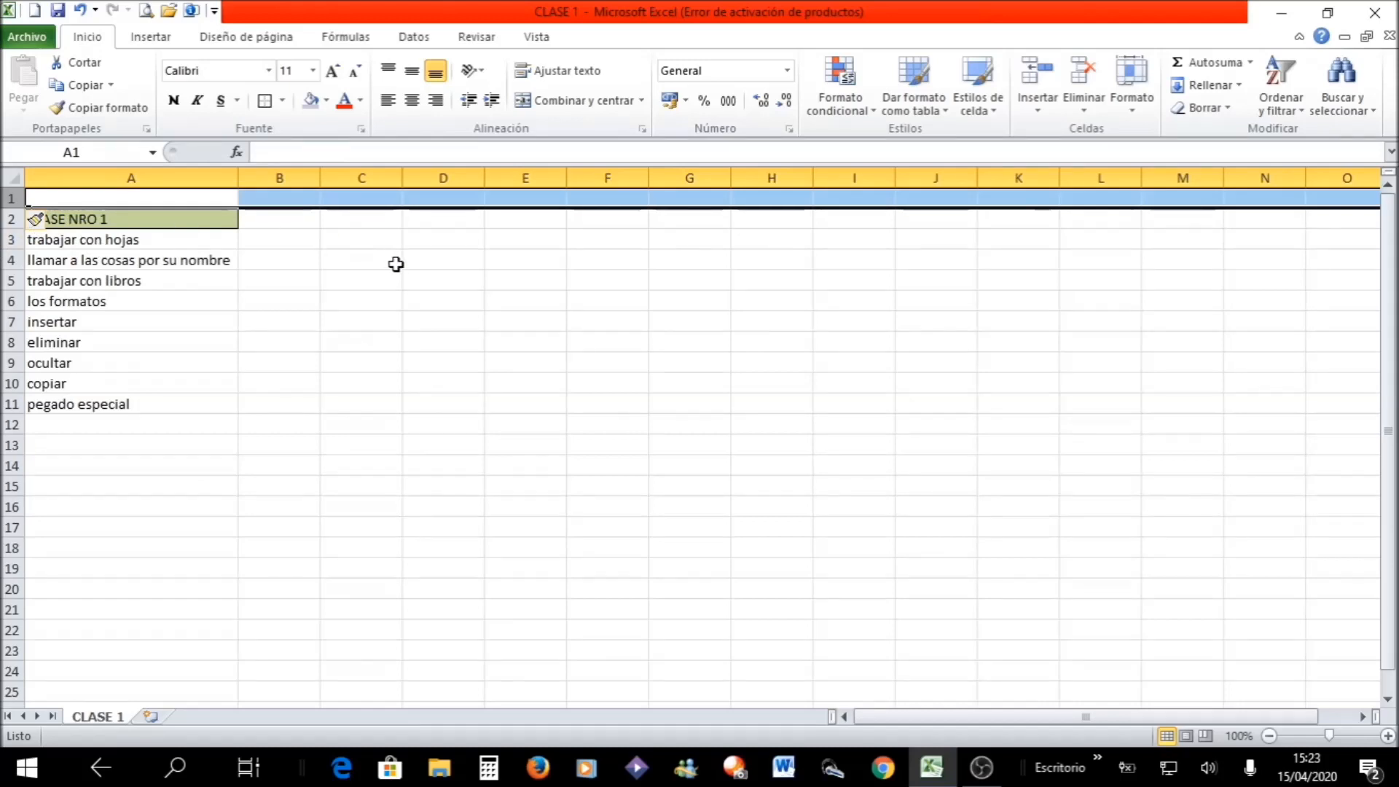
left_click(378, 264)
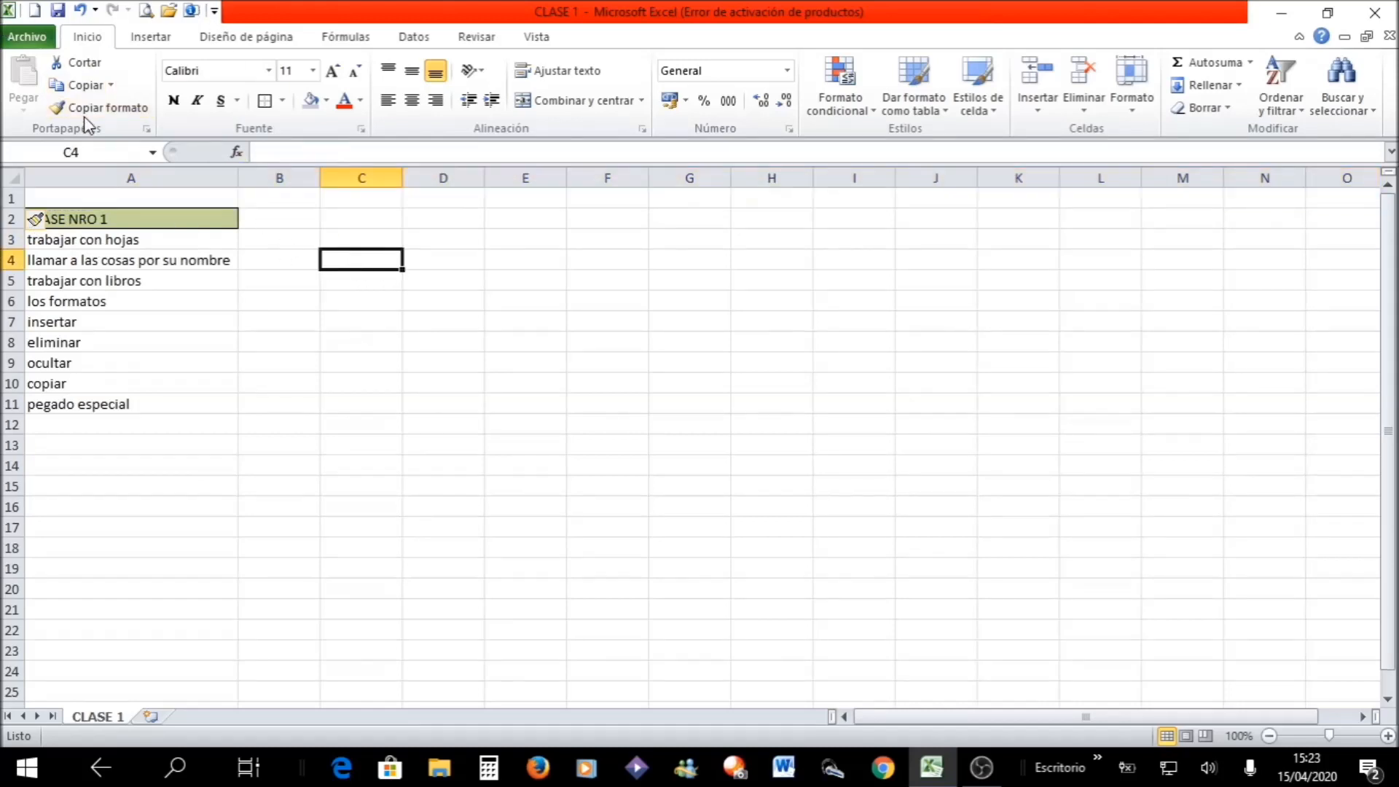
left_click(80, 10)
left_click(328, 424)
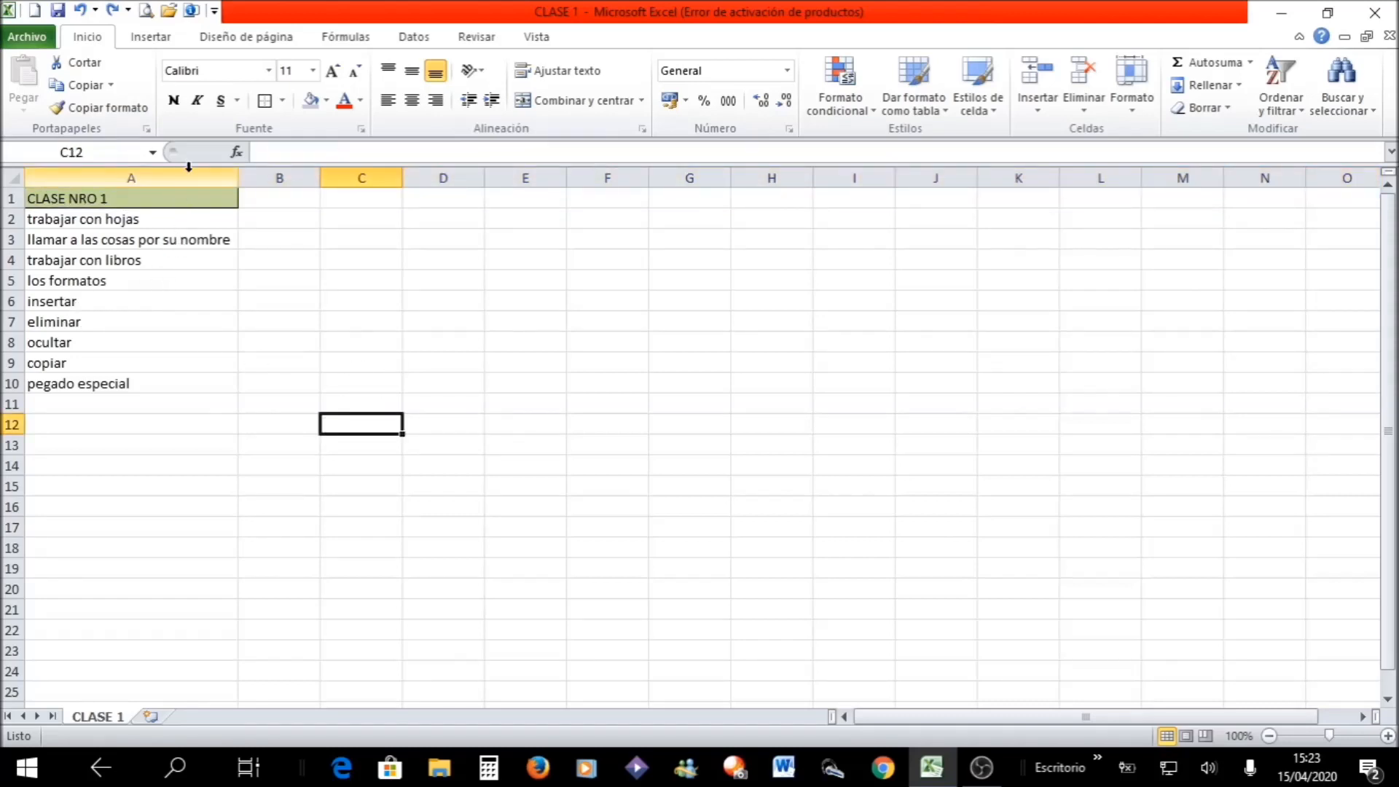
- Delete cells A3:A6, shifting the cells below up, and undo that deletion
left_click(135, 238)
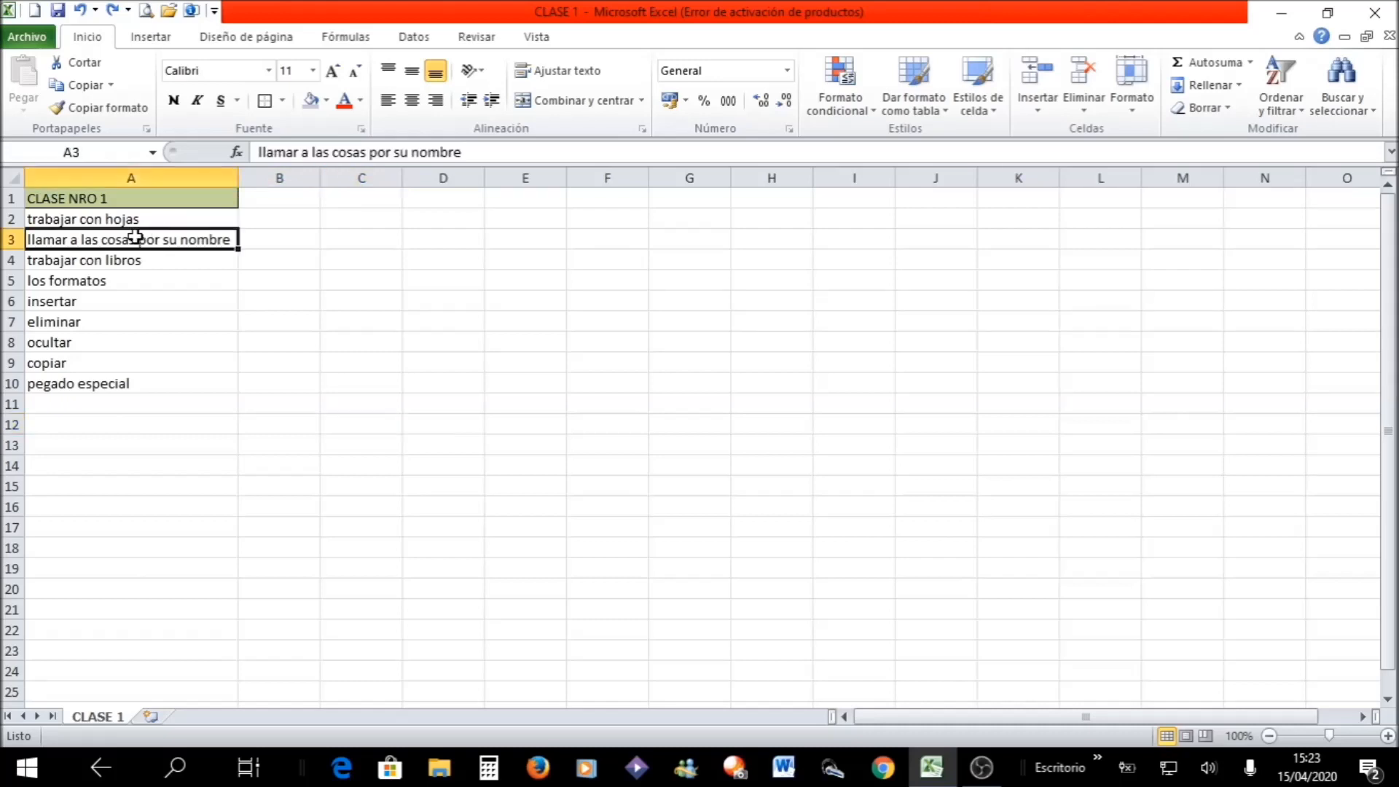
left_click_drag(135, 237, 136, 309)
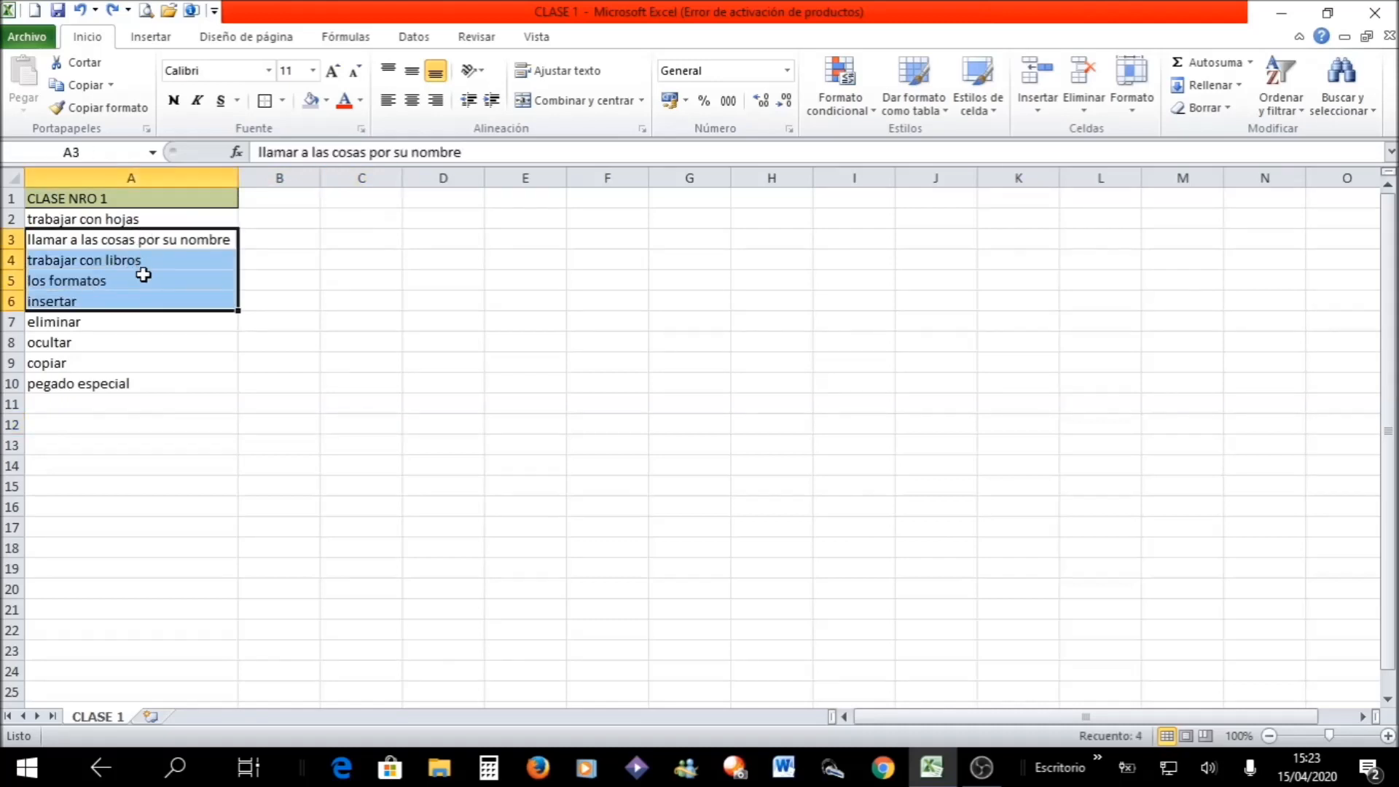
right_click(143, 275)
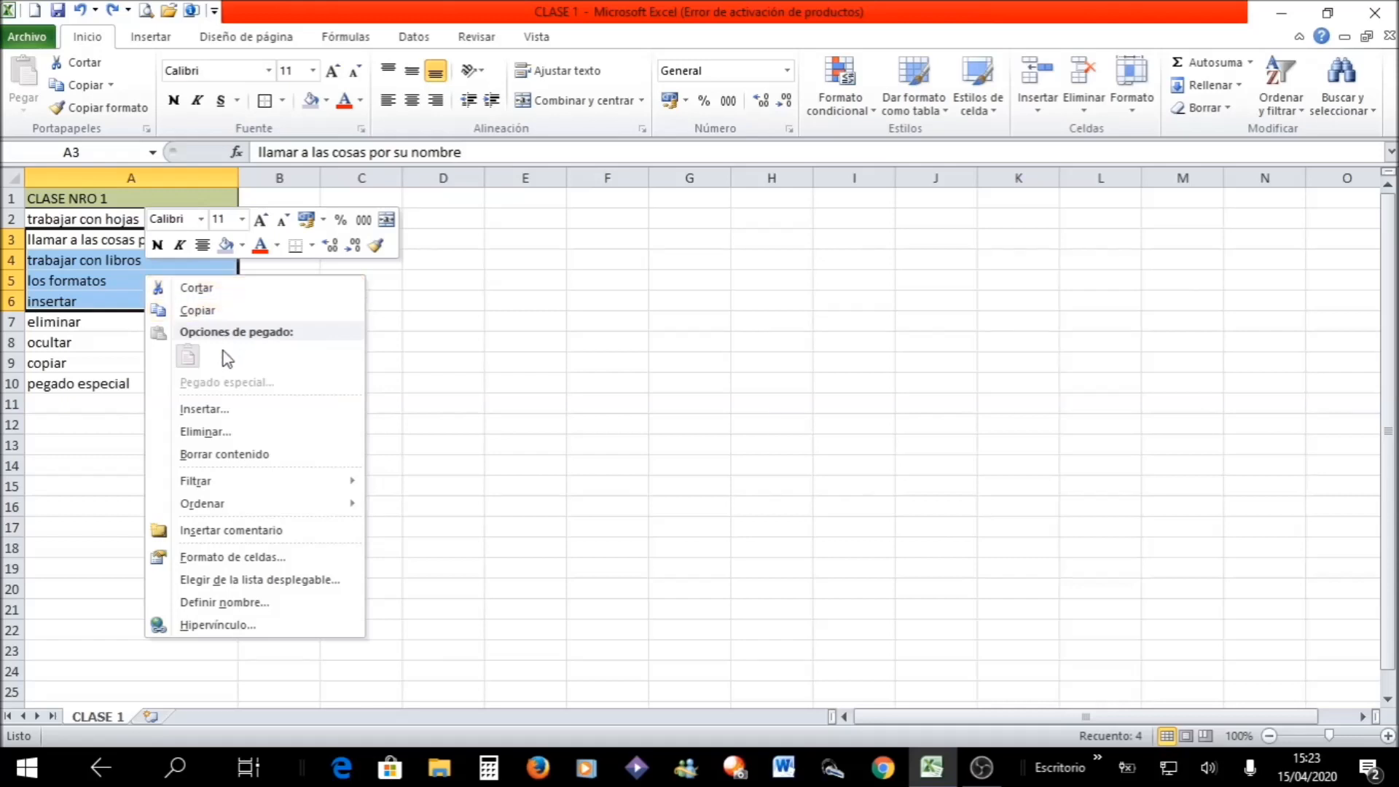
left_click(212, 434)
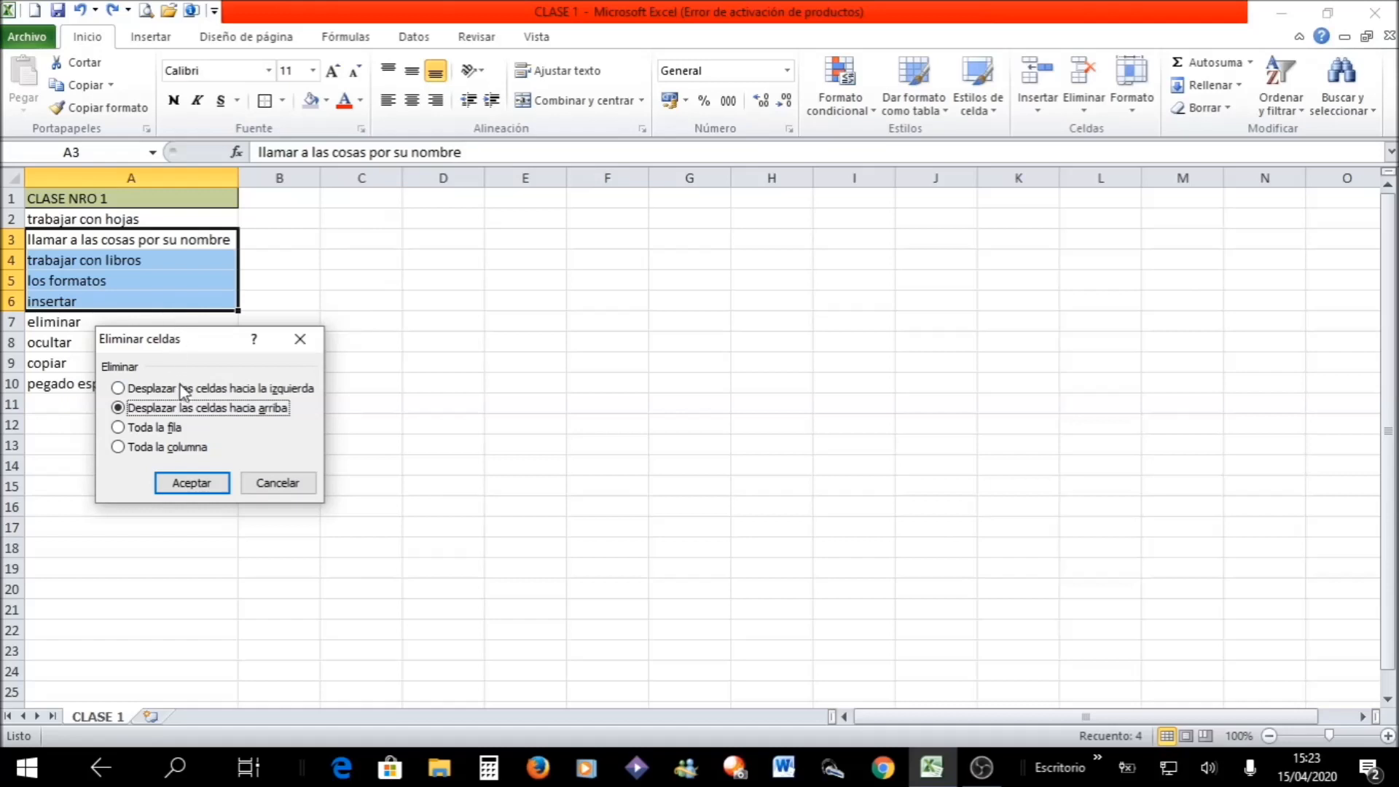
left_click(193, 482)
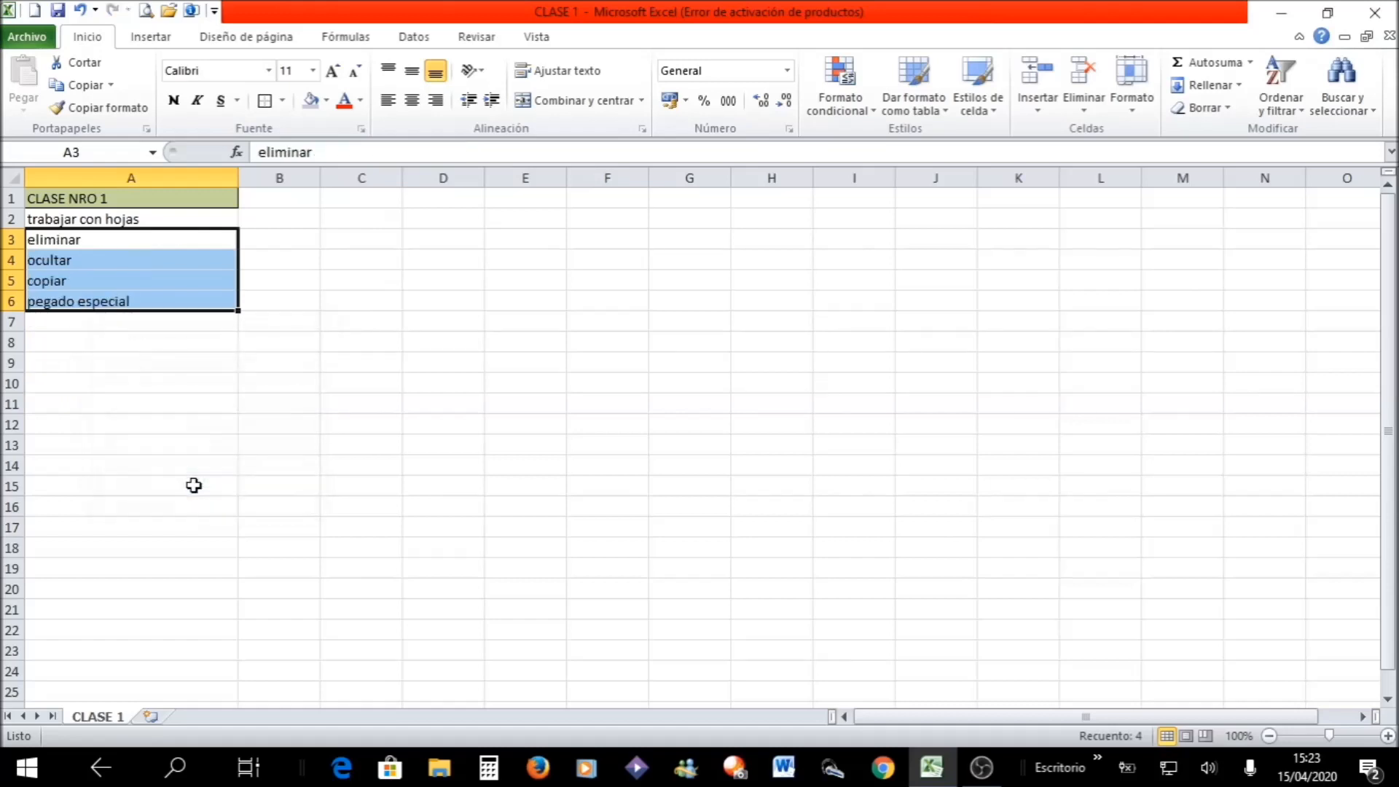
left_click(82, 11)
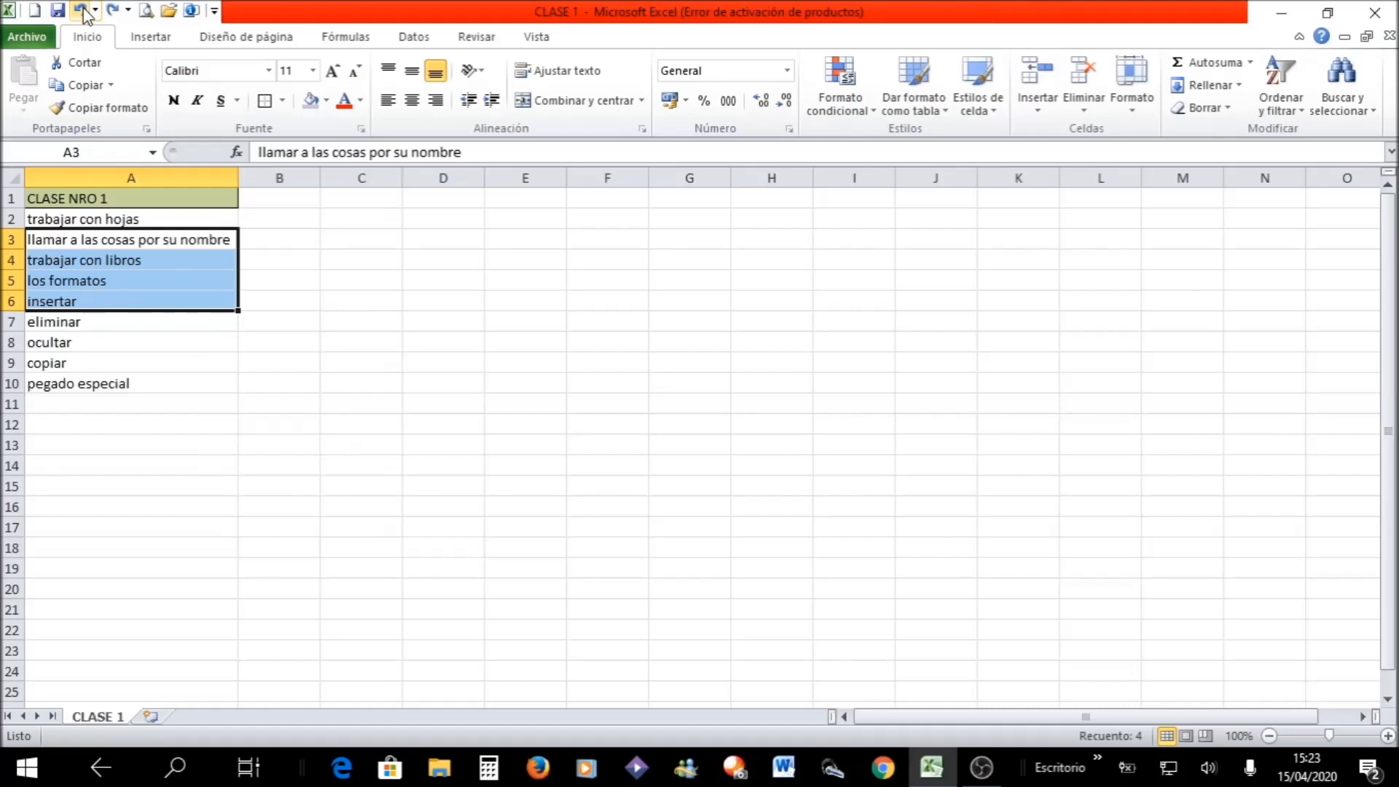
left_click(326, 372)
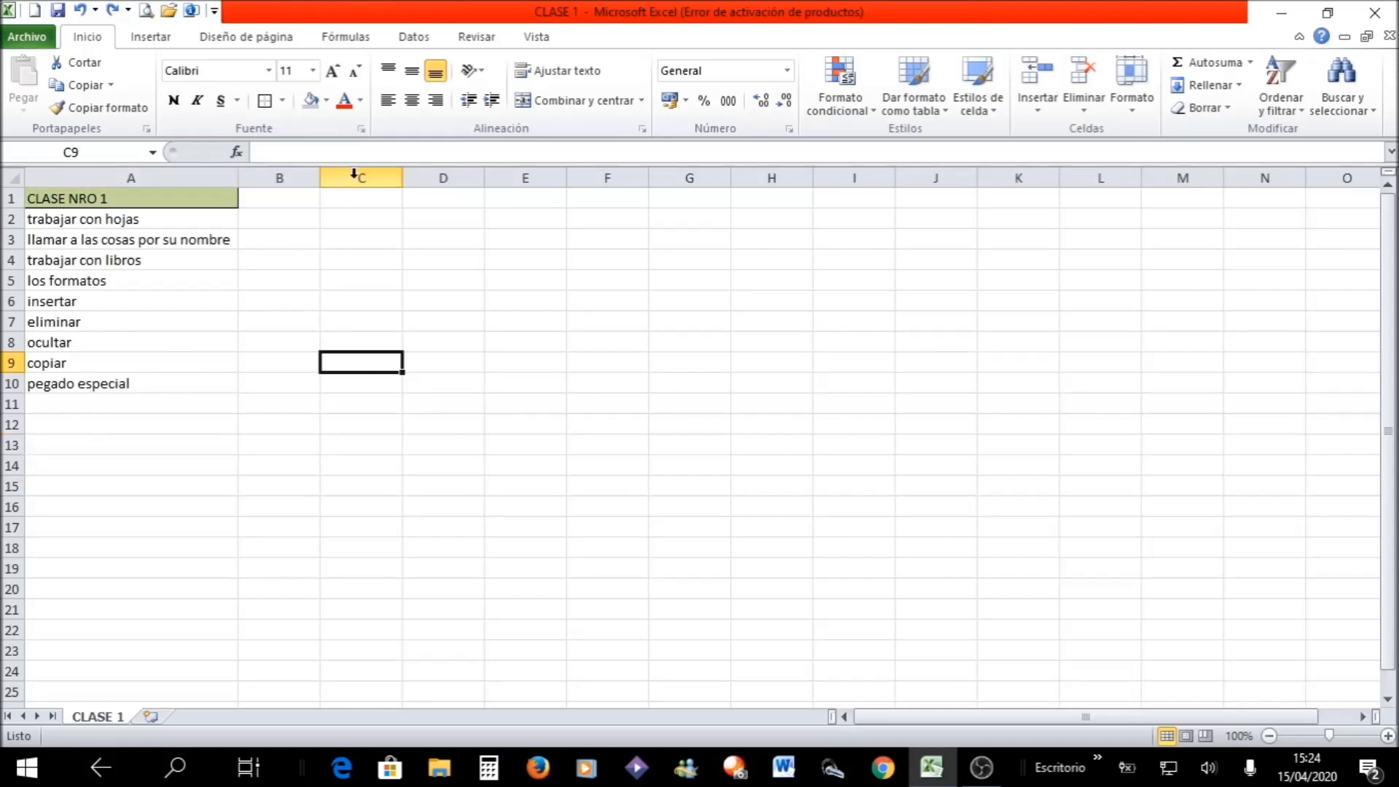
- Enter 12, 45, 56, 78, 800 and 56 across row 2, from B2 to G2
left_click(306, 215)
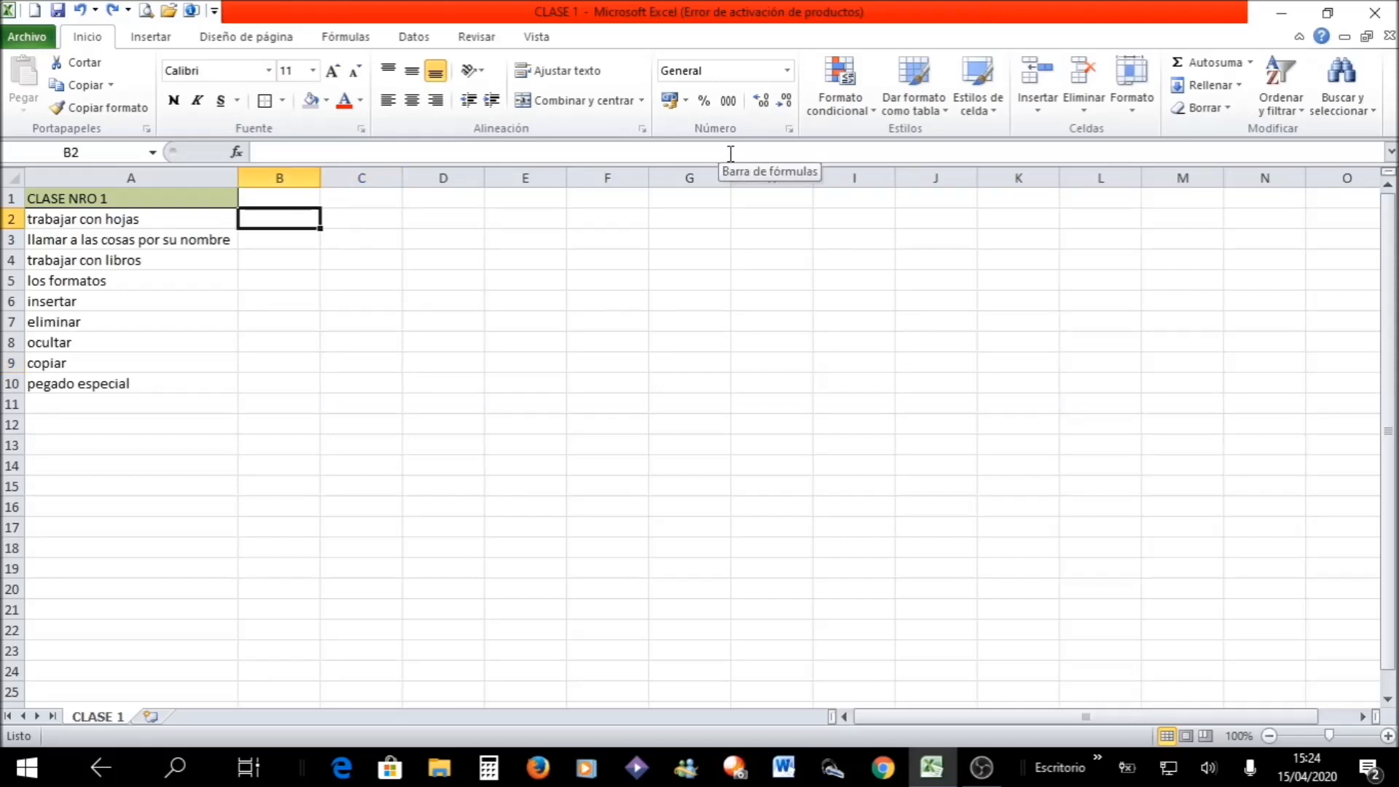
type("12")
key("Tab")
type("45")
key("Tab")
type("56")
key("Tab")
type("78")
key("Tab")
type("800")
key("Tab")
type("56")
key("Tab")
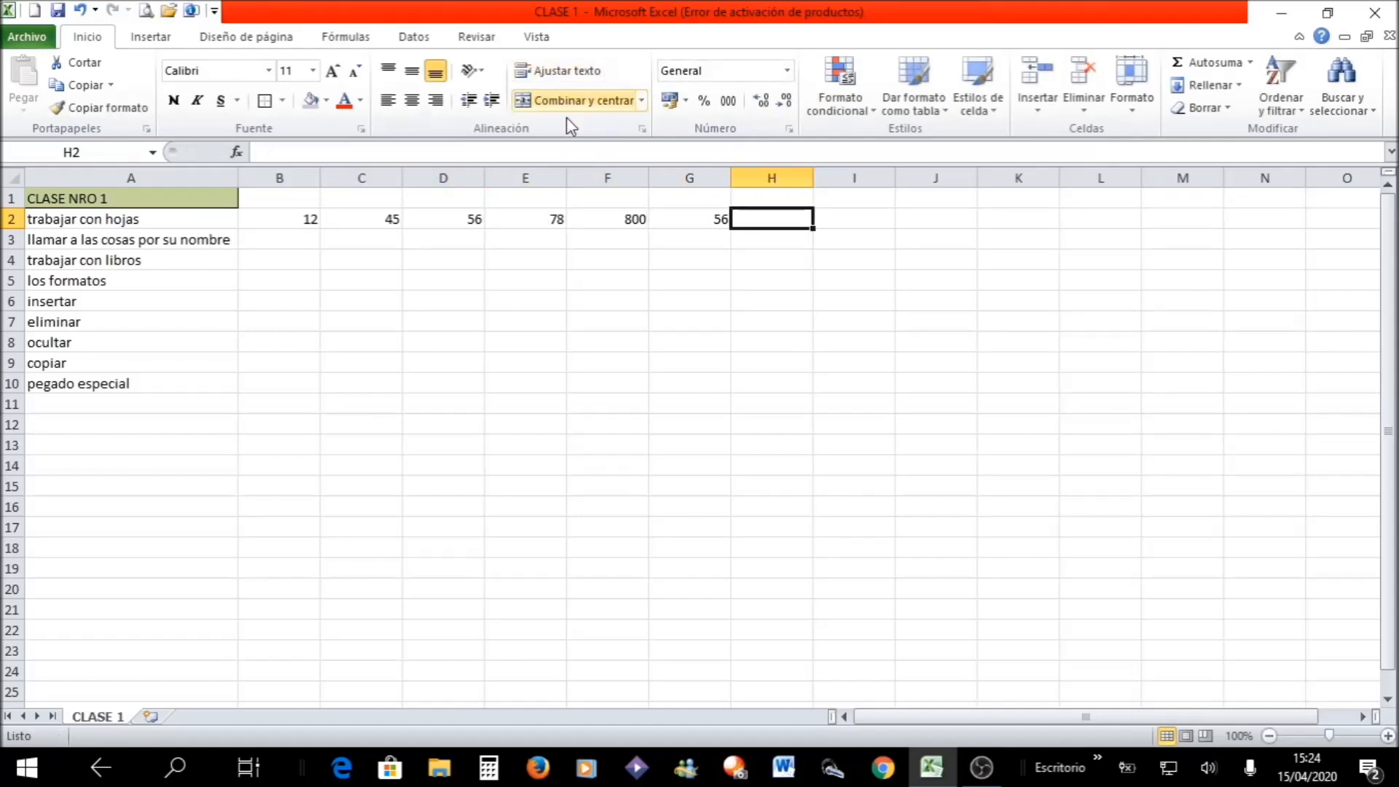
- Fill columns E and F with light purple
left_click_drag(519, 173, 590, 173)
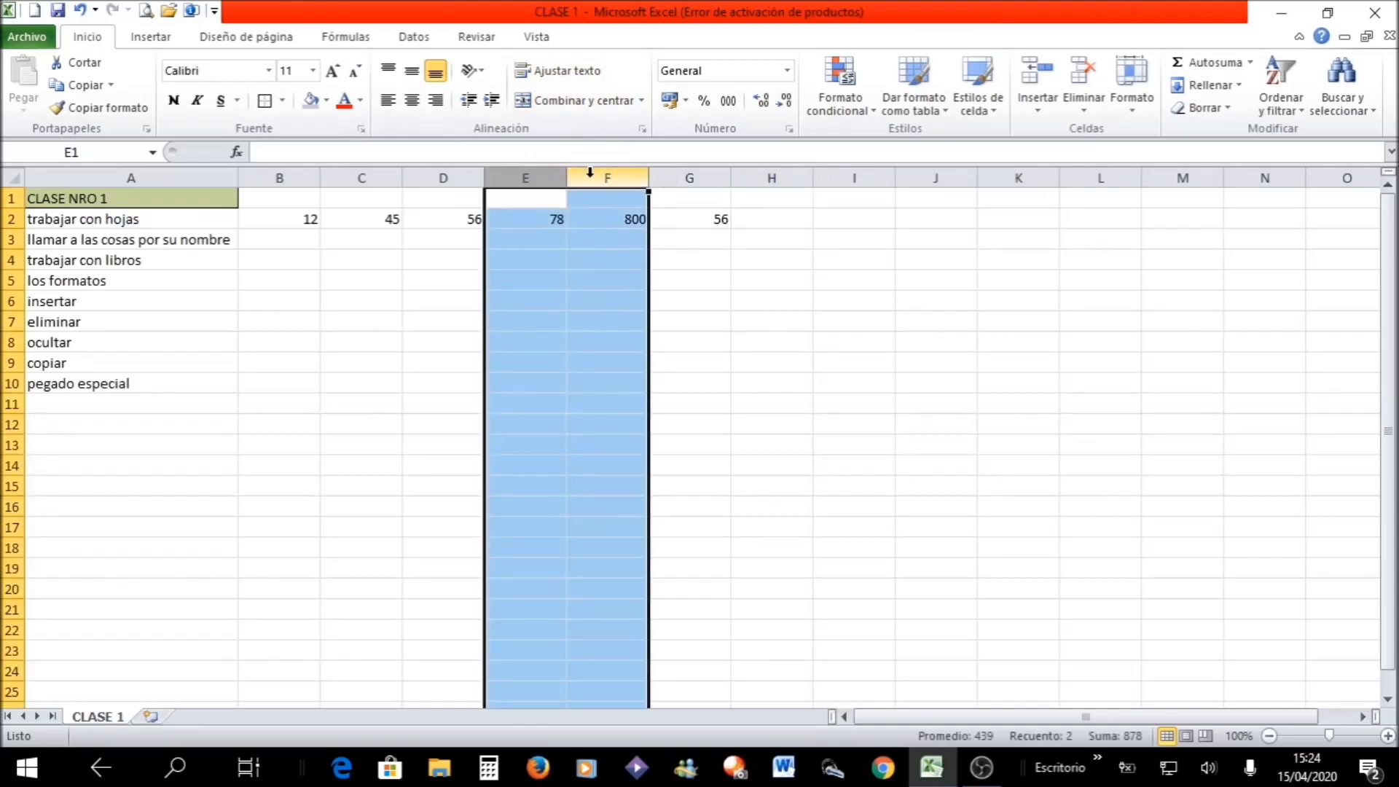
left_click(318, 102)
left_click(387, 322)
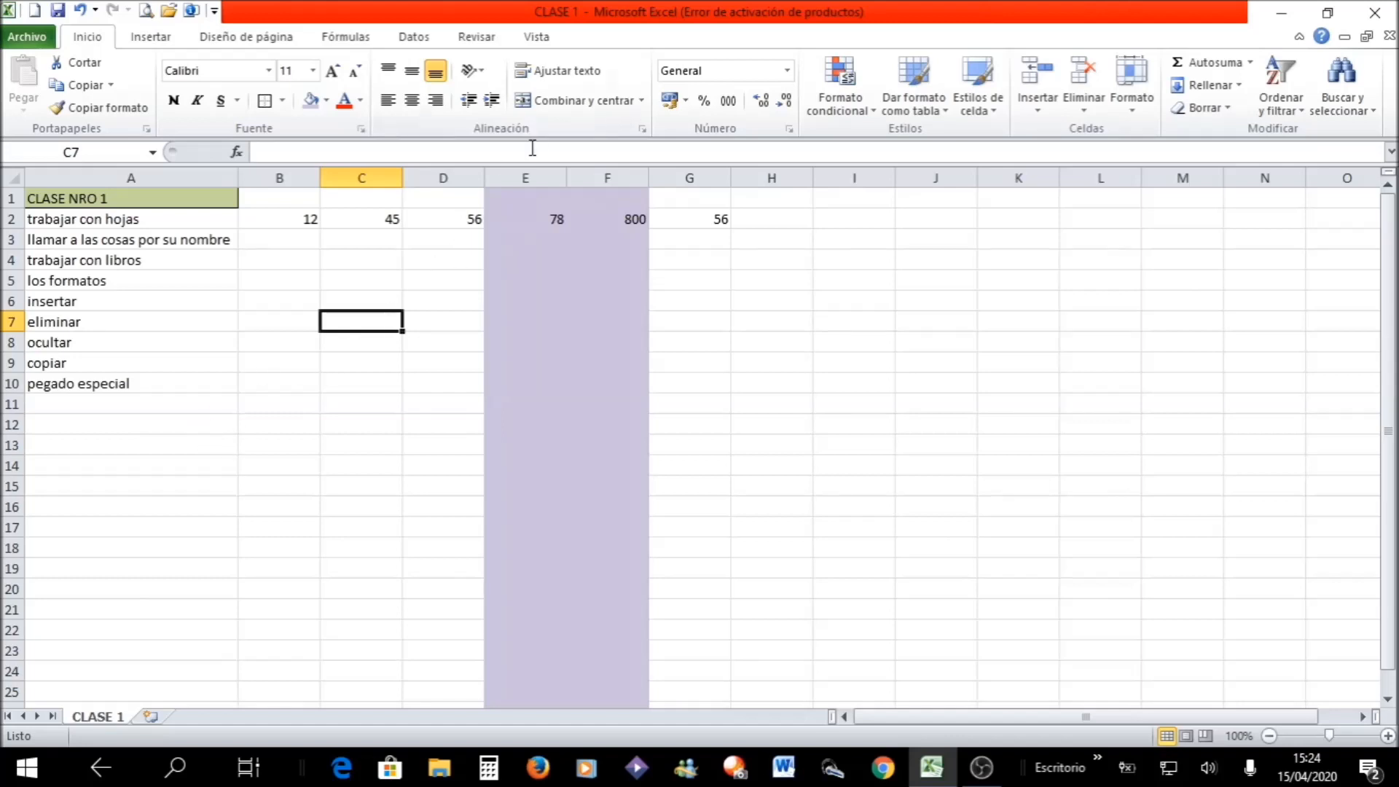
- Hide the purple columns E and F
left_click(526, 175)
left_click_drag(561, 173, 585, 179)
right_click(585, 179)
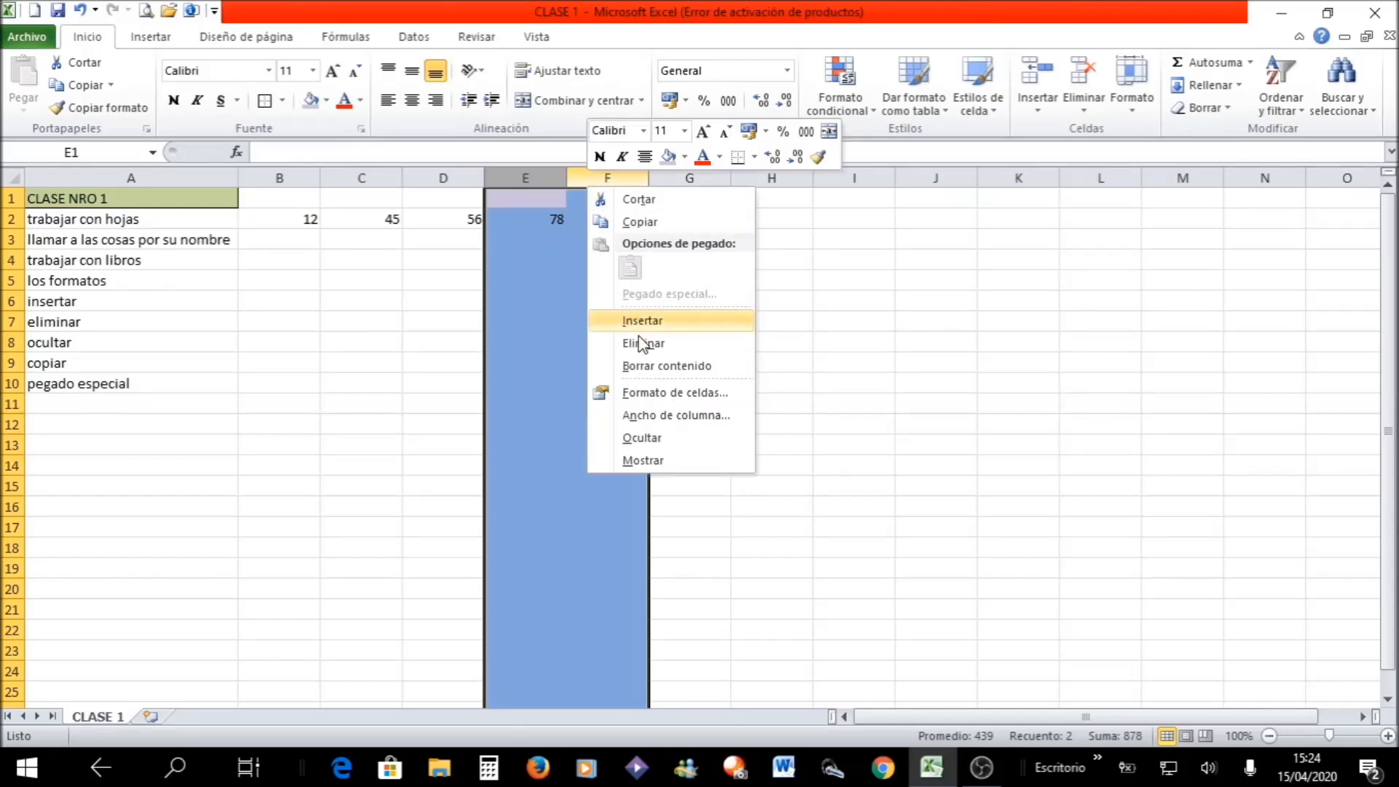
left_click(641, 438)
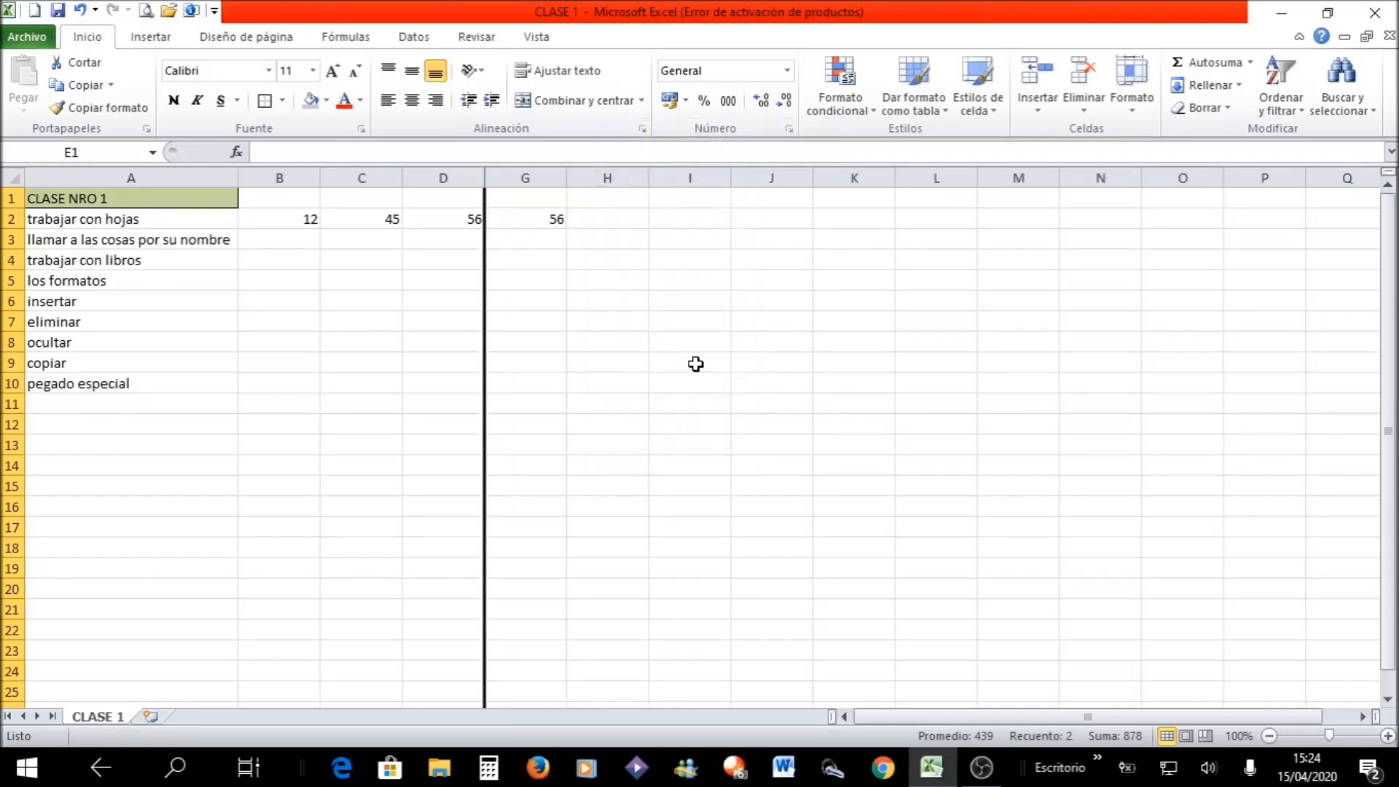
left_click(698, 343)
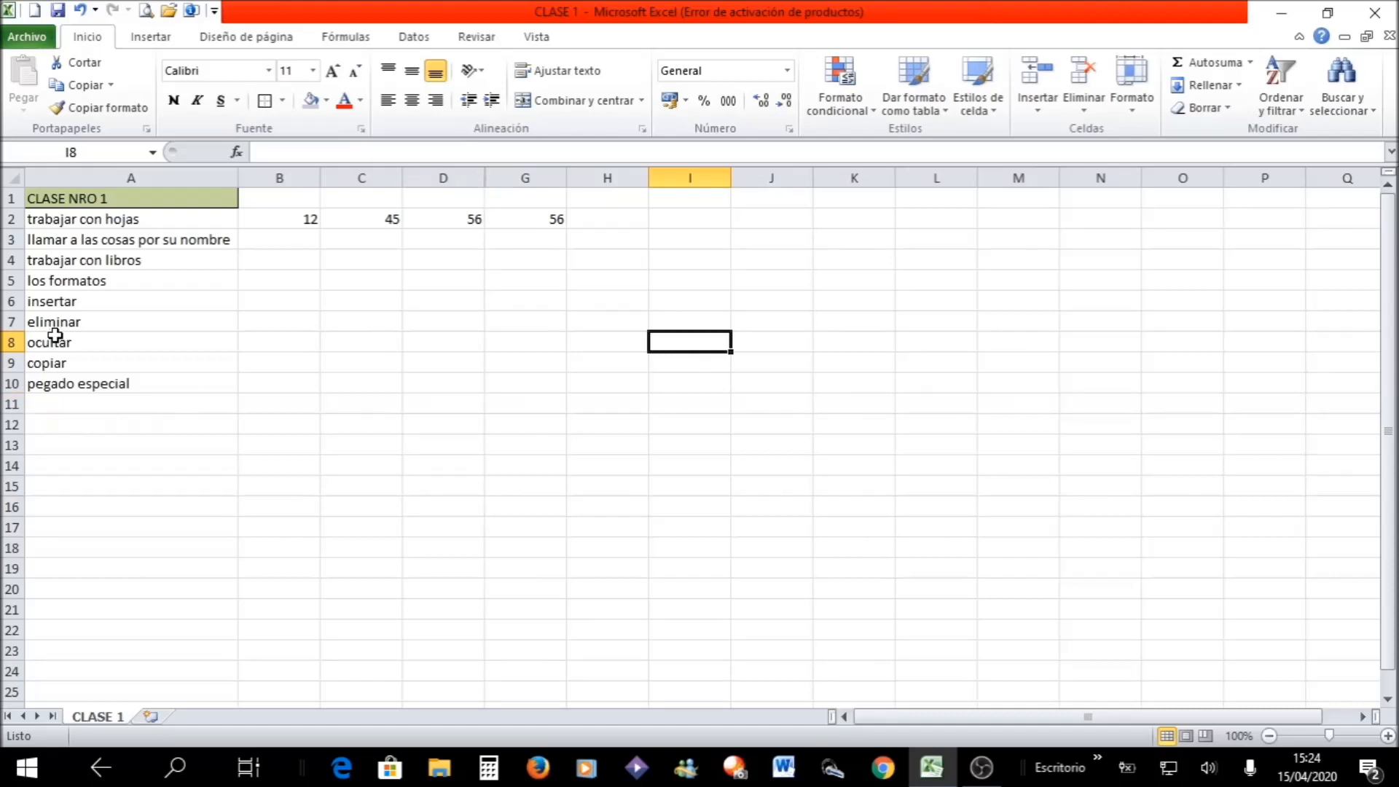
- Hide rows 5 through 8, from "los formatos" to "ocultar"
left_click_drag(11, 281, 9, 340)
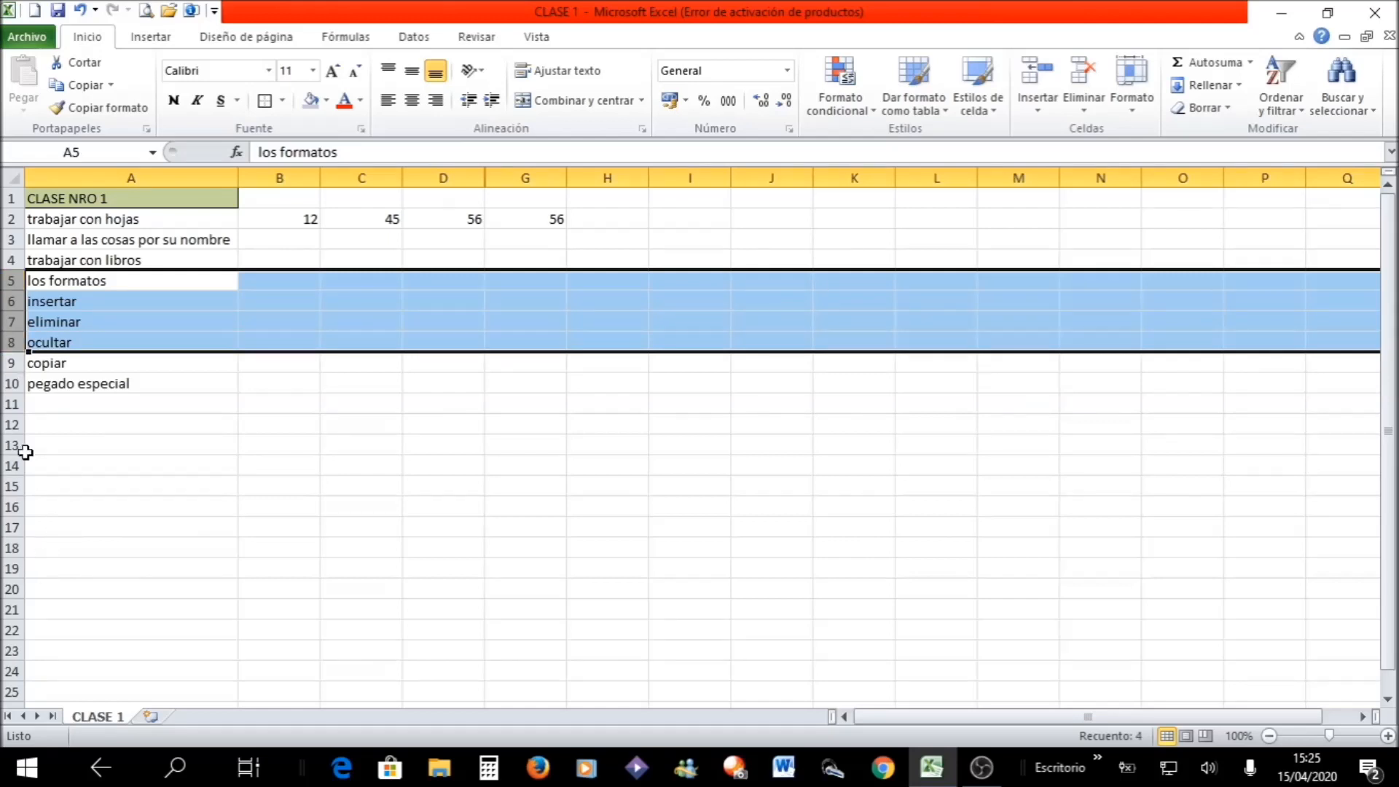
right_click(4, 307)
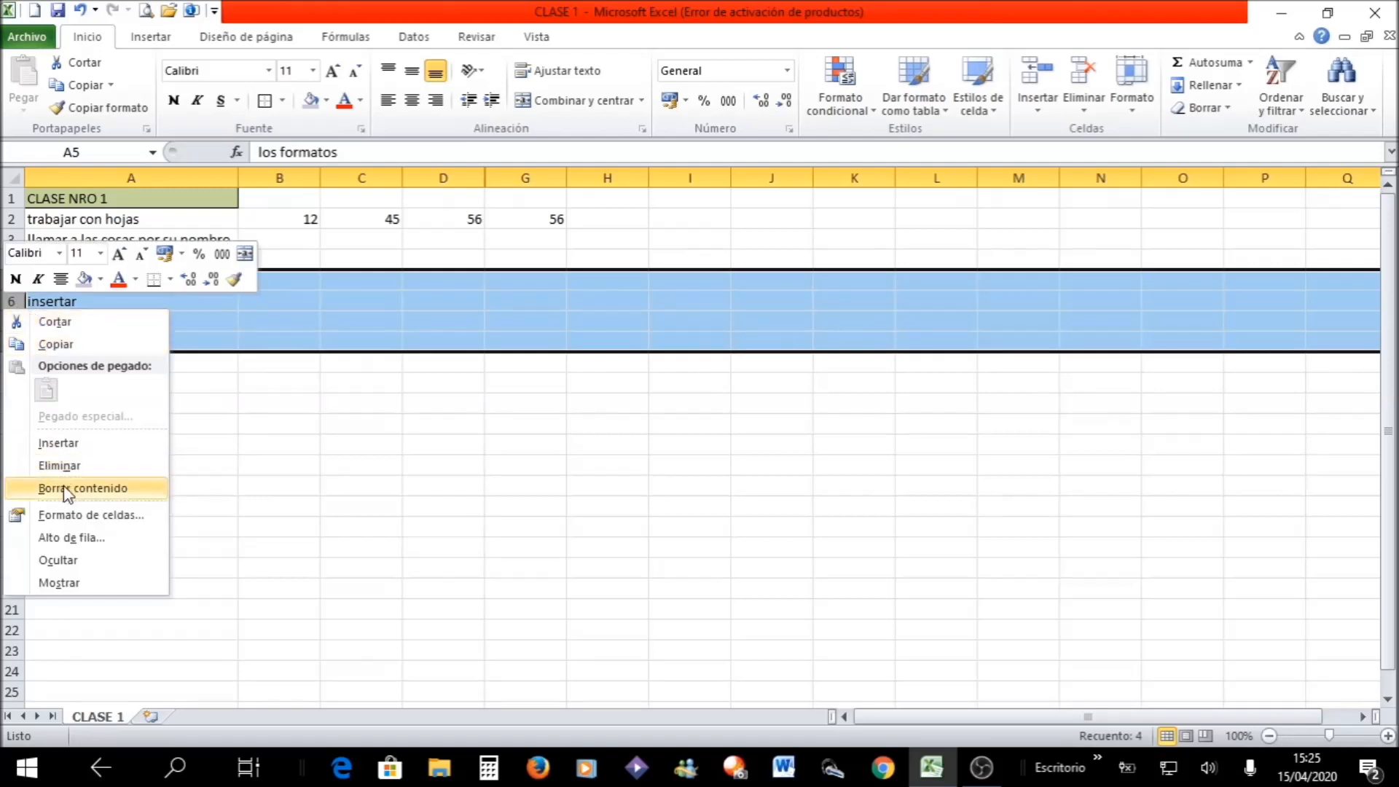
left_click(71, 561)
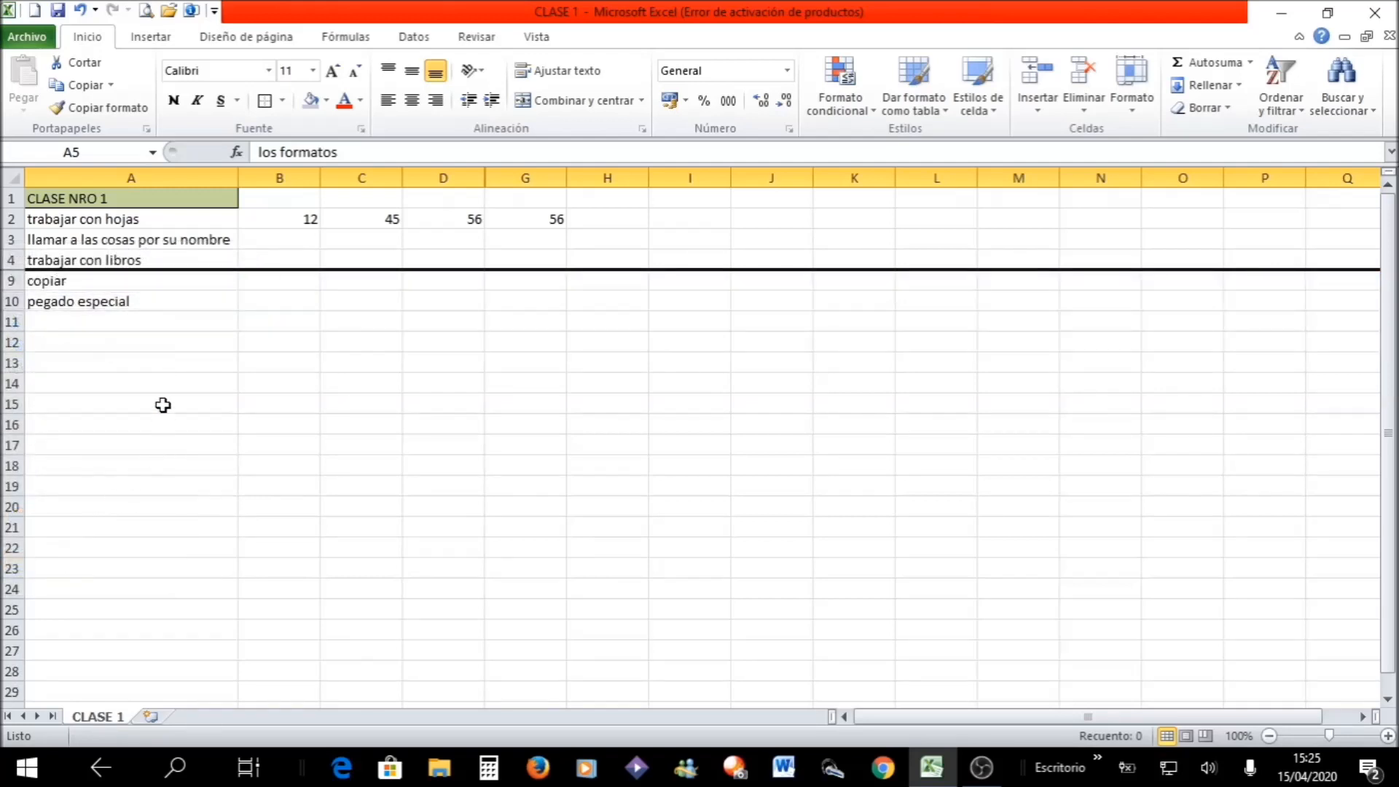
left_click(217, 413)
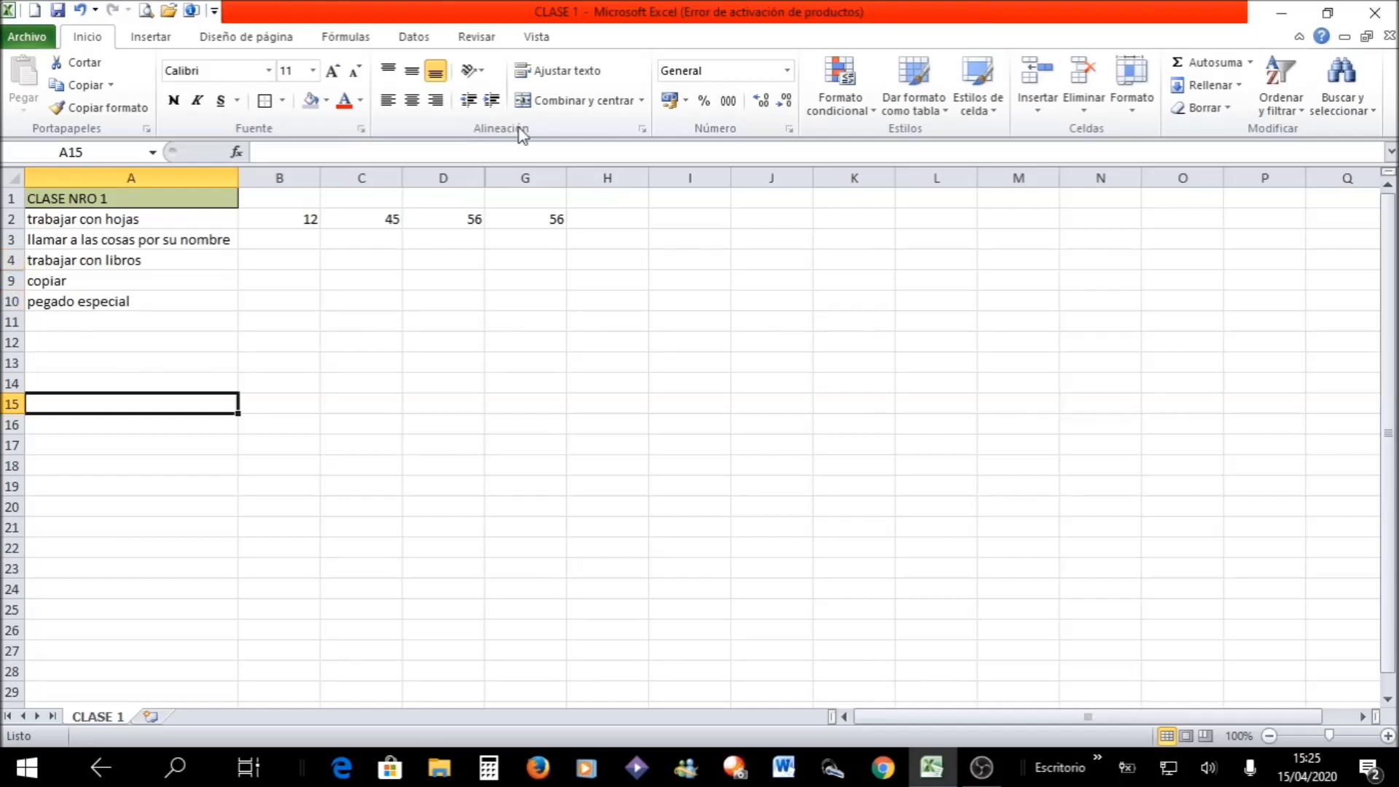
- Unhide the hidden columns between D and G
left_click(466, 172)
left_click_drag(484, 180, 488, 186)
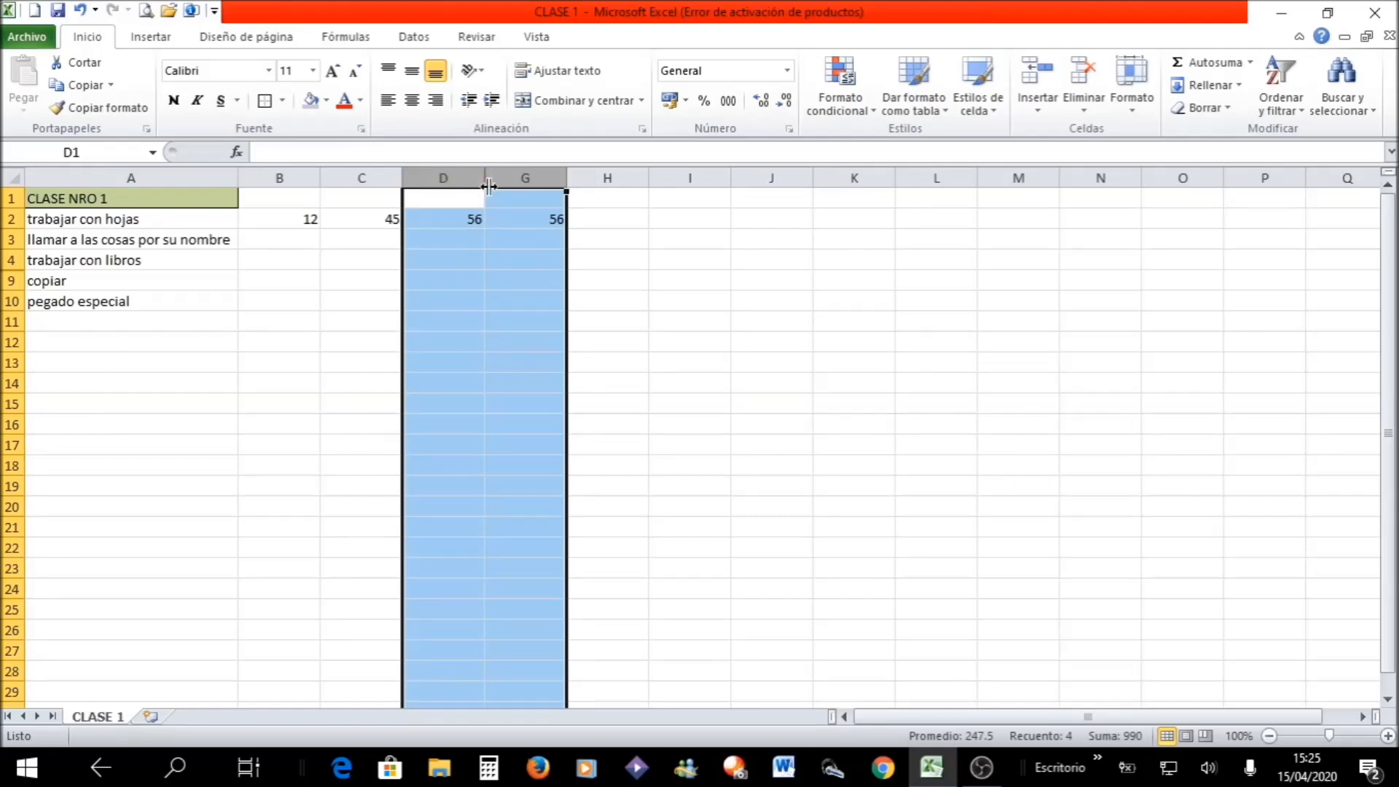
right_click(488, 186)
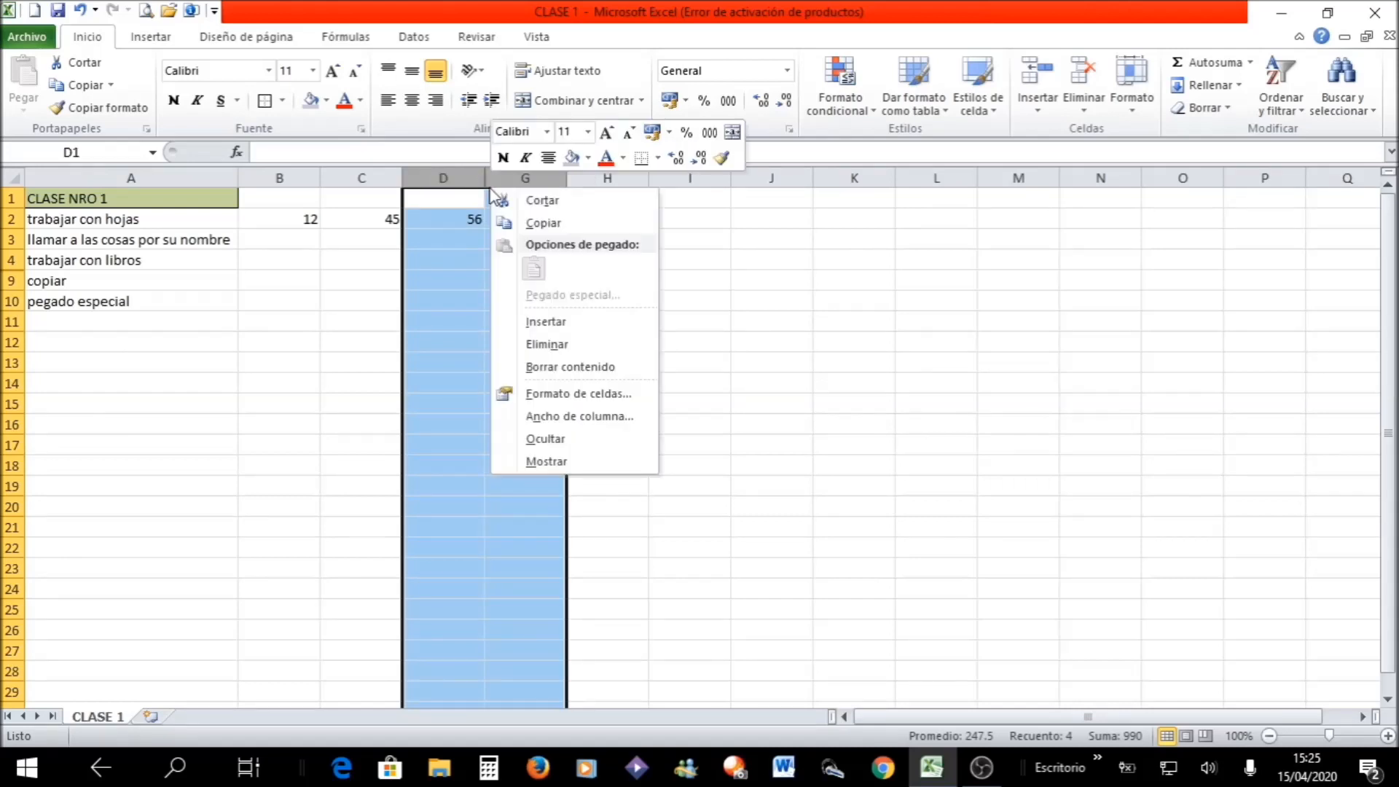
left_click(553, 462)
left_click(510, 470)
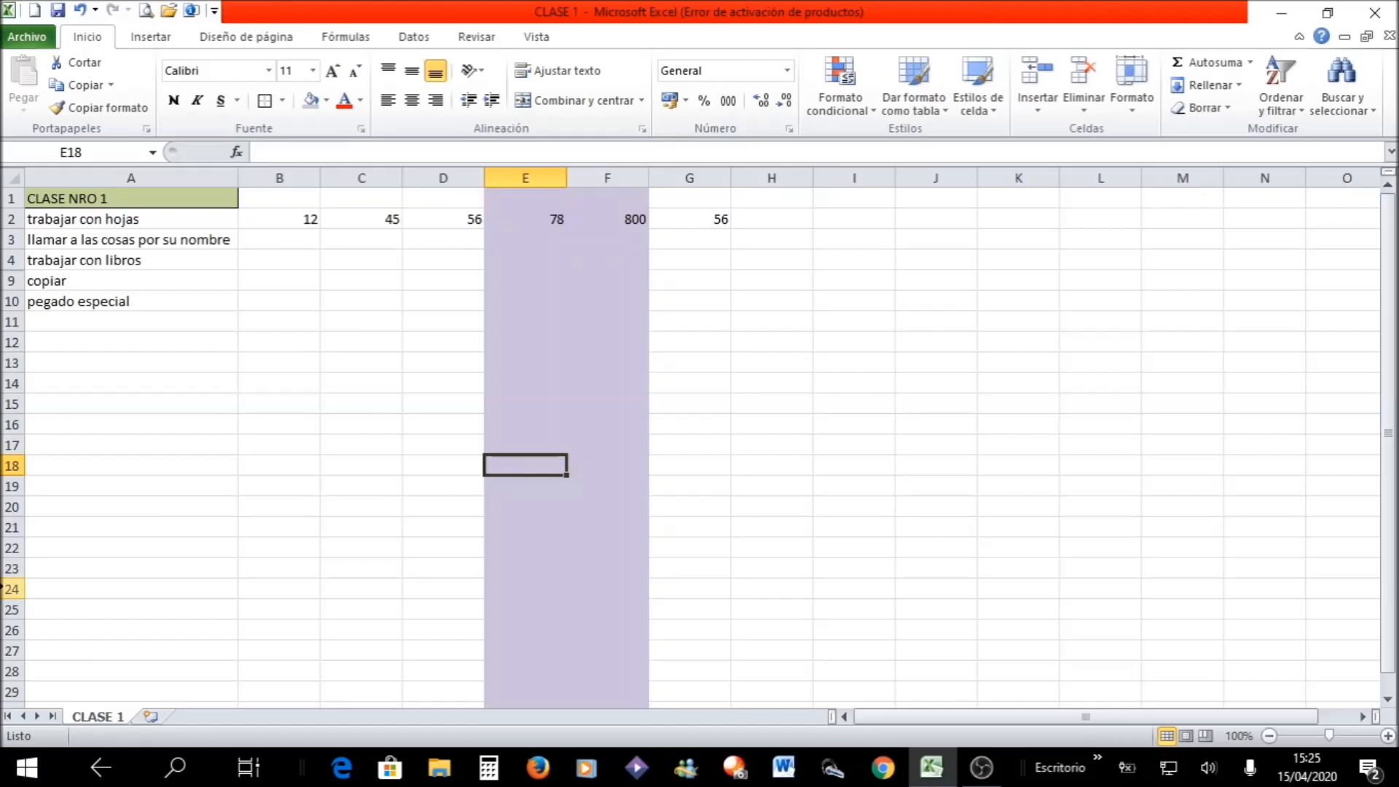
- Unhide the hidden rows between rows 4 and 9
left_click_drag(4, 260, 11, 281)
right_click(42, 290)
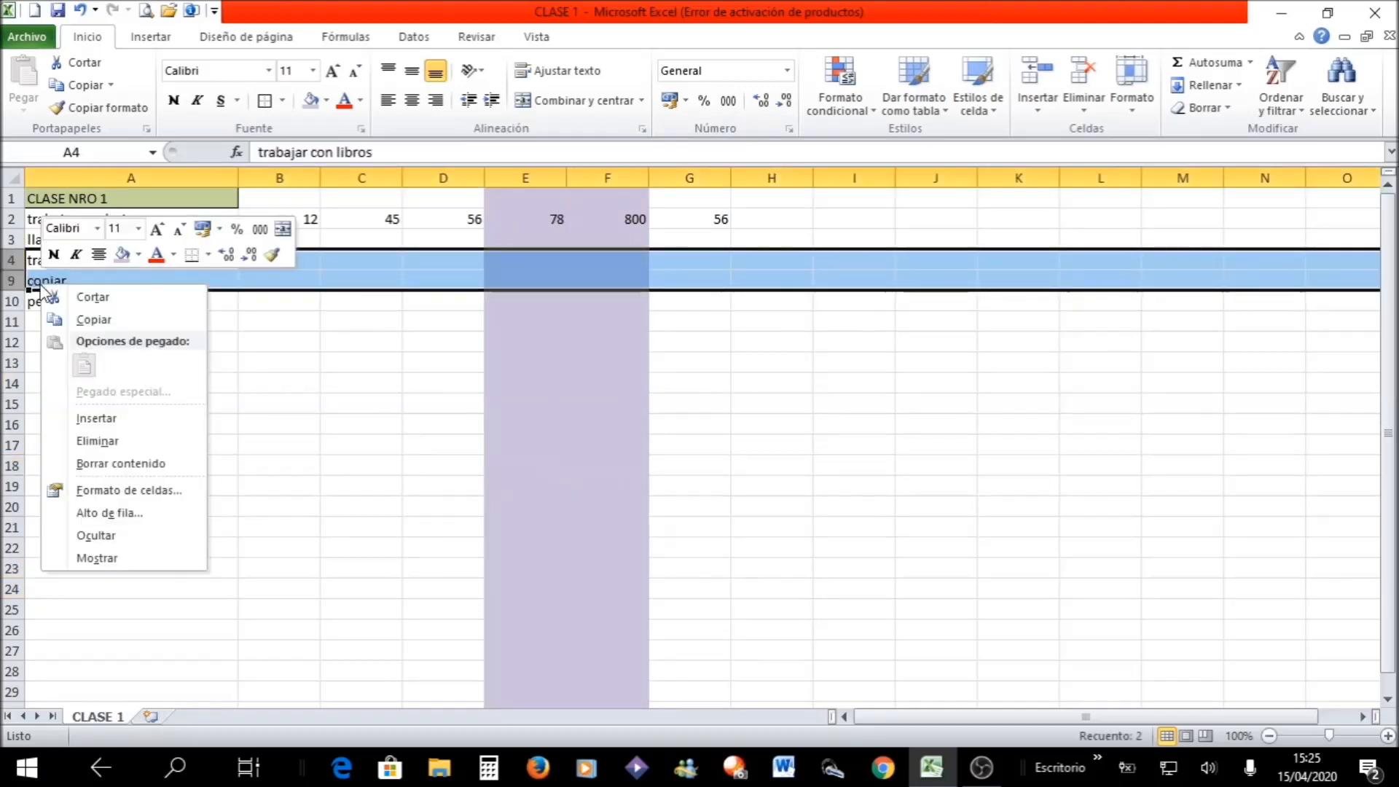
left_click(109, 556)
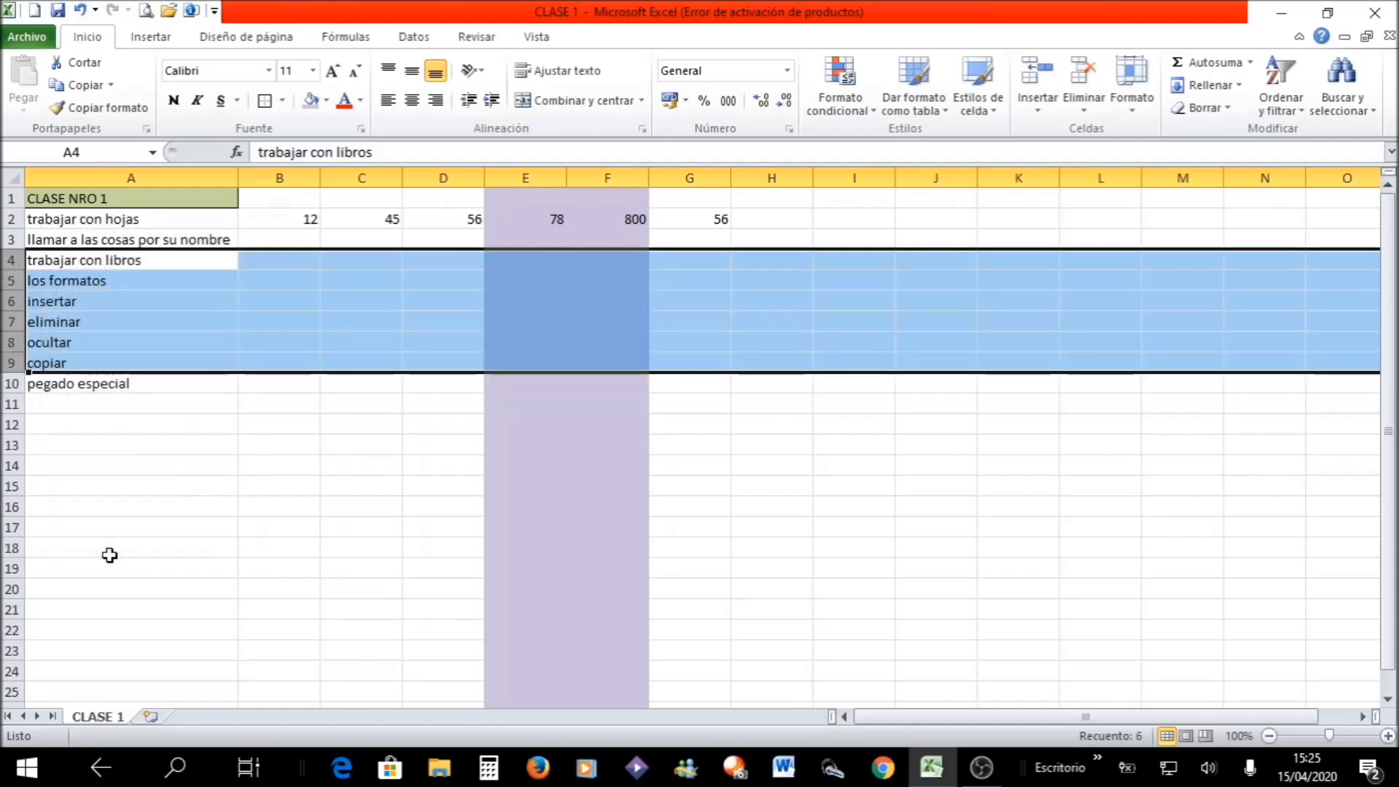
left_click(110, 553)
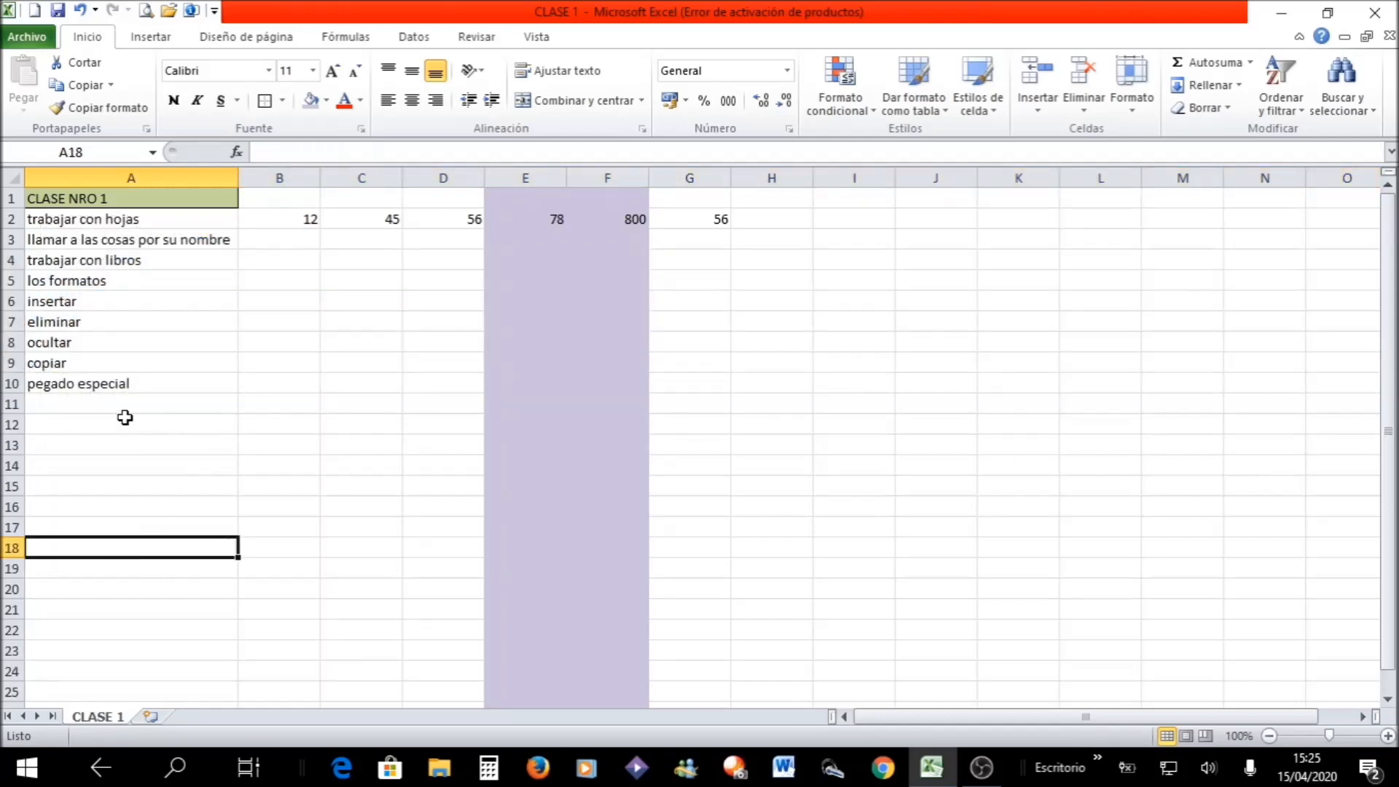
left_click(63, 386)
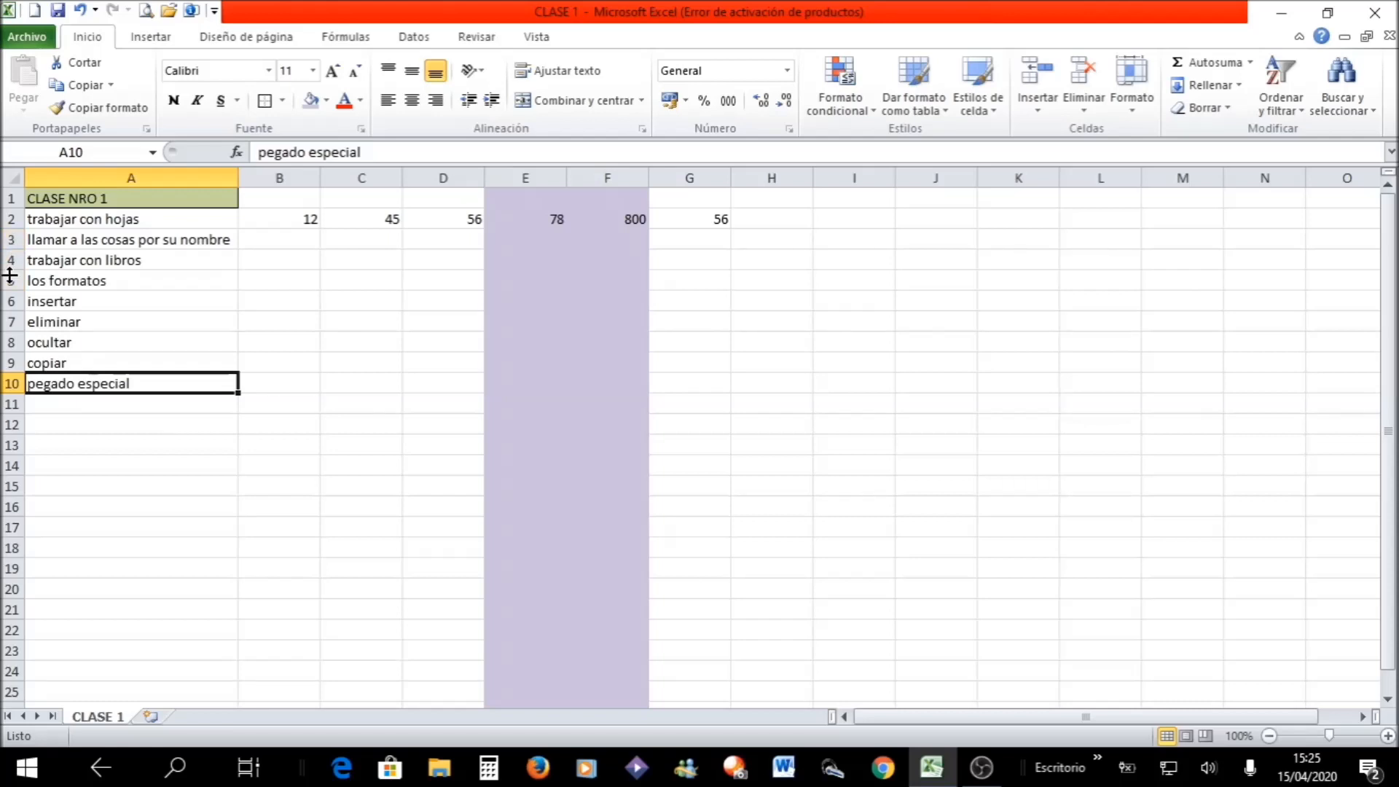
left_click(52, 261)
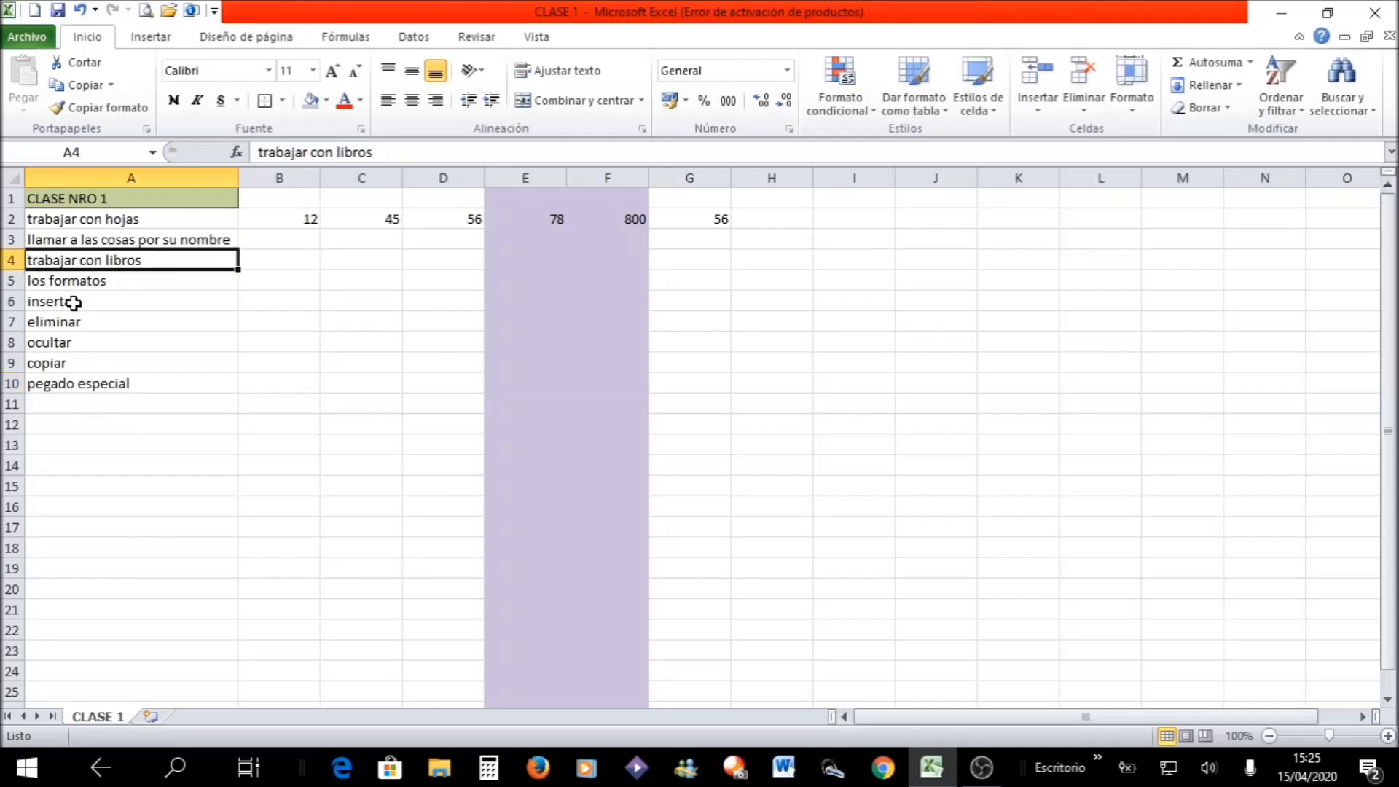
key("F2")
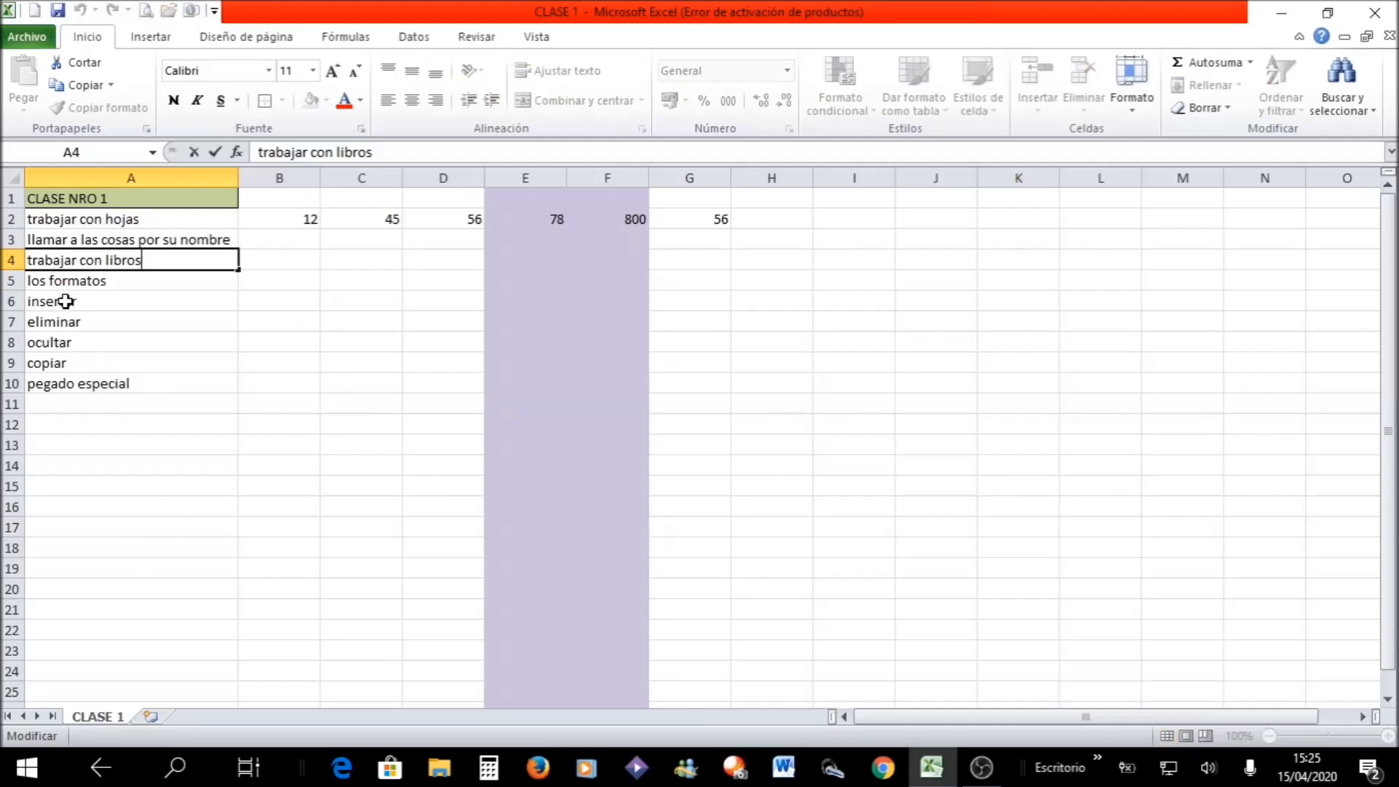
left_click(69, 301)
key("BackSpace")
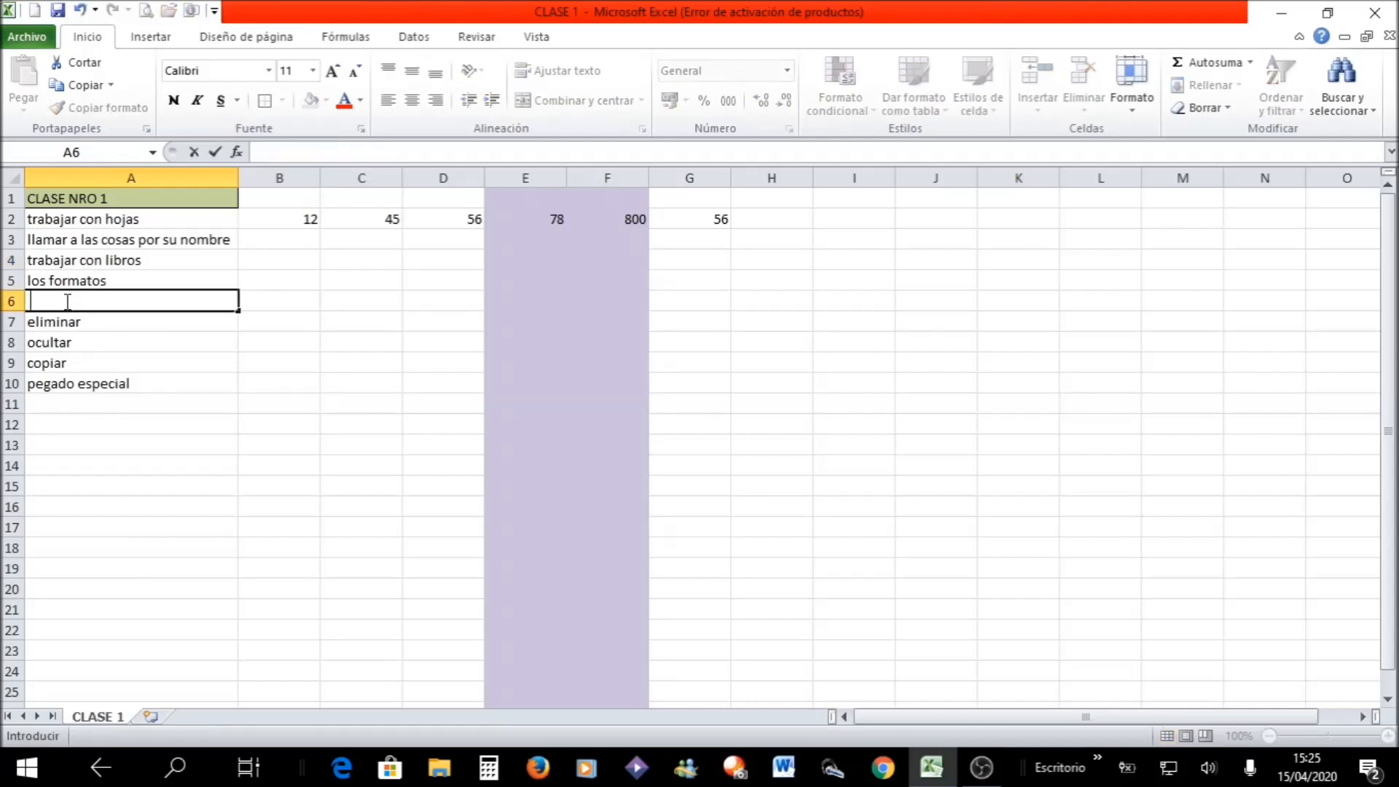
key("Escape")
key("Up")
key("Up")
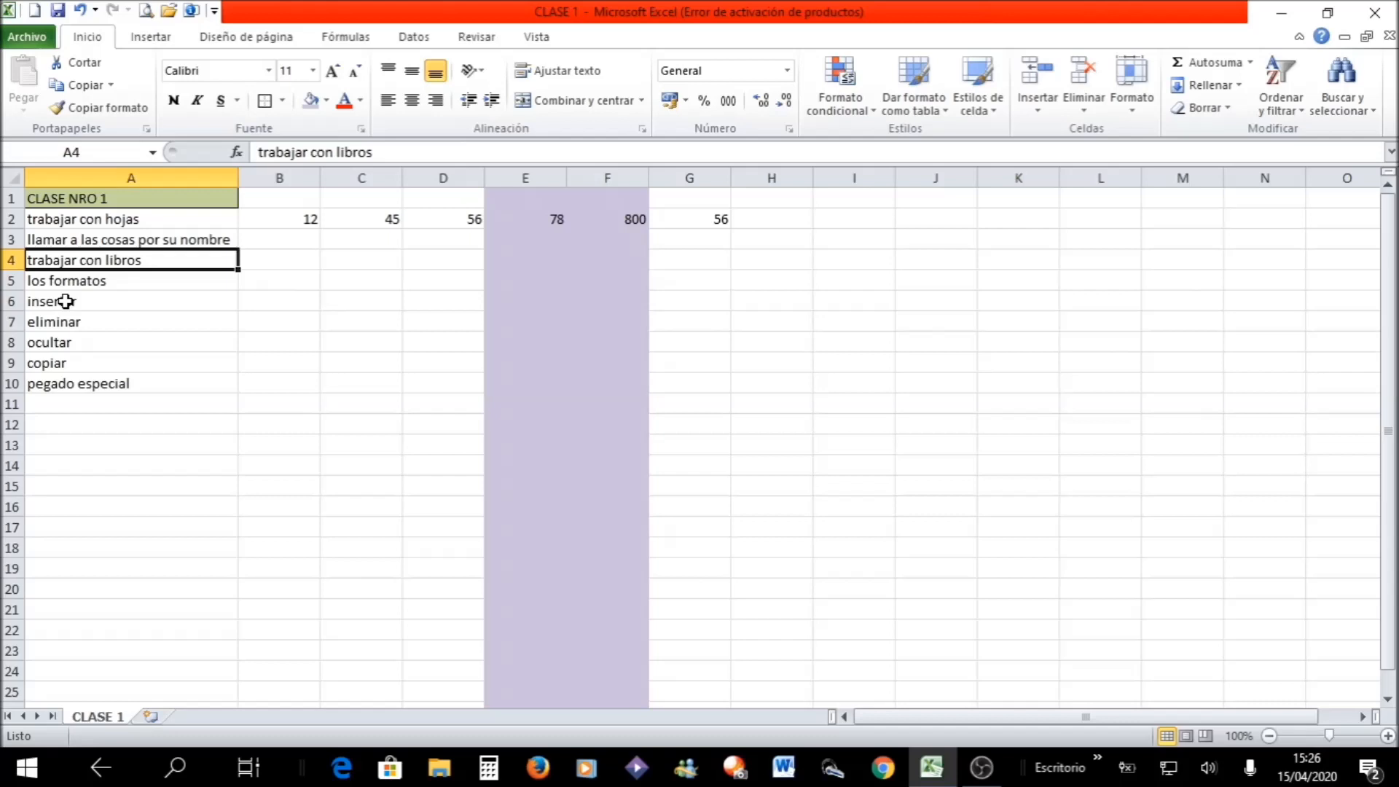
- Extend the text in A5 to read "los formatos DE LAS CELDAS Y DE LAS COLUMNAS"
key("Down")
key("F2")
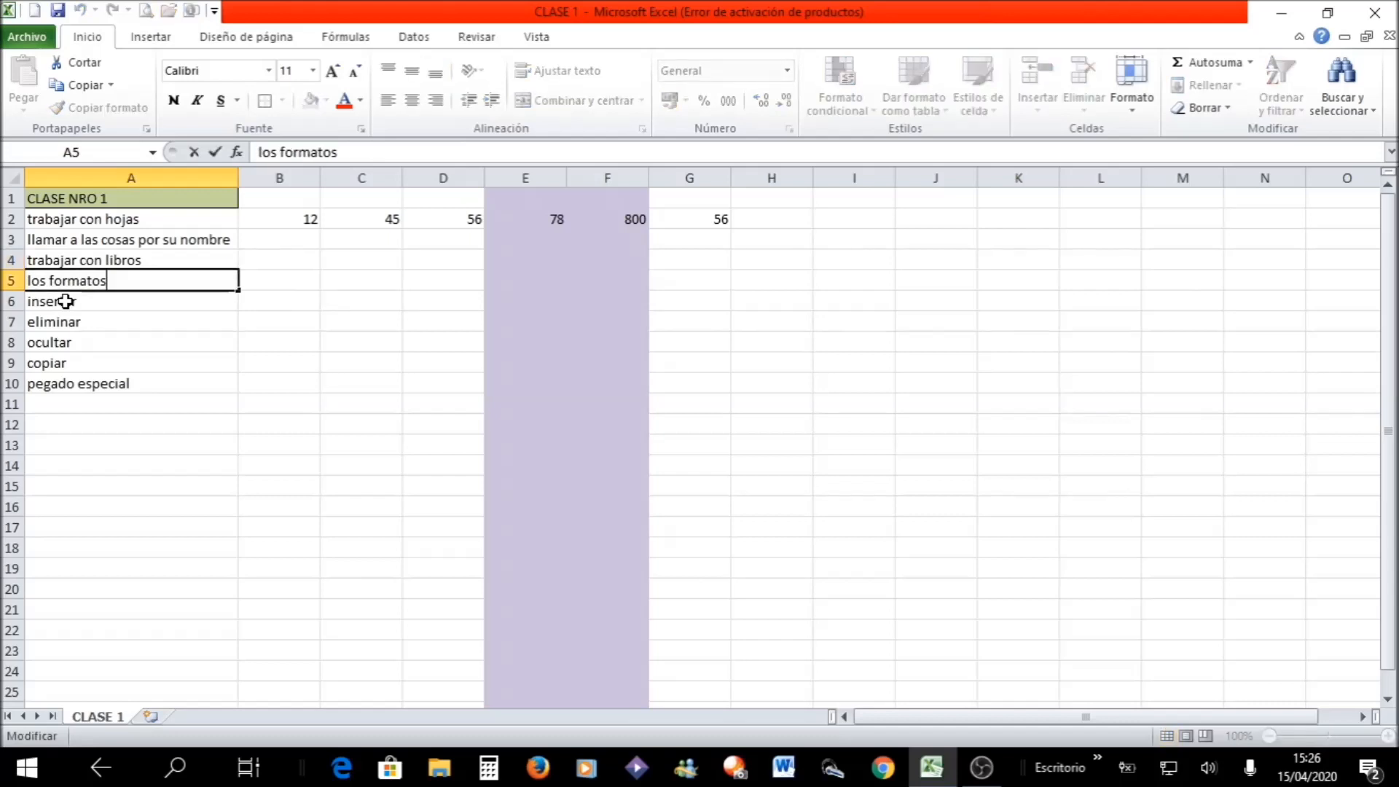
type("DE")
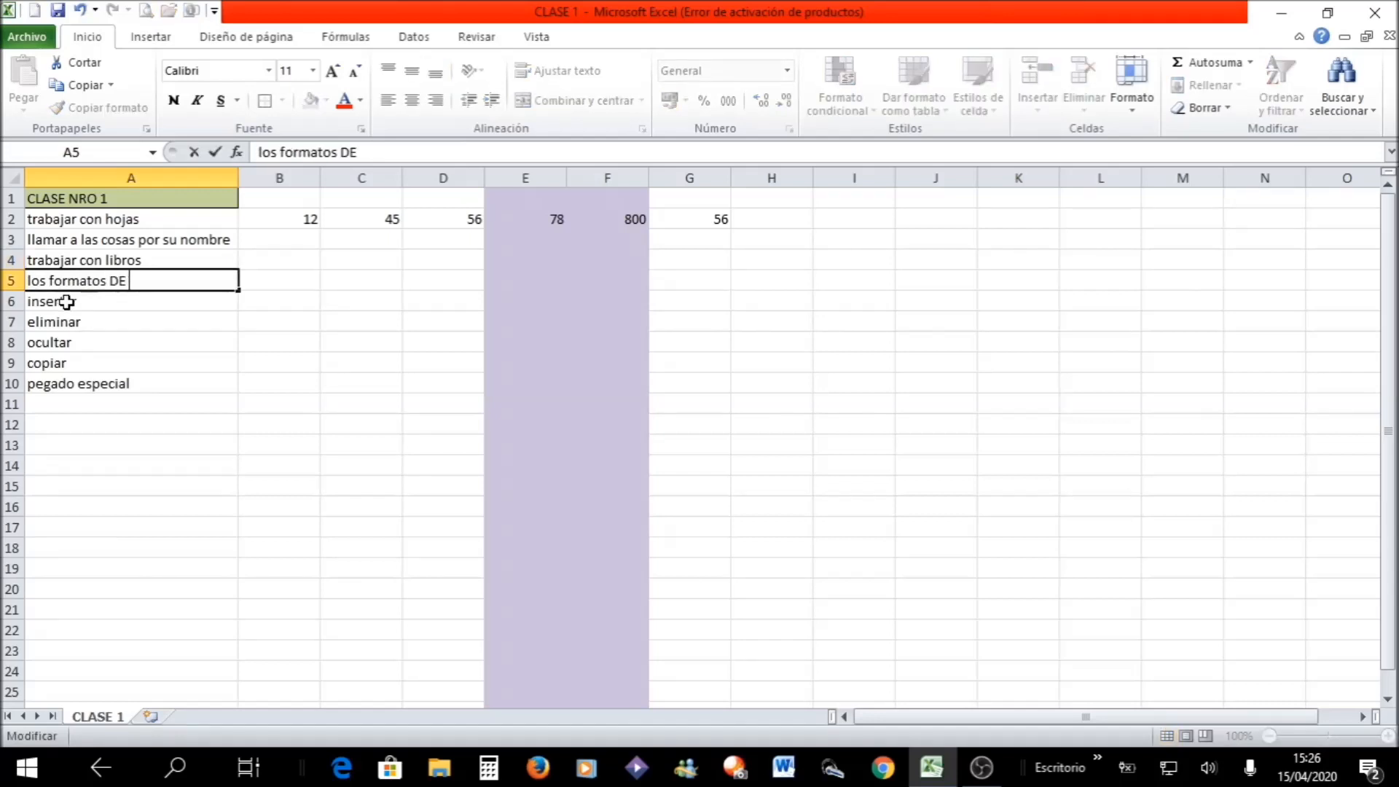
type(" LAS CELDA")
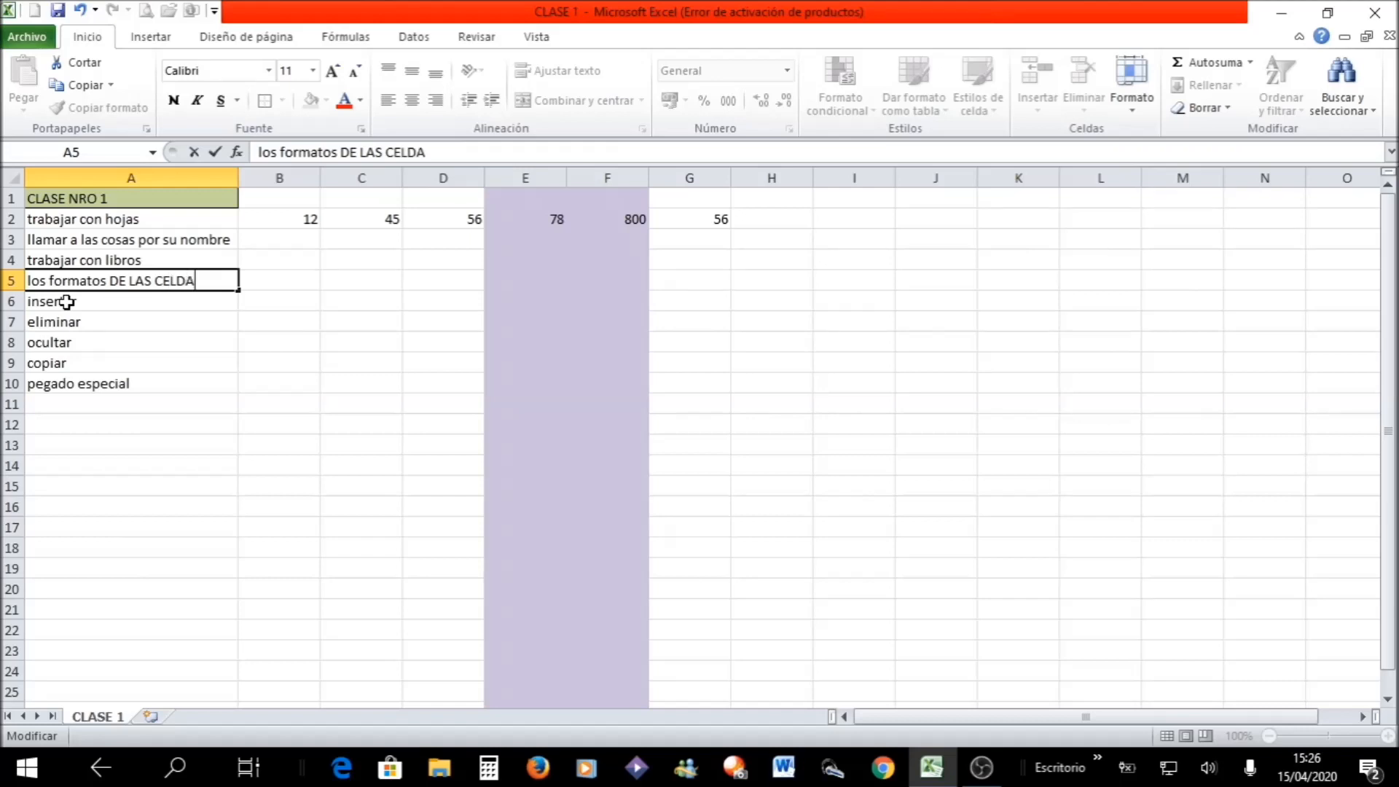
type("S Y DE LAS")
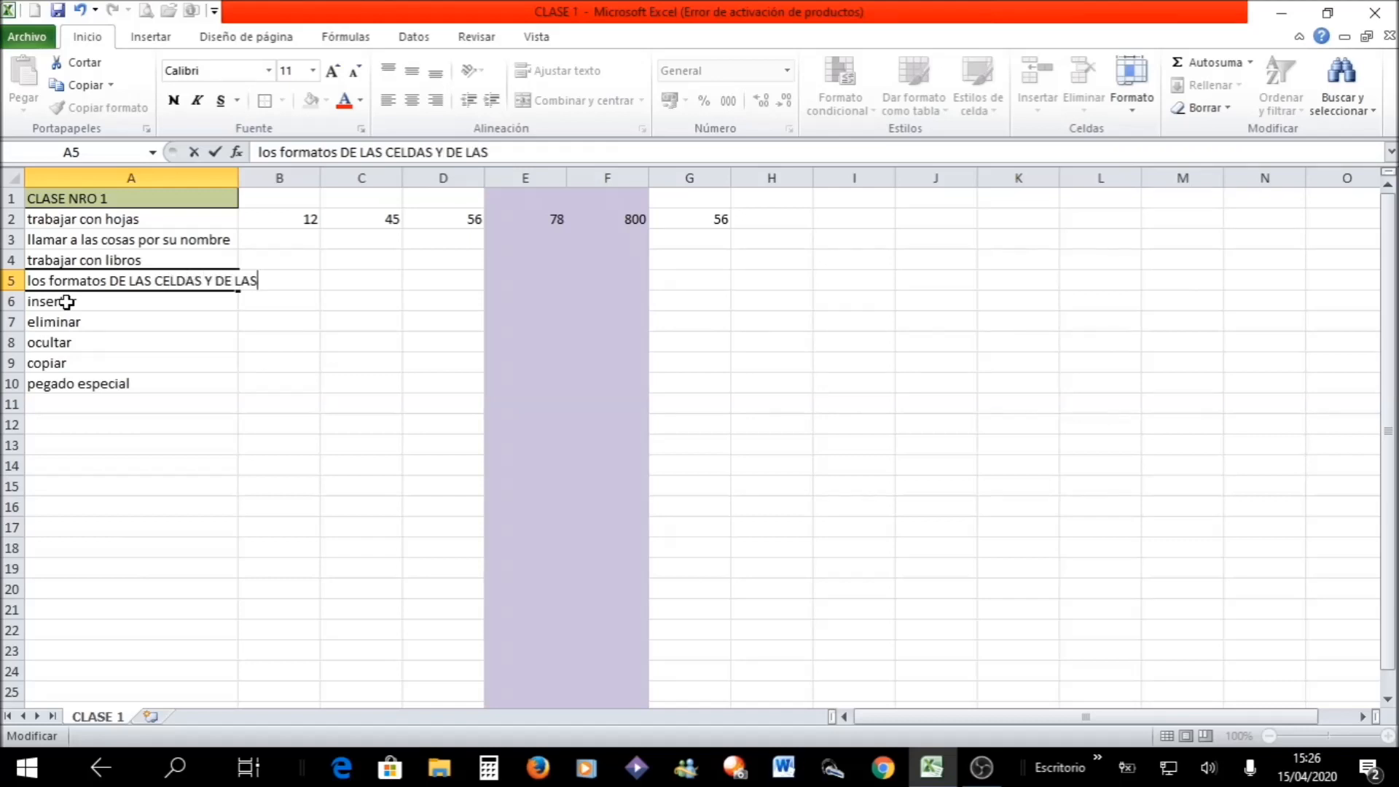
type(" COLUMNAS")
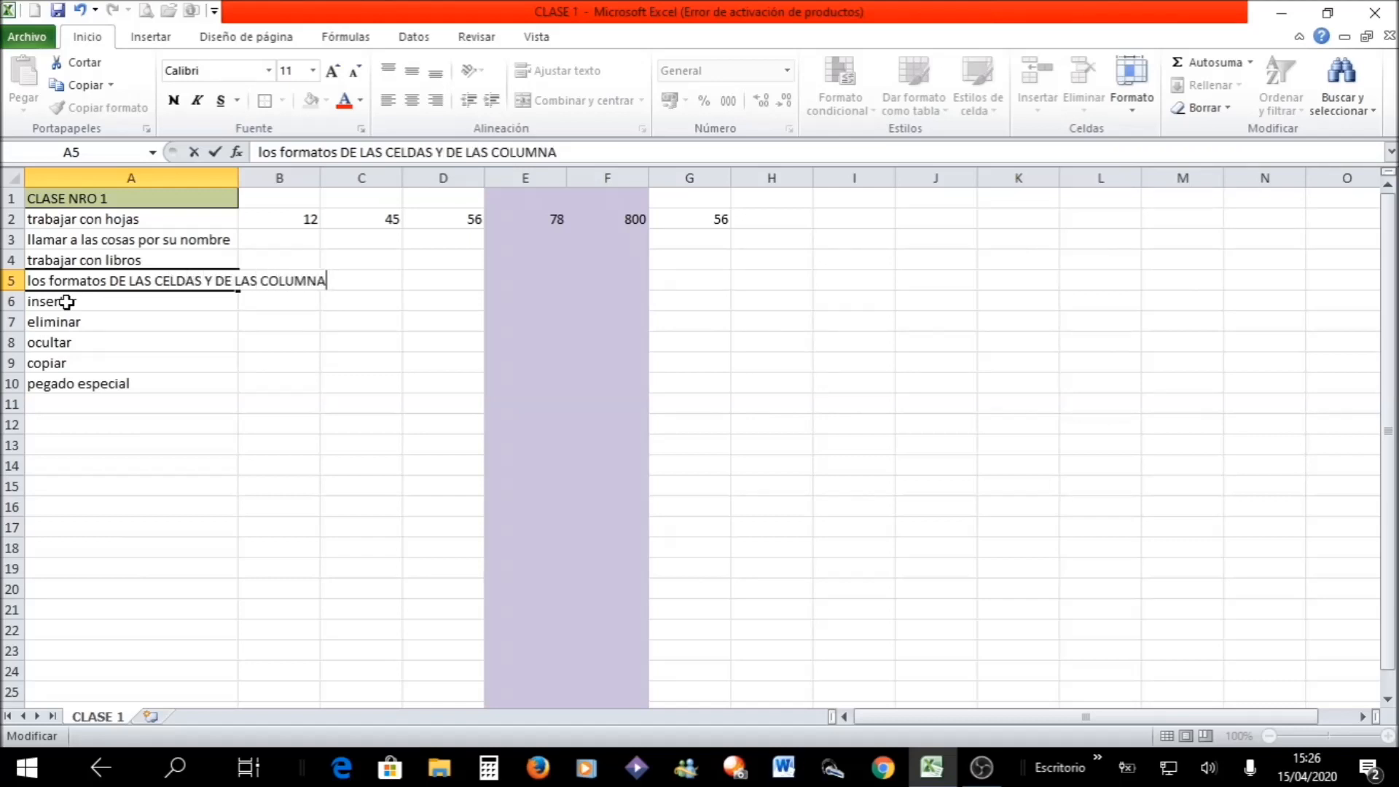
key("Return")
key("Up")
key("Right")
key("Up")
key("Up")
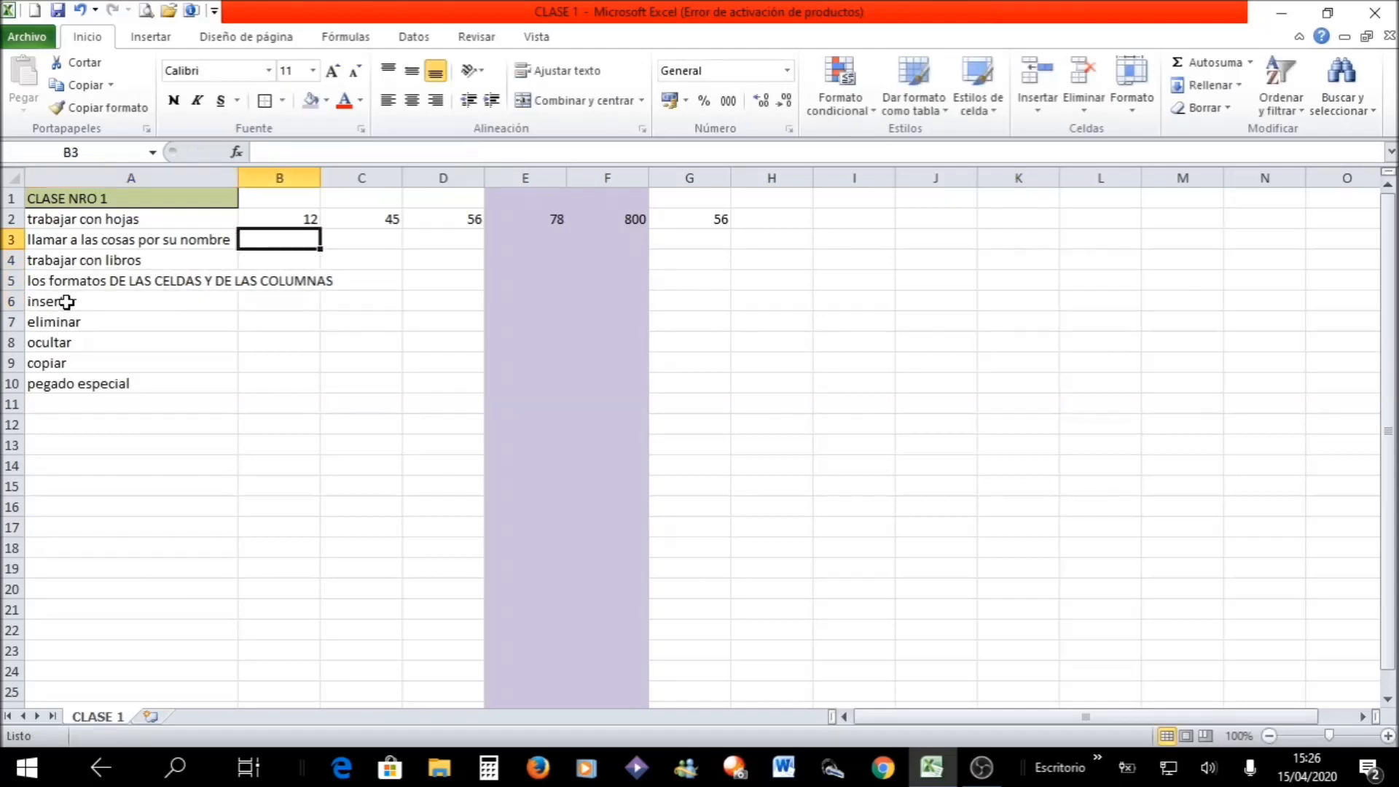
- Enter 2, 4, 6 and 7 in cells B3 through B6
type("2")
key("Return")
type("4")
key("Return")
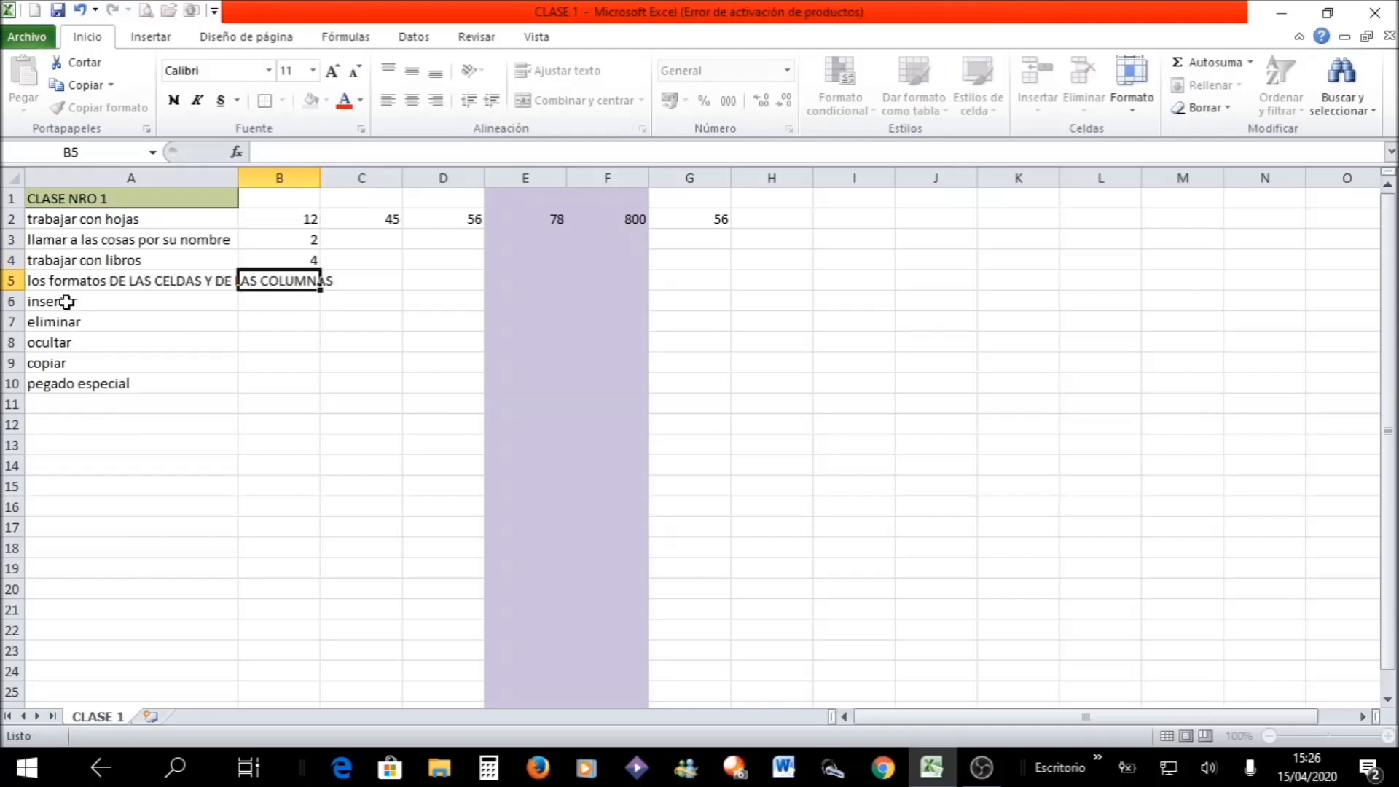
type("6")
key("Return")
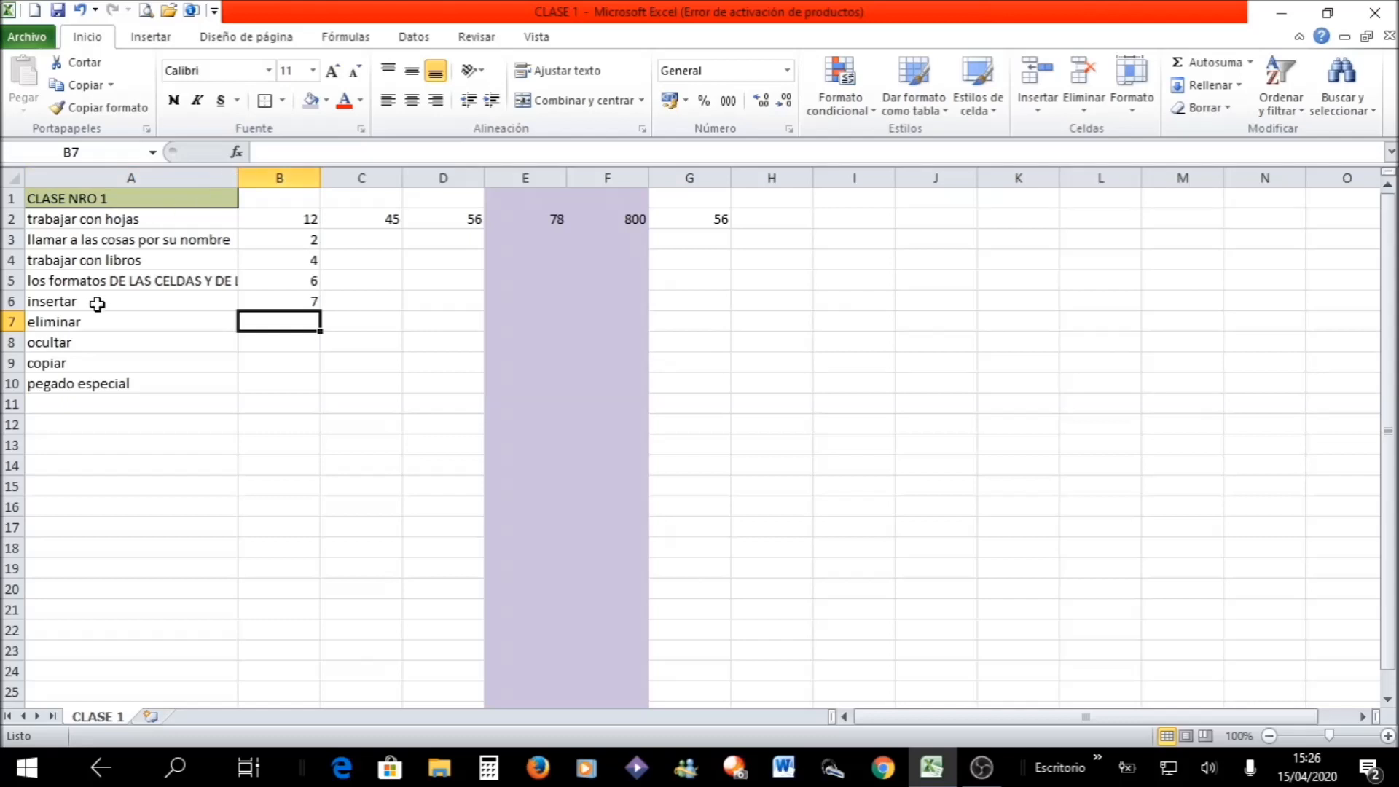
- Turn on text wrapping for the long text in cell A5
left_click(62, 282)
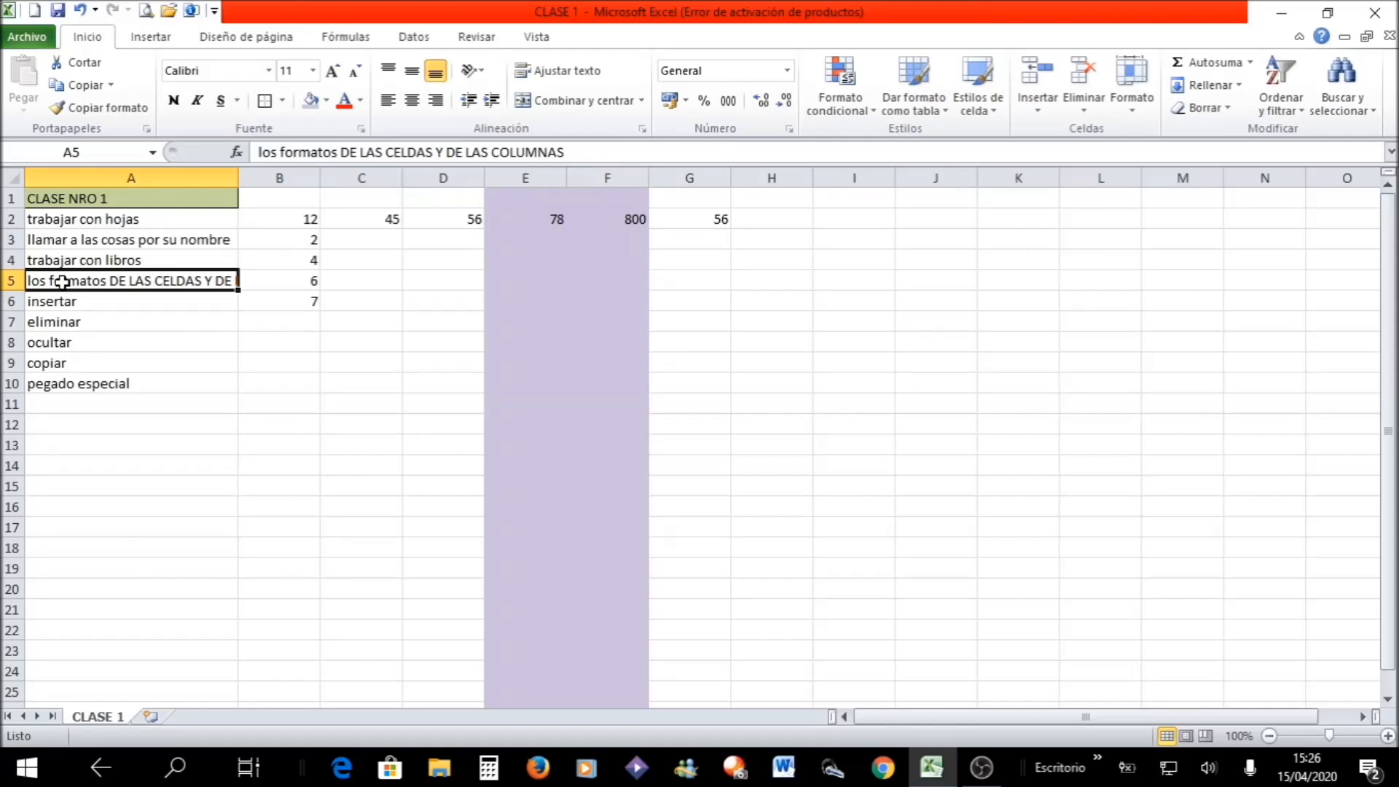
left_click(569, 74)
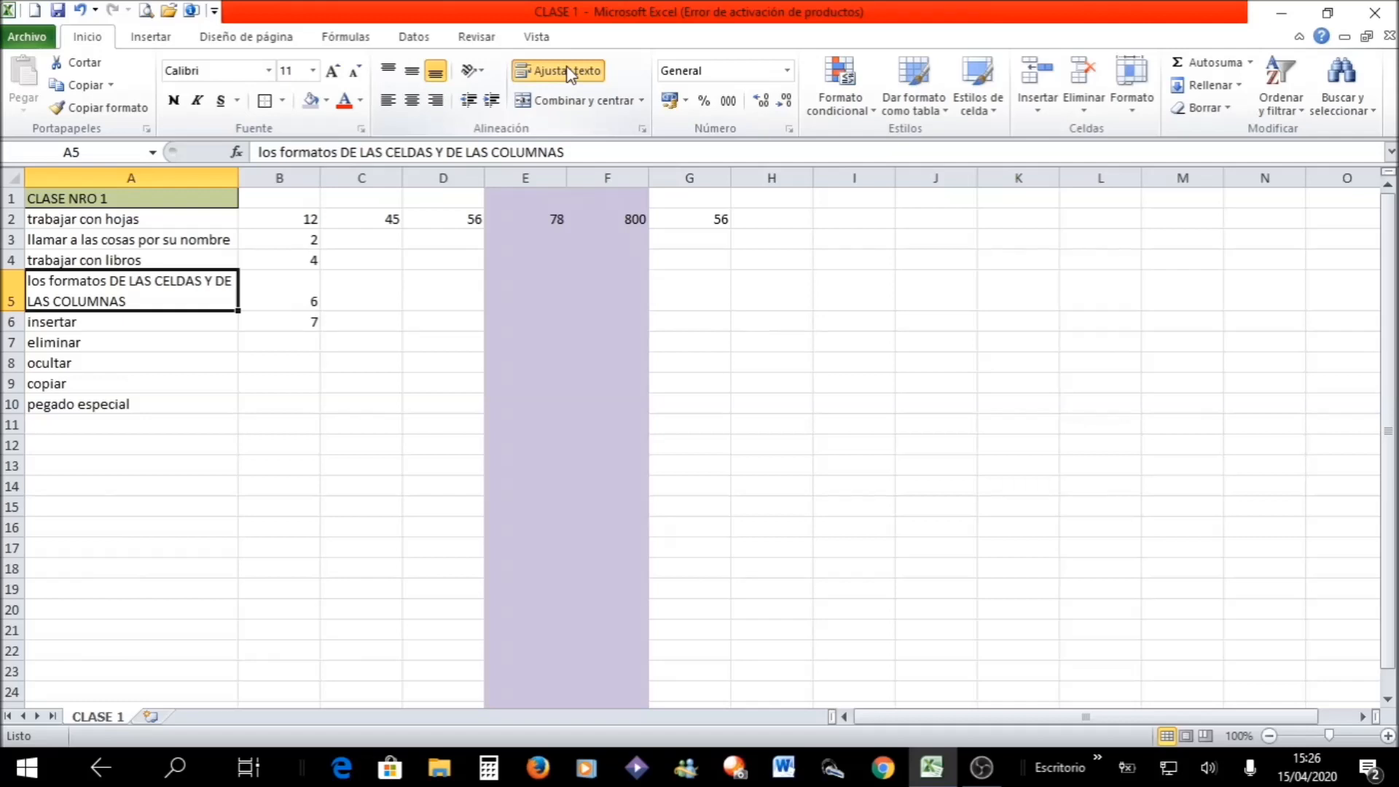
left_click(569, 73)
left_click(569, 73)
left_click(142, 421)
left_click(55, 299)
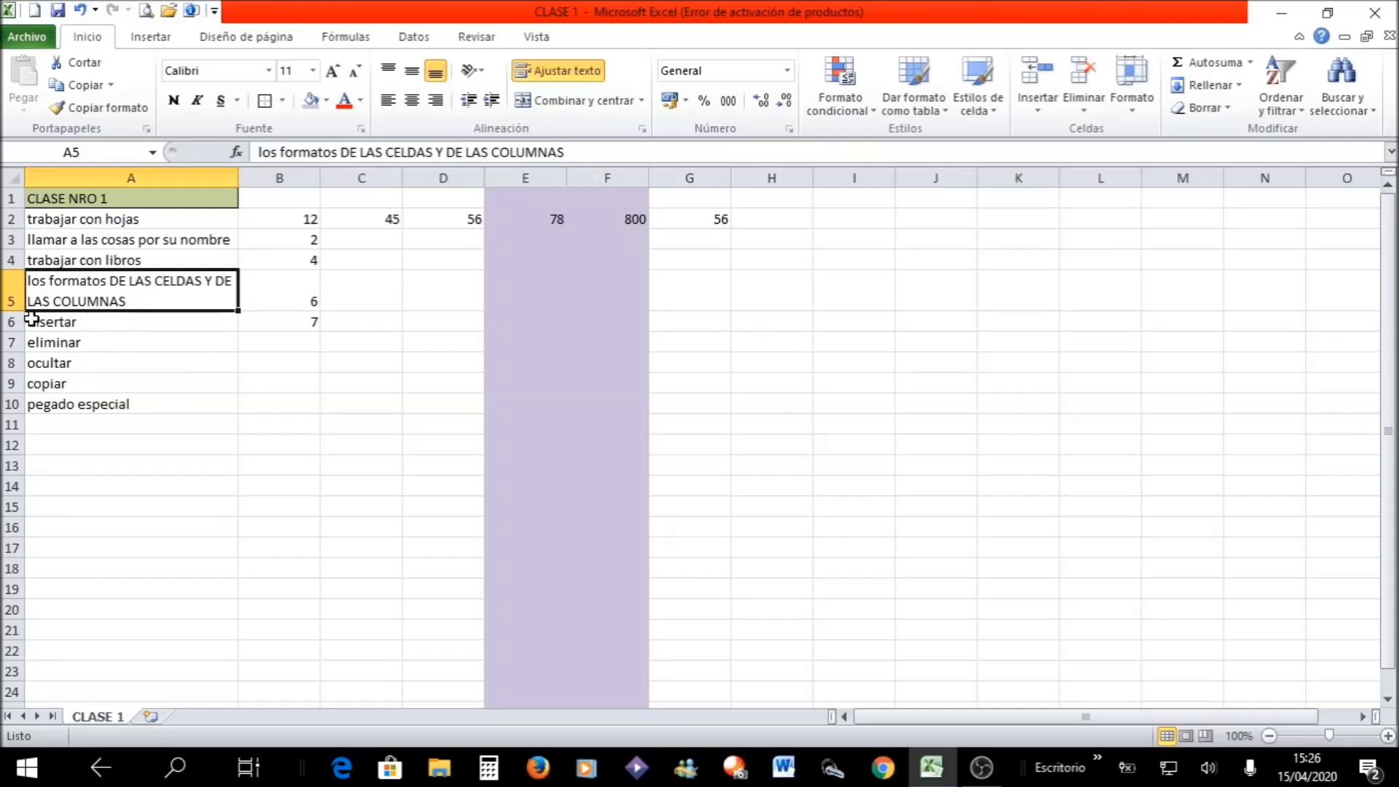
- Make row 5 taller, and reduce its height to less than its two lines of text need
left_click_drag(9, 312, 8, 312)
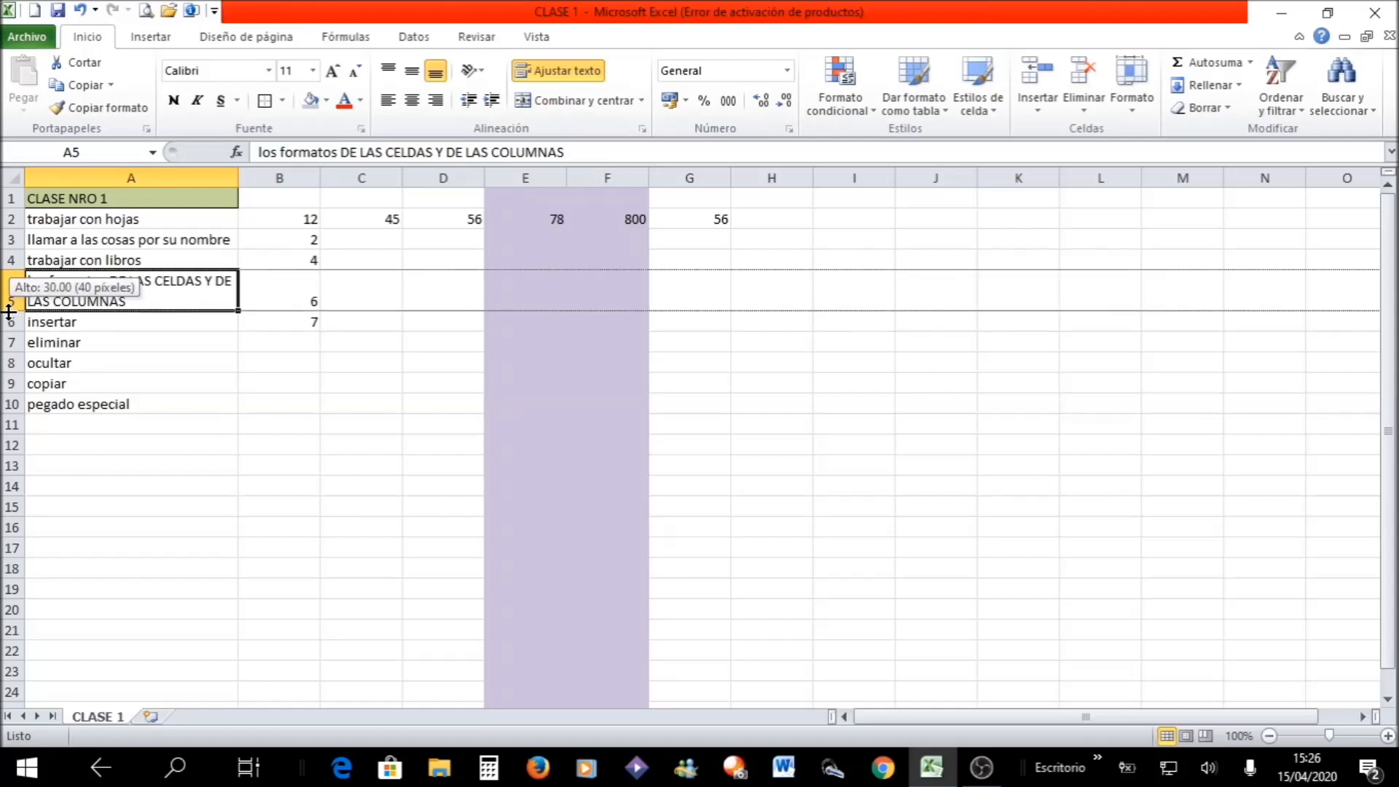
mouse_move(9, 312)
left_mouse_down()
mouse_move(8, 290)
mouse_move(13, 328)
left_mouse_up()
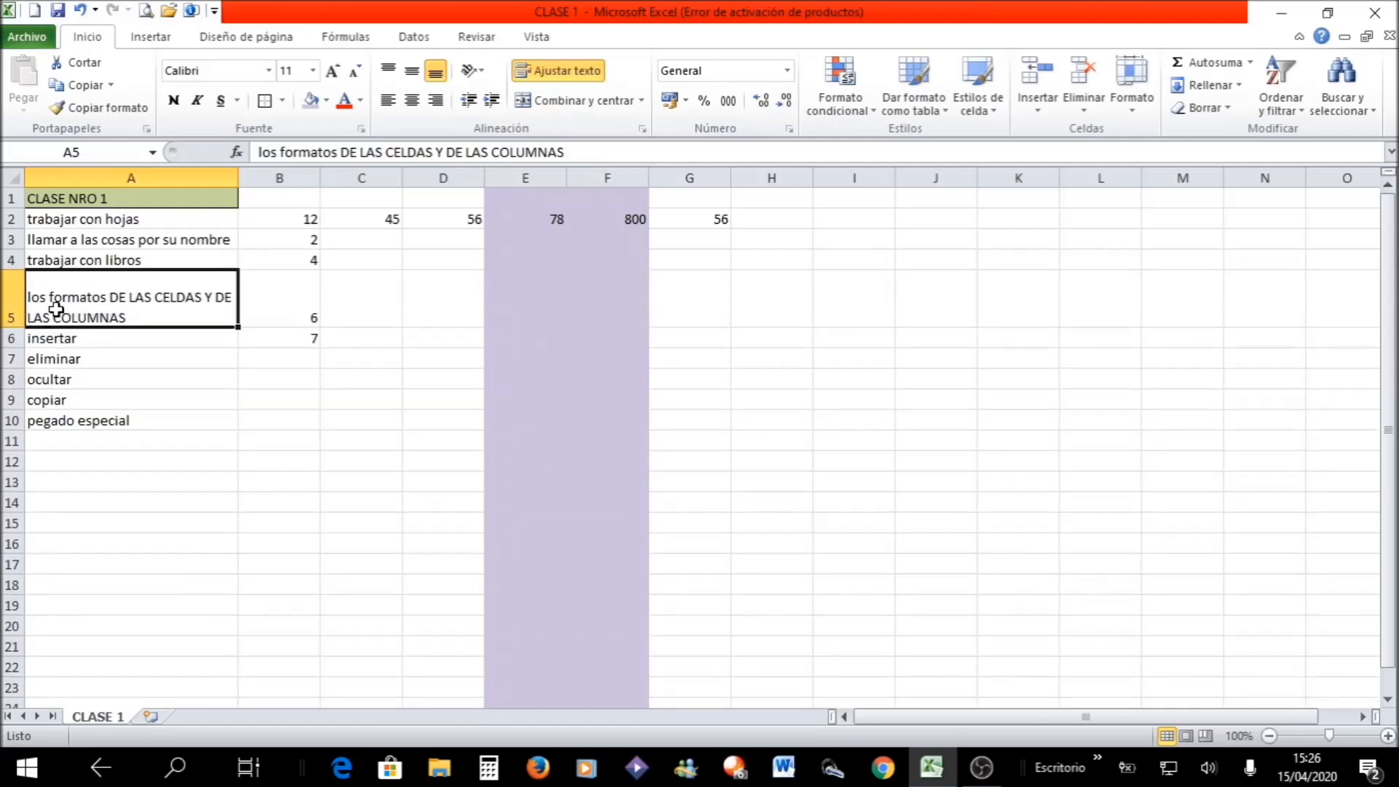
left_click_drag(12, 328, 13, 301)
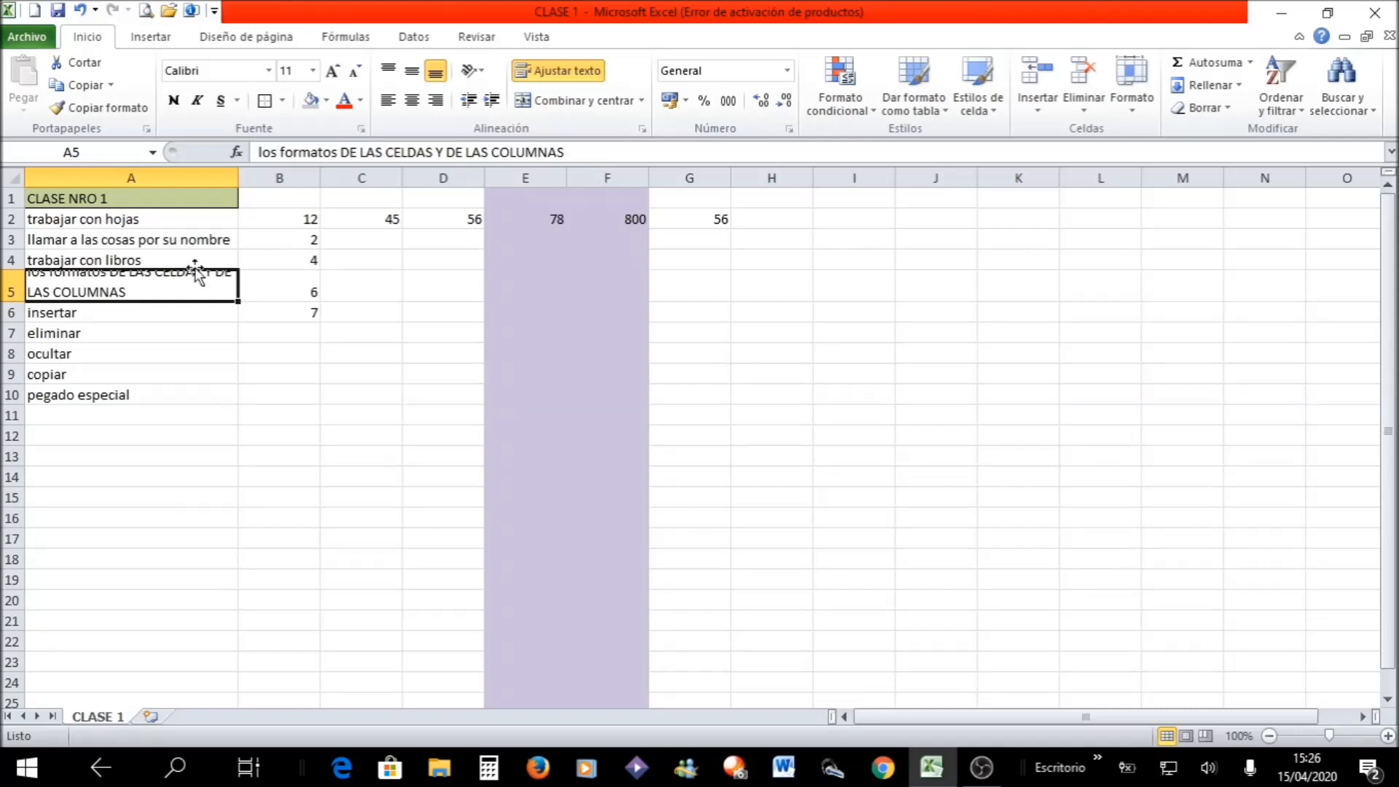
- Turn off text wrapping for A5 and make row 5 taller again
left_click(557, 73)
left_click(557, 73)
left_click(557, 73)
left_click_drag(12, 302, 12, 320)
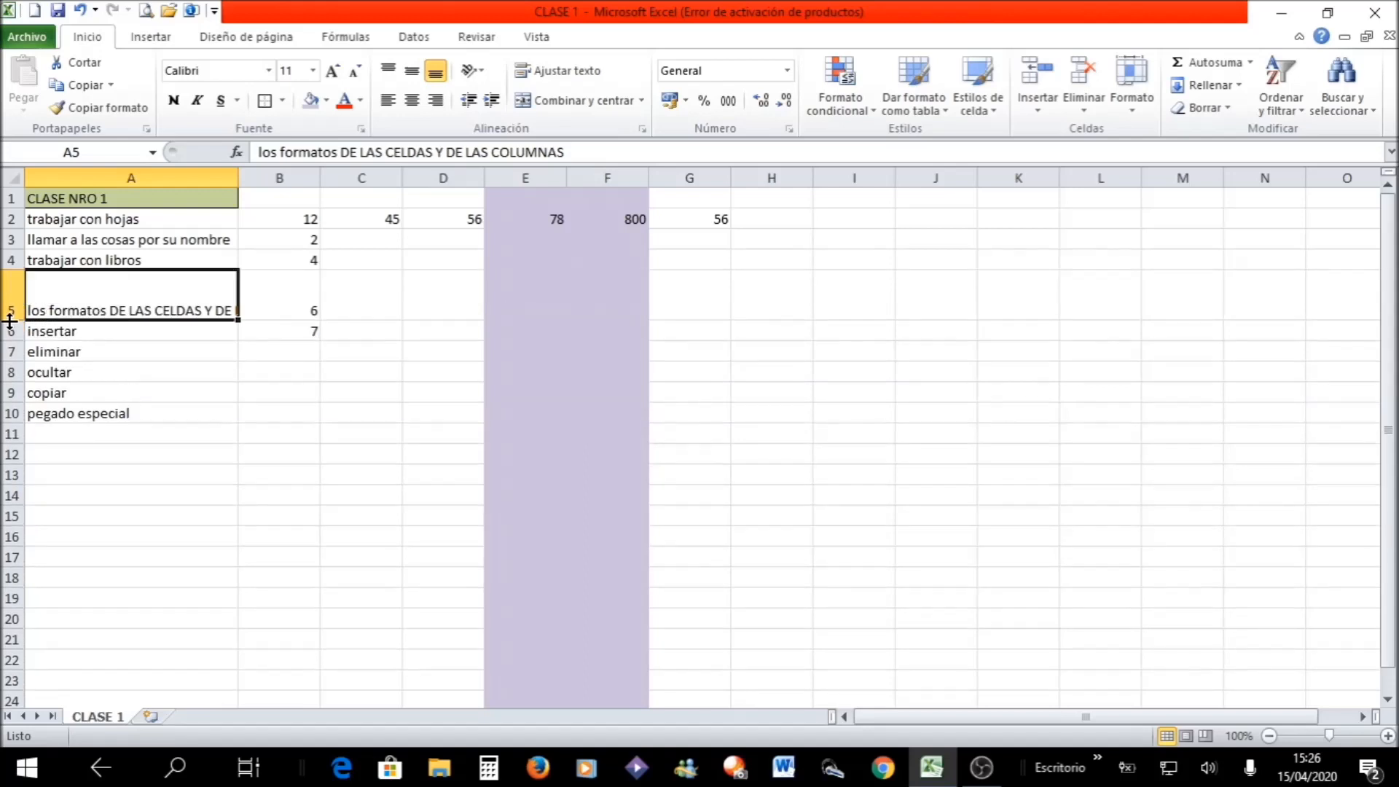
- Undo the row 5 height changes and the removal of text wrapping from A5
left_click(83, 10)
left_click(87, 8)
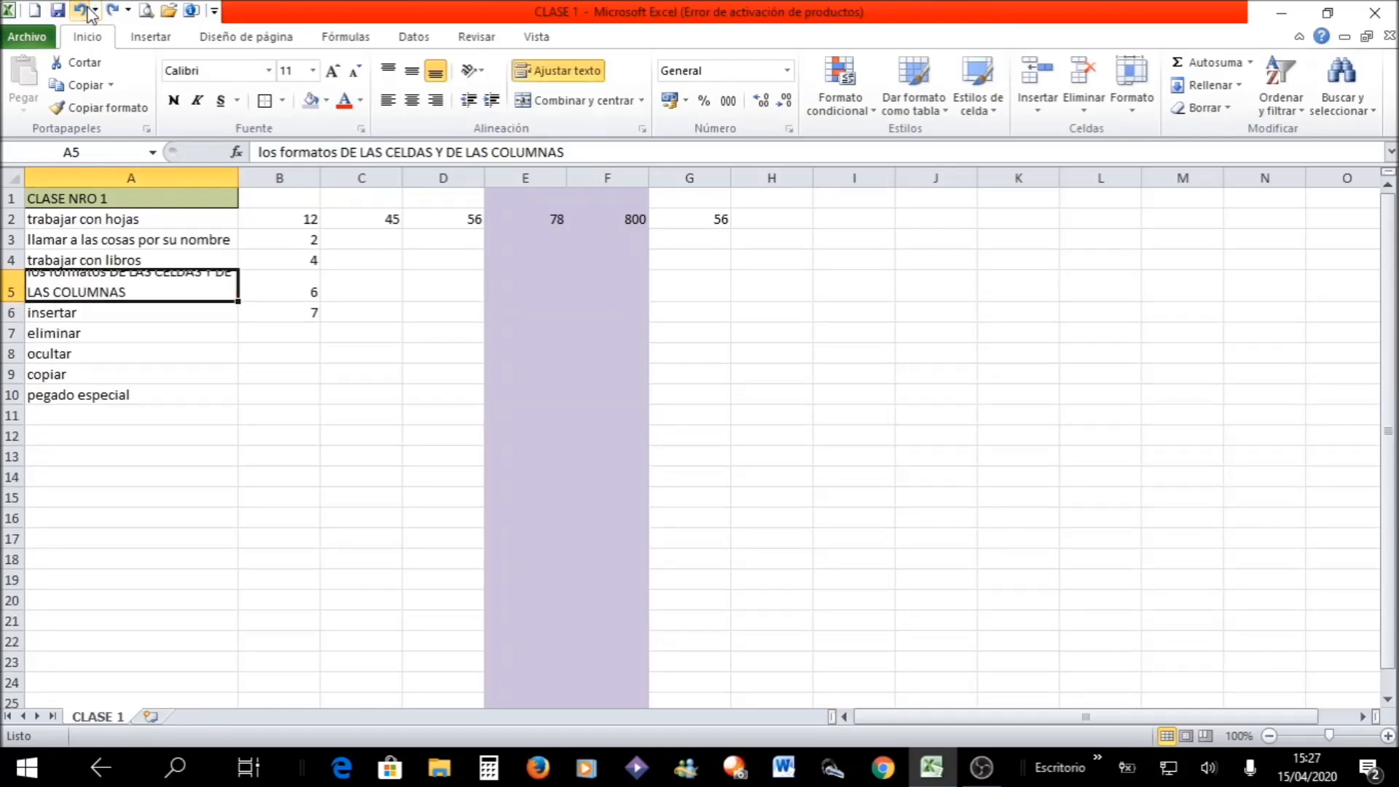
left_click(88, 10)
left_click(87, 10)
left_click(88, 10)
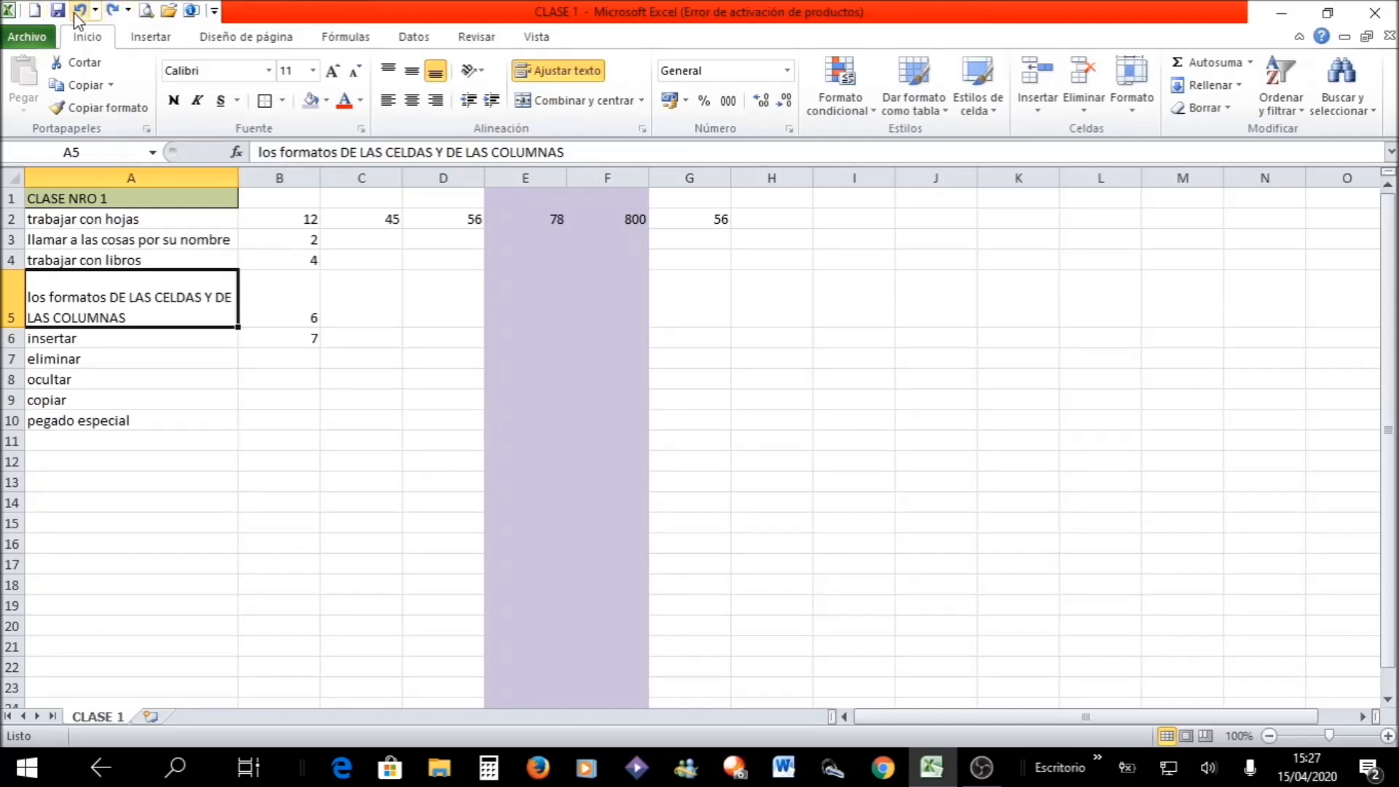
left_click(76, 15)
left_click(125, 342)
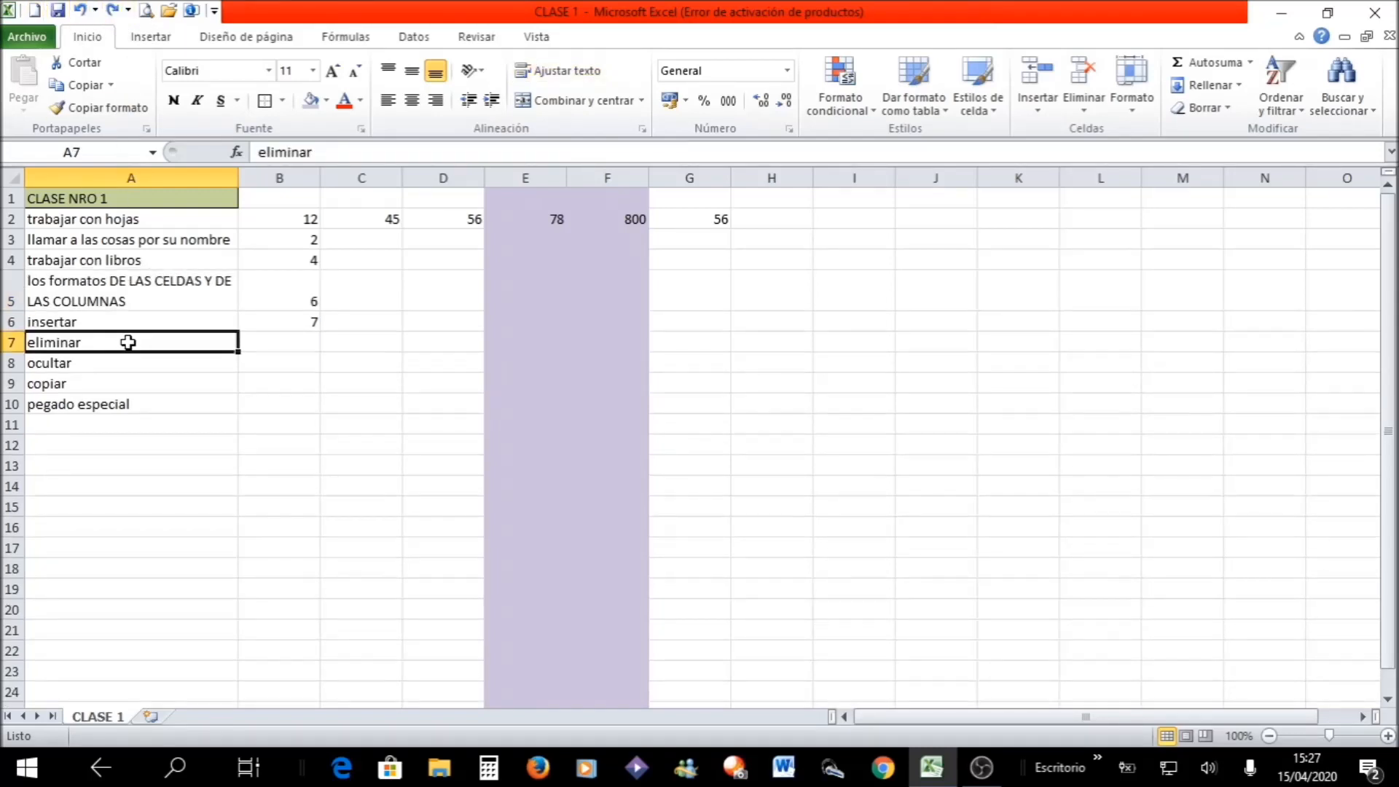
- Insert a manual line break in A5 before "Y DE LAS COLUMNAS"
left_click(102, 291)
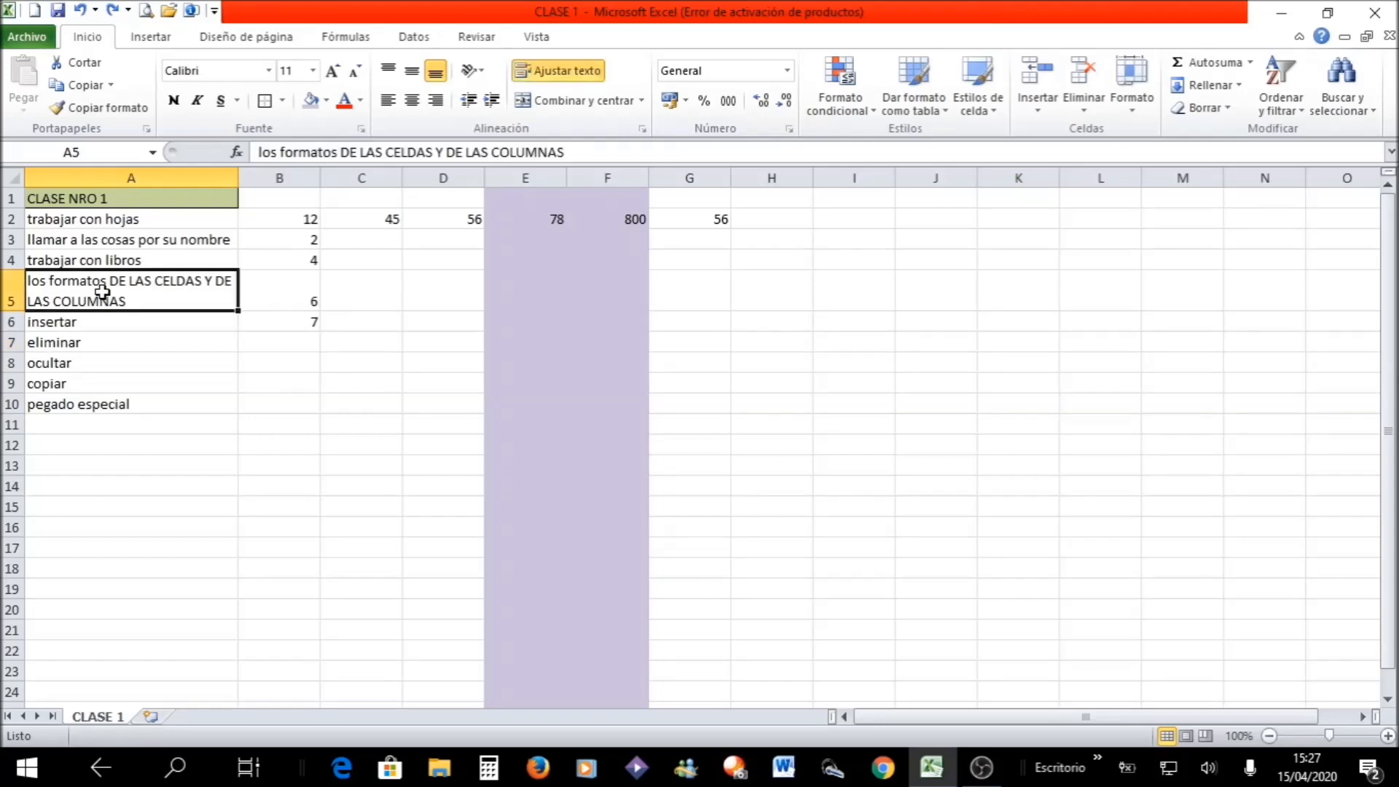
key("F2")
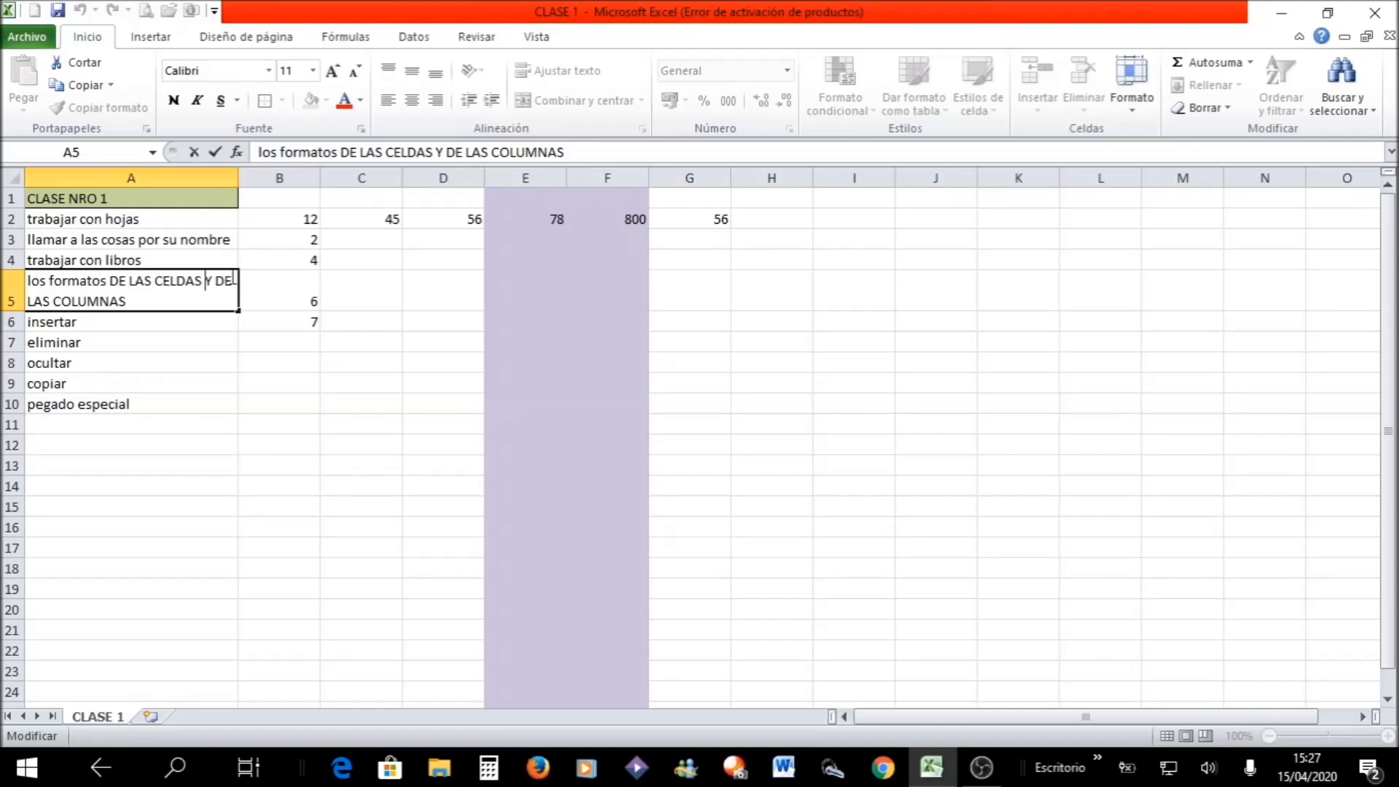
key("alt+Return")
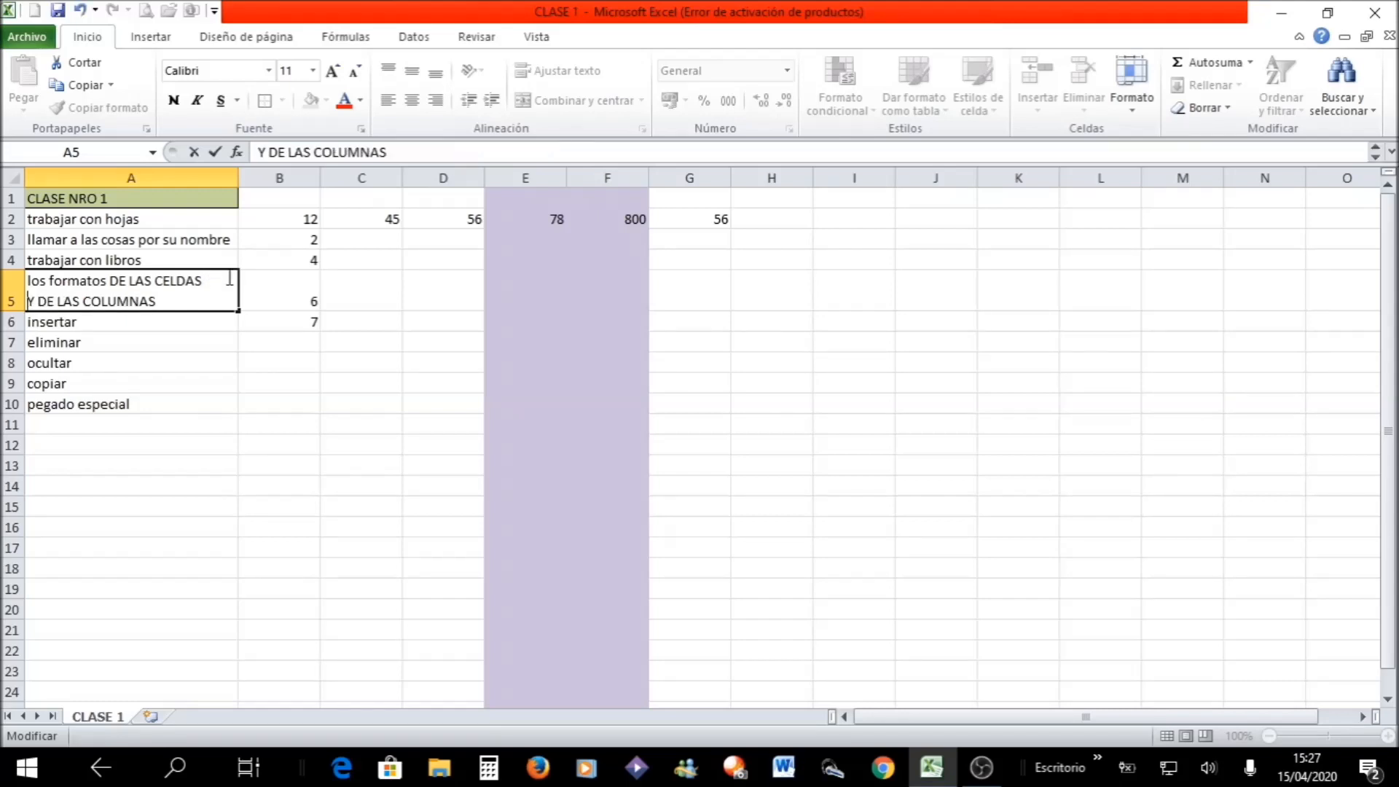
left_click(212, 345)
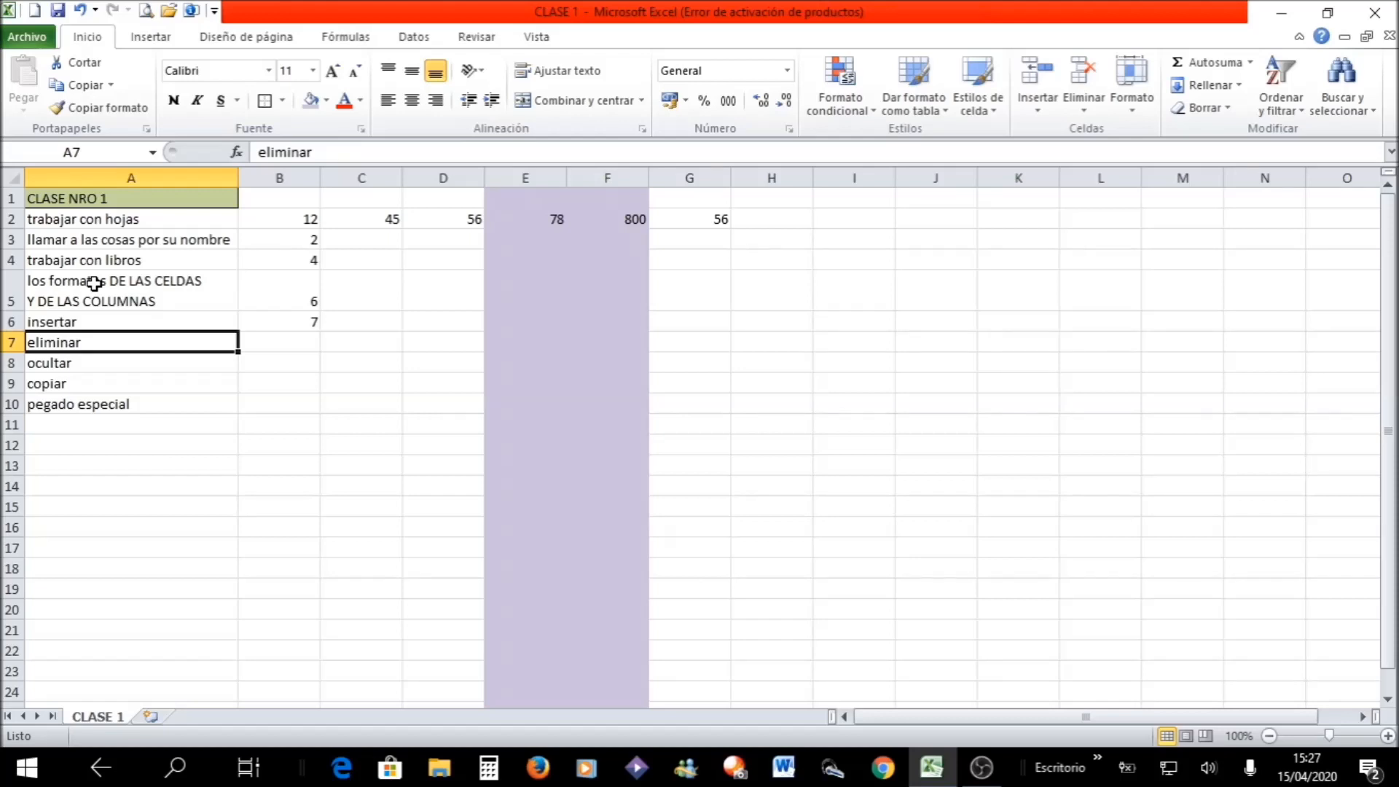
- Put cell A3, "llamar a las cosas por su nombre", on the clipboard and select H10 as the paste destination
left_click(96, 407)
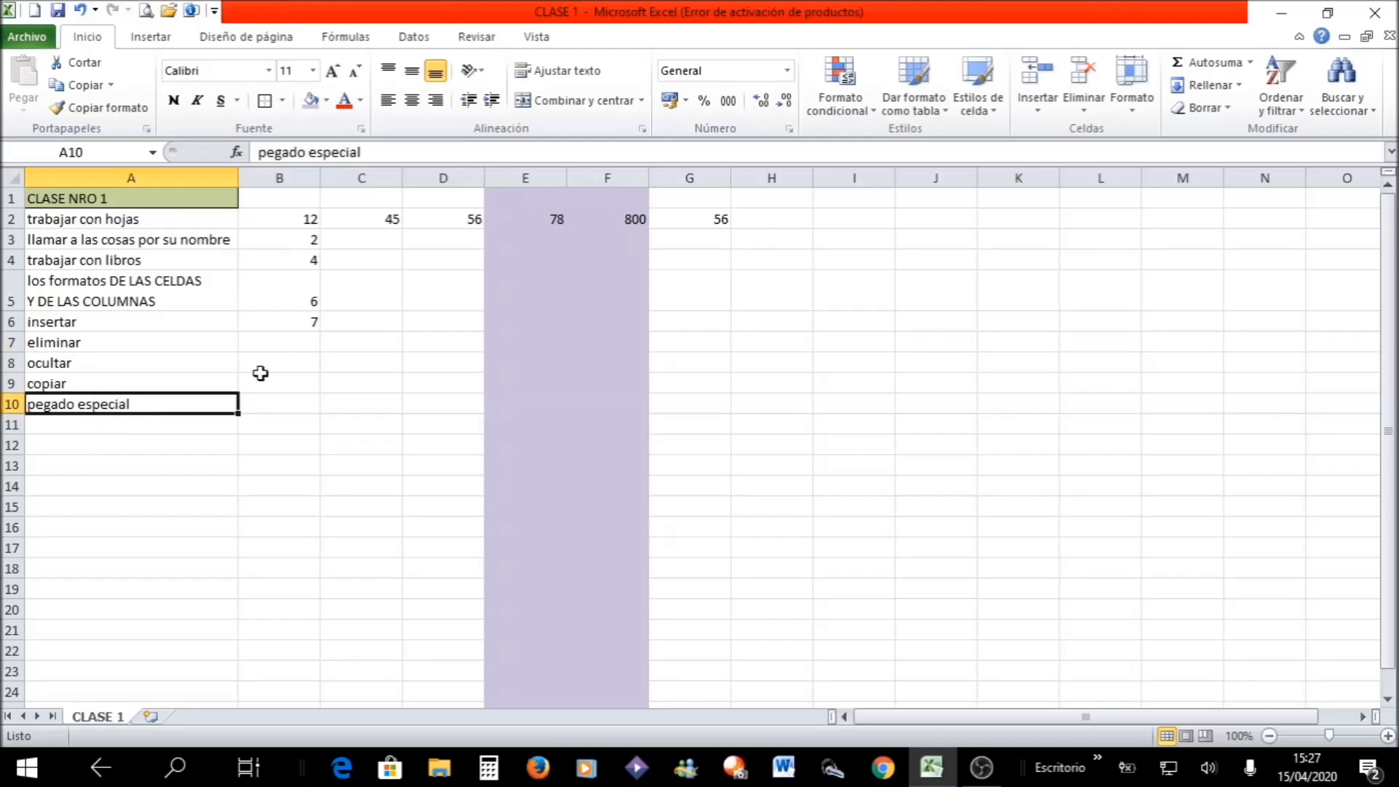
left_click(89, 237)
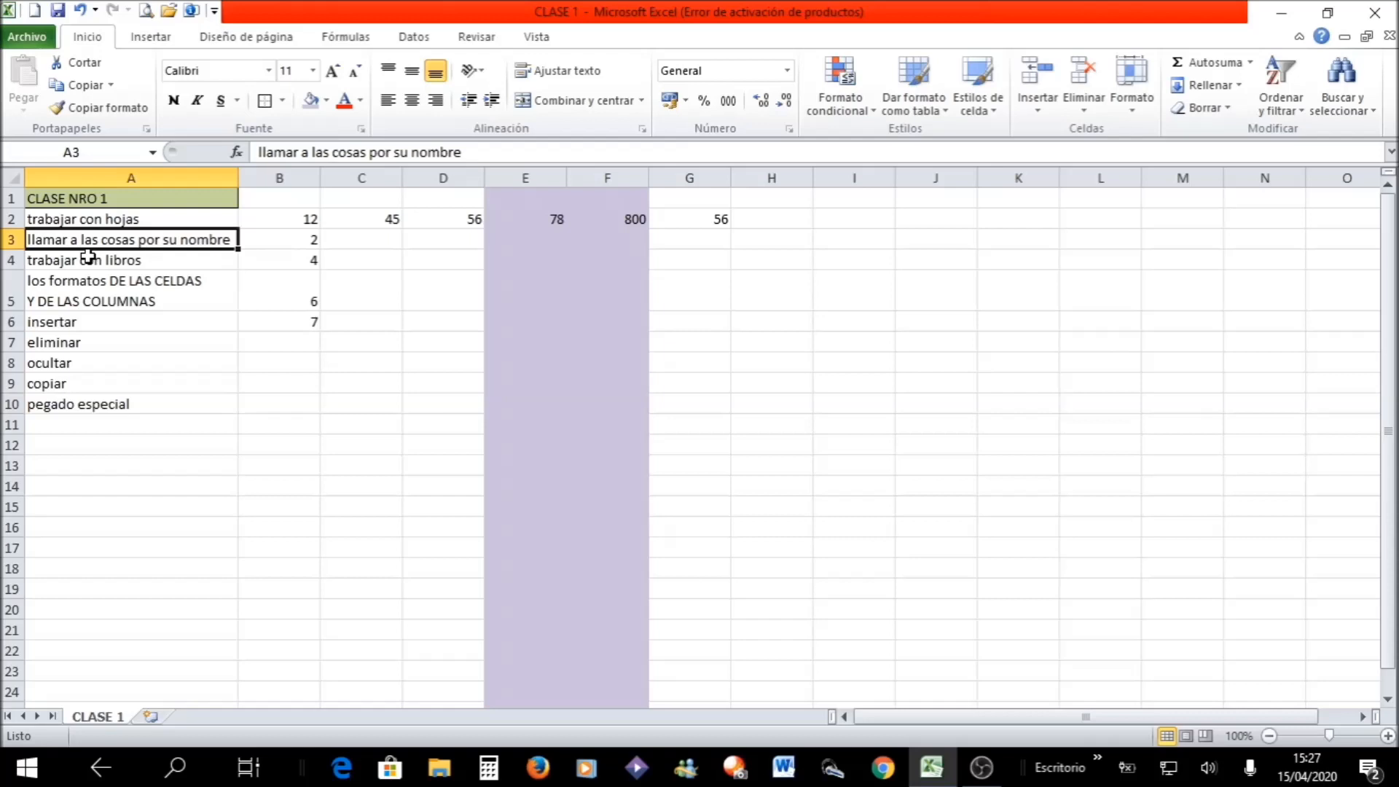
key("ctrl+x")
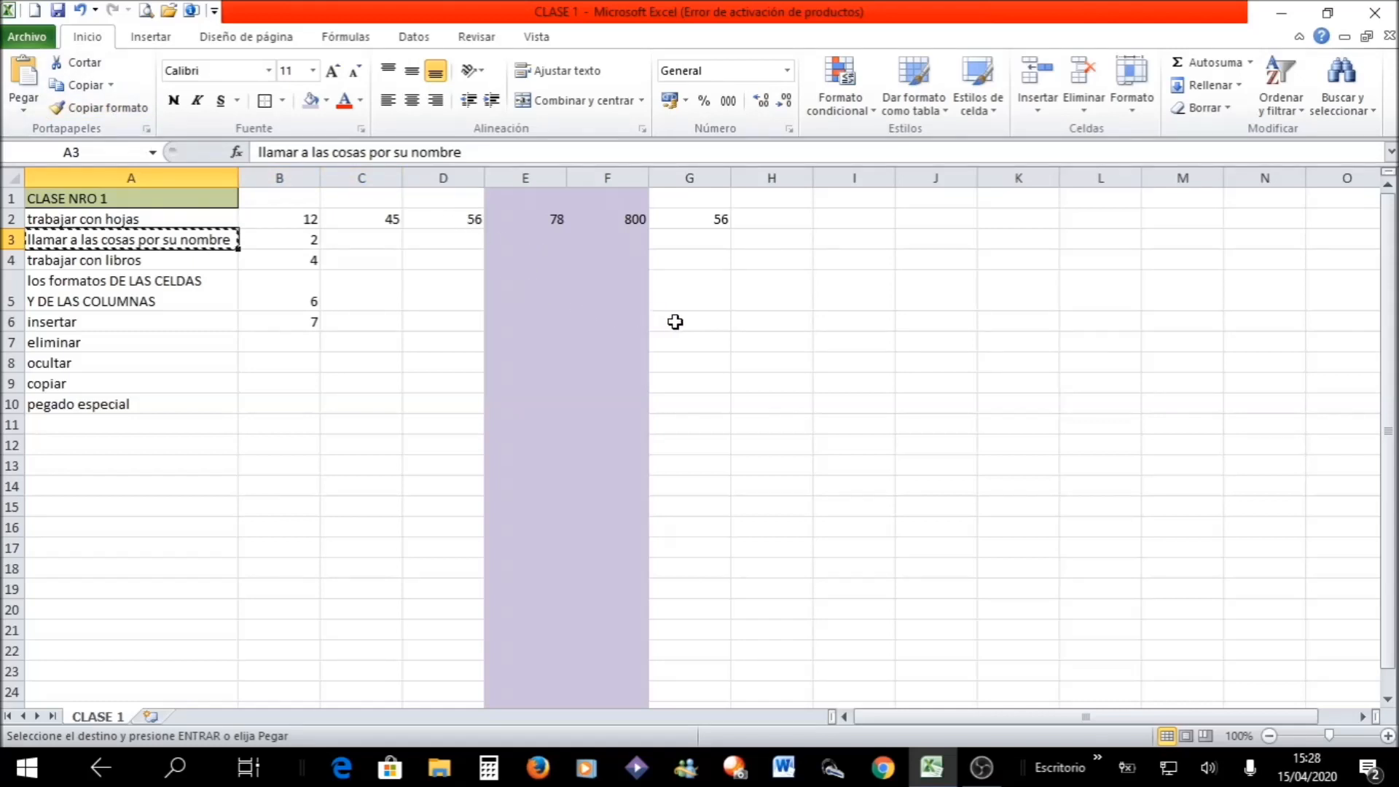
left_click(757, 402)
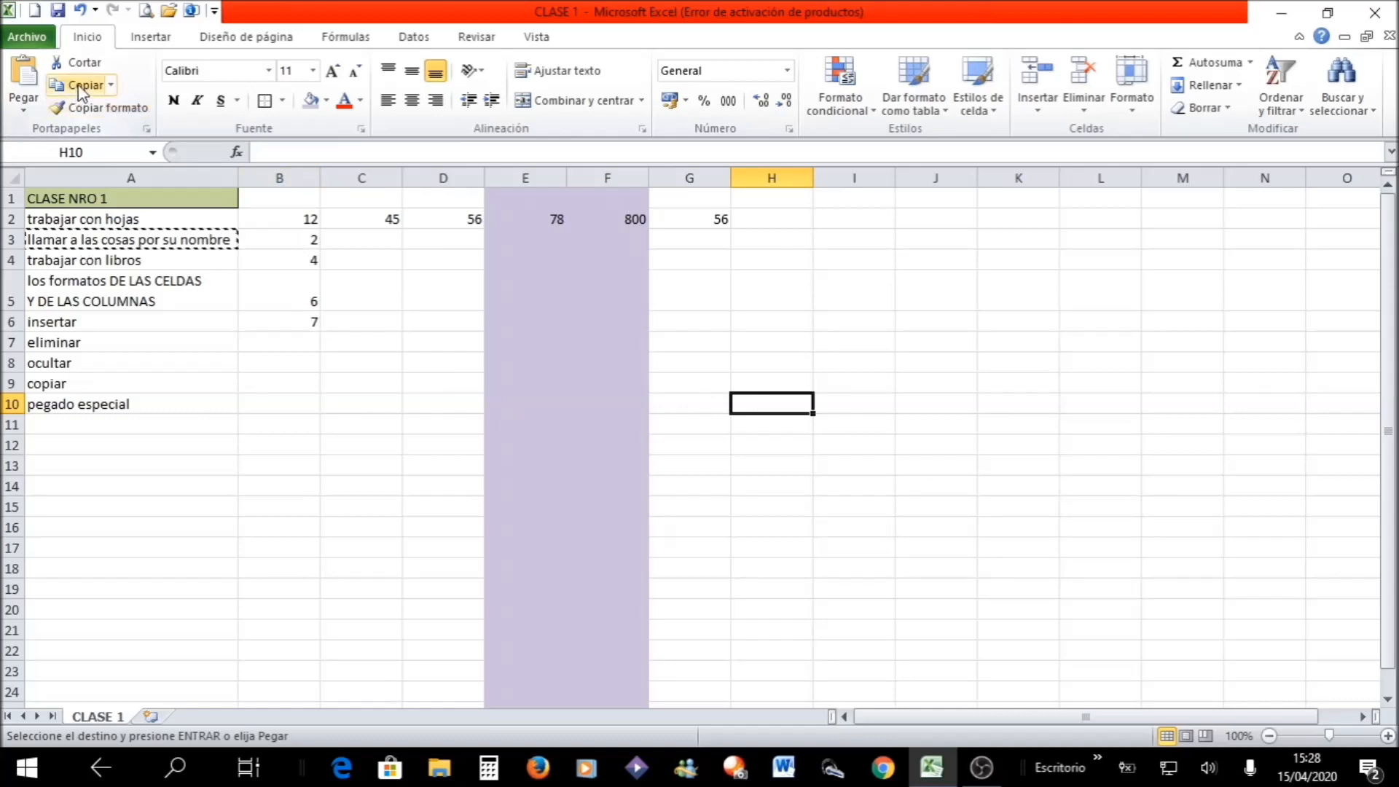
left_click(35, 115)
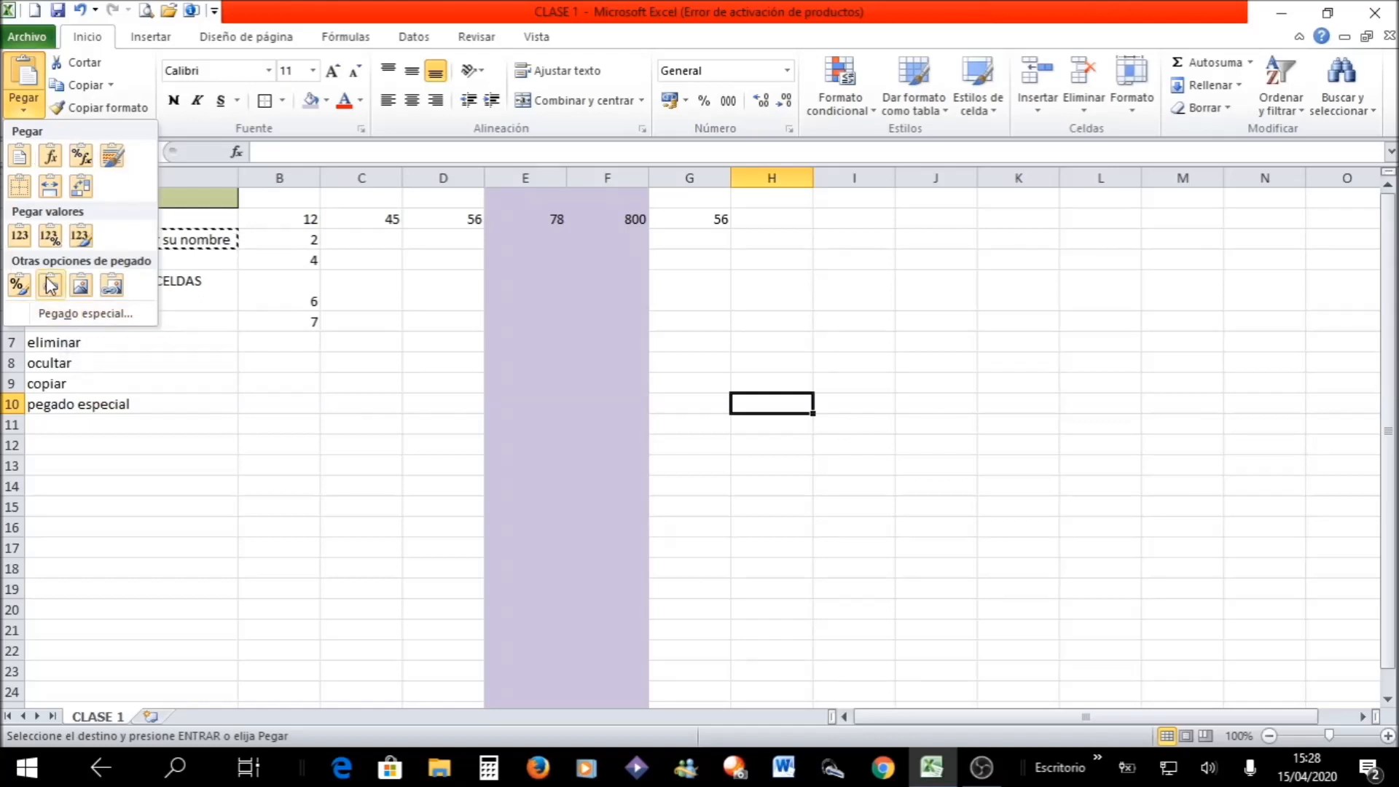
left_click(73, 315)
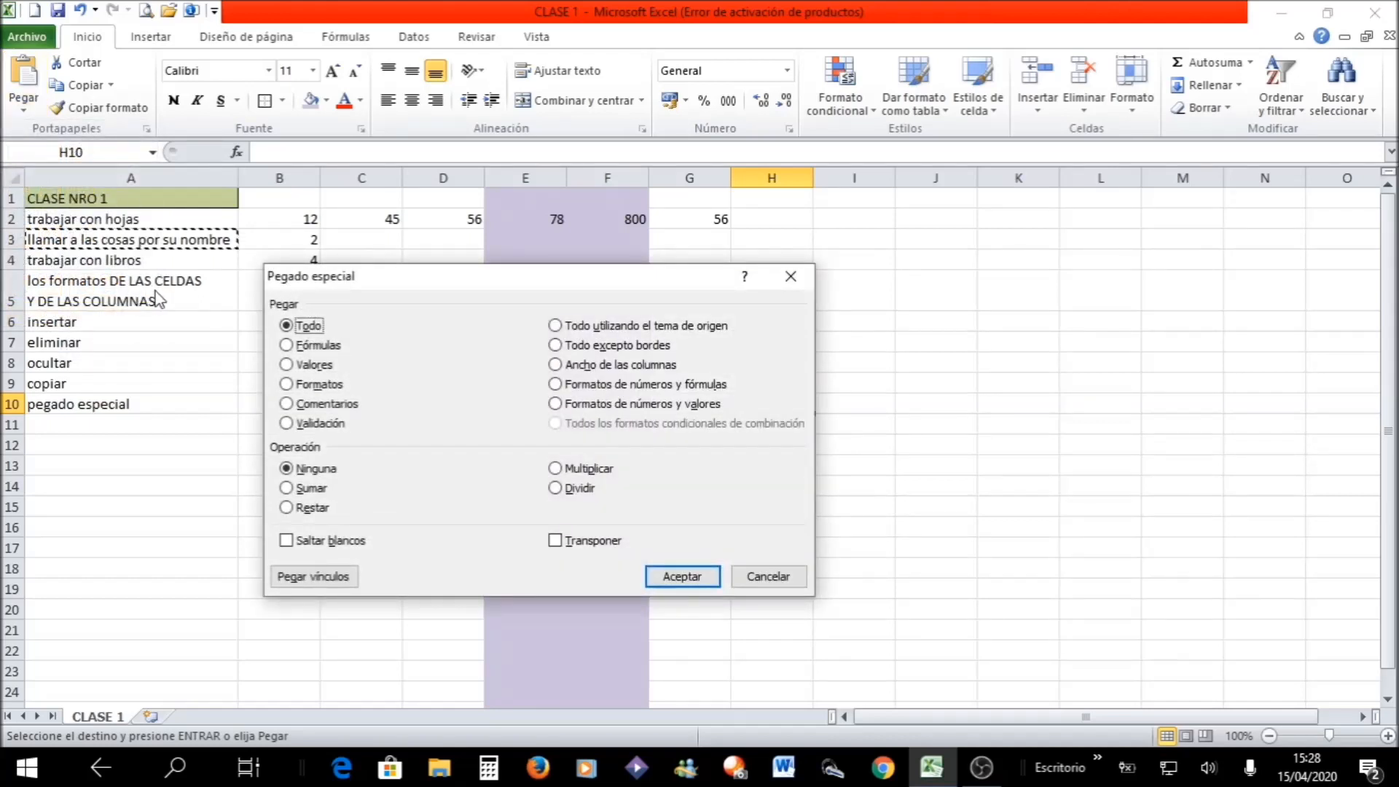
left_click(738, 575)
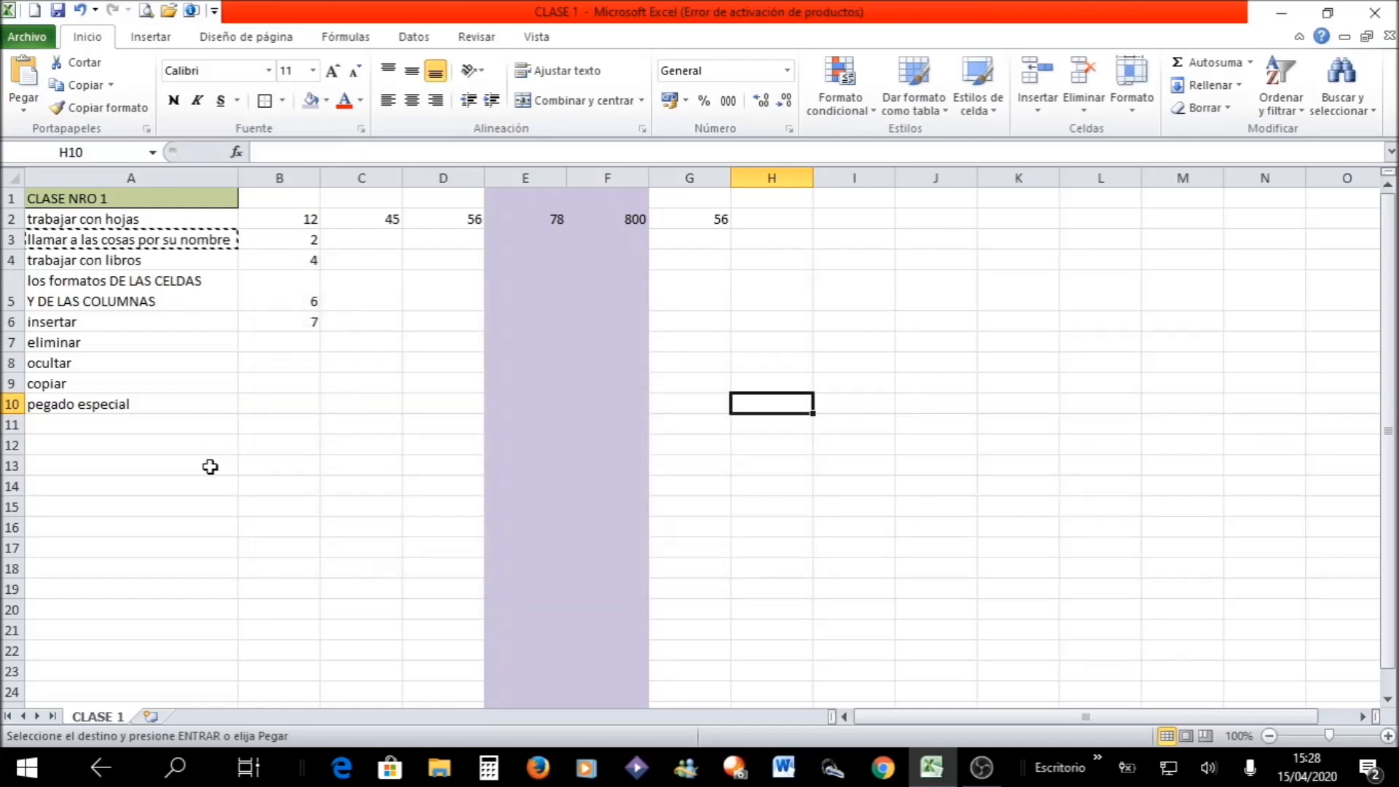
- Use Paste Special with "Ancho de las columnas" to apply the copied column width to column H
left_click(26, 106)
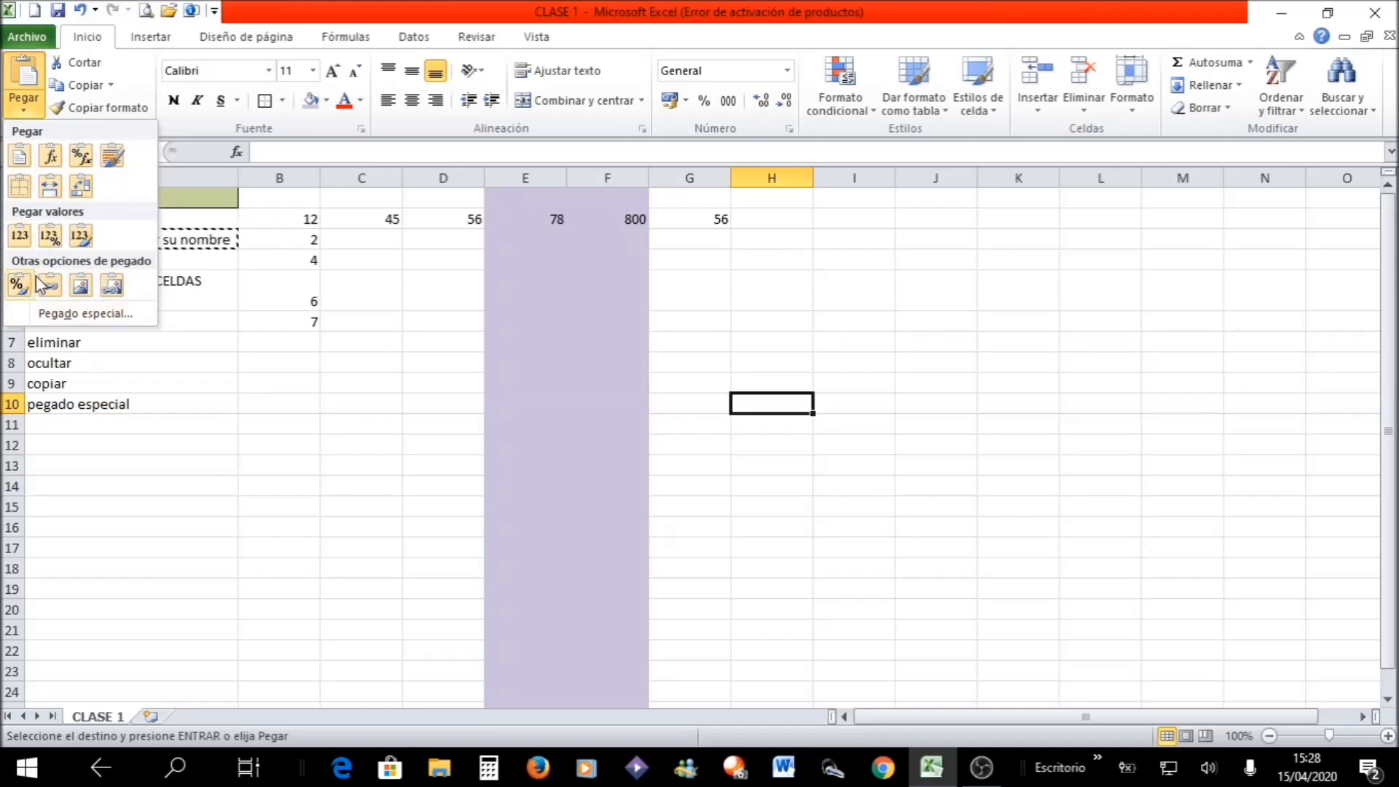
left_click(56, 312)
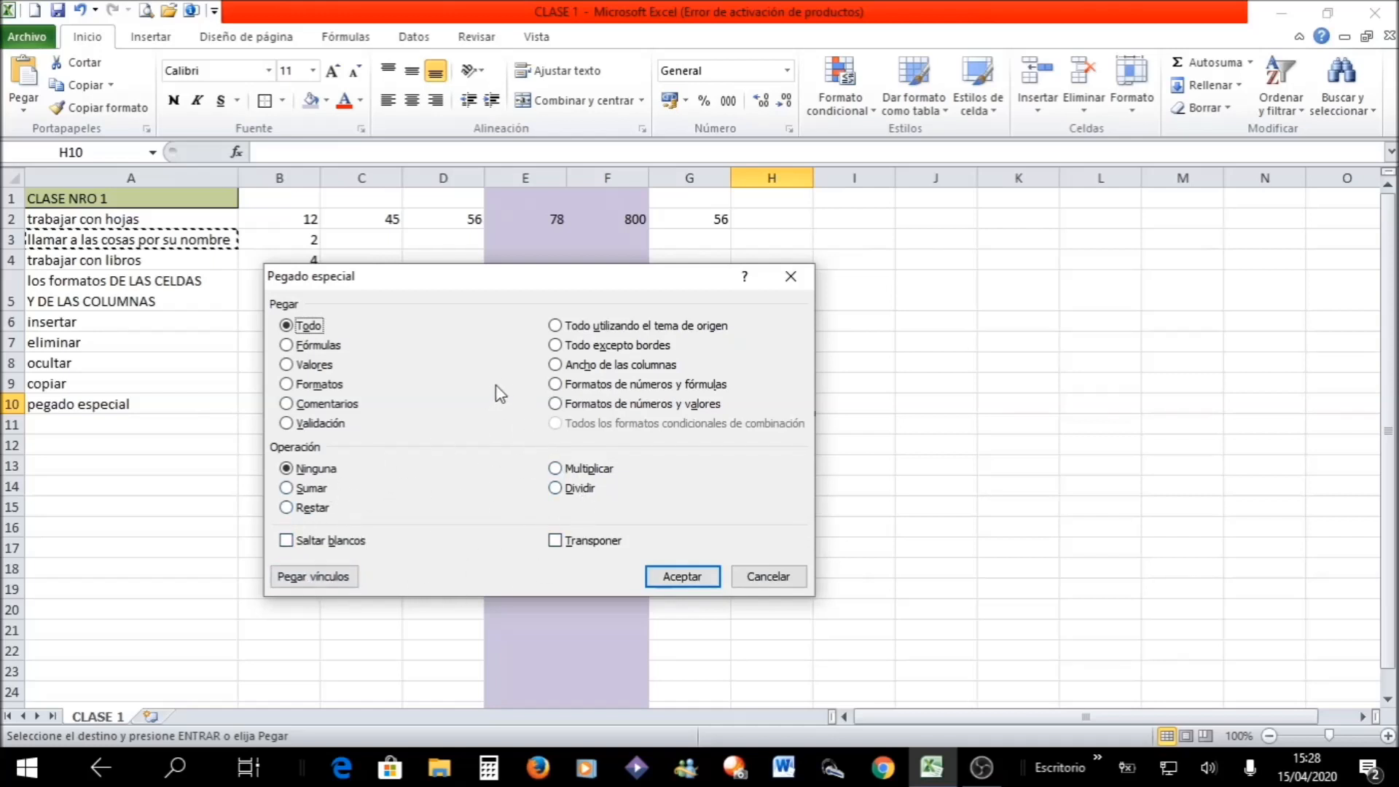
left_click(587, 364)
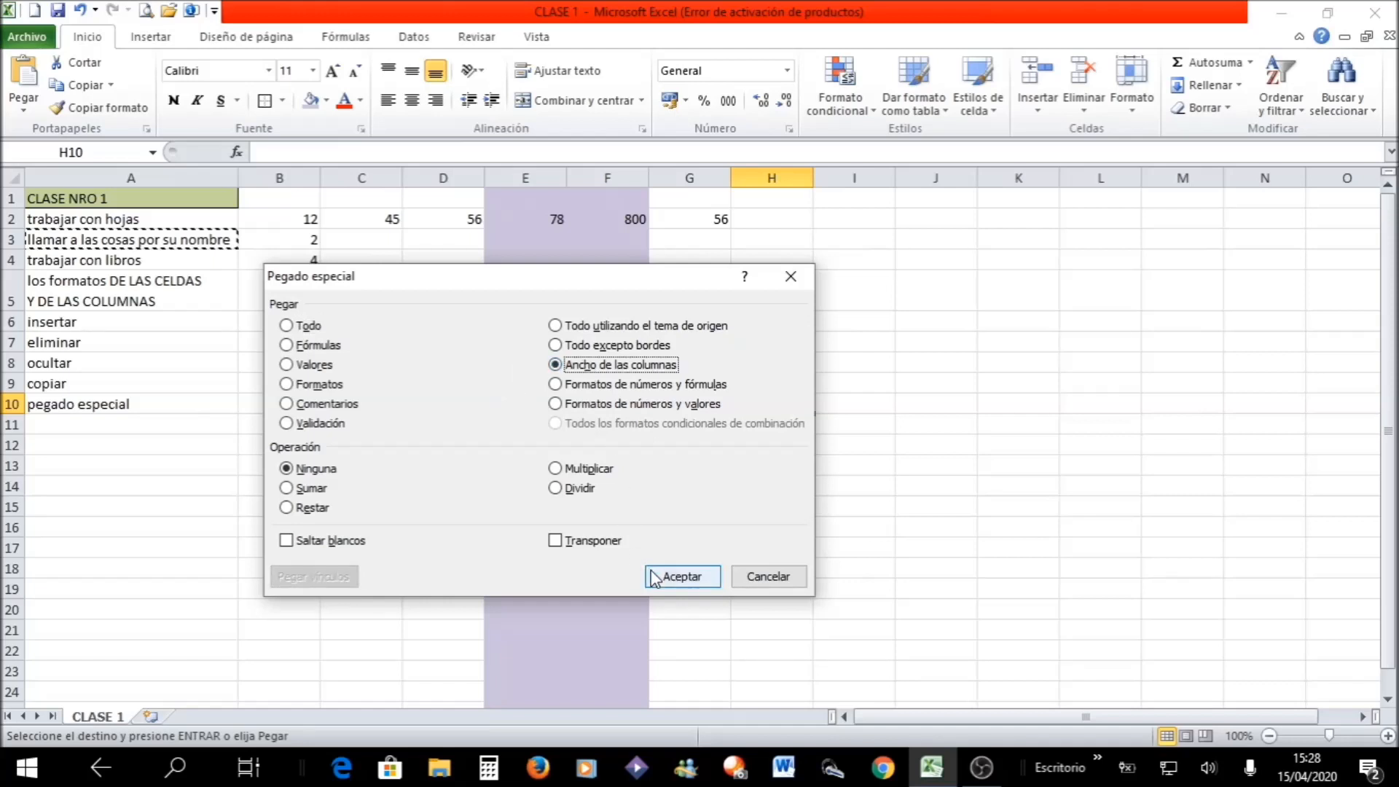
left_click(679, 575)
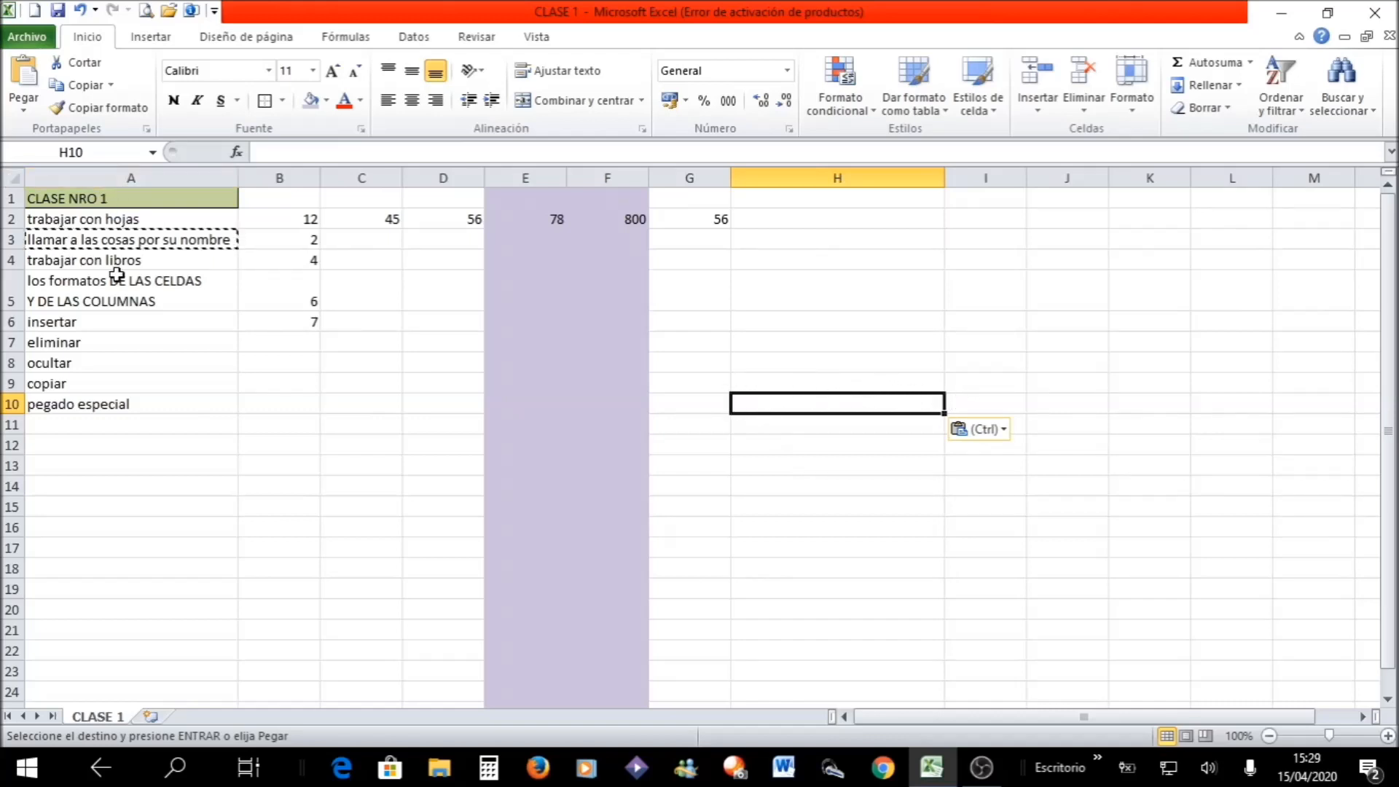
- Copy the heading cell A1 and paste only its formatting into H1 using Paste Special with "Formatos"
left_click(76, 199)
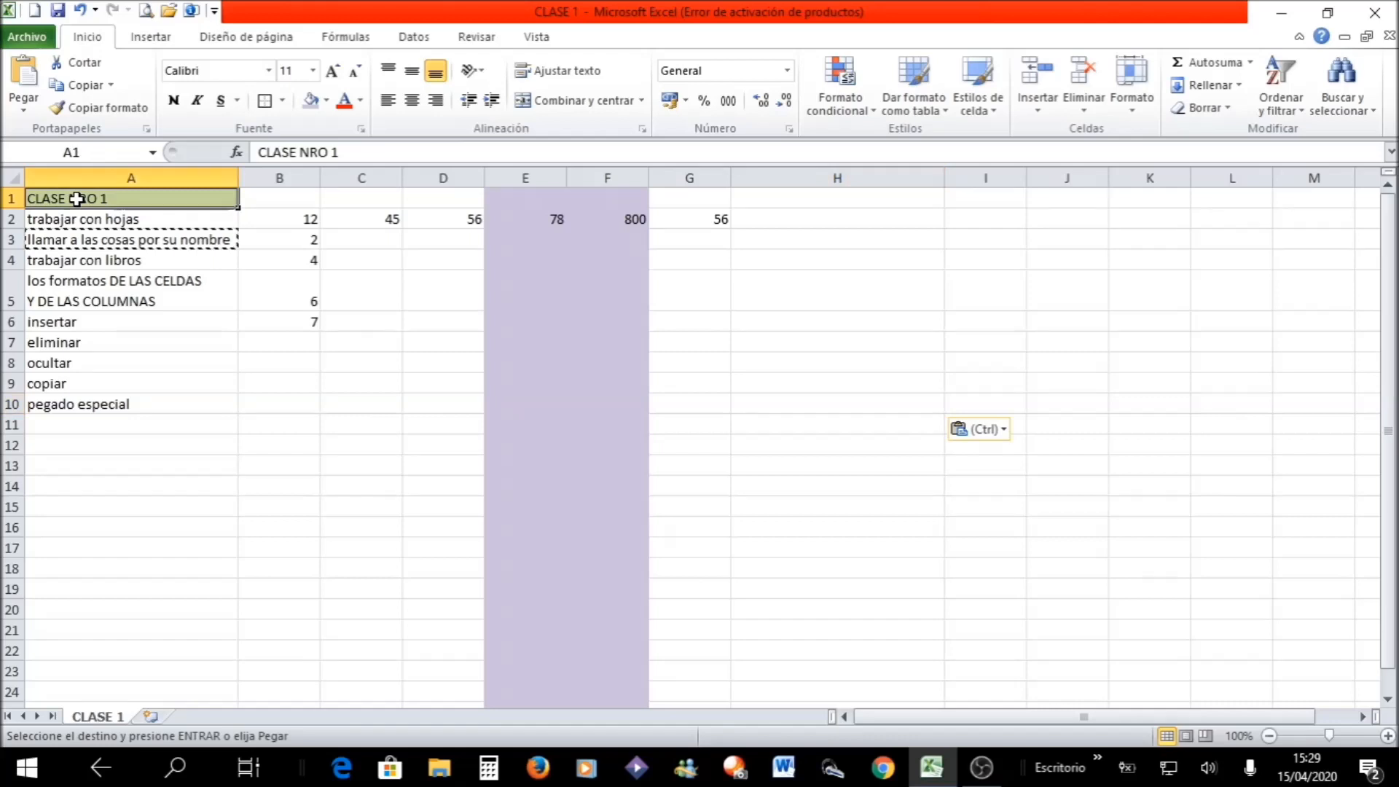
left_click(78, 85)
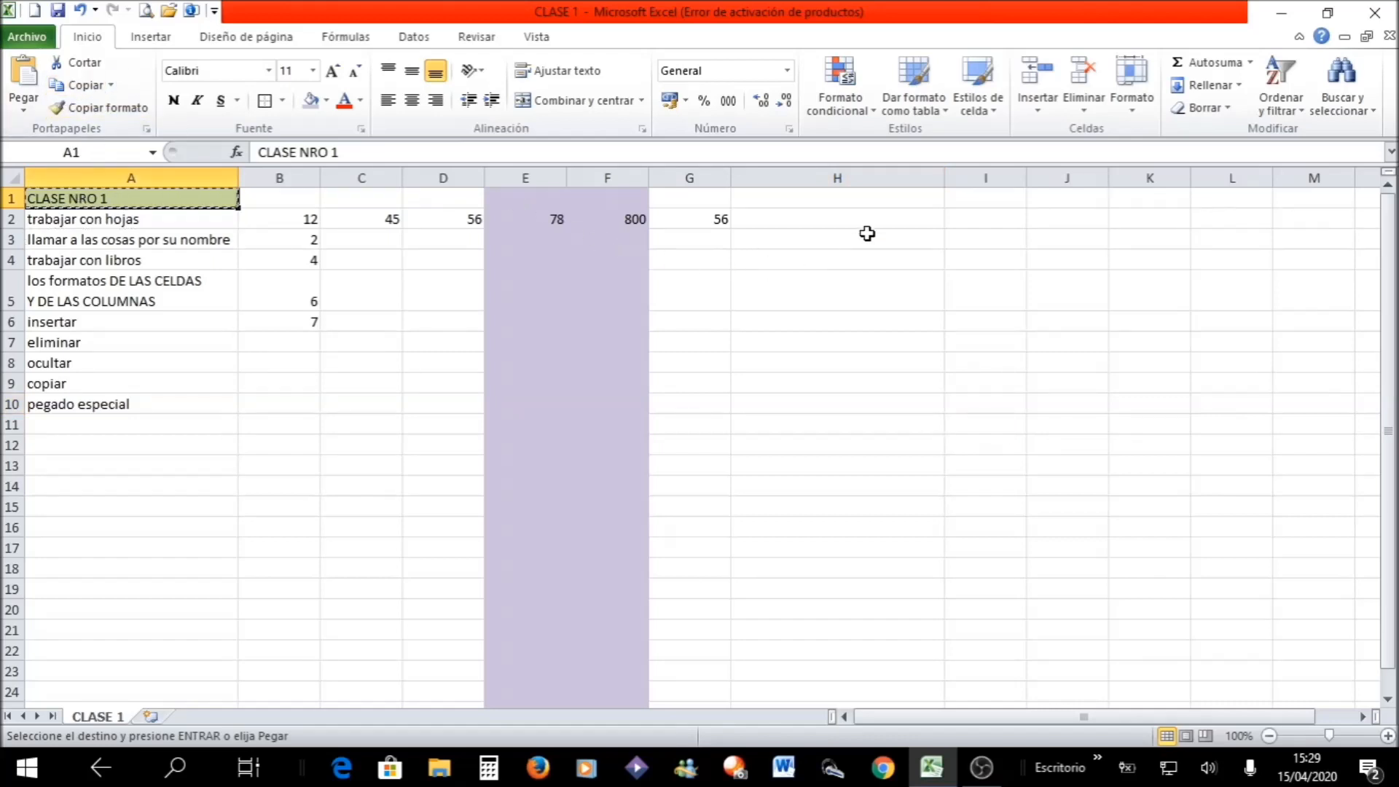
left_click(852, 199)
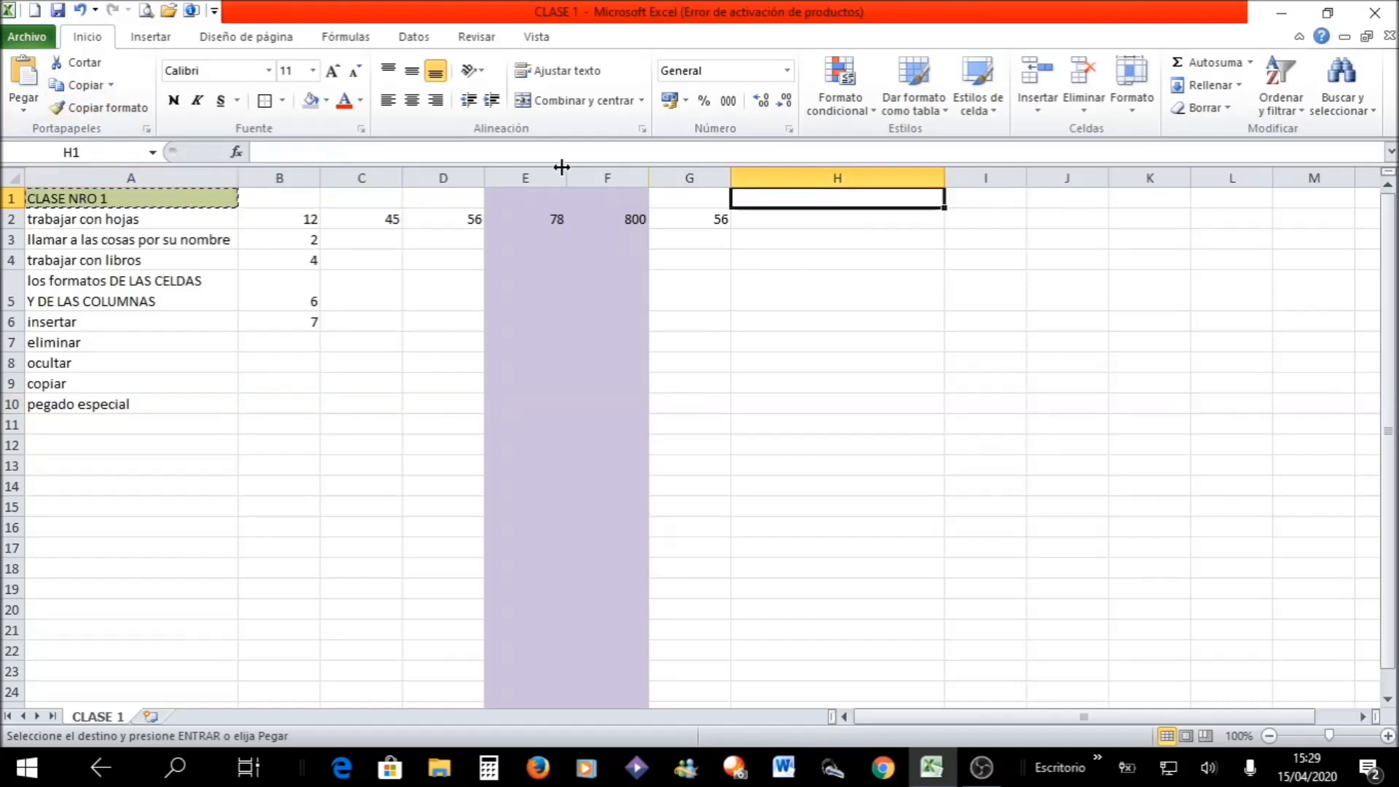
left_click(23, 105)
left_click(81, 315)
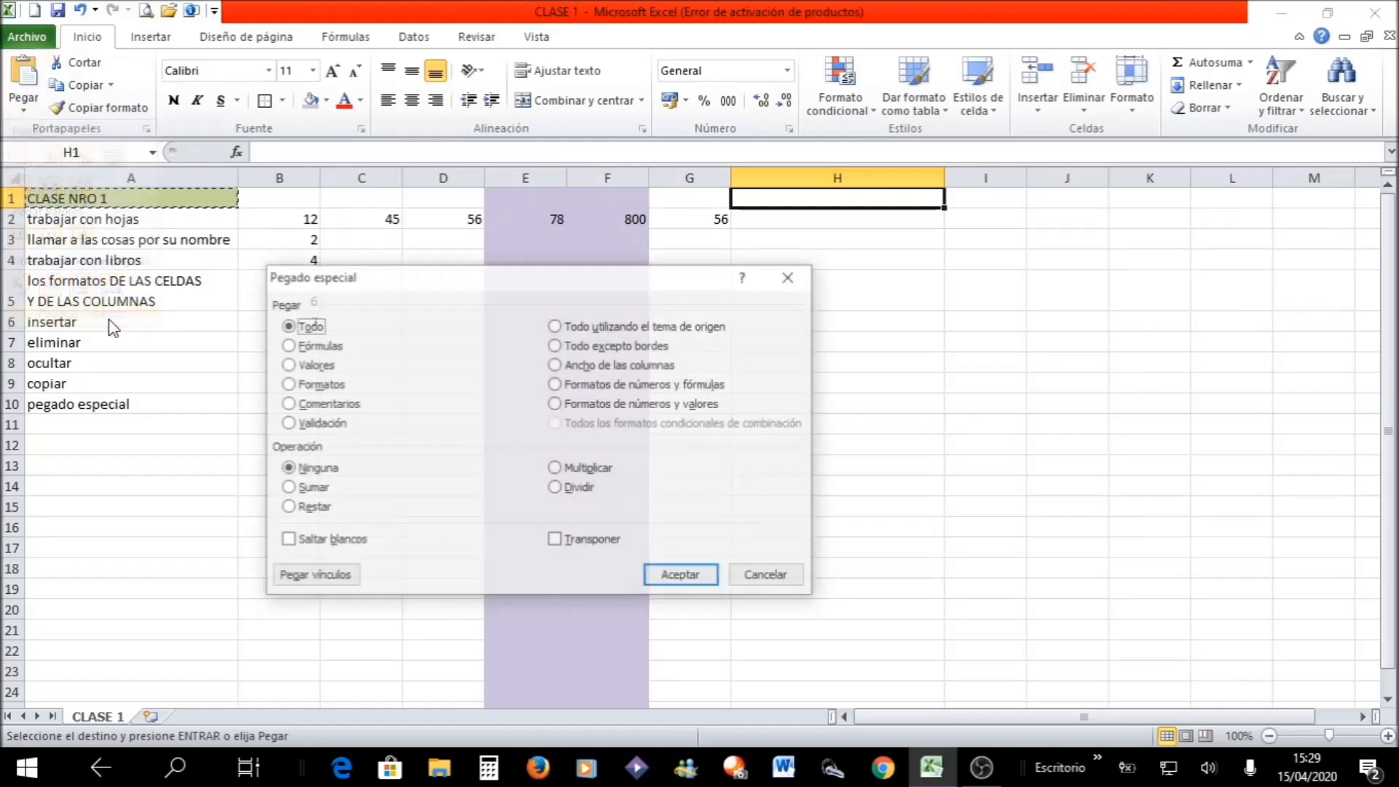
left_click(329, 389)
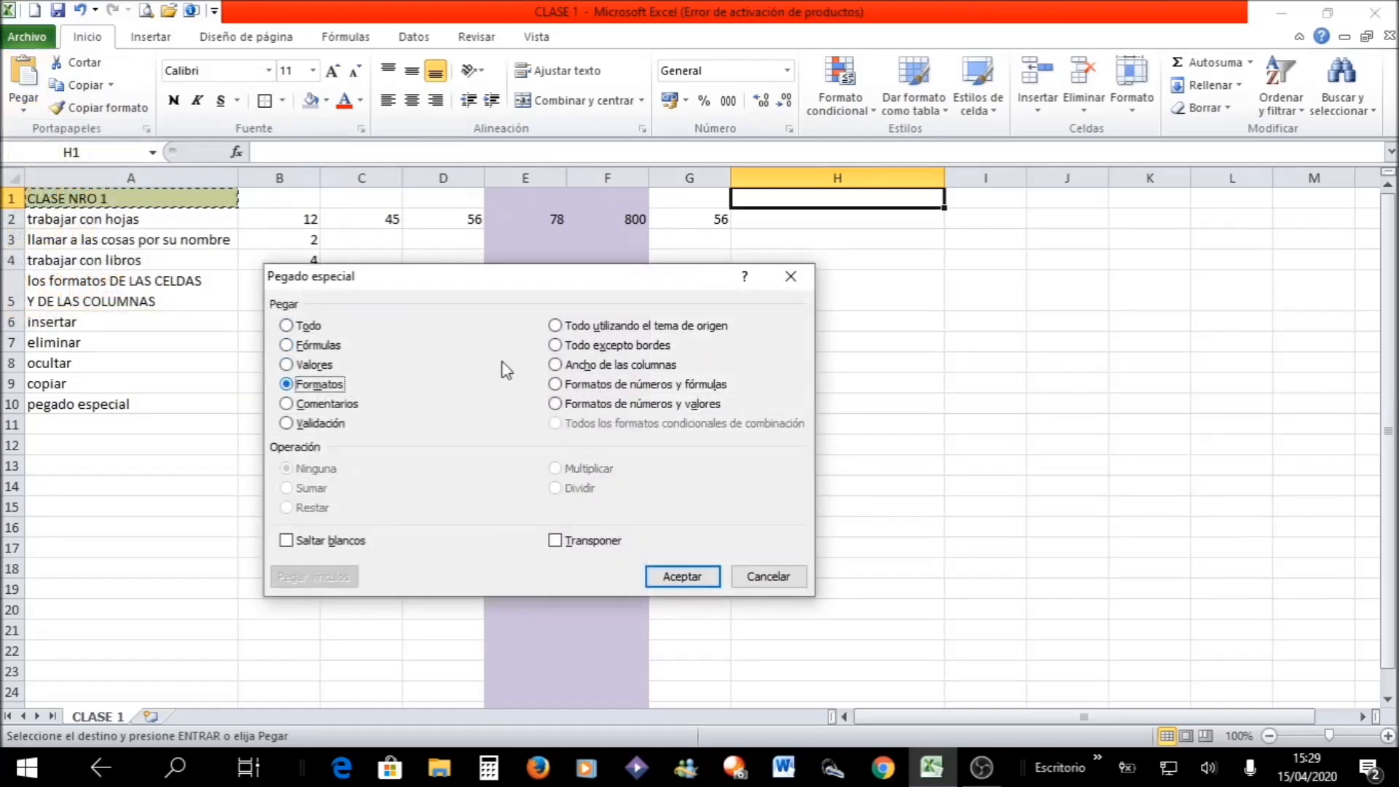
left_click(682, 577)
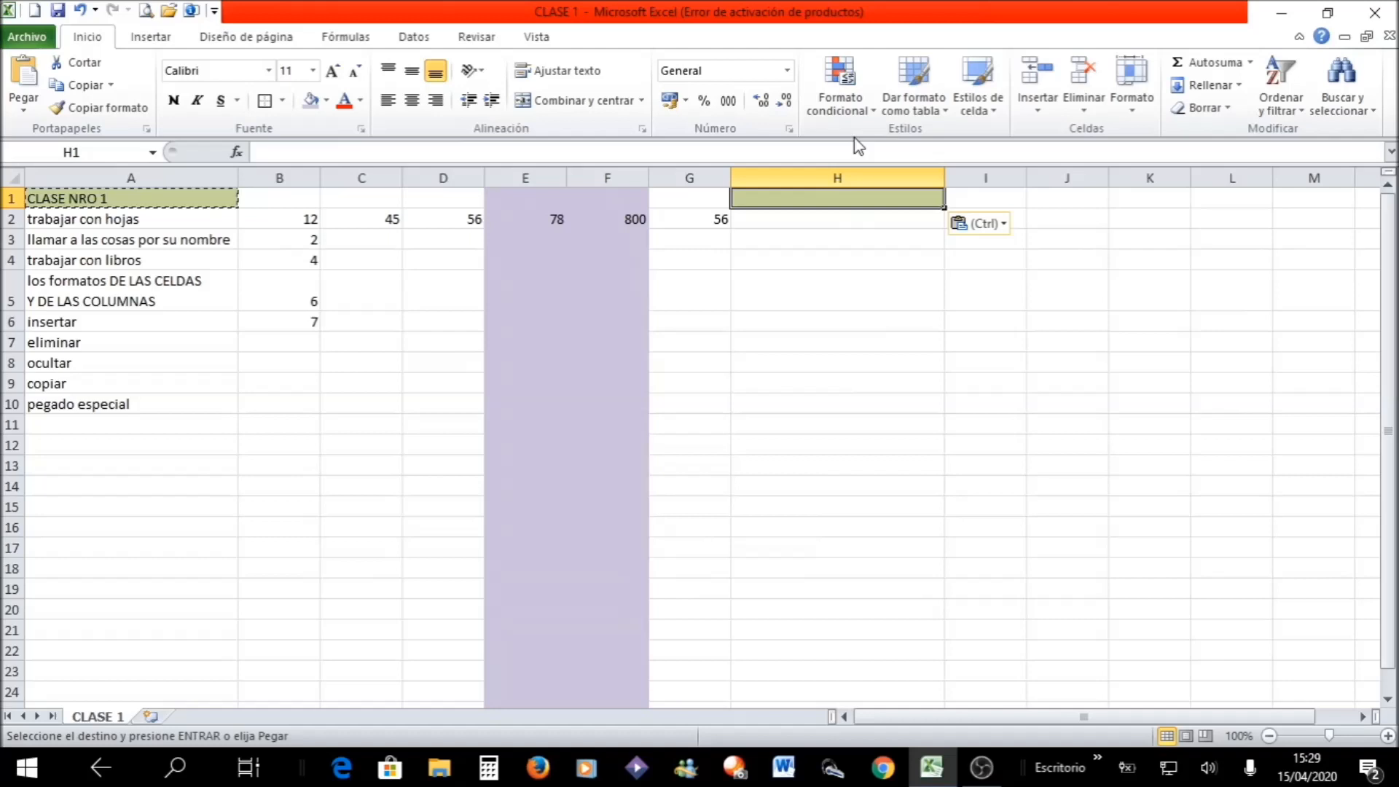
left_click(783, 464)
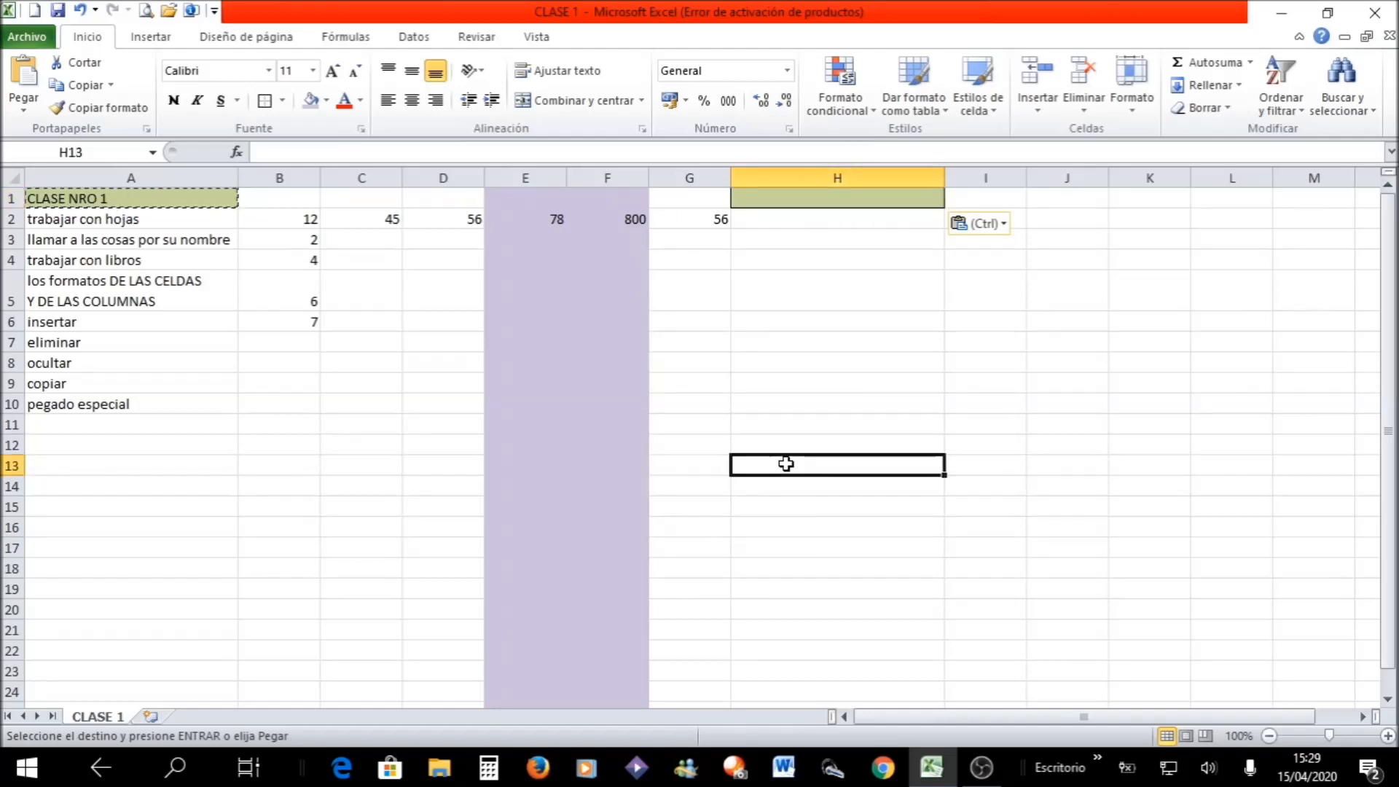